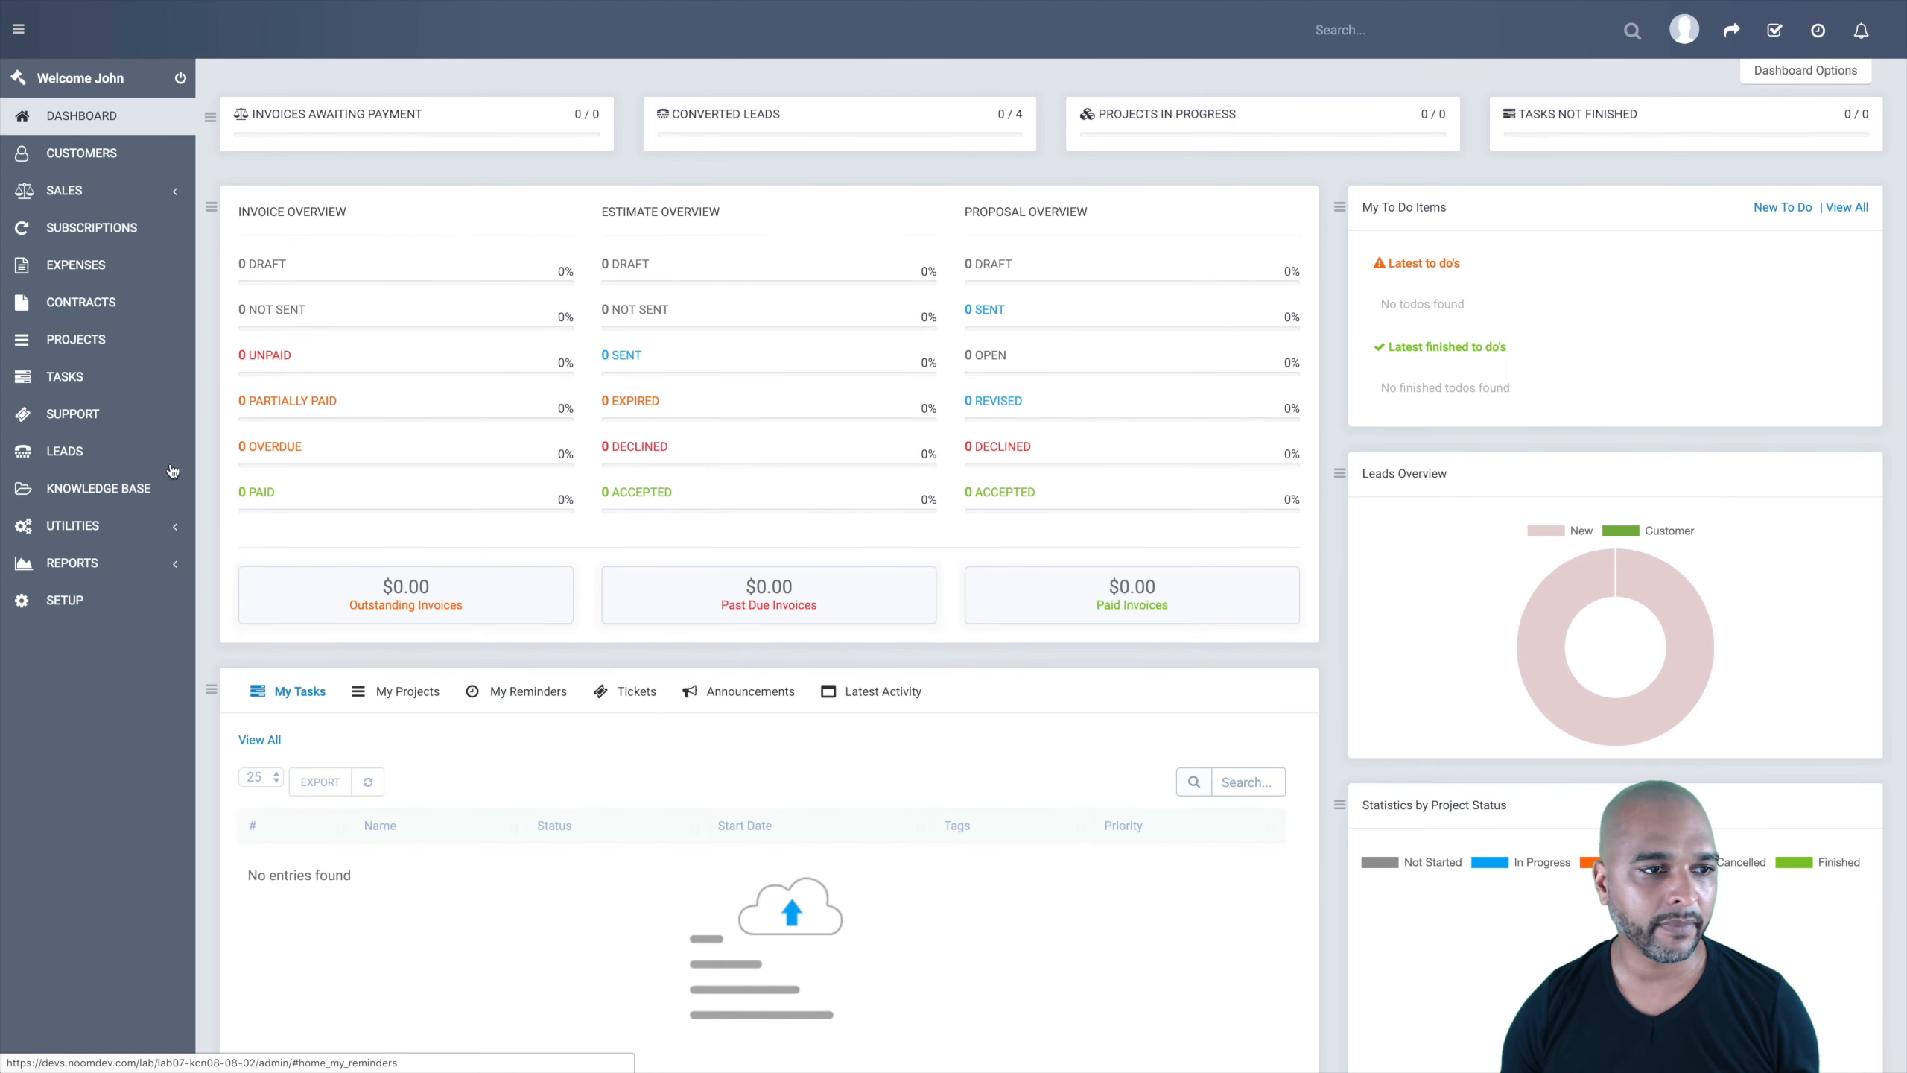
Step: Open lead #3's profile from the Leads board and briefly select its name
click(62, 451)
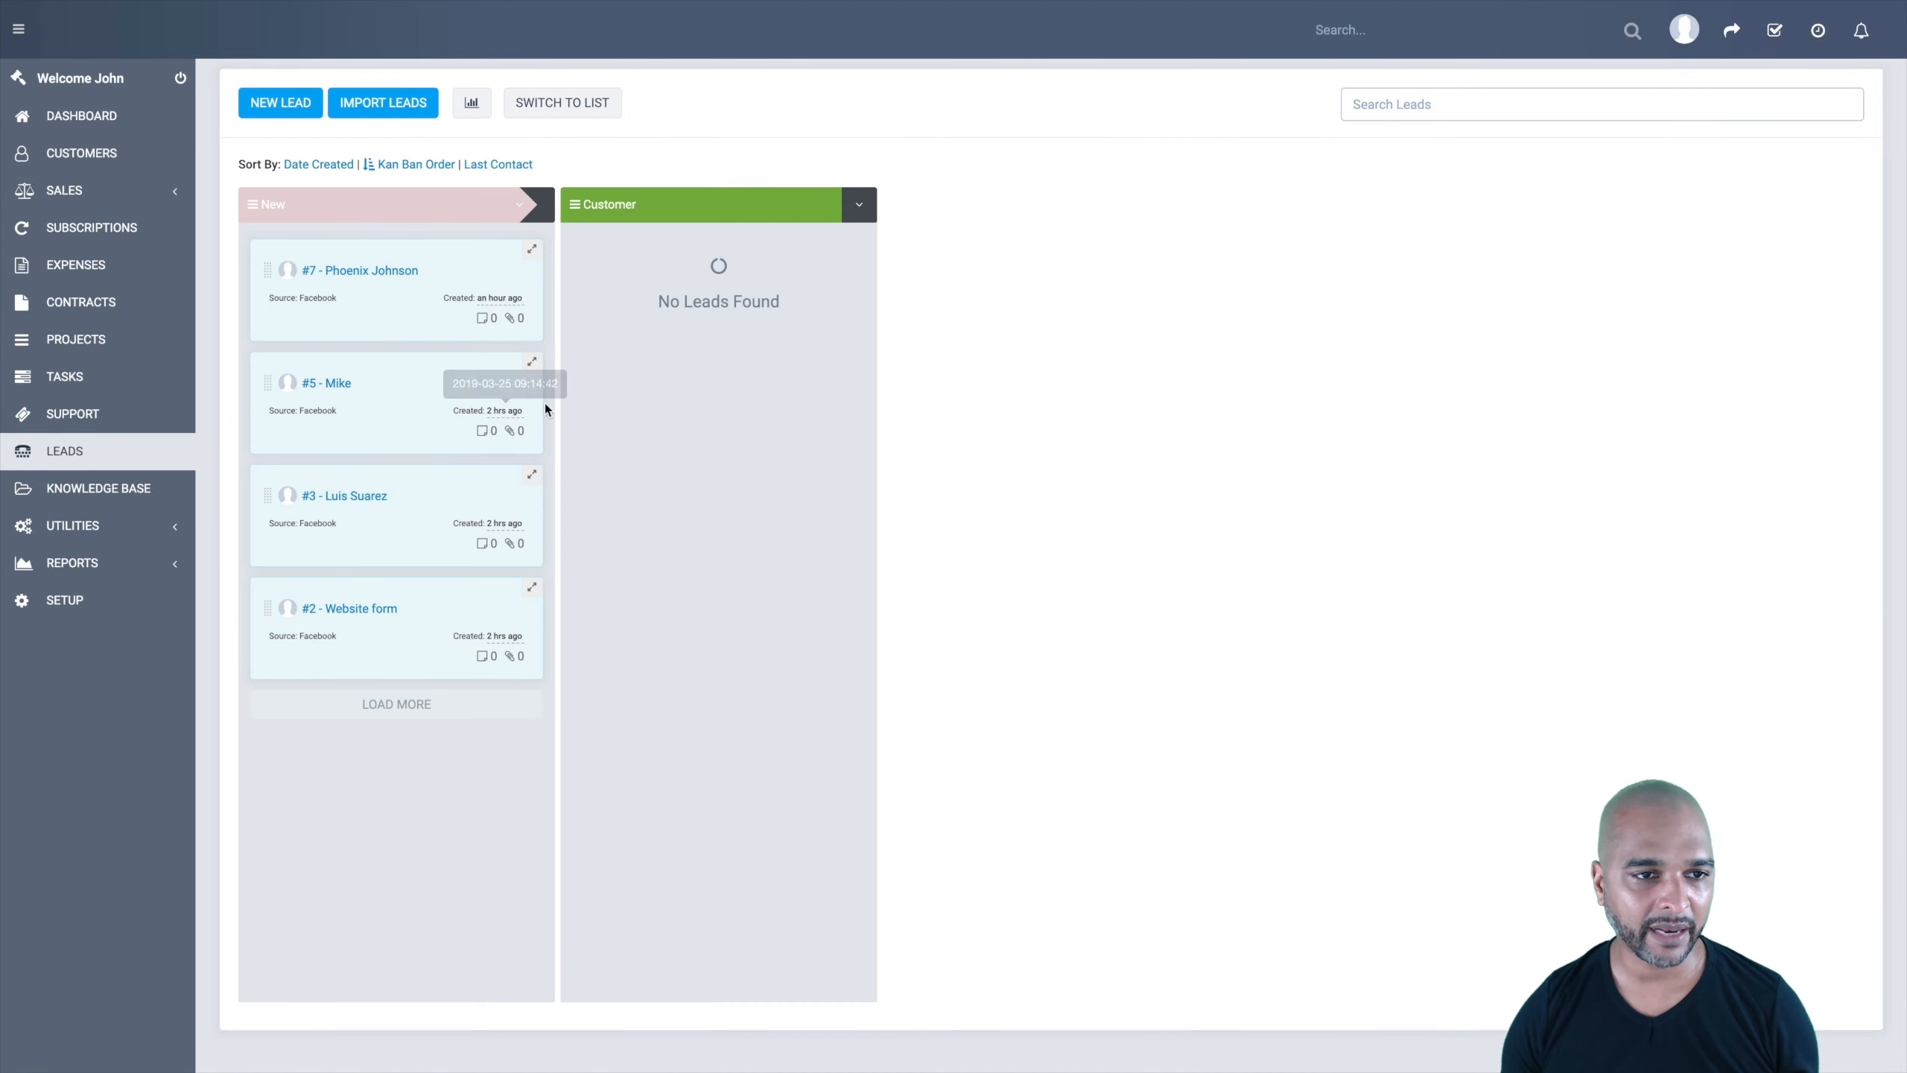
click(337, 497)
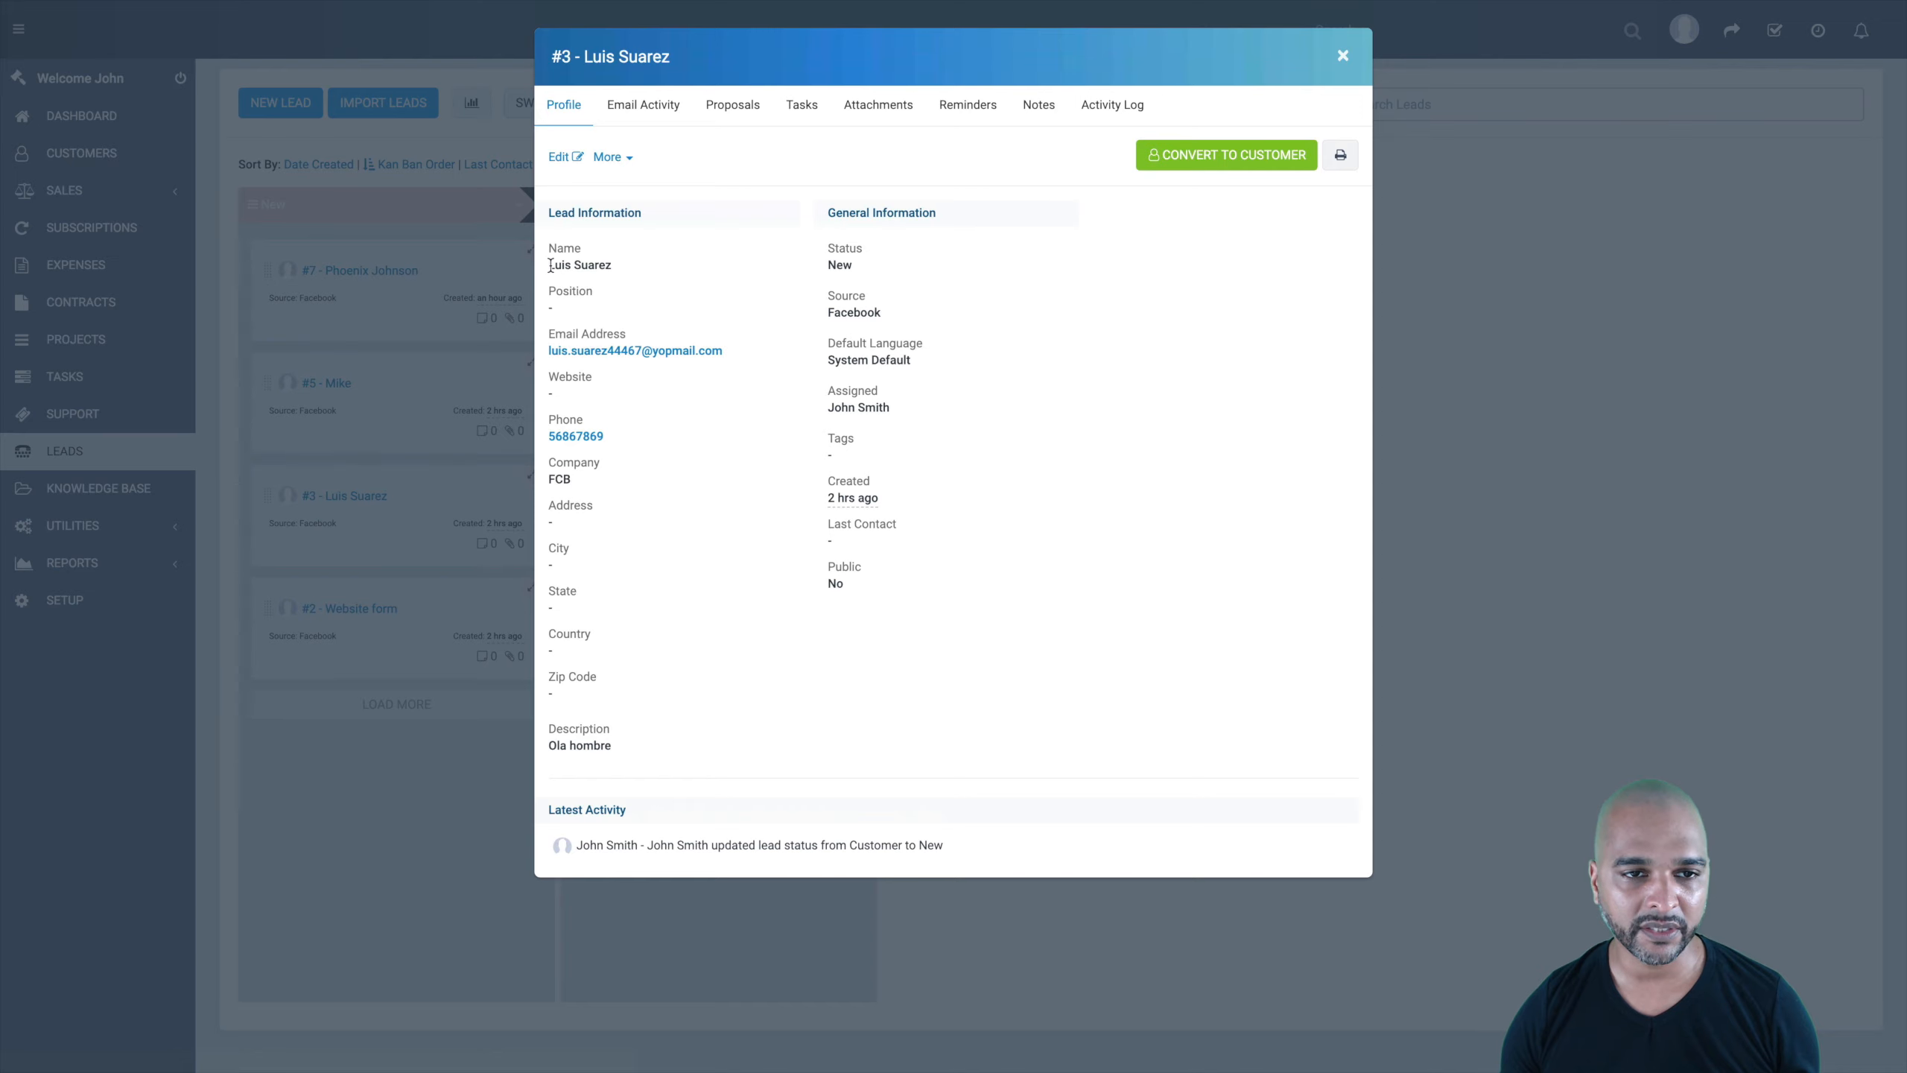
drag(550, 267, 613, 265)
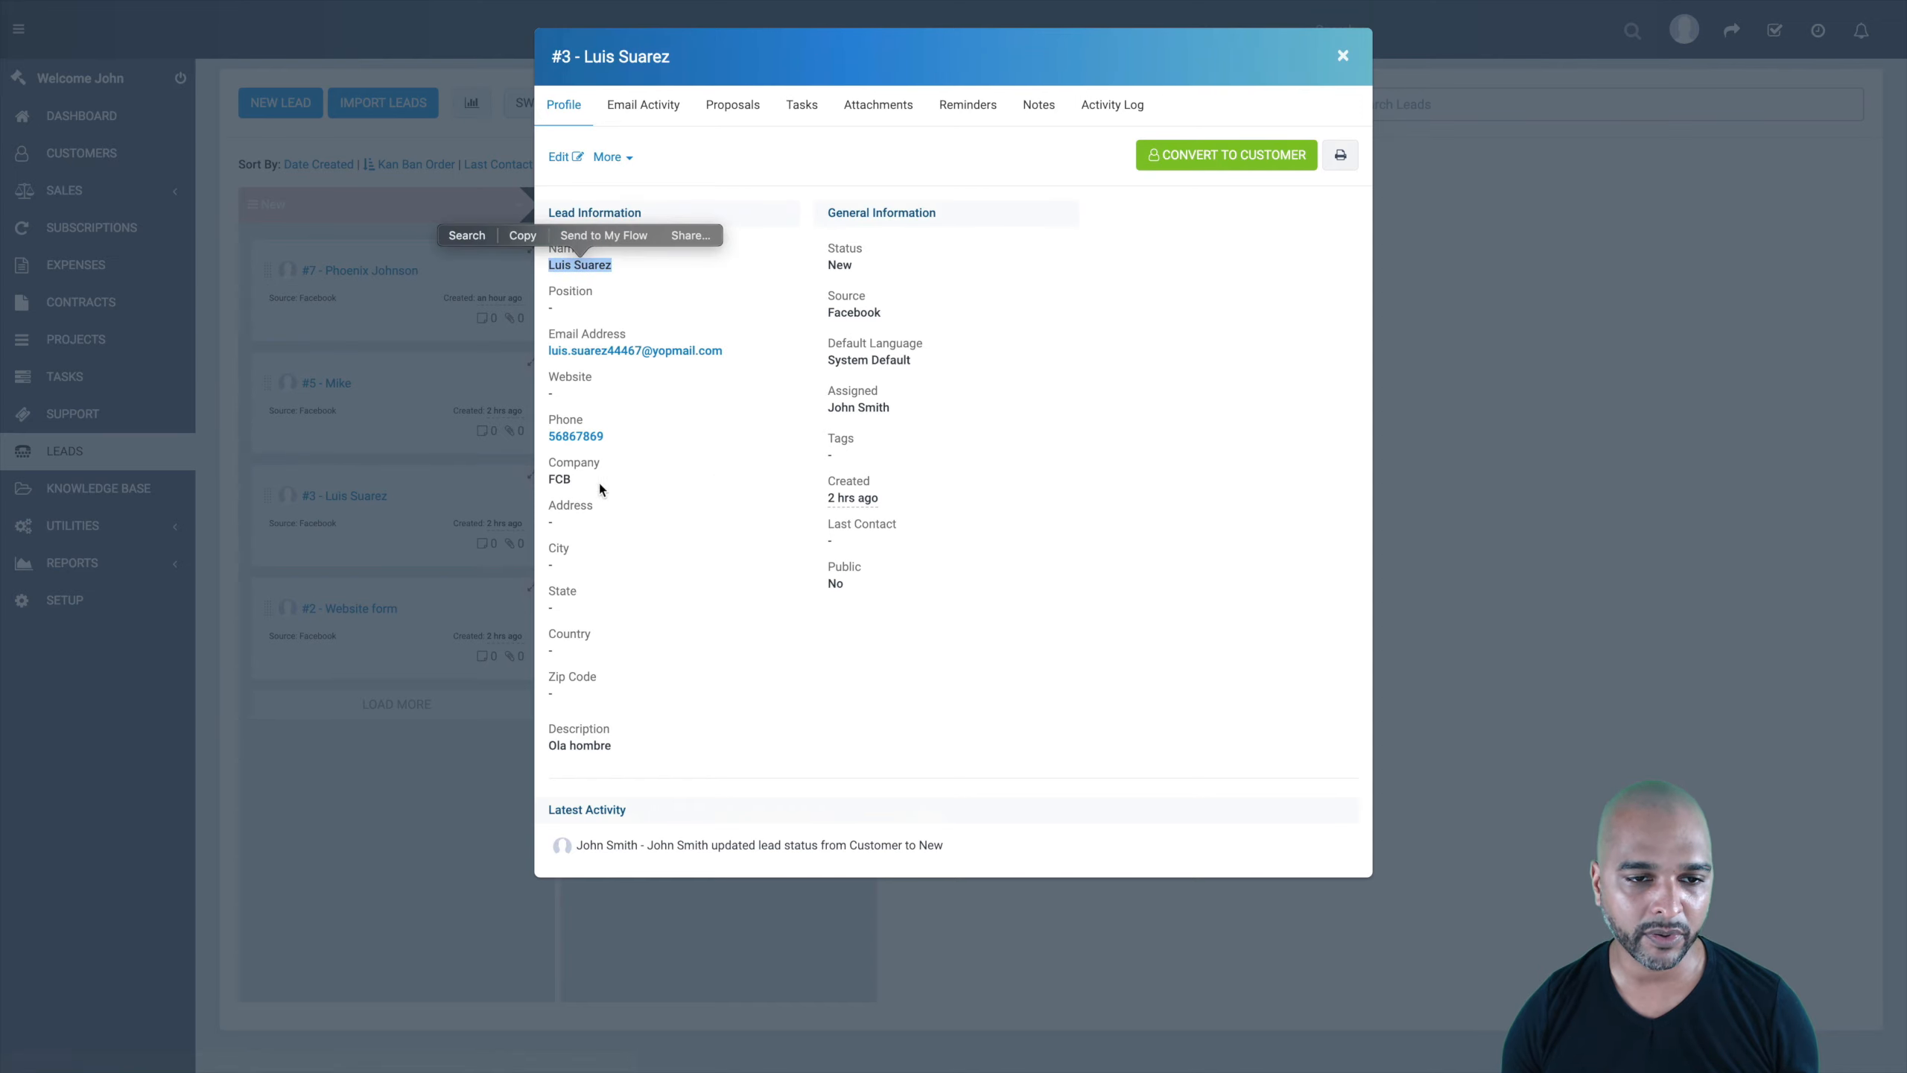
click(901, 663)
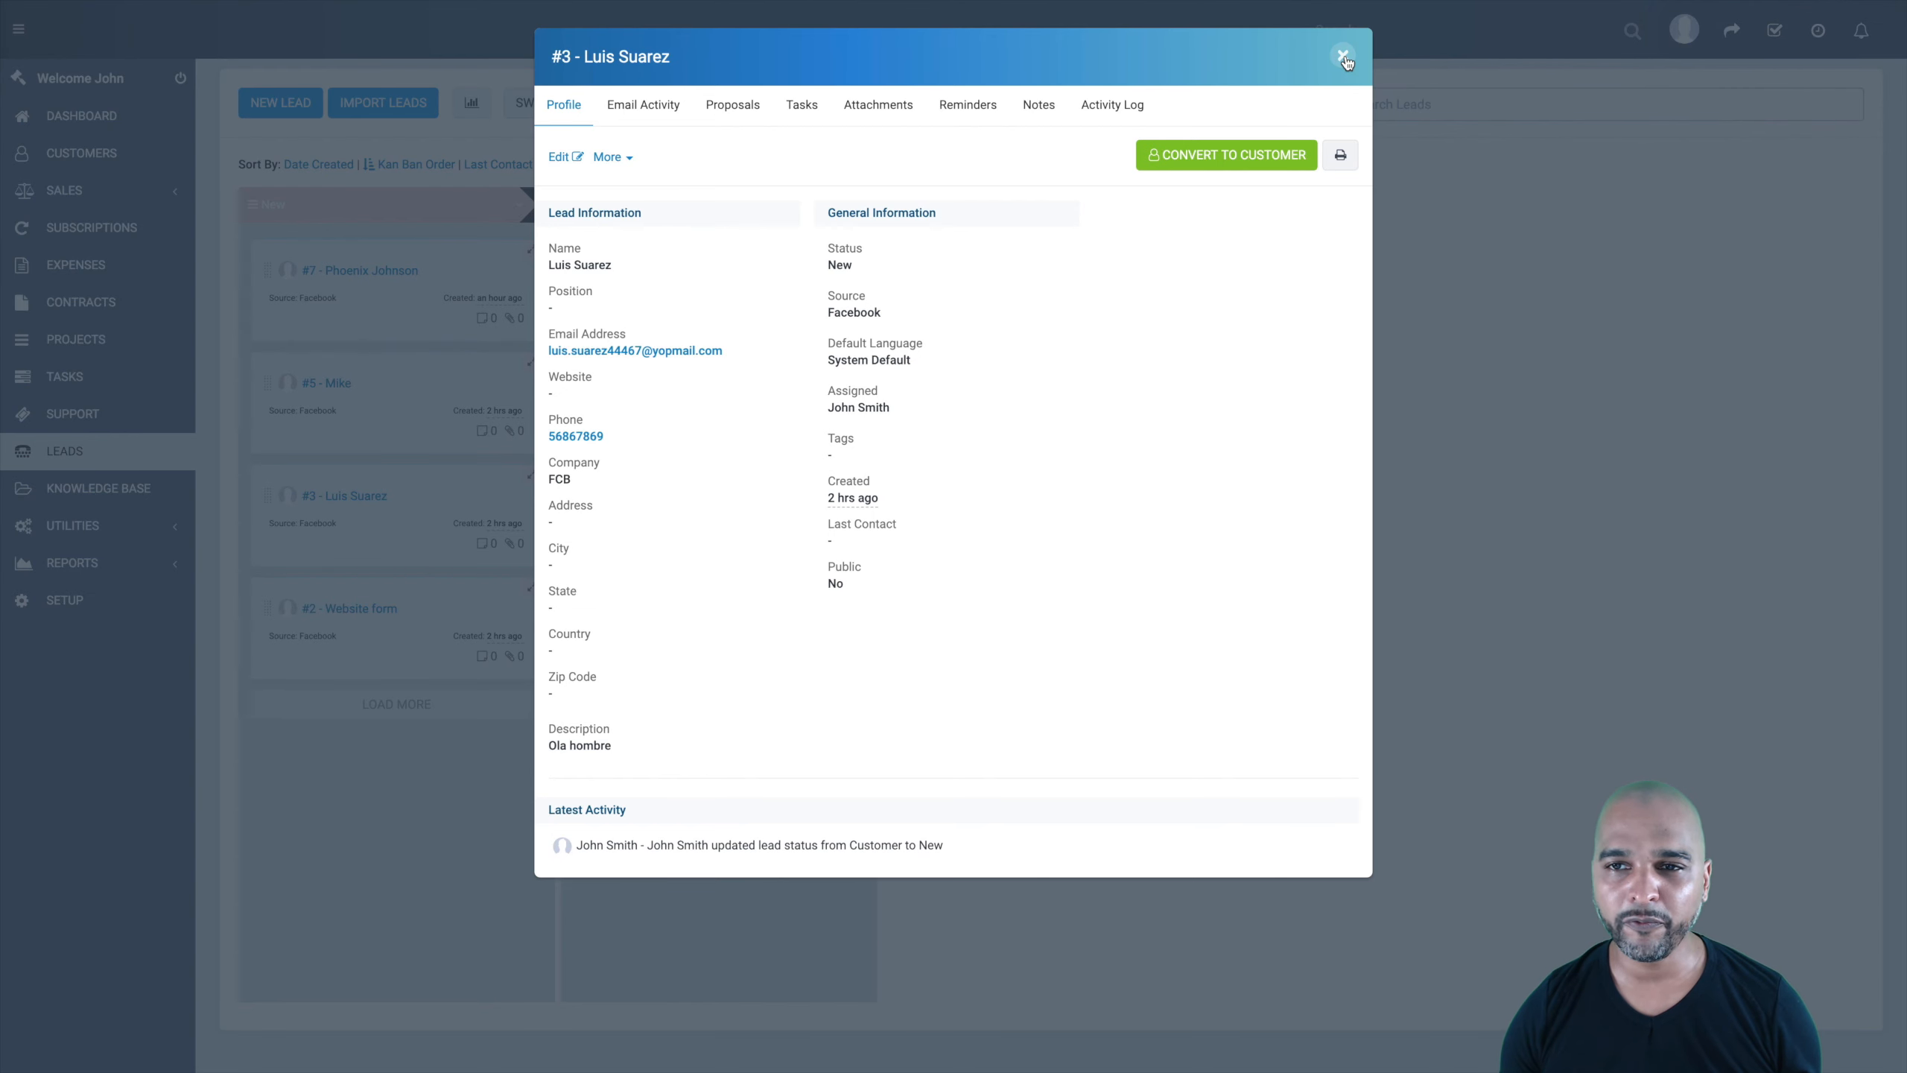
Step: Close lead #3's profile window
click(1344, 57)
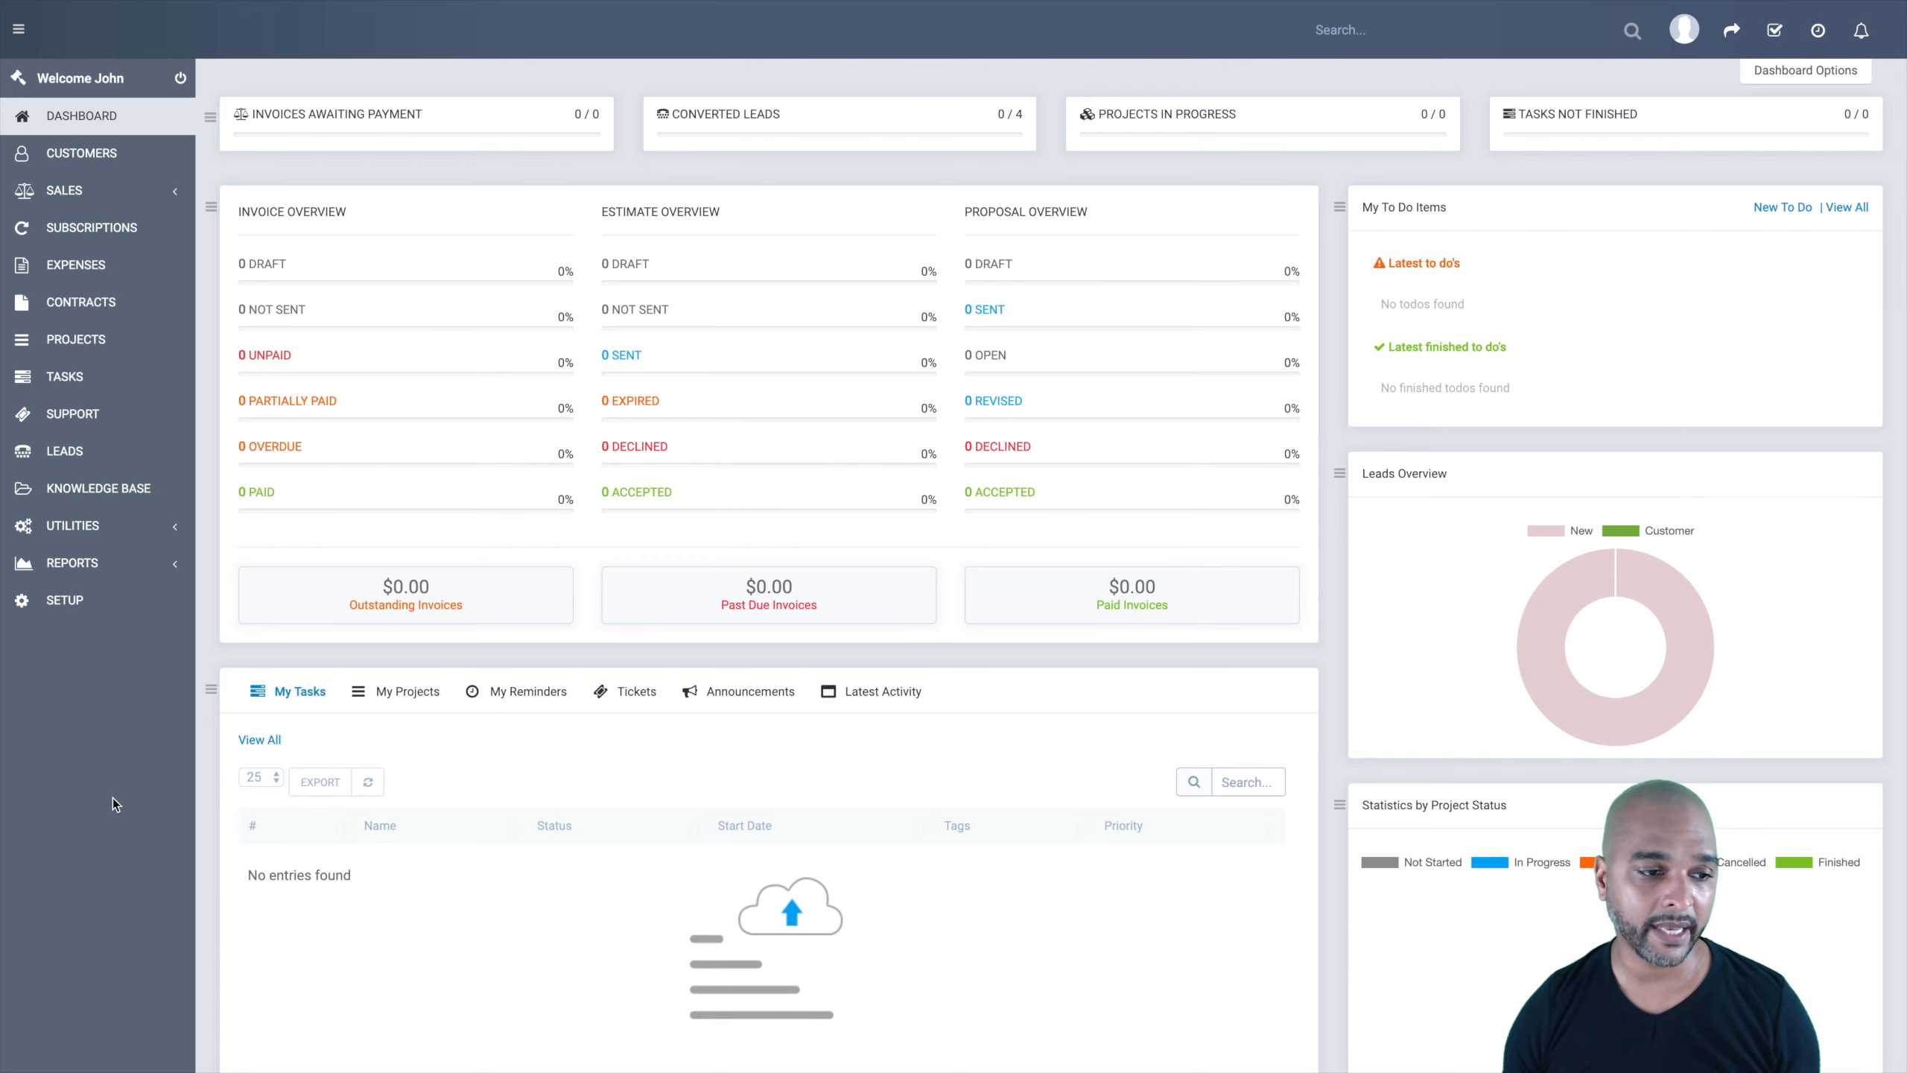
Step: Go to Setup > Settings > Cron Job to display the wget cron command
click(59, 608)
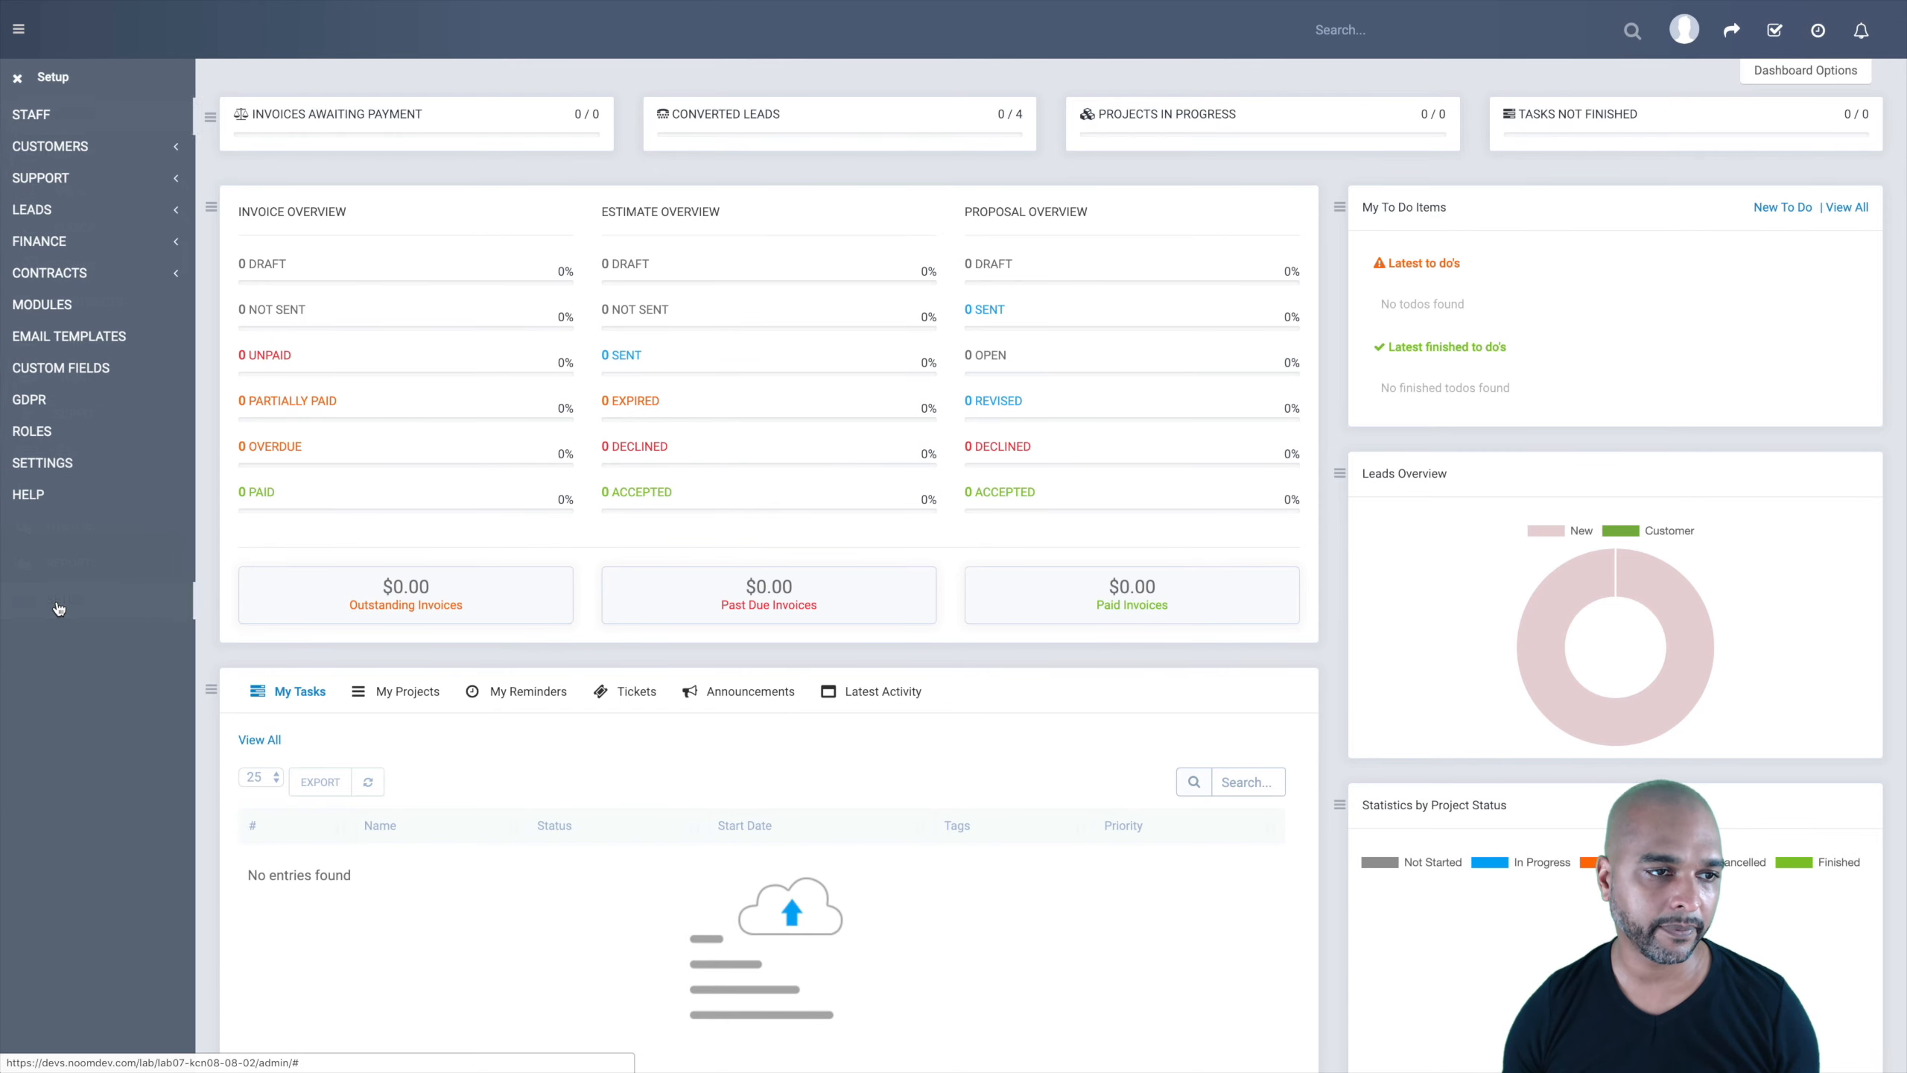
click(43, 464)
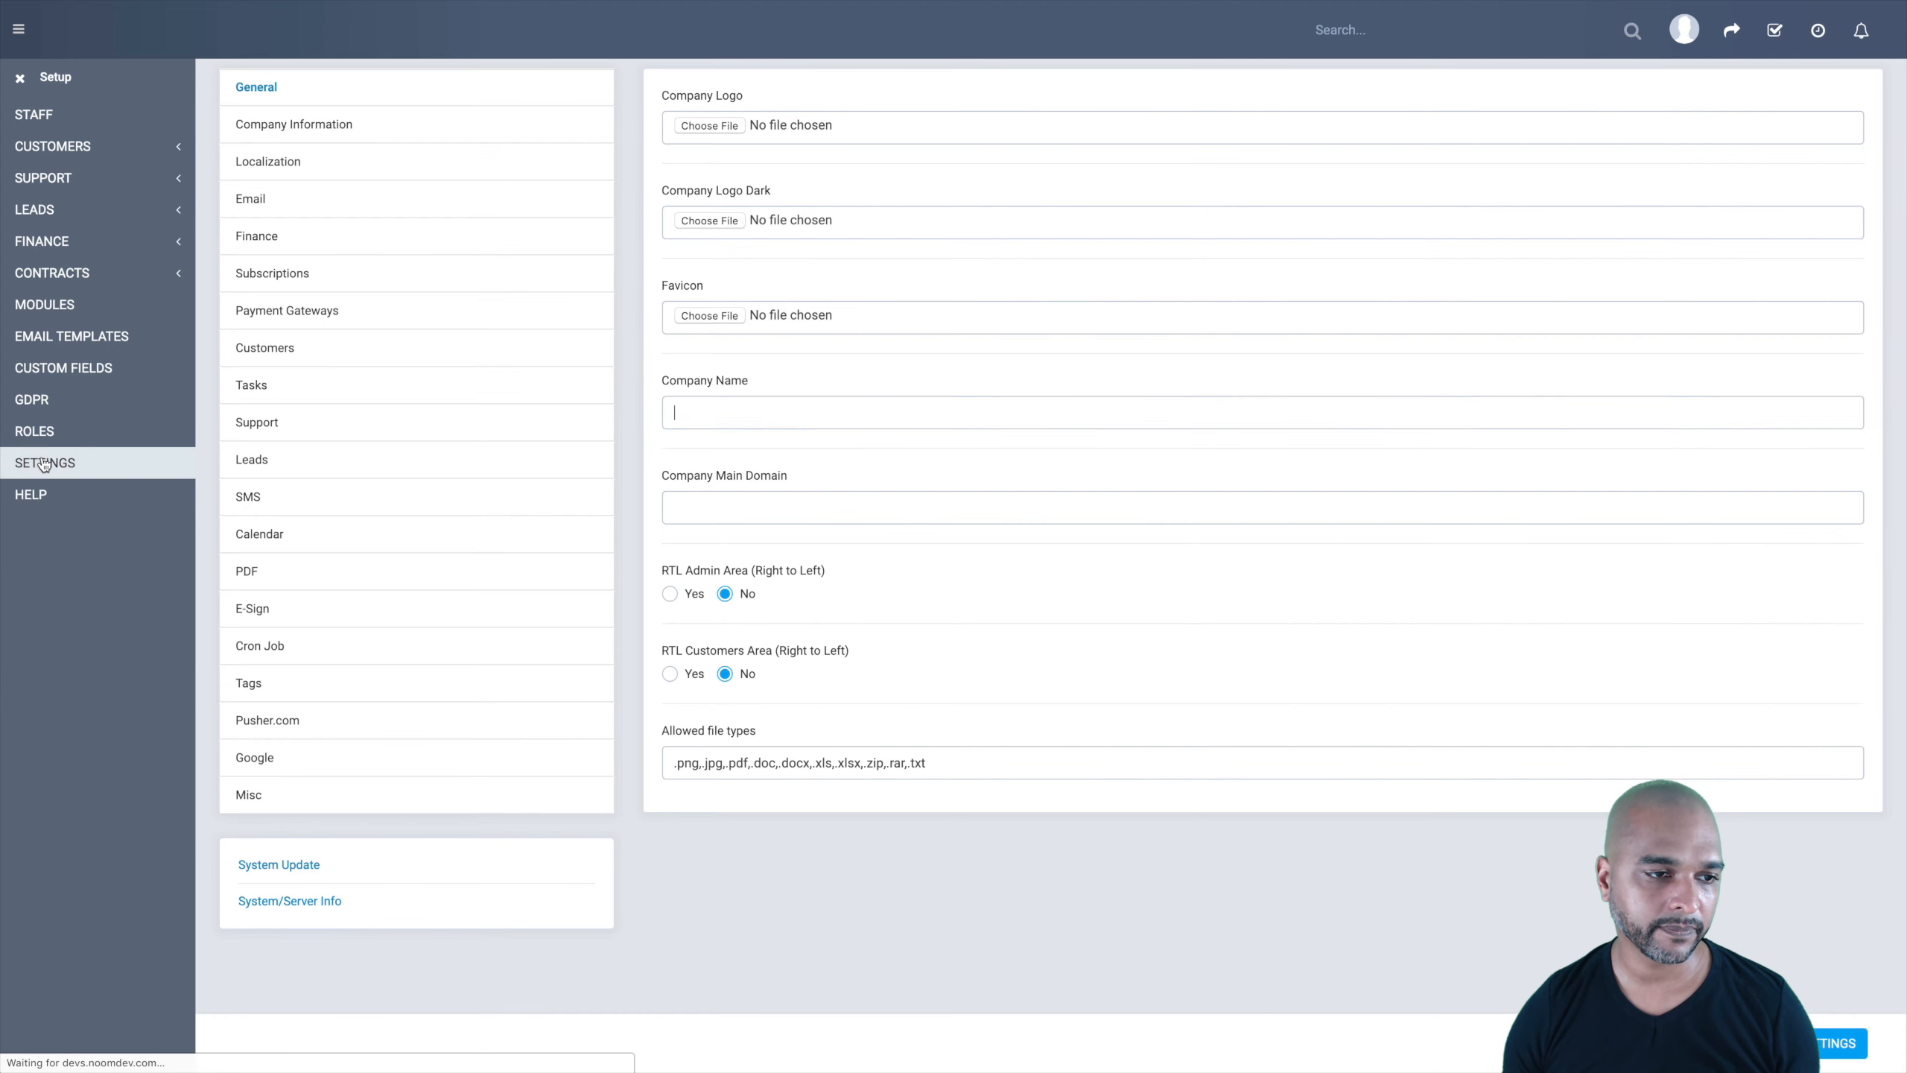
click(264, 648)
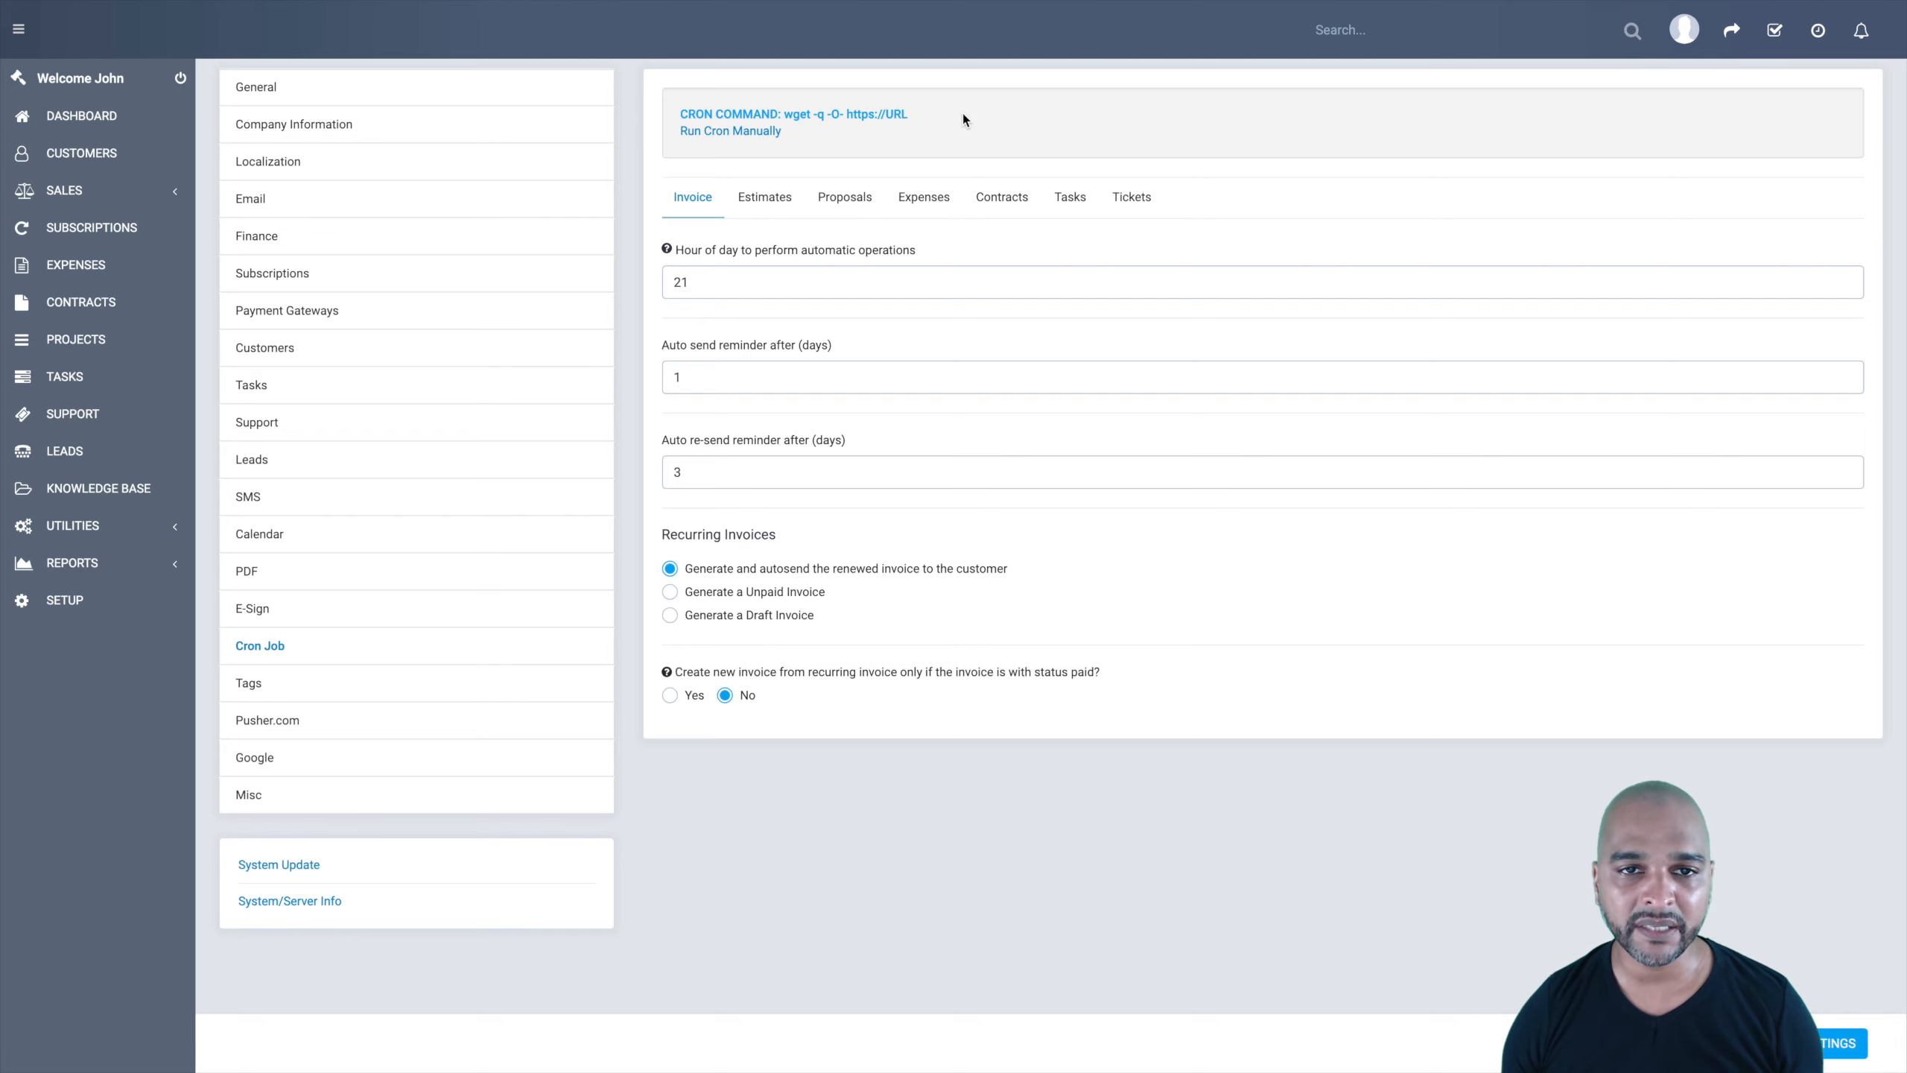
drag(784, 114, 912, 118)
key(ctrl+c)
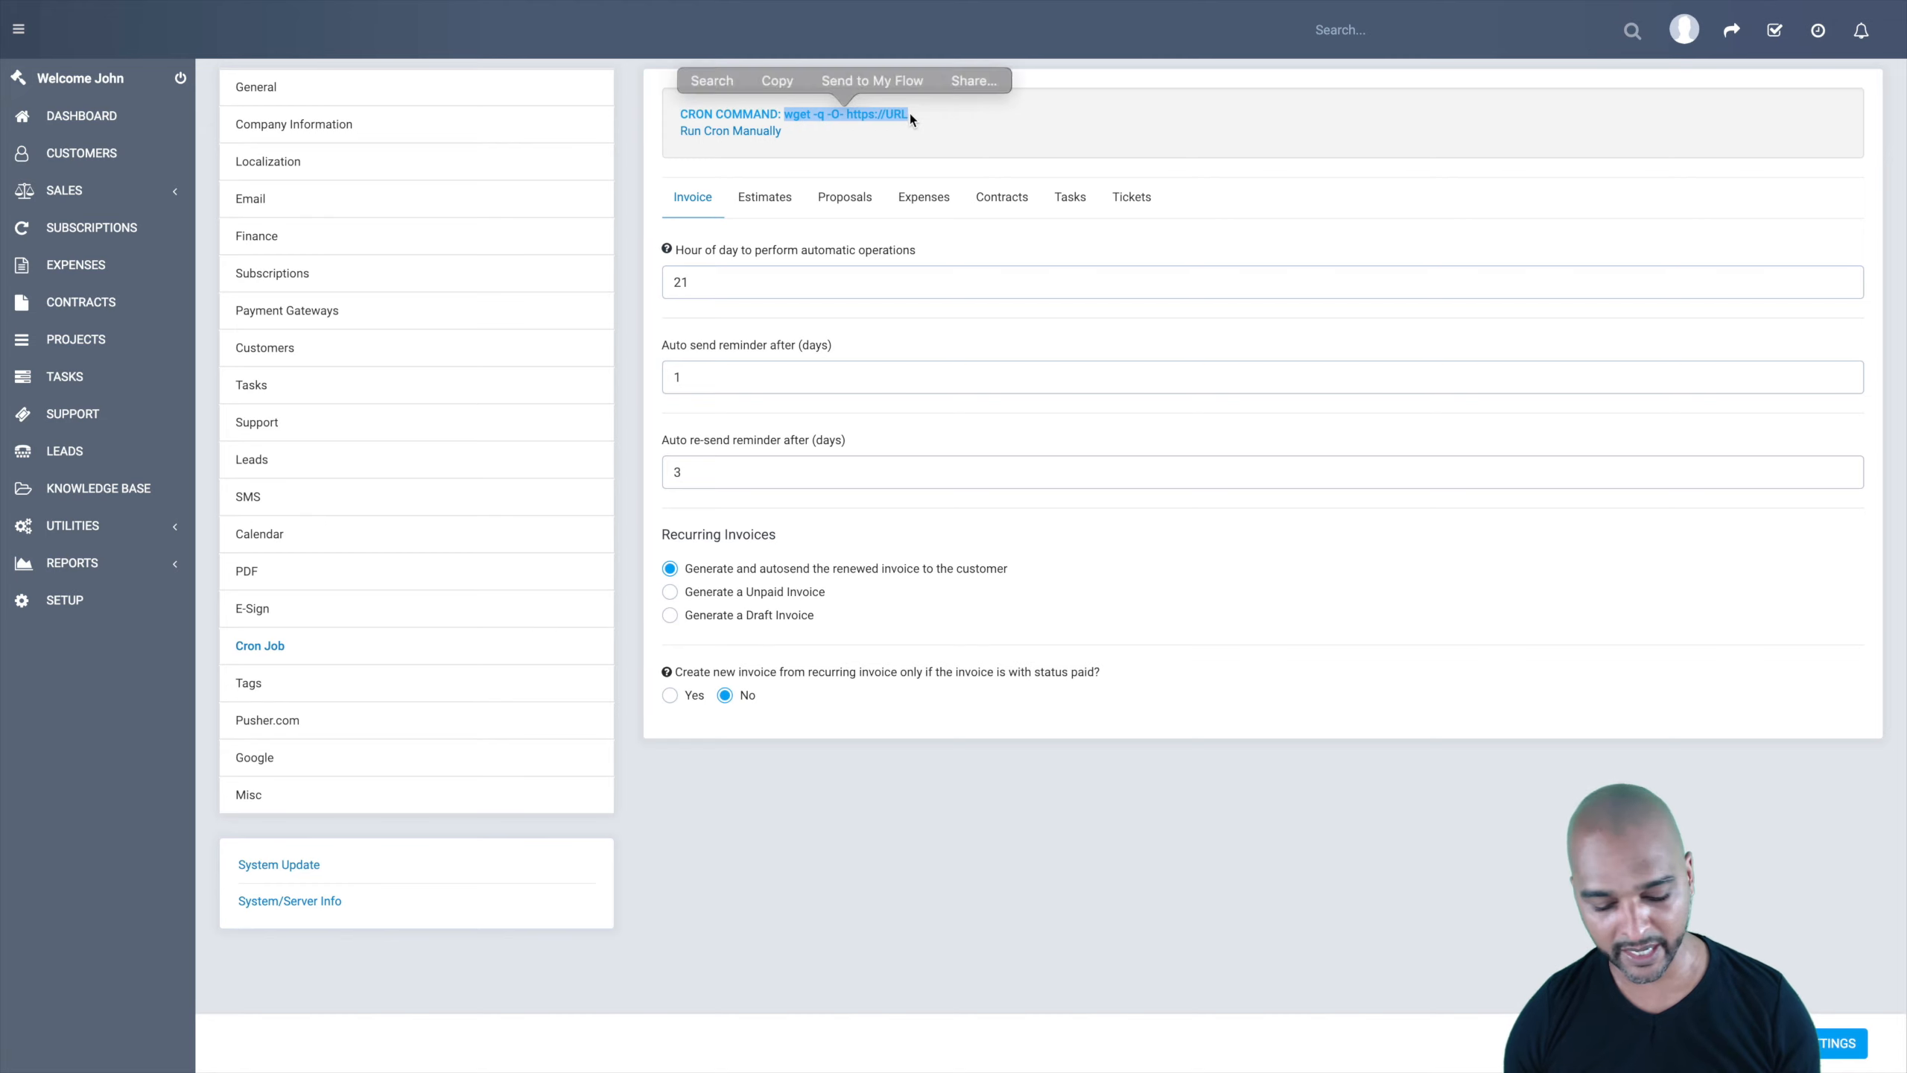
click(954, 111)
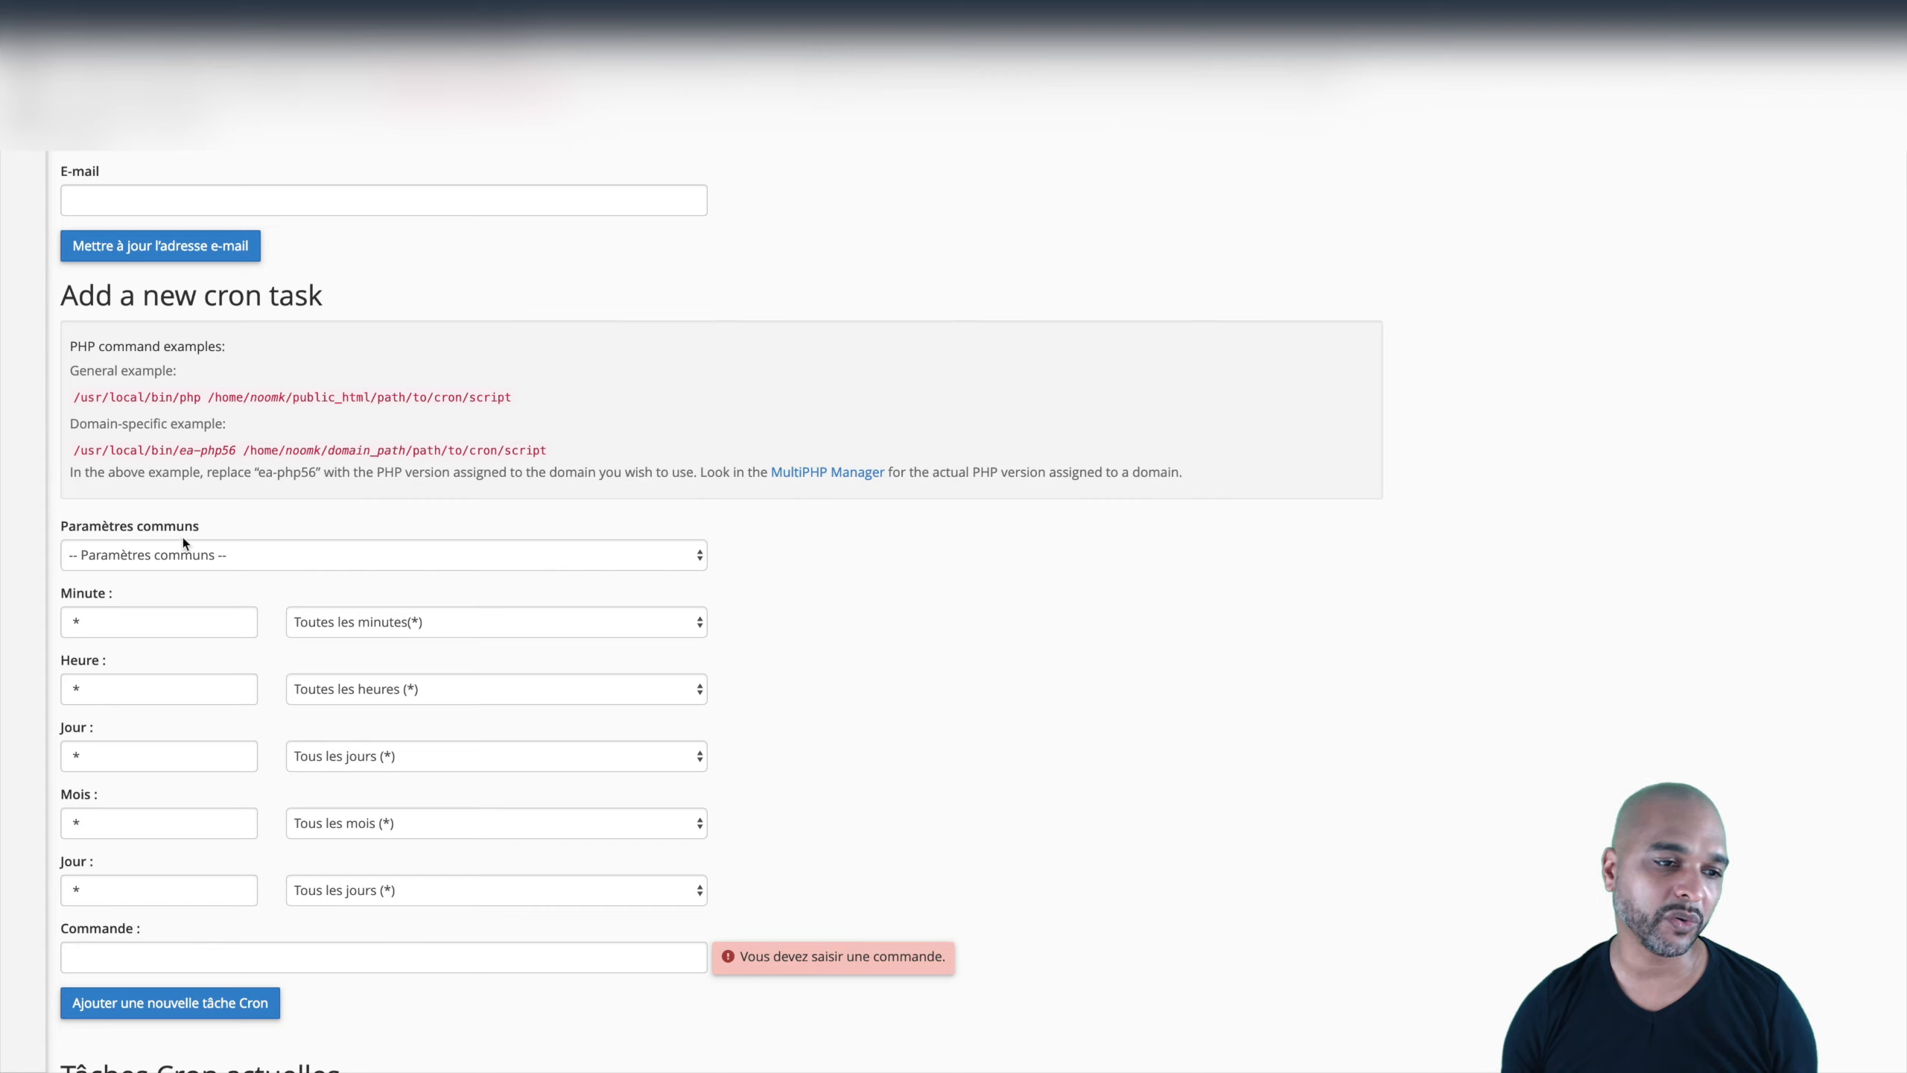
Step: Set the common schedule to 'Toutes les minutes' and check the Minute, Heure and Jour fields
click(112, 556)
click(82, 576)
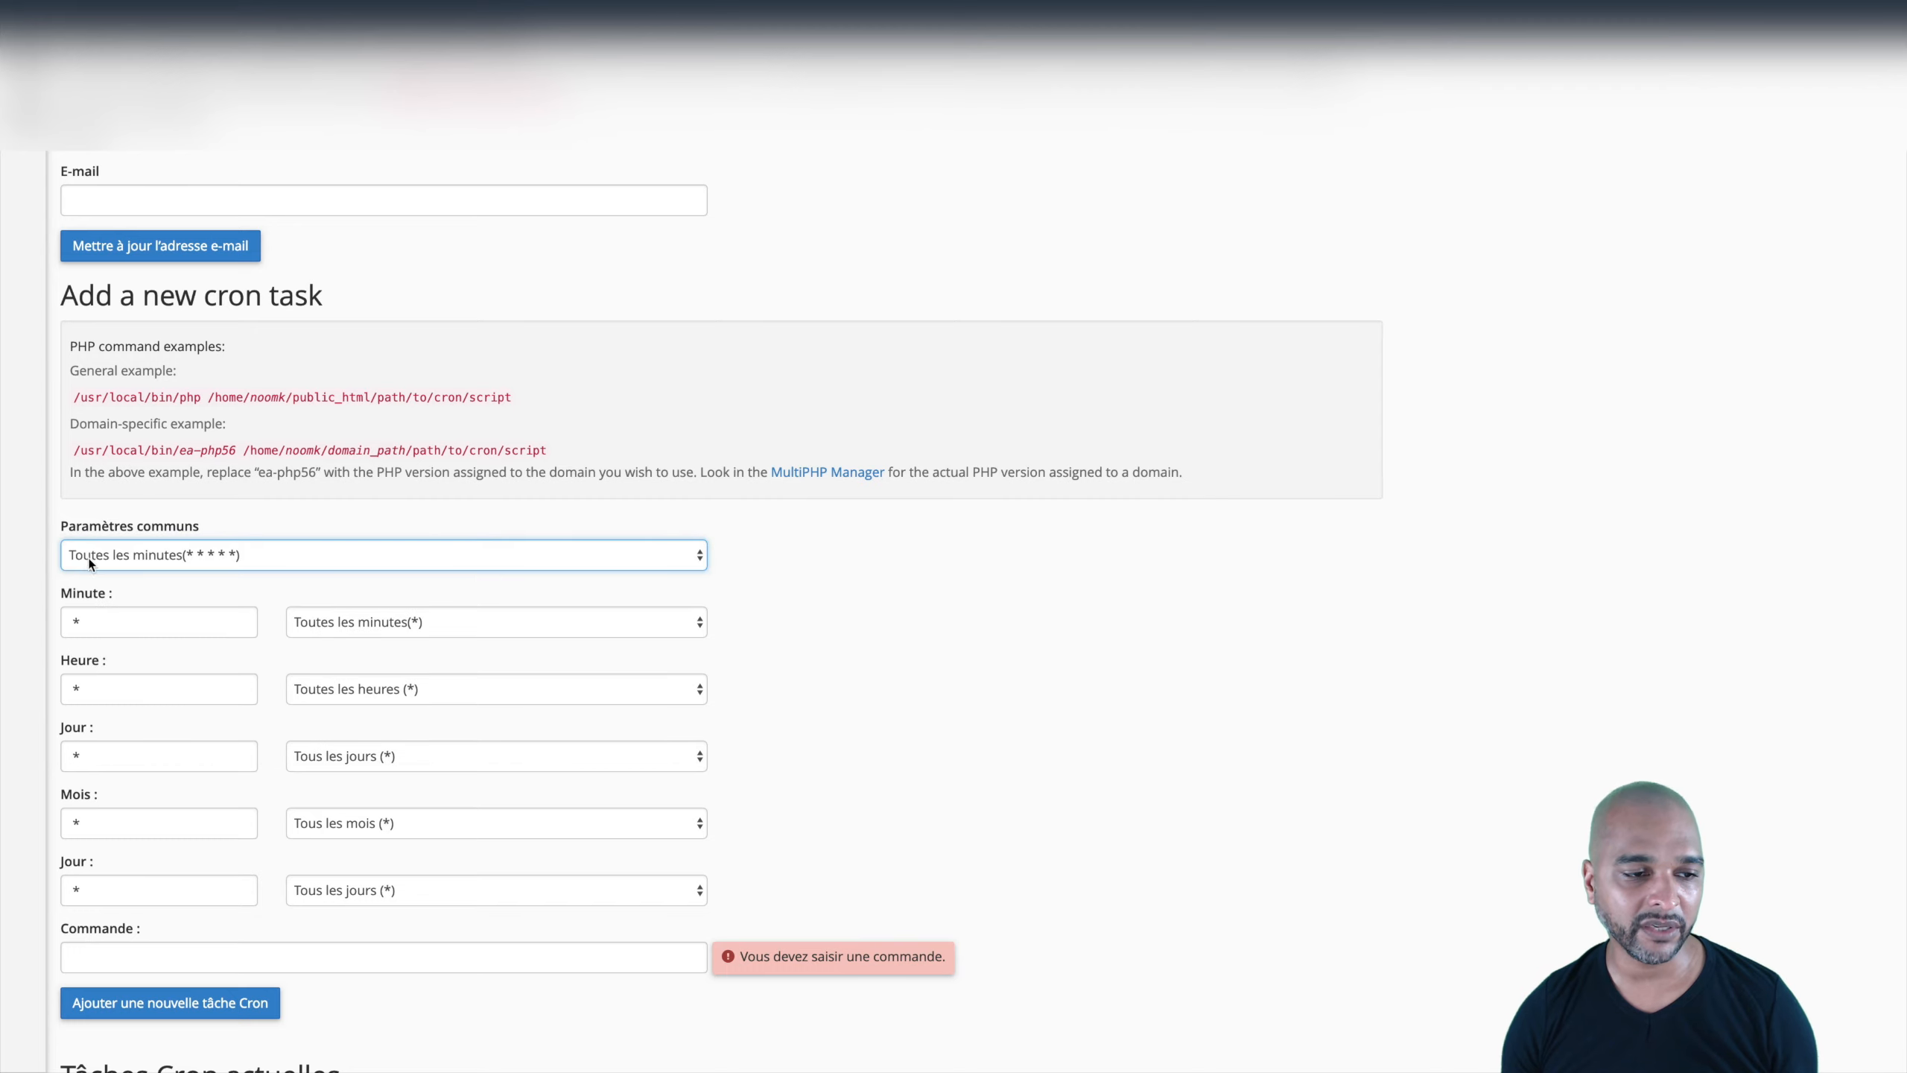
click(83, 620)
click(89, 680)
click(91, 756)
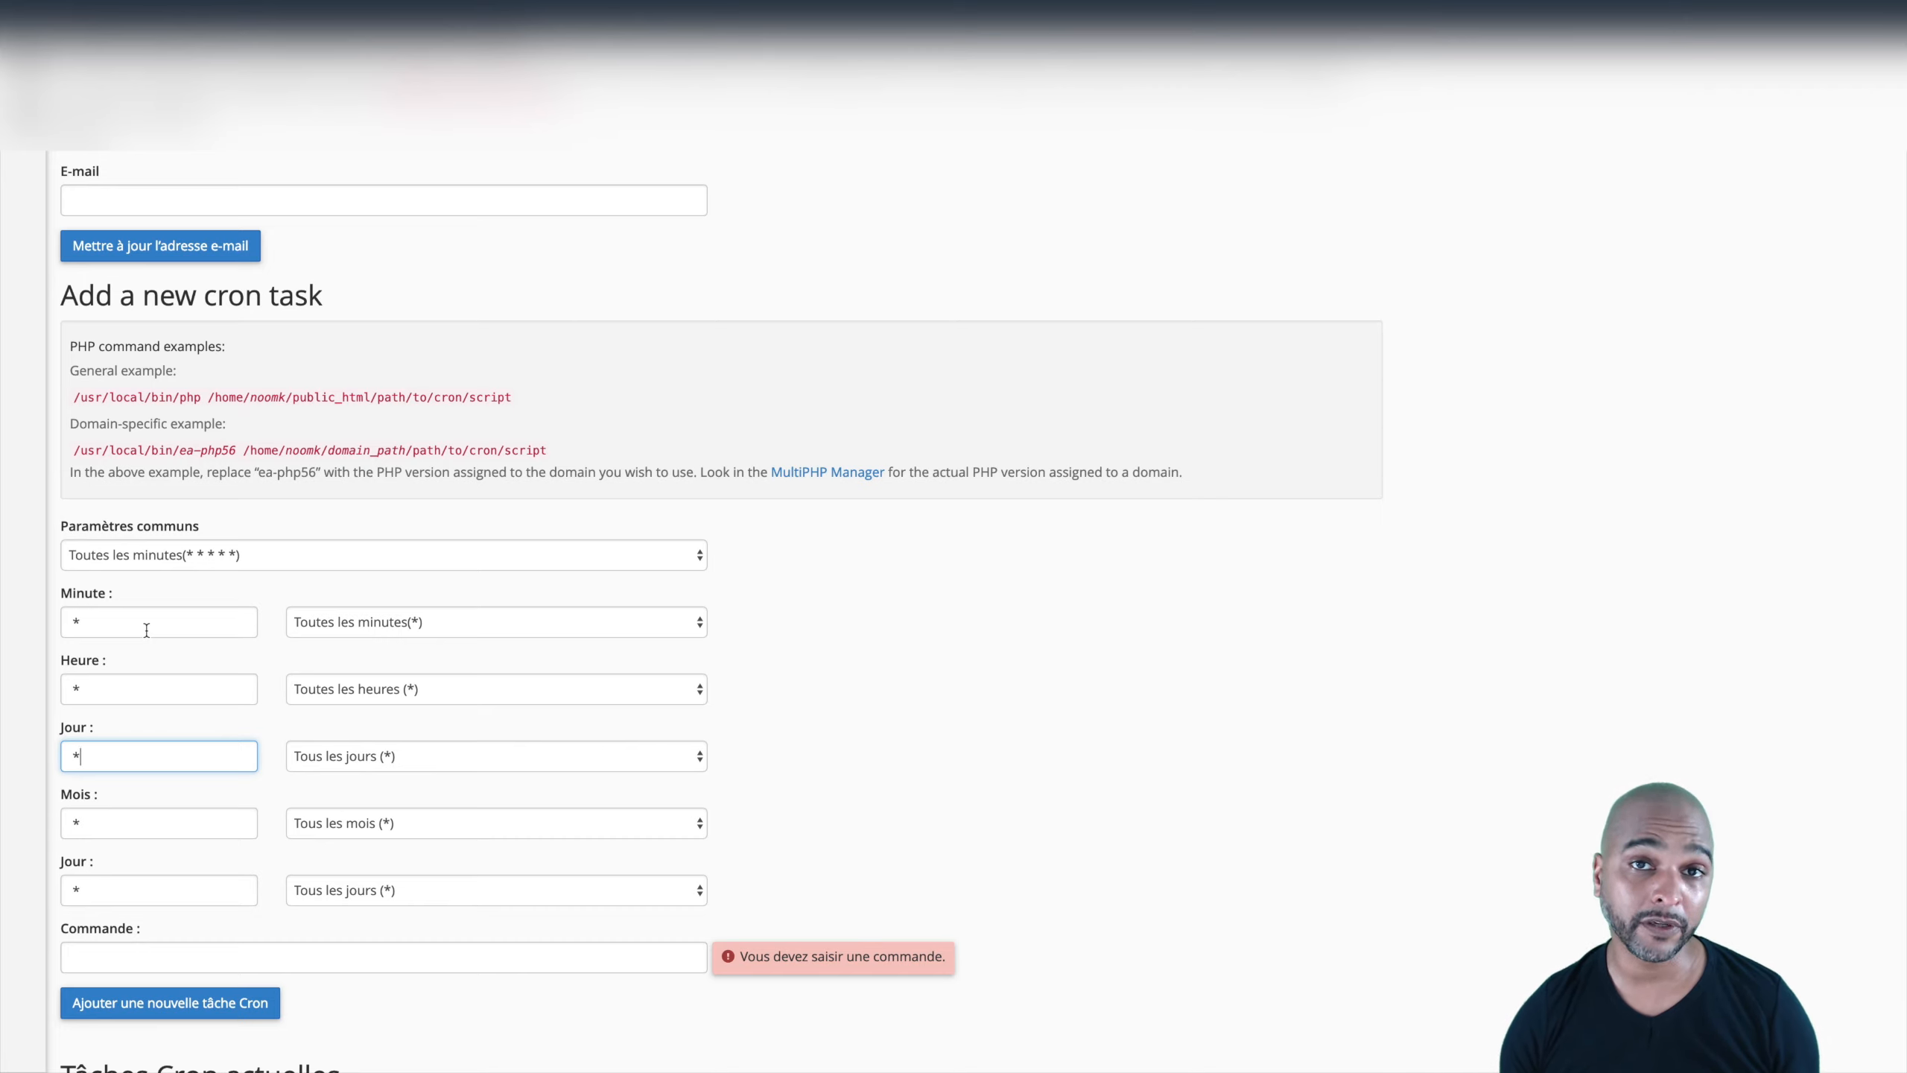
click(104, 625)
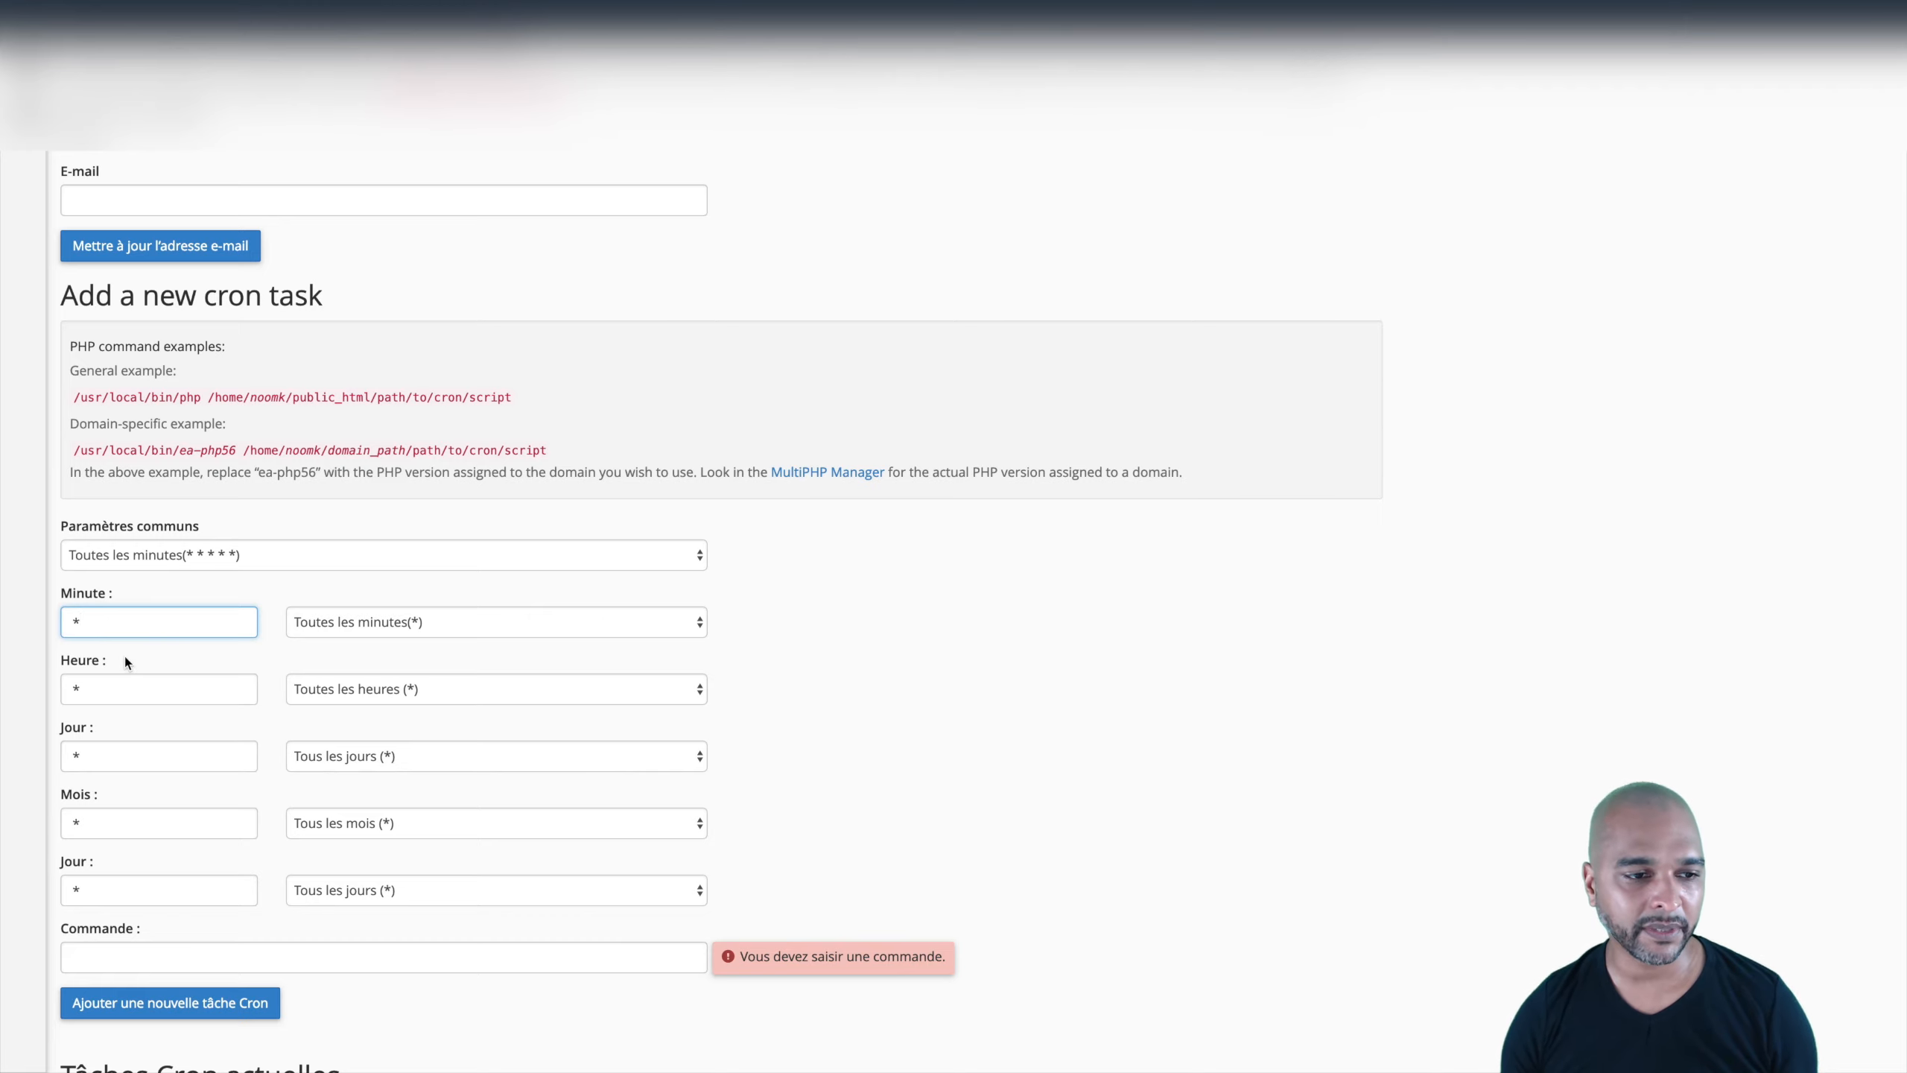
scroll(124, 652, down, 1)
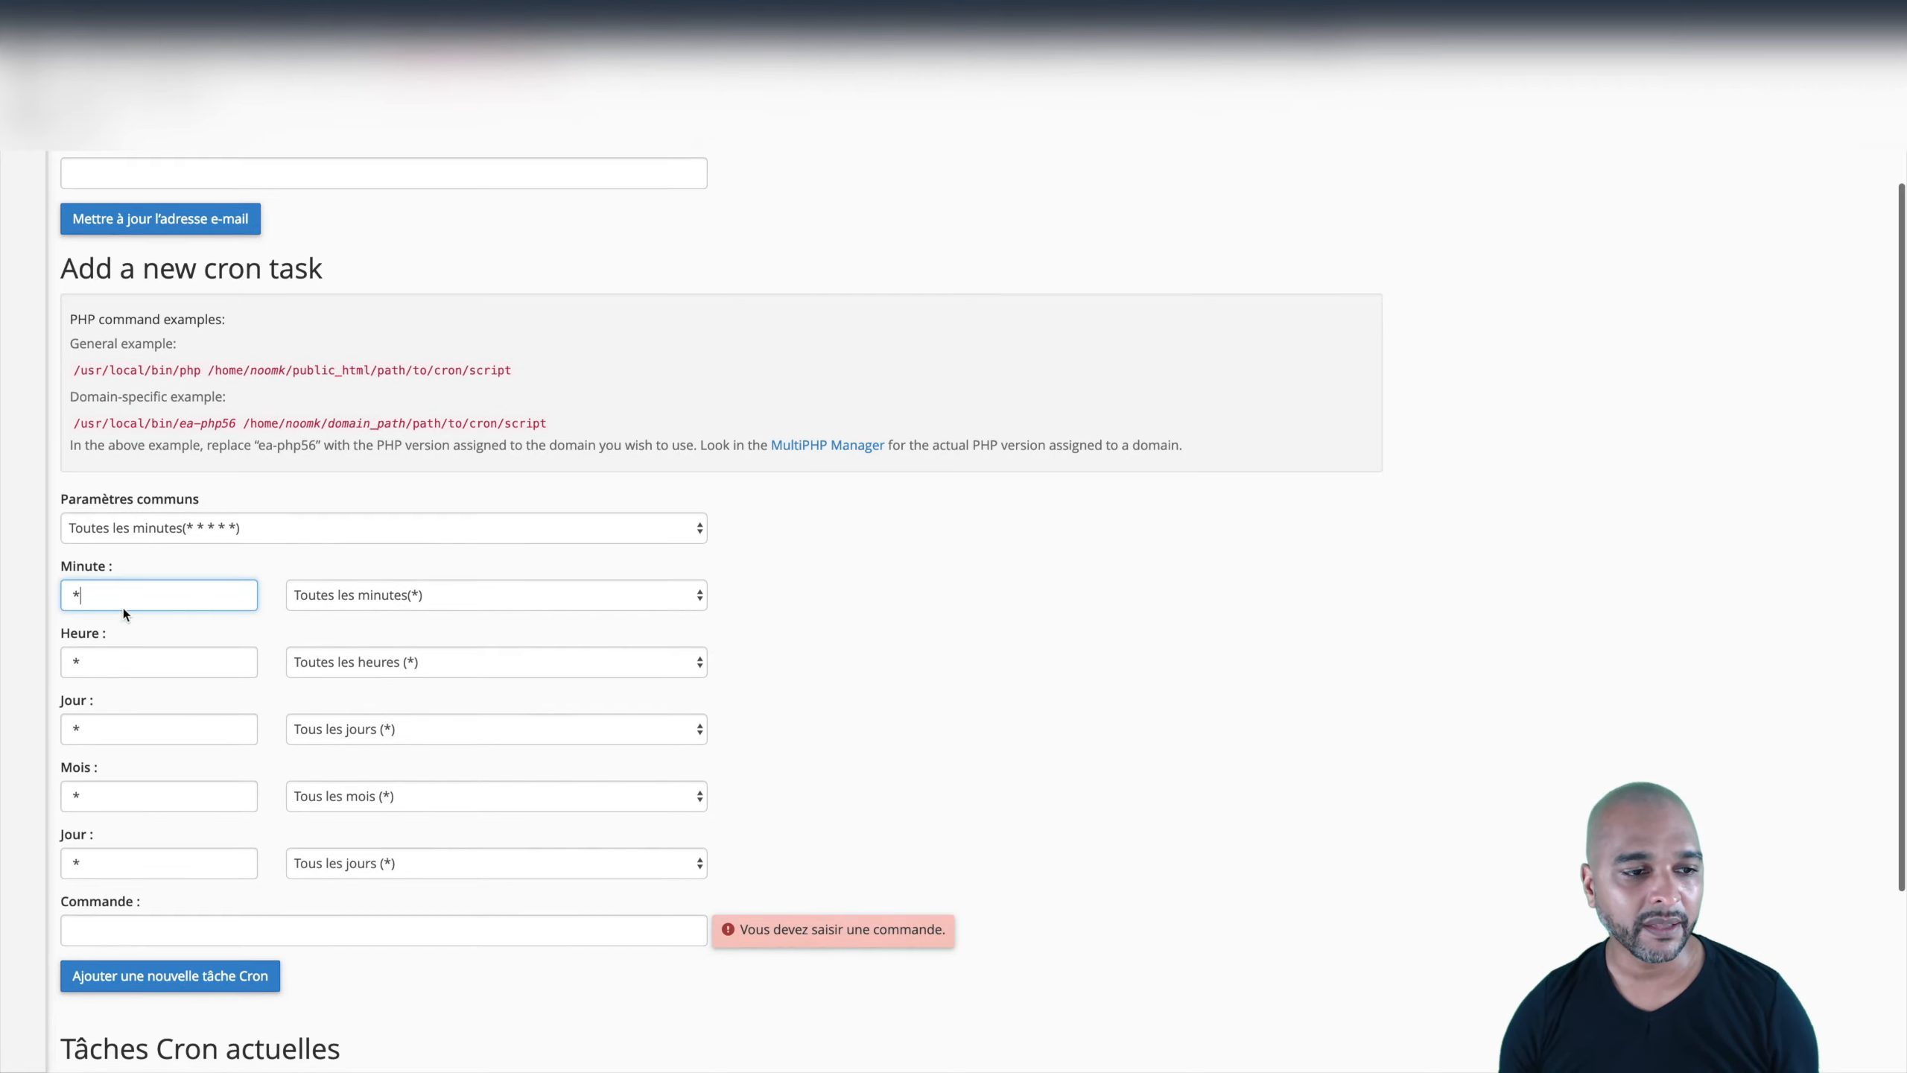
click(108, 530)
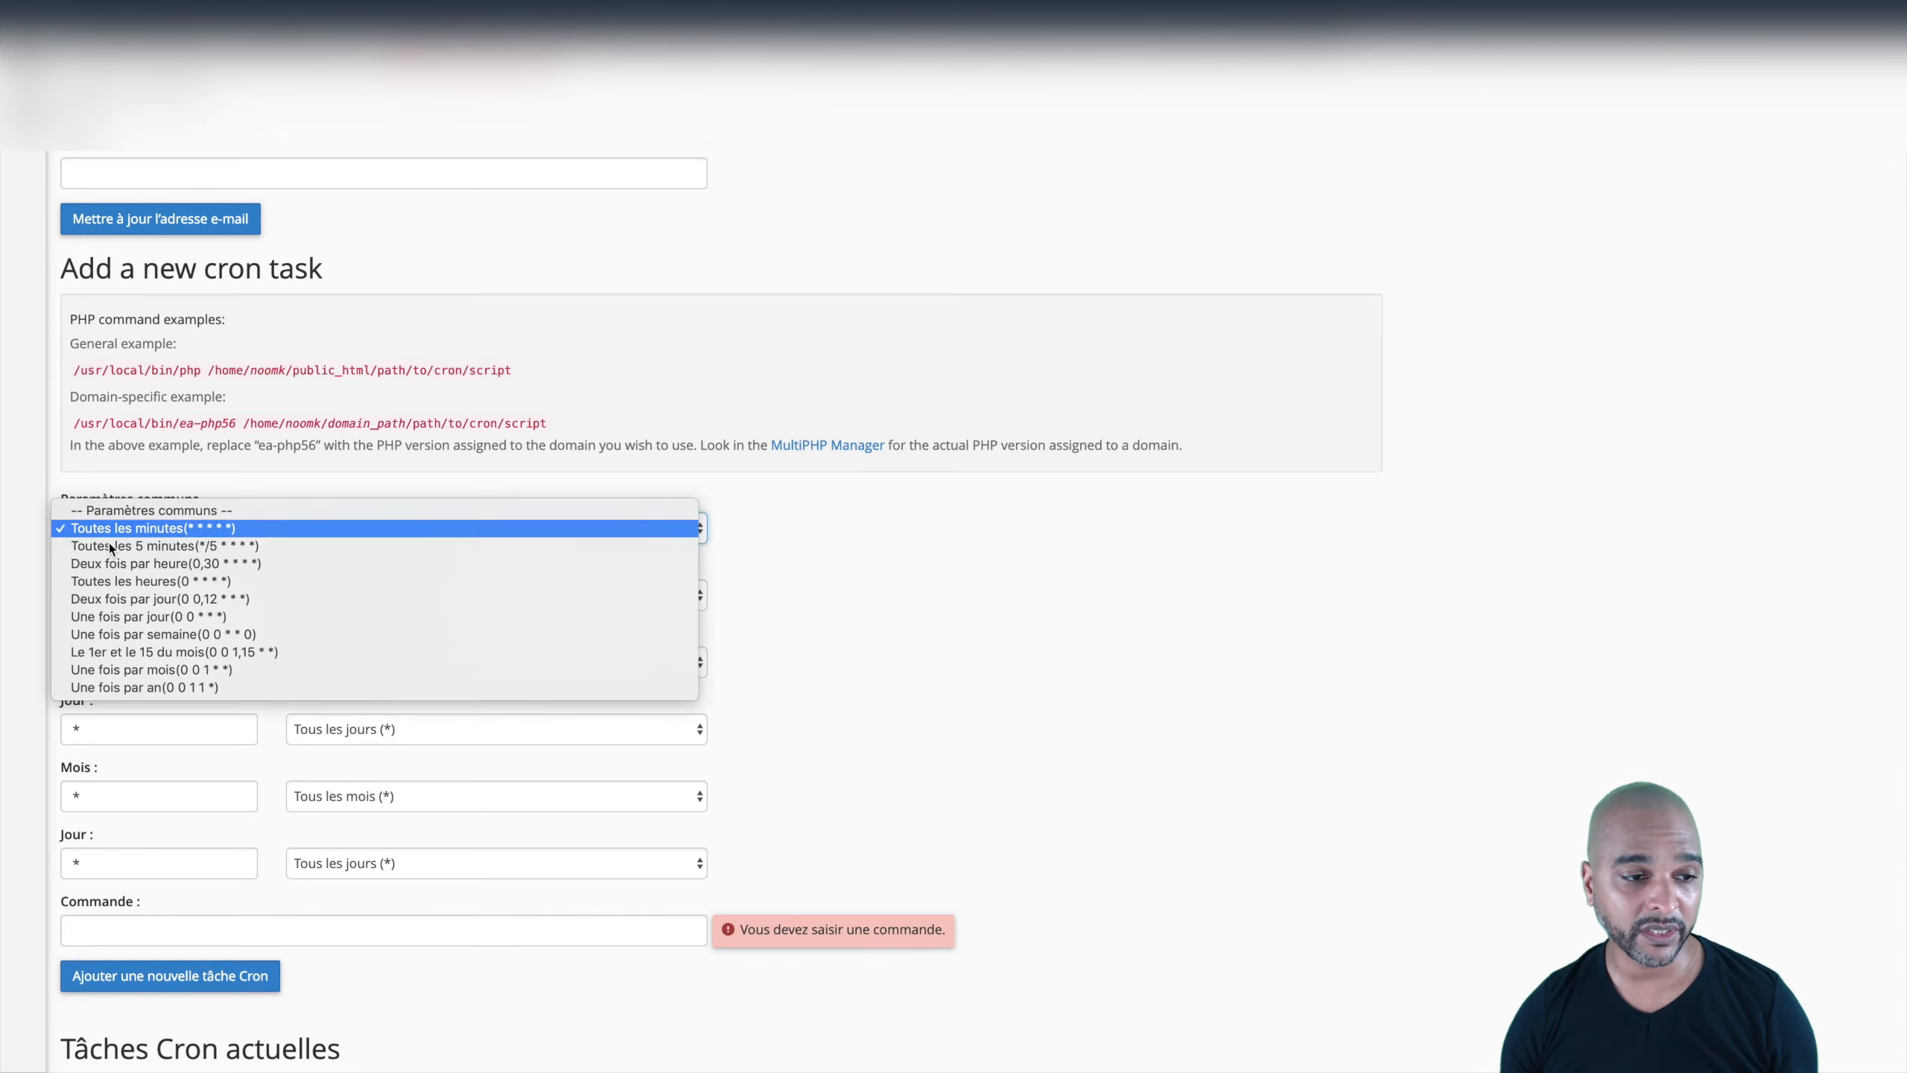
click(106, 531)
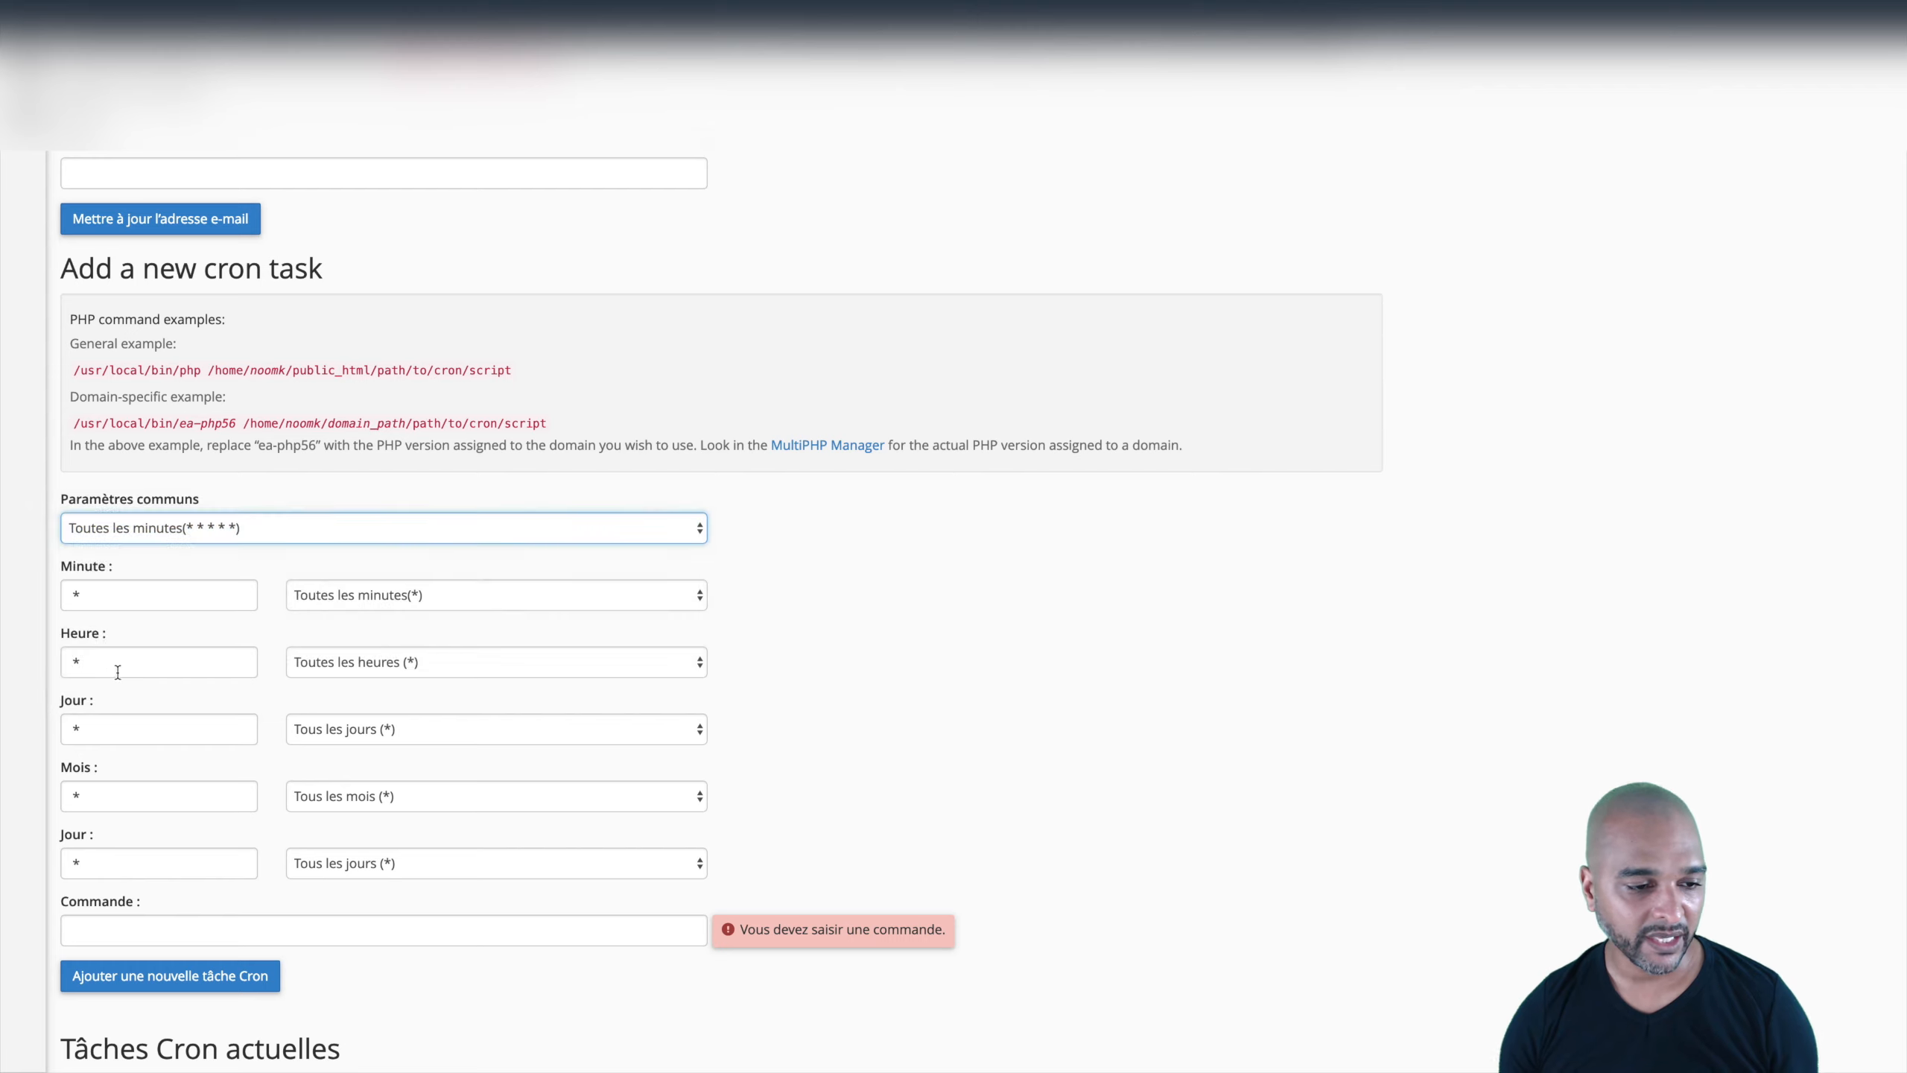
click(74, 930)
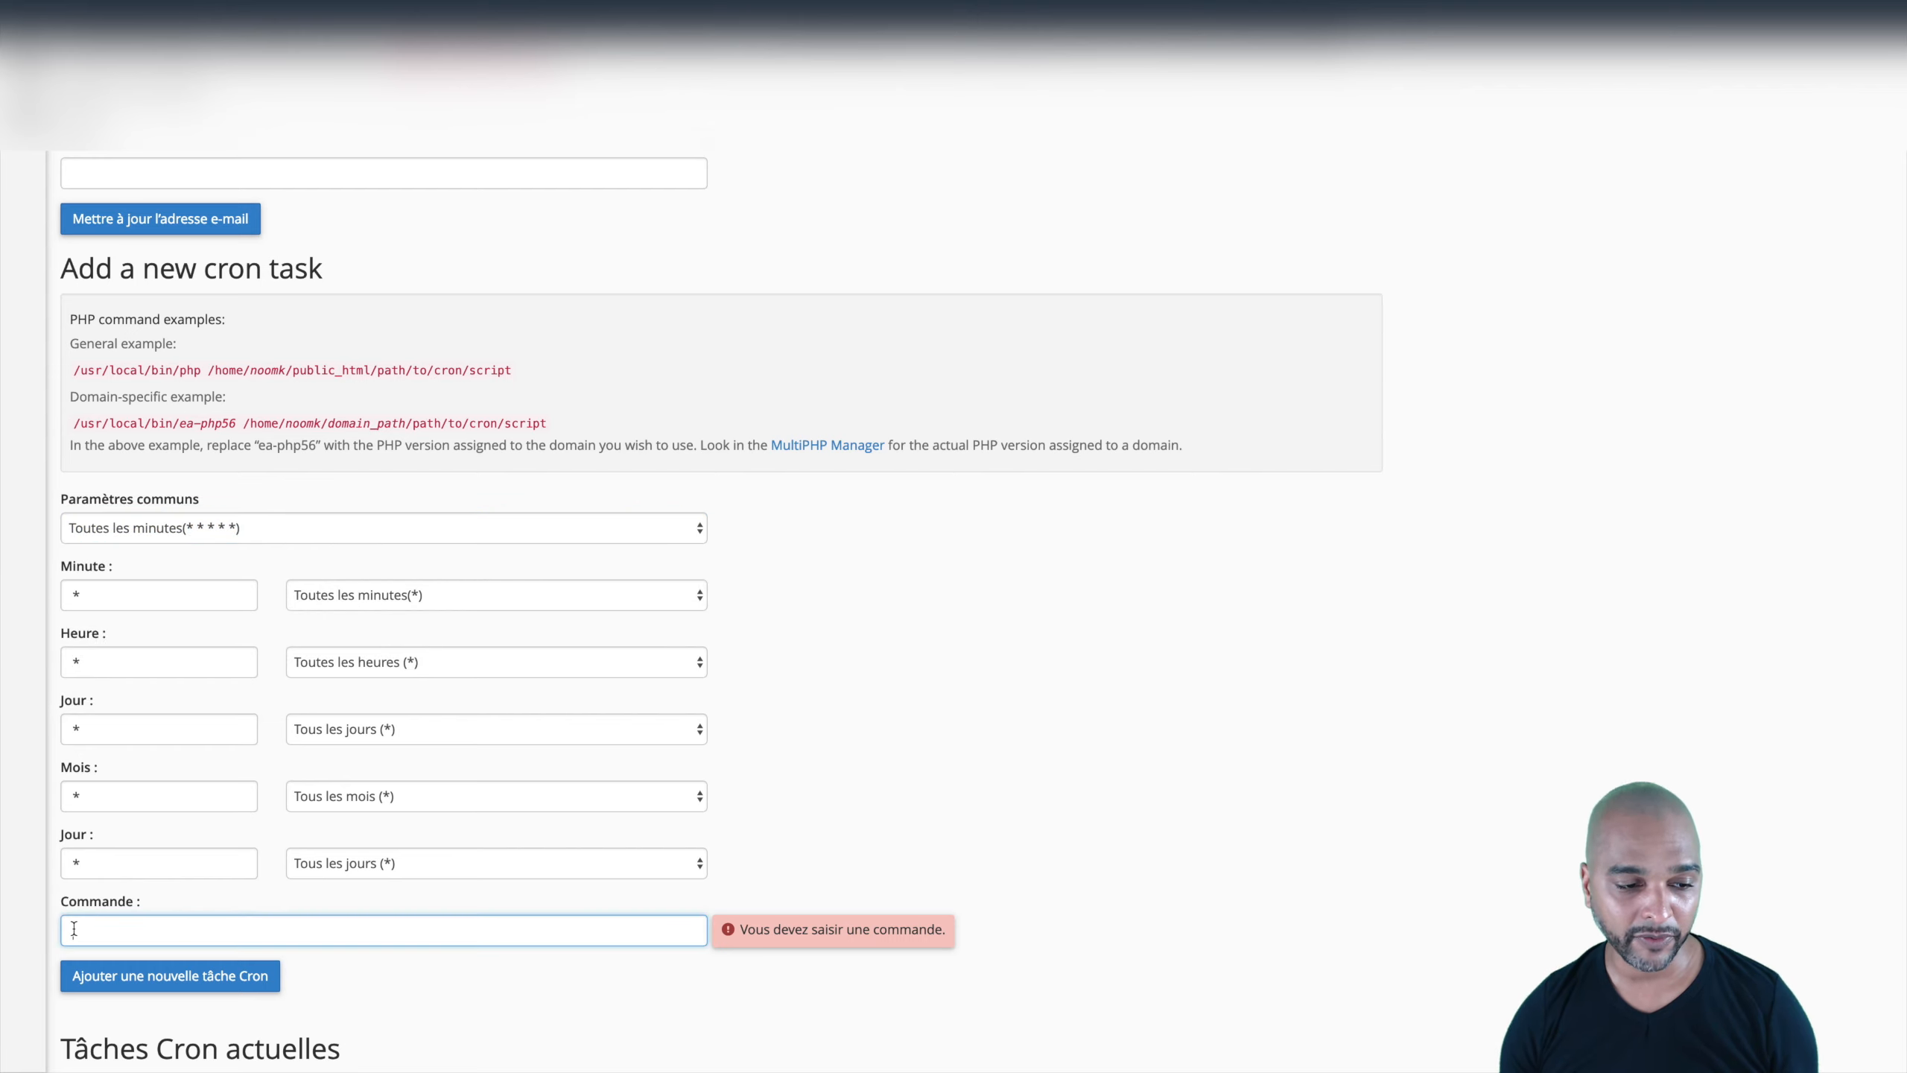
key(ctrl+v)
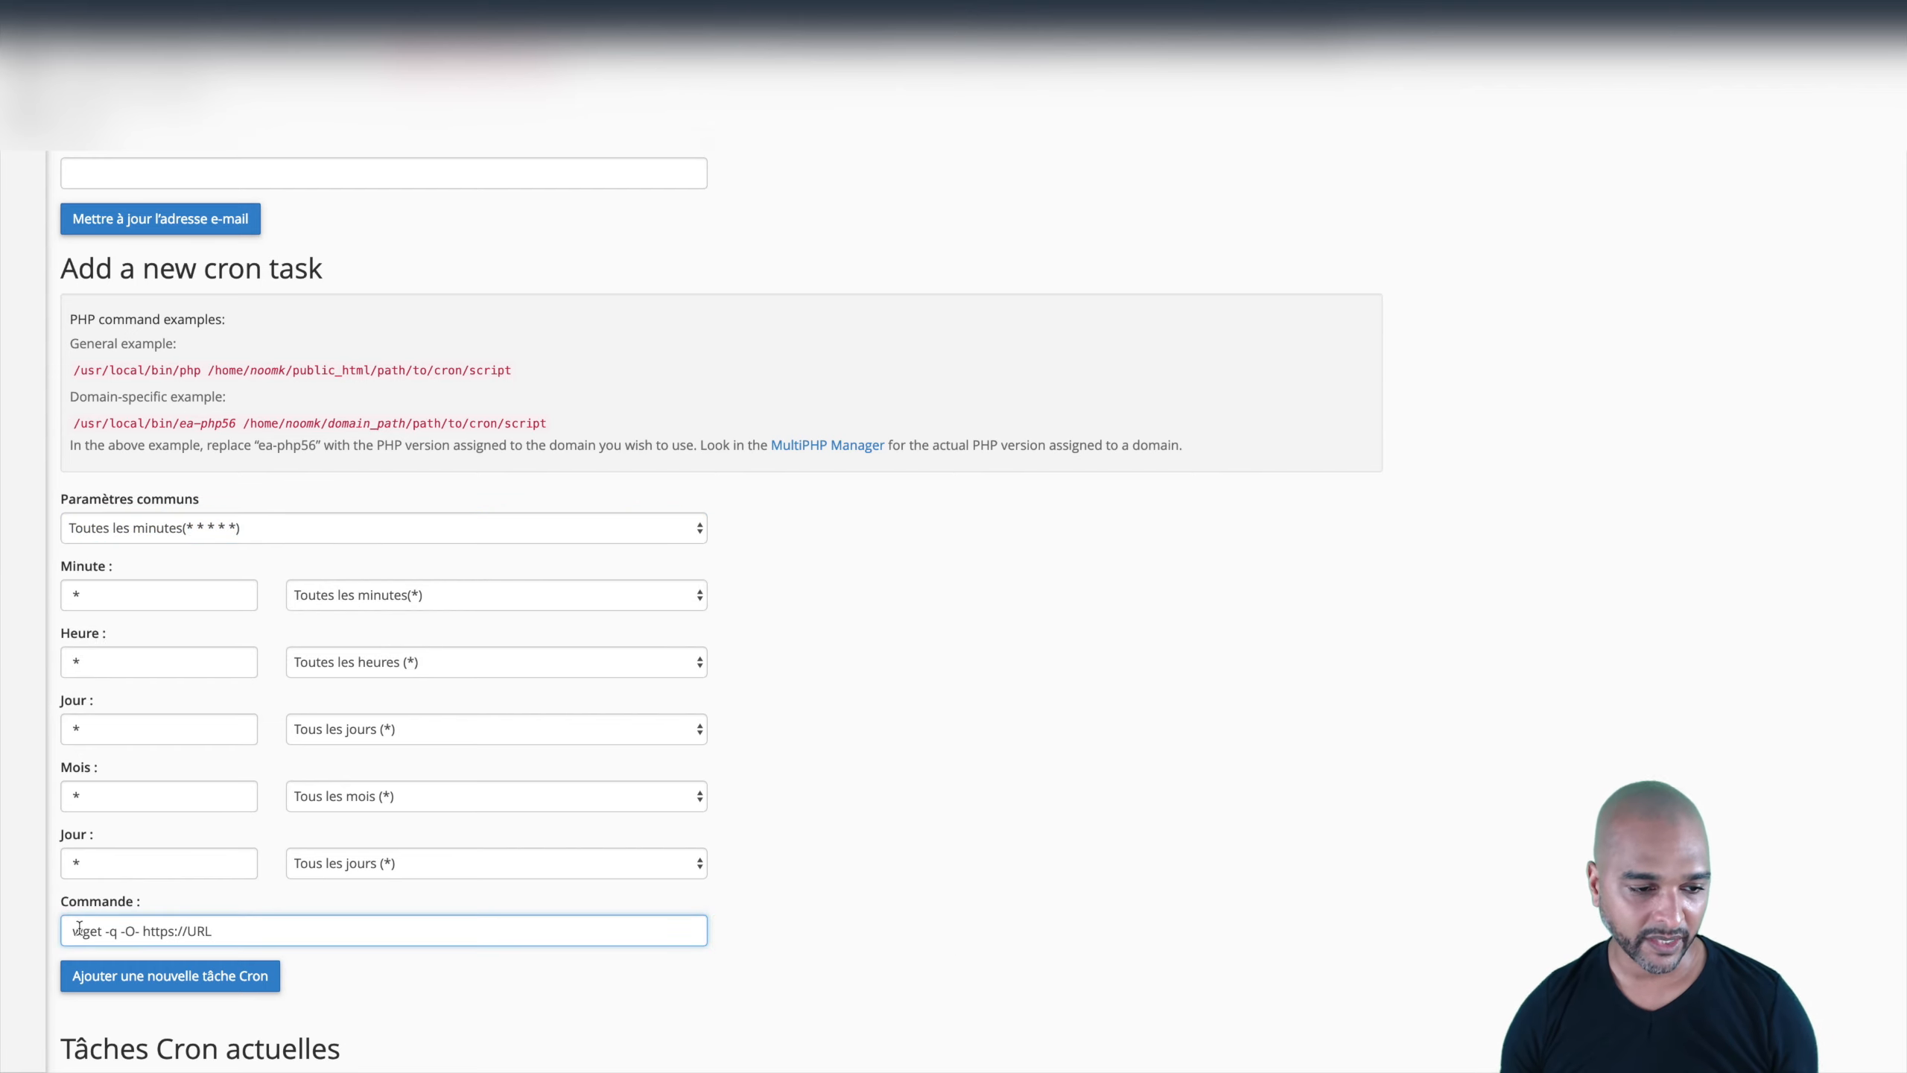
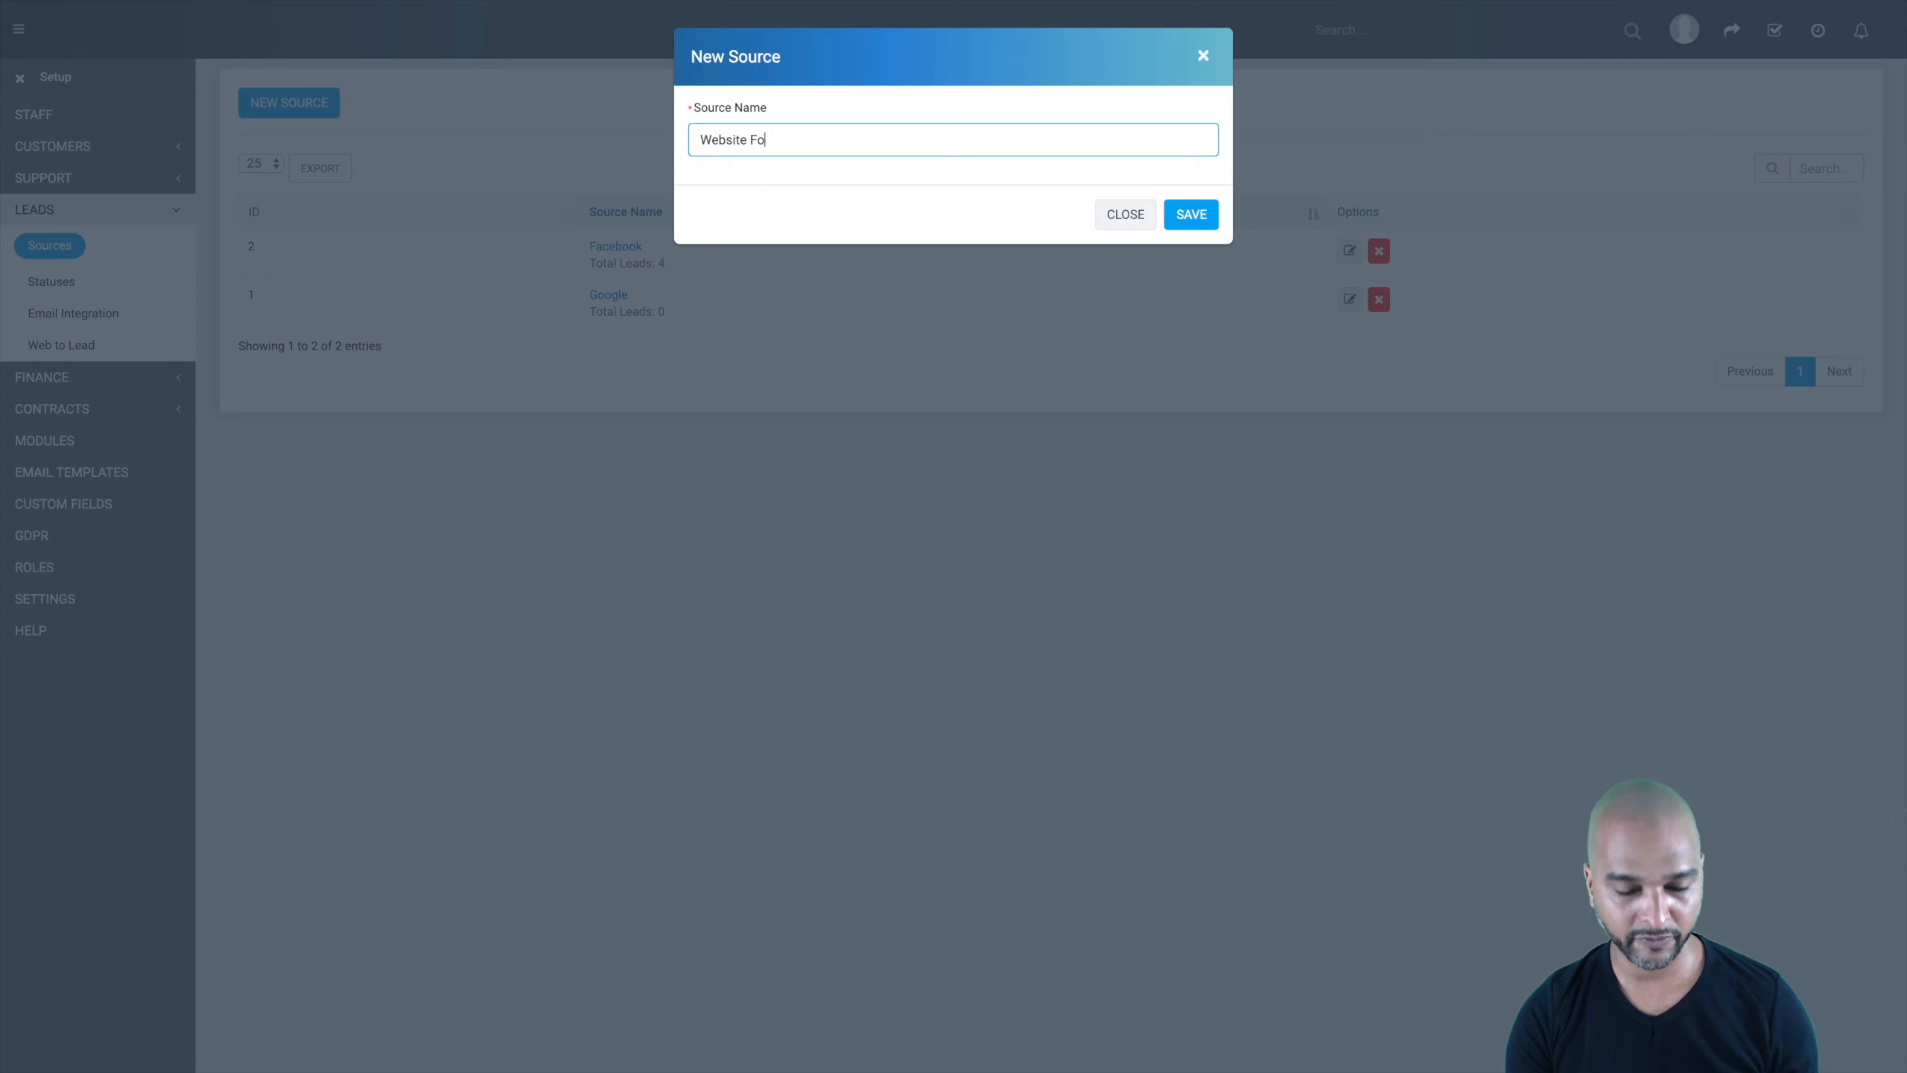
Step: Save the Website Form lead source, then review the existing Customer and New lead statuses
click(1194, 214)
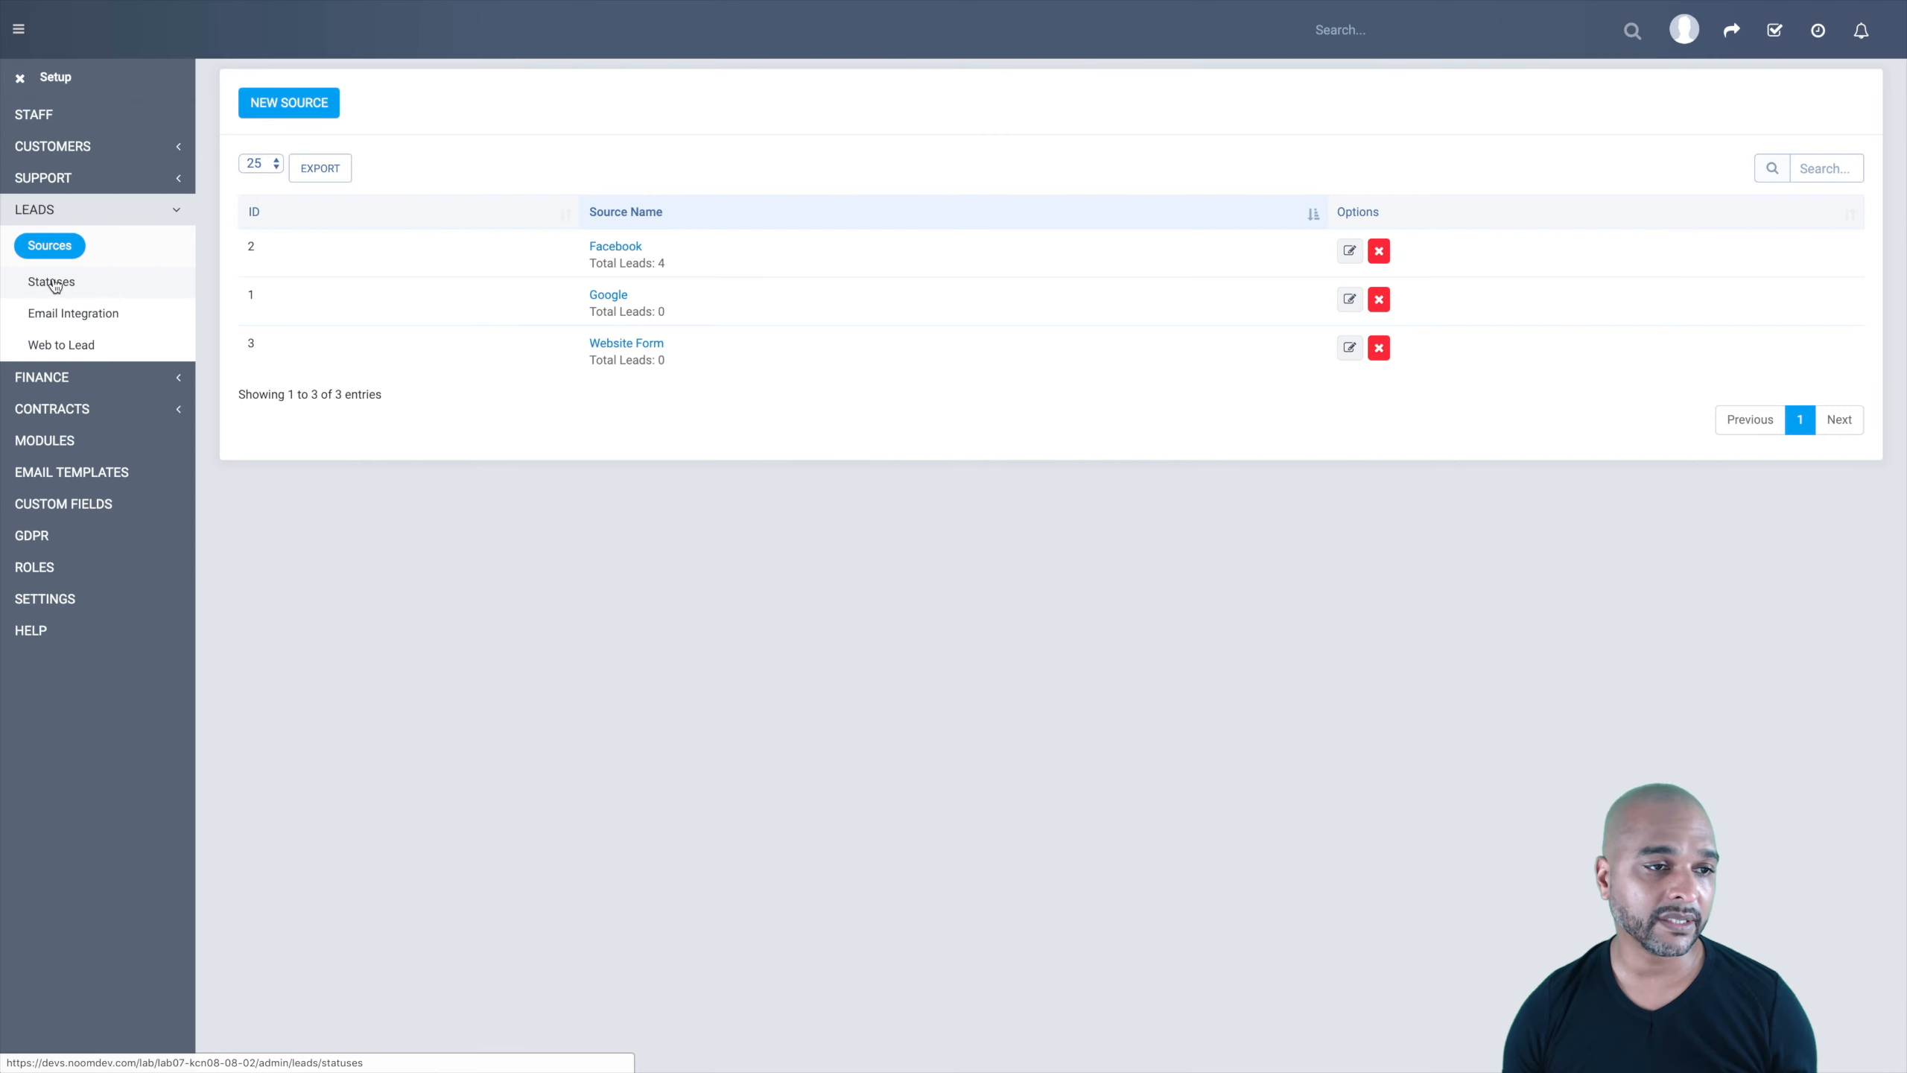
click(53, 280)
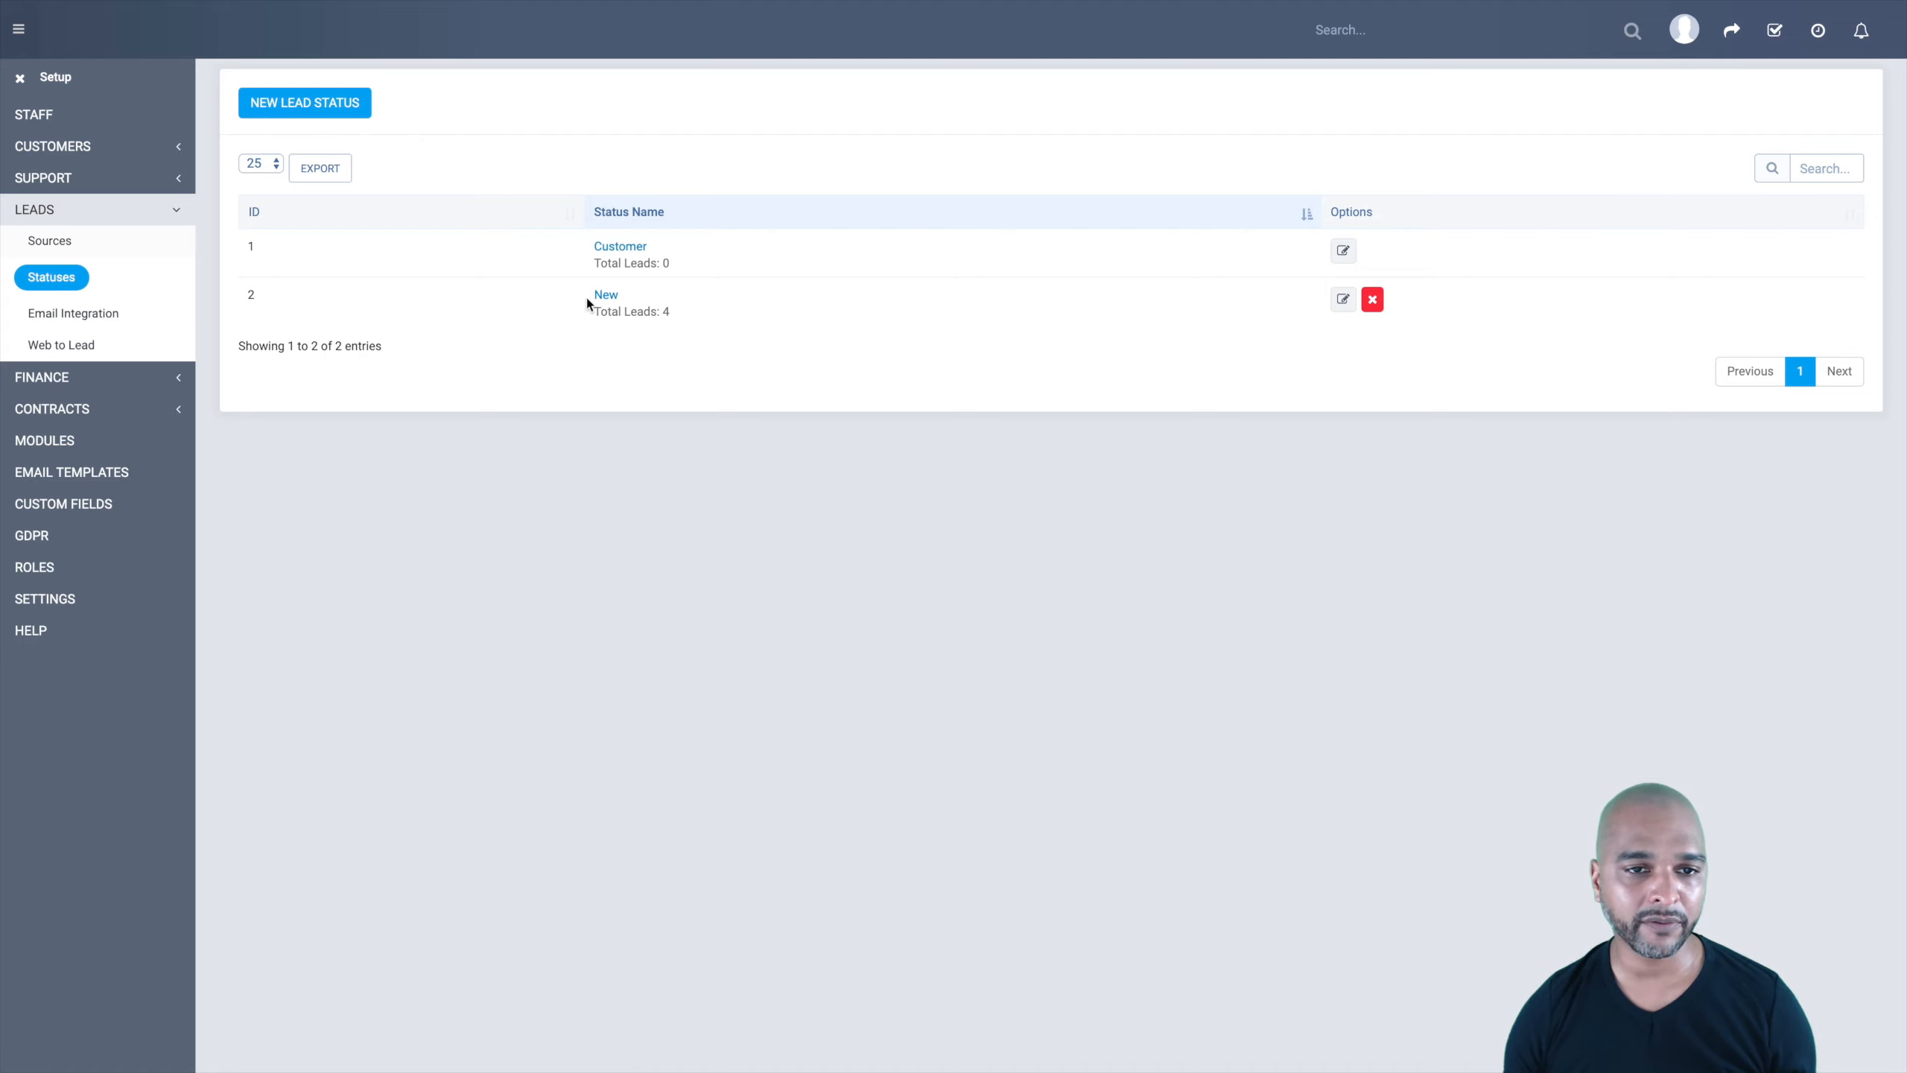
click(611, 251)
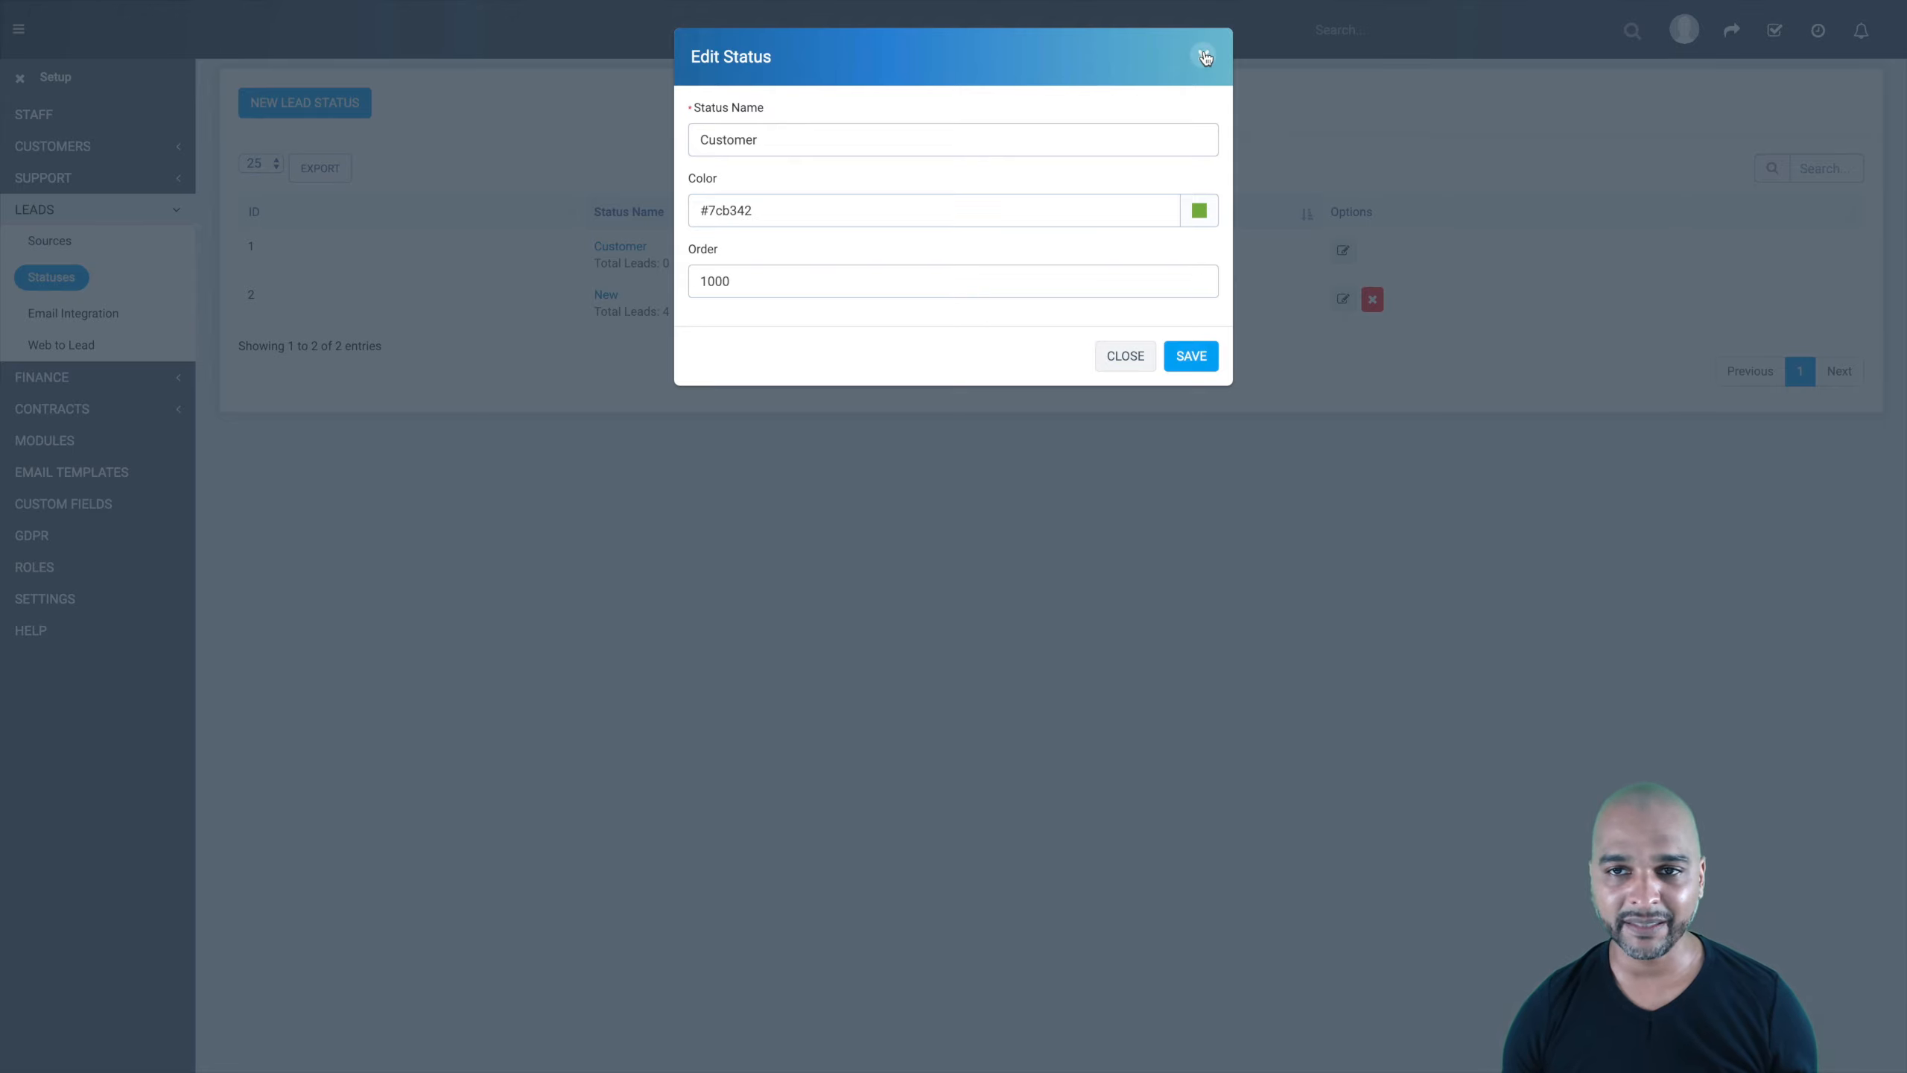
click(1205, 57)
click(602, 293)
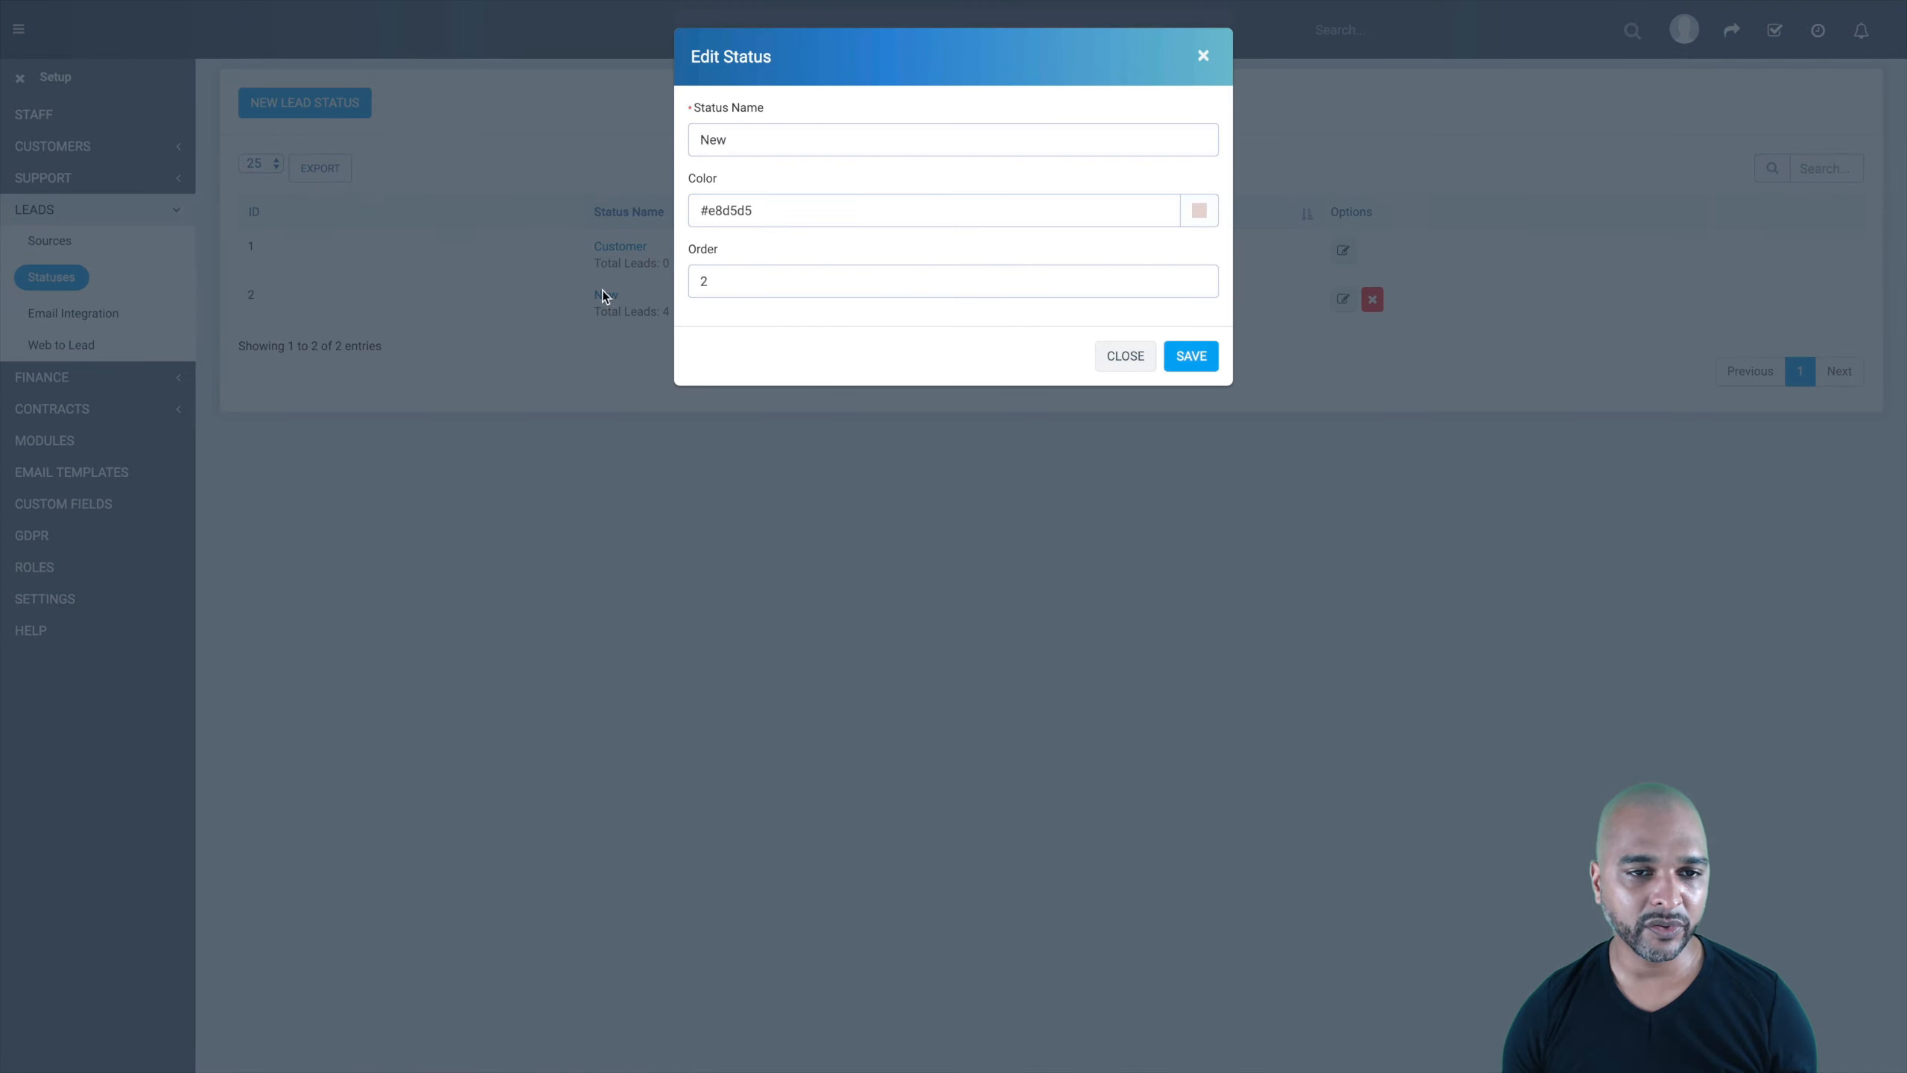
click(1201, 60)
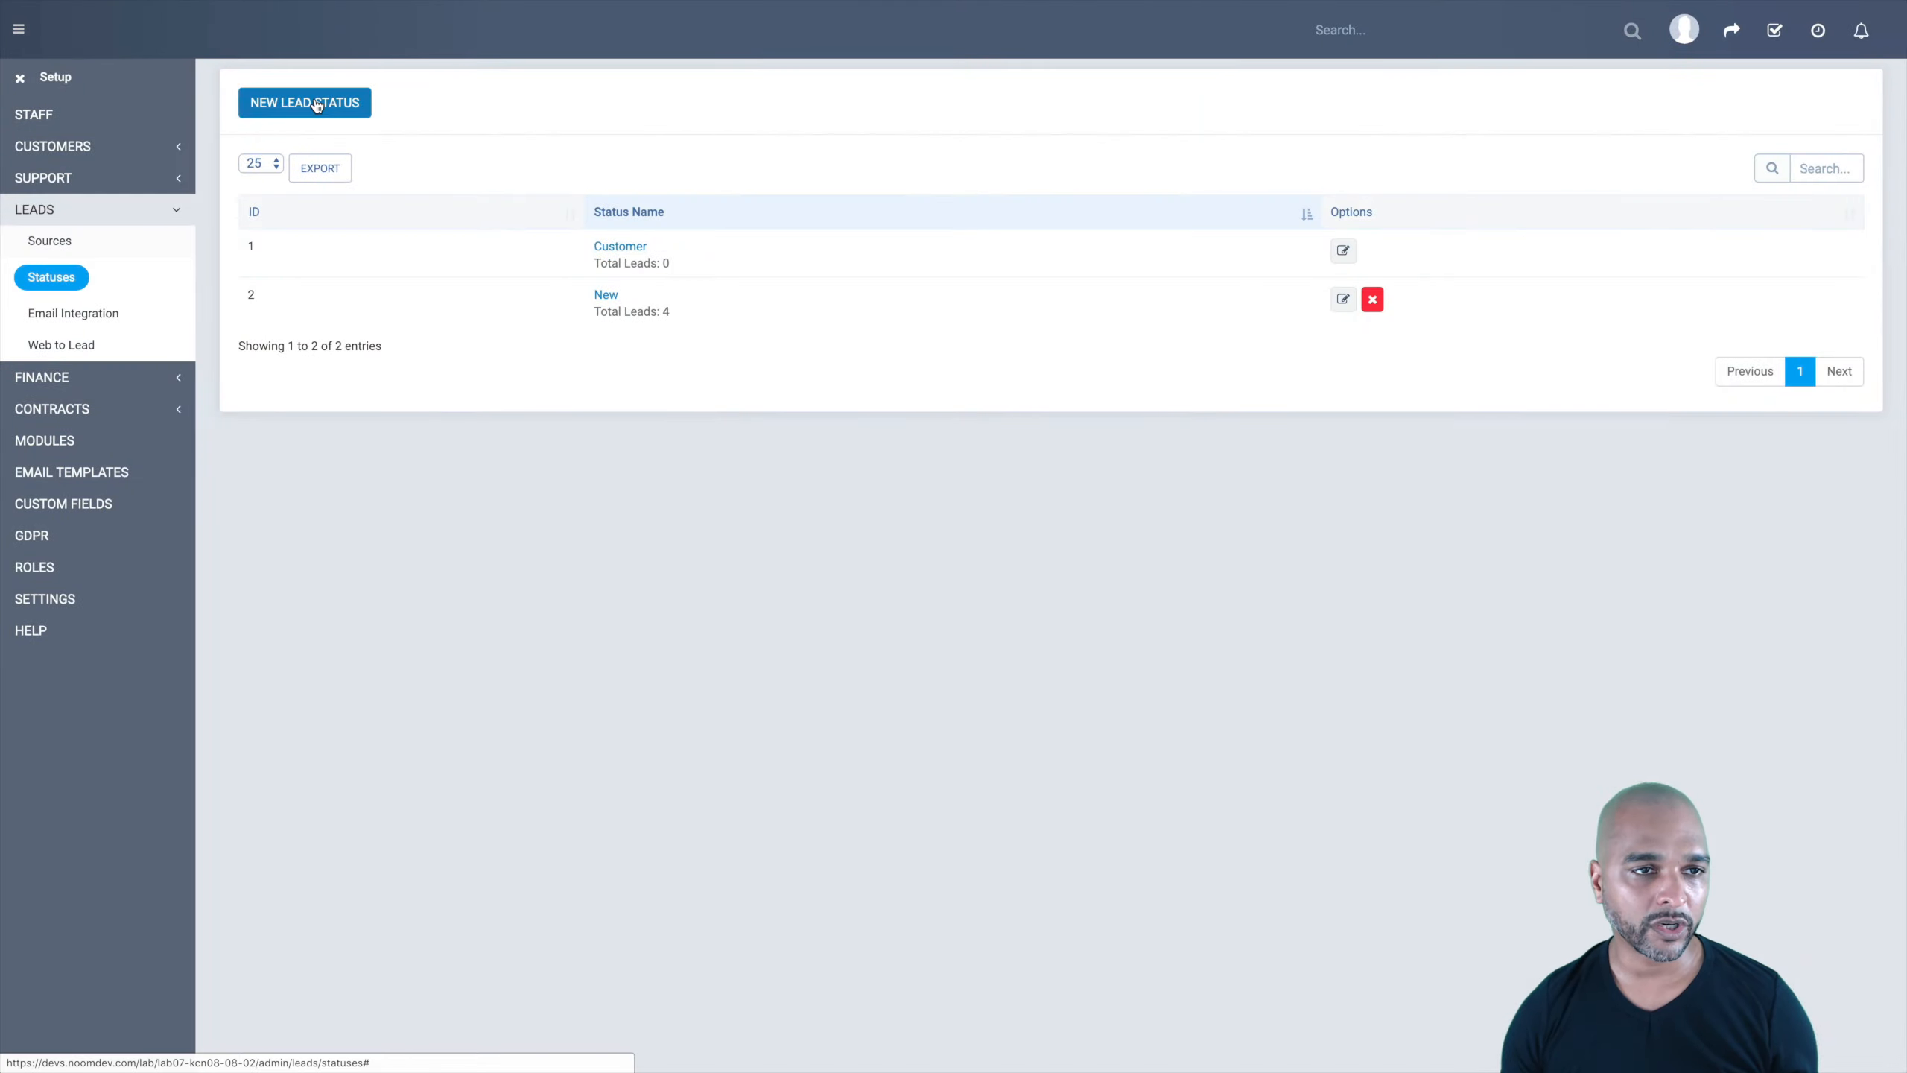
Step: Create the lead status Contacted in light blue #a5c3d9
click(352, 105)
text(Co)
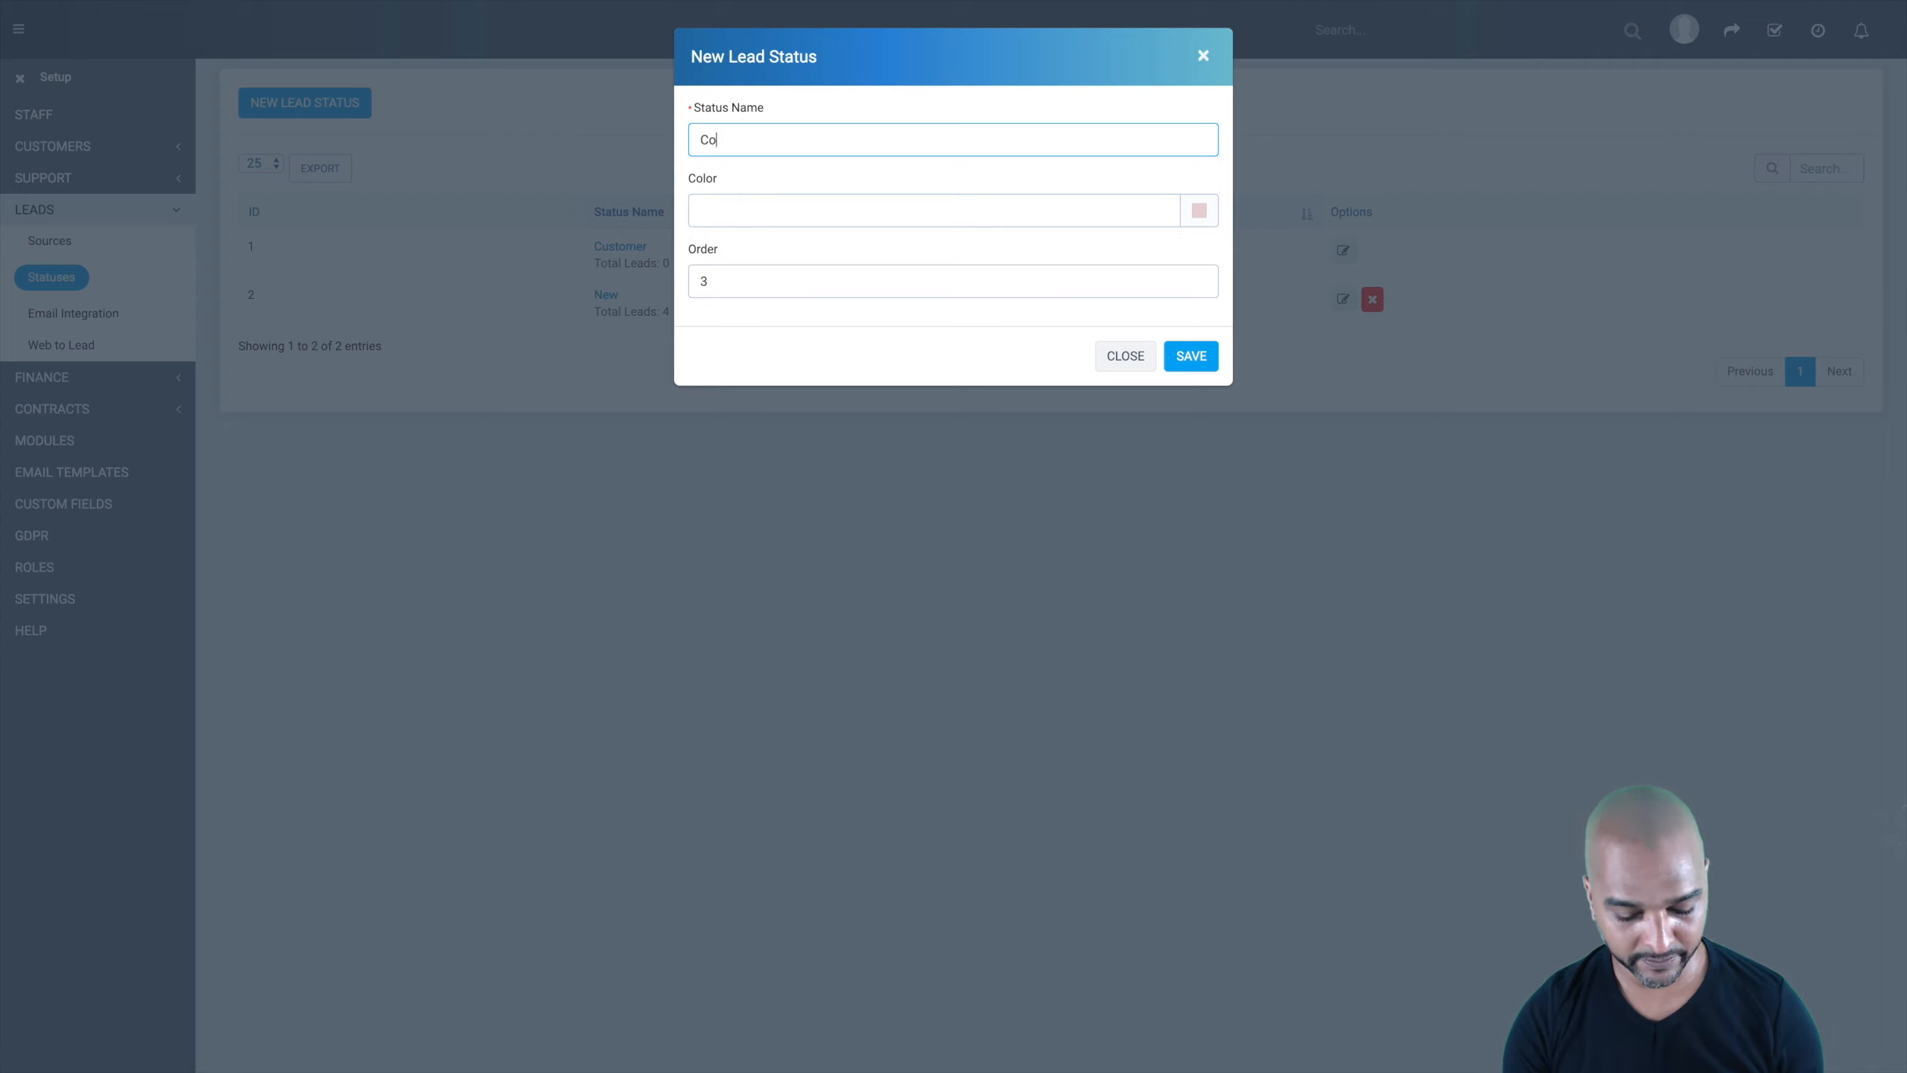
text(ntacted)
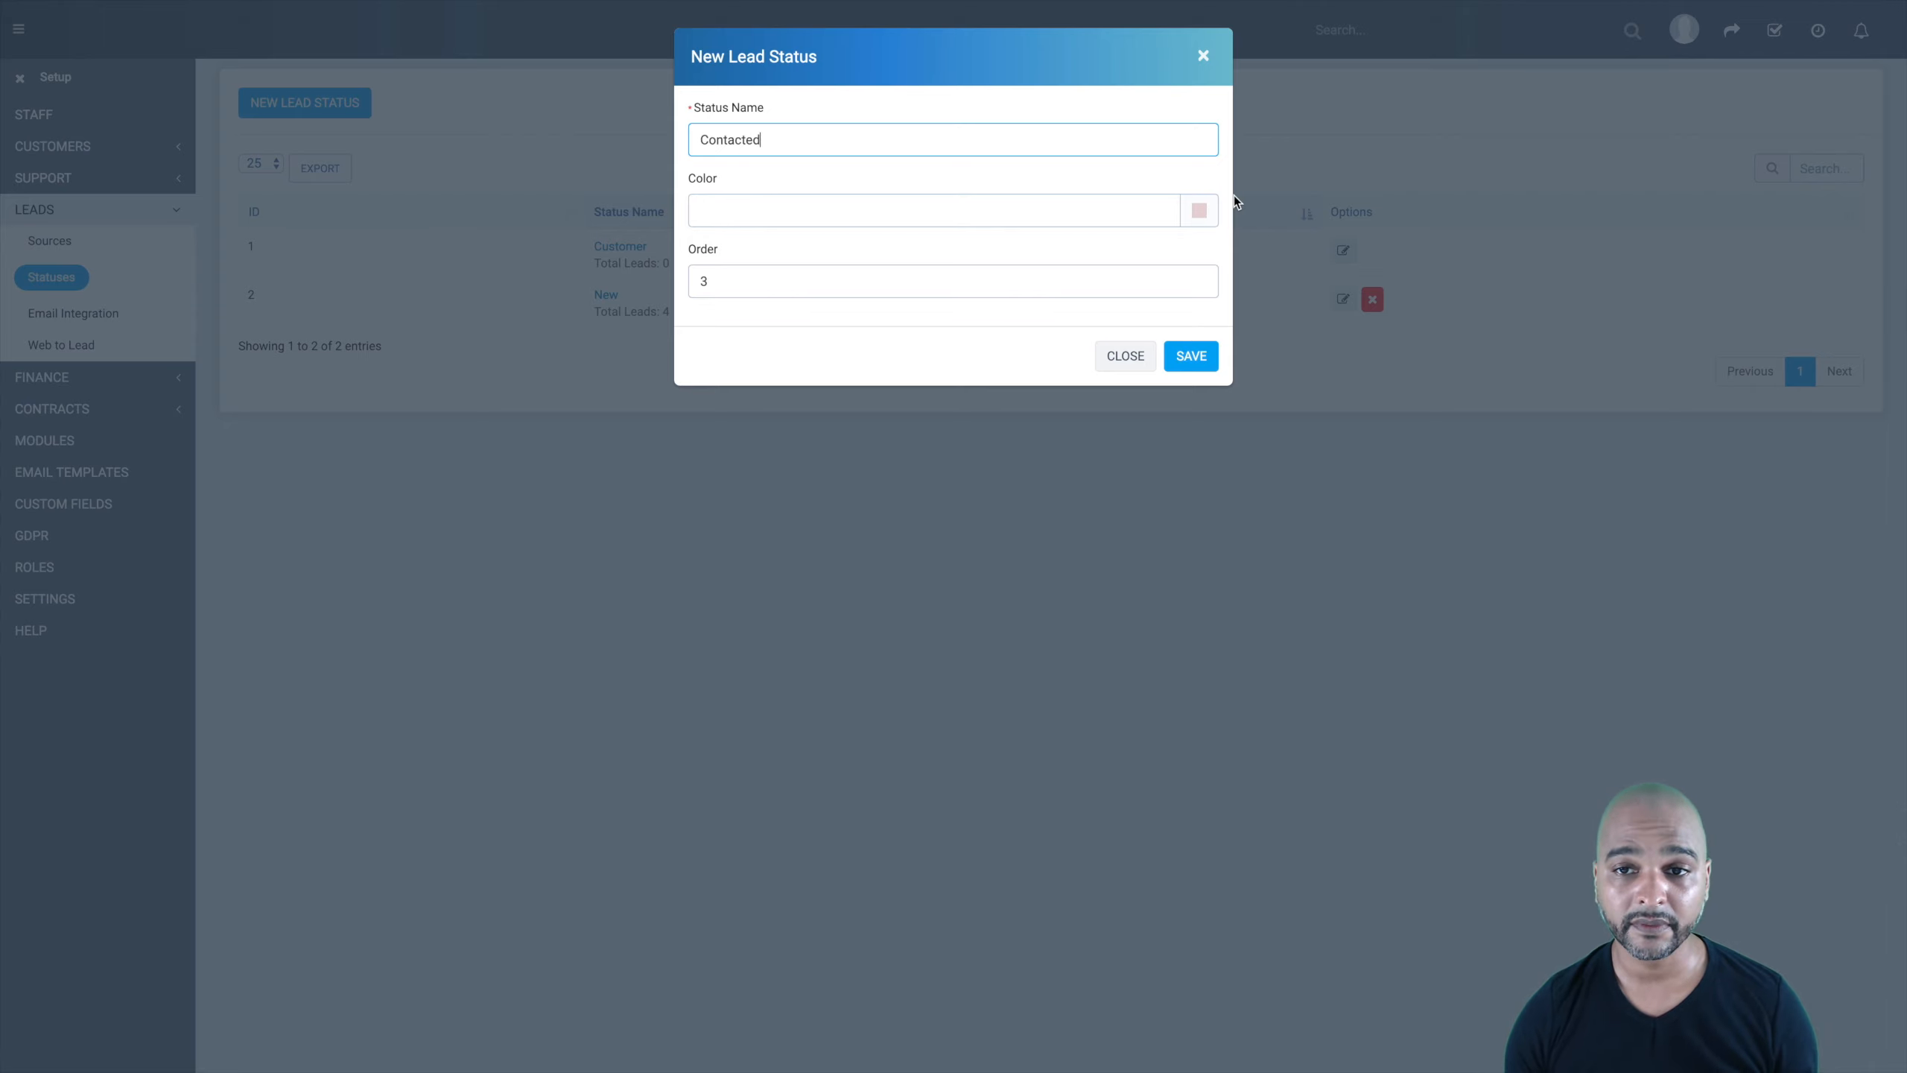
click(1204, 213)
click(1203, 272)
click(1121, 248)
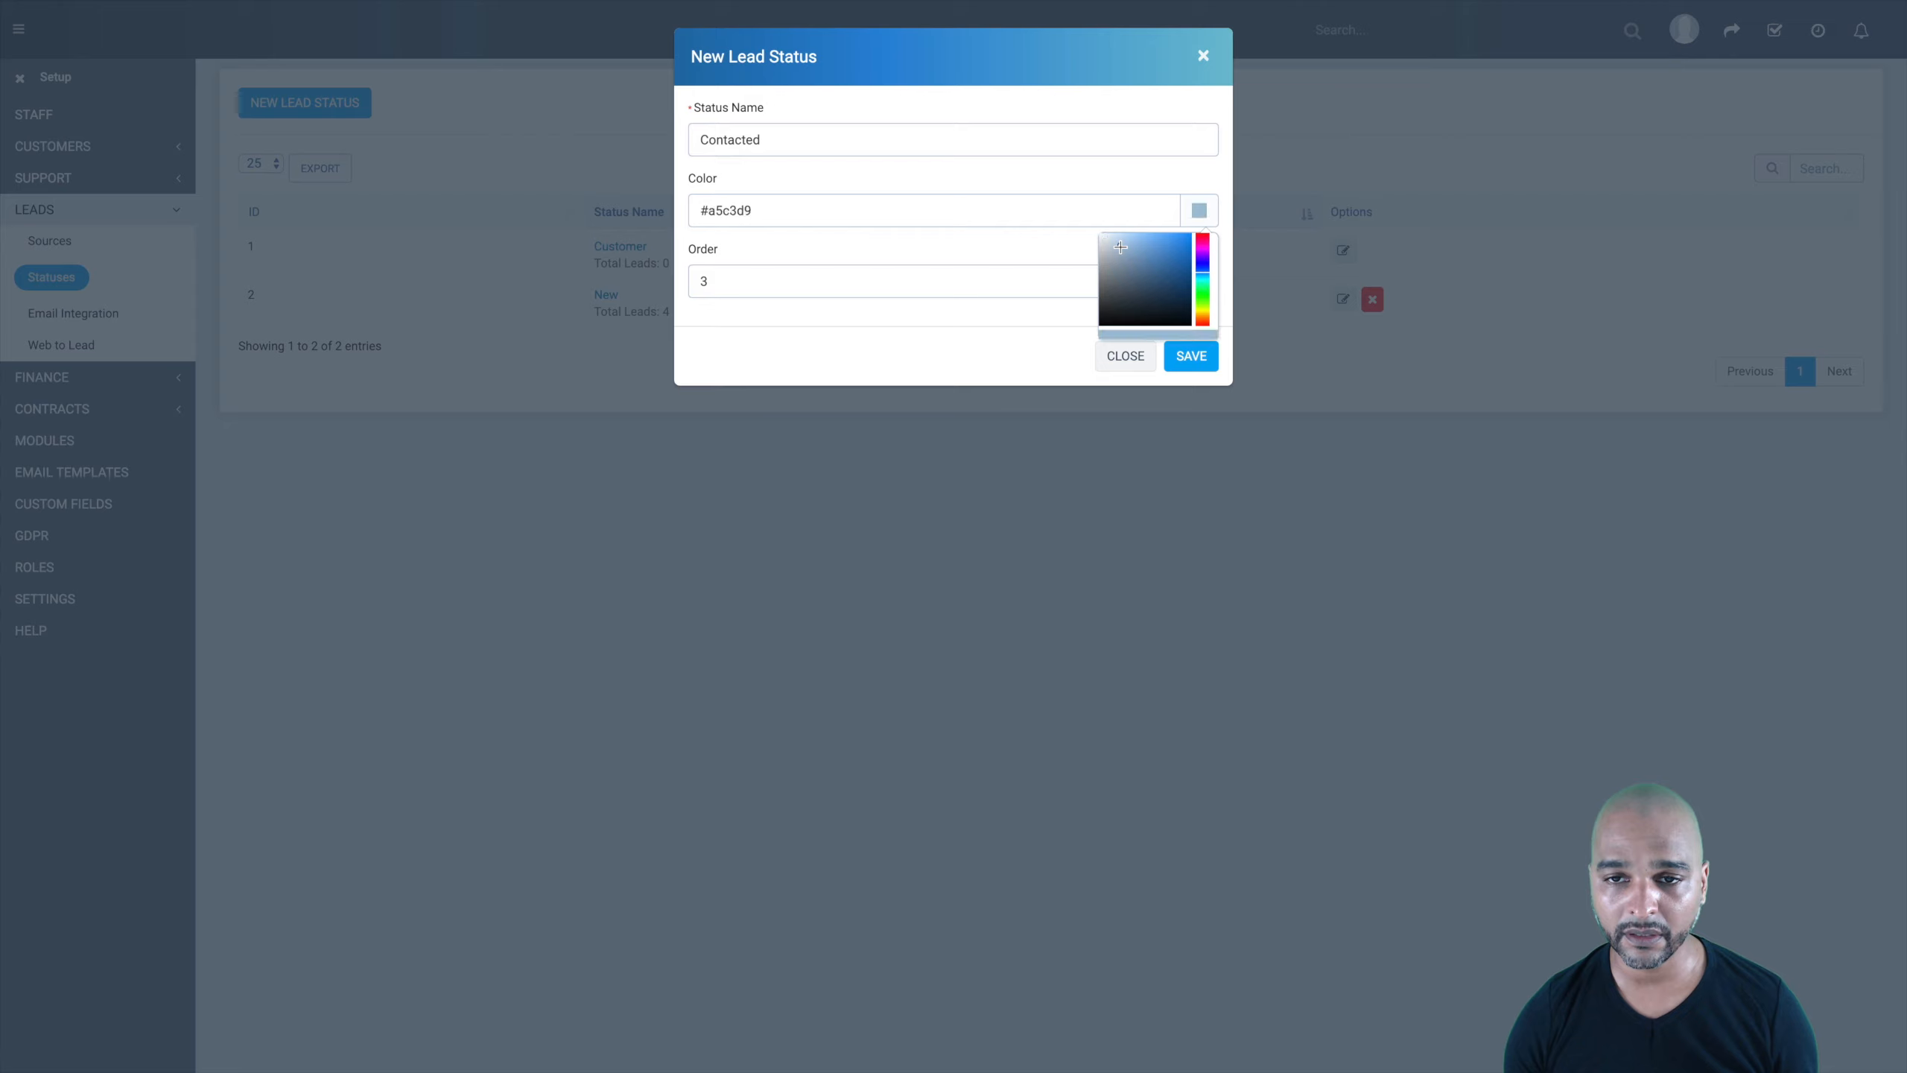
click(1189, 356)
click(1173, 356)
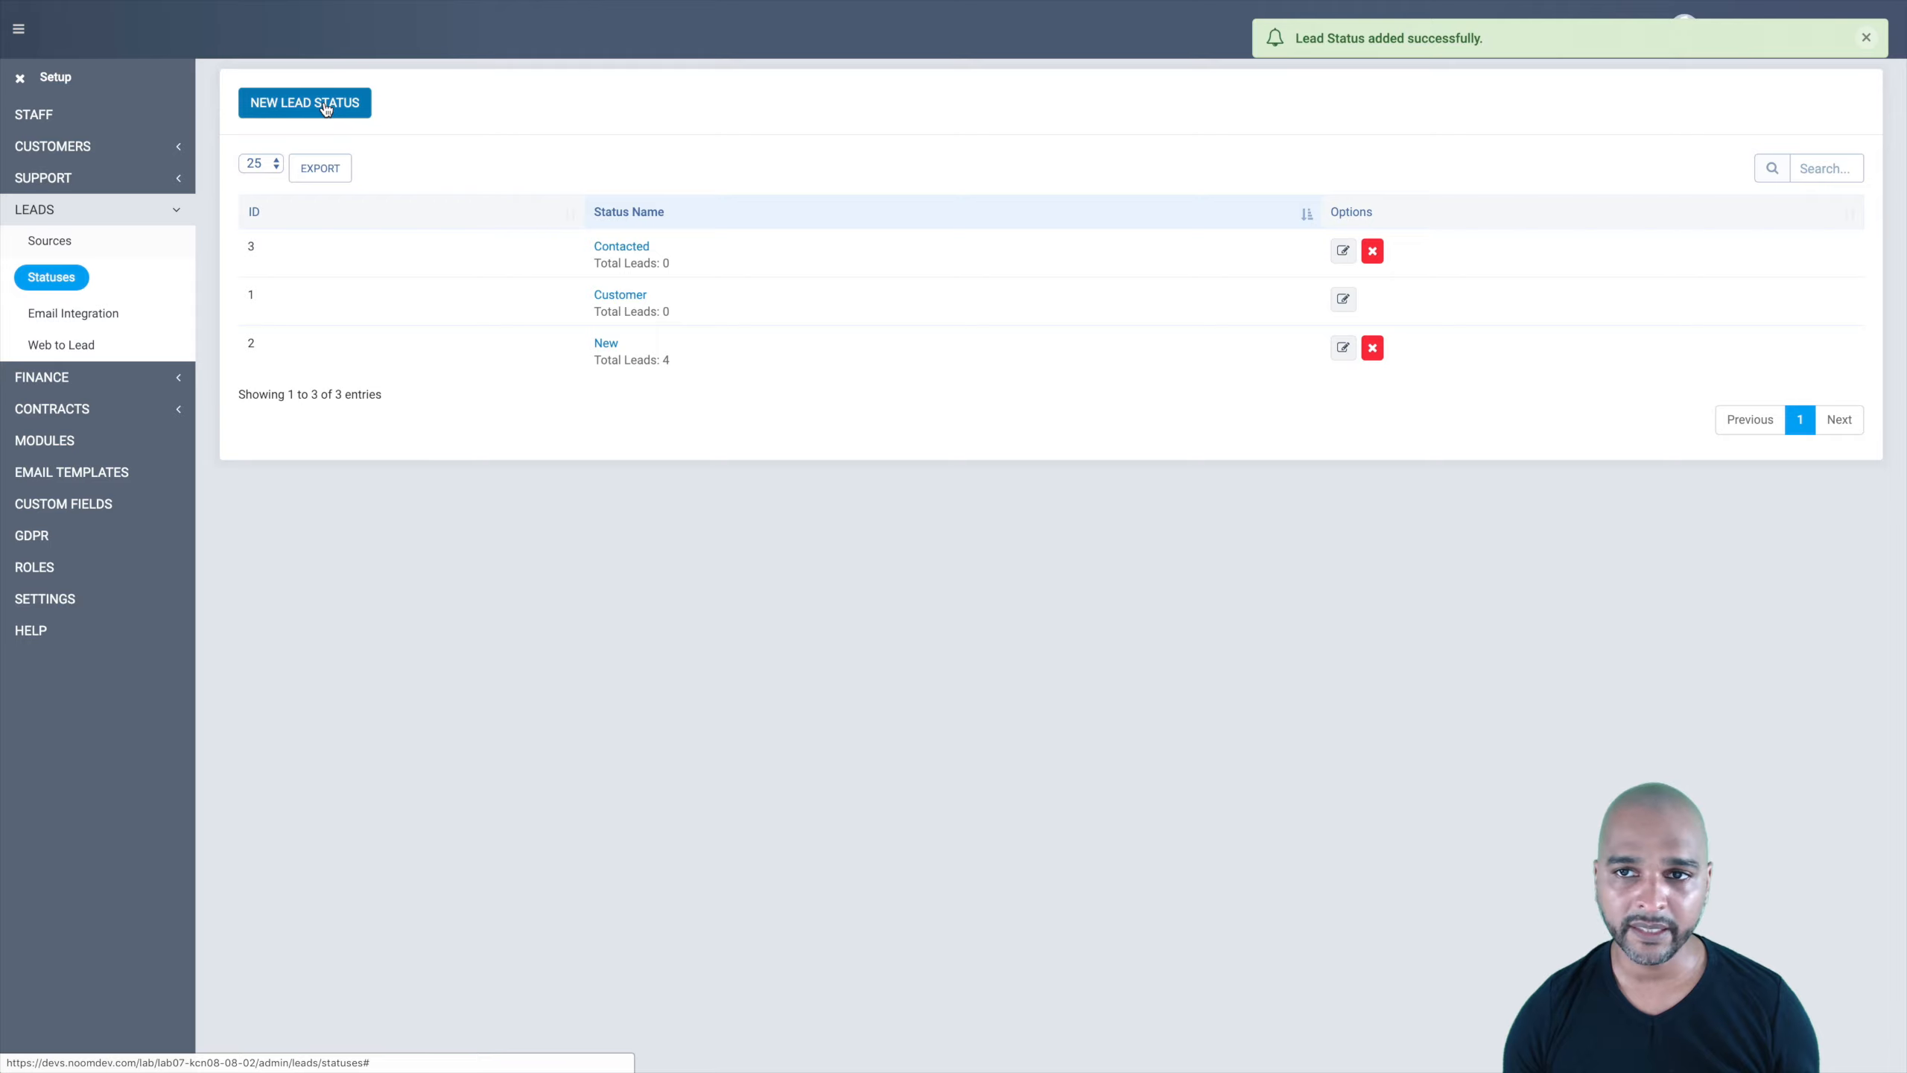
Step: Create the lead status Proposal Sent in teal #2dcfbb
click(327, 107)
click(750, 141)
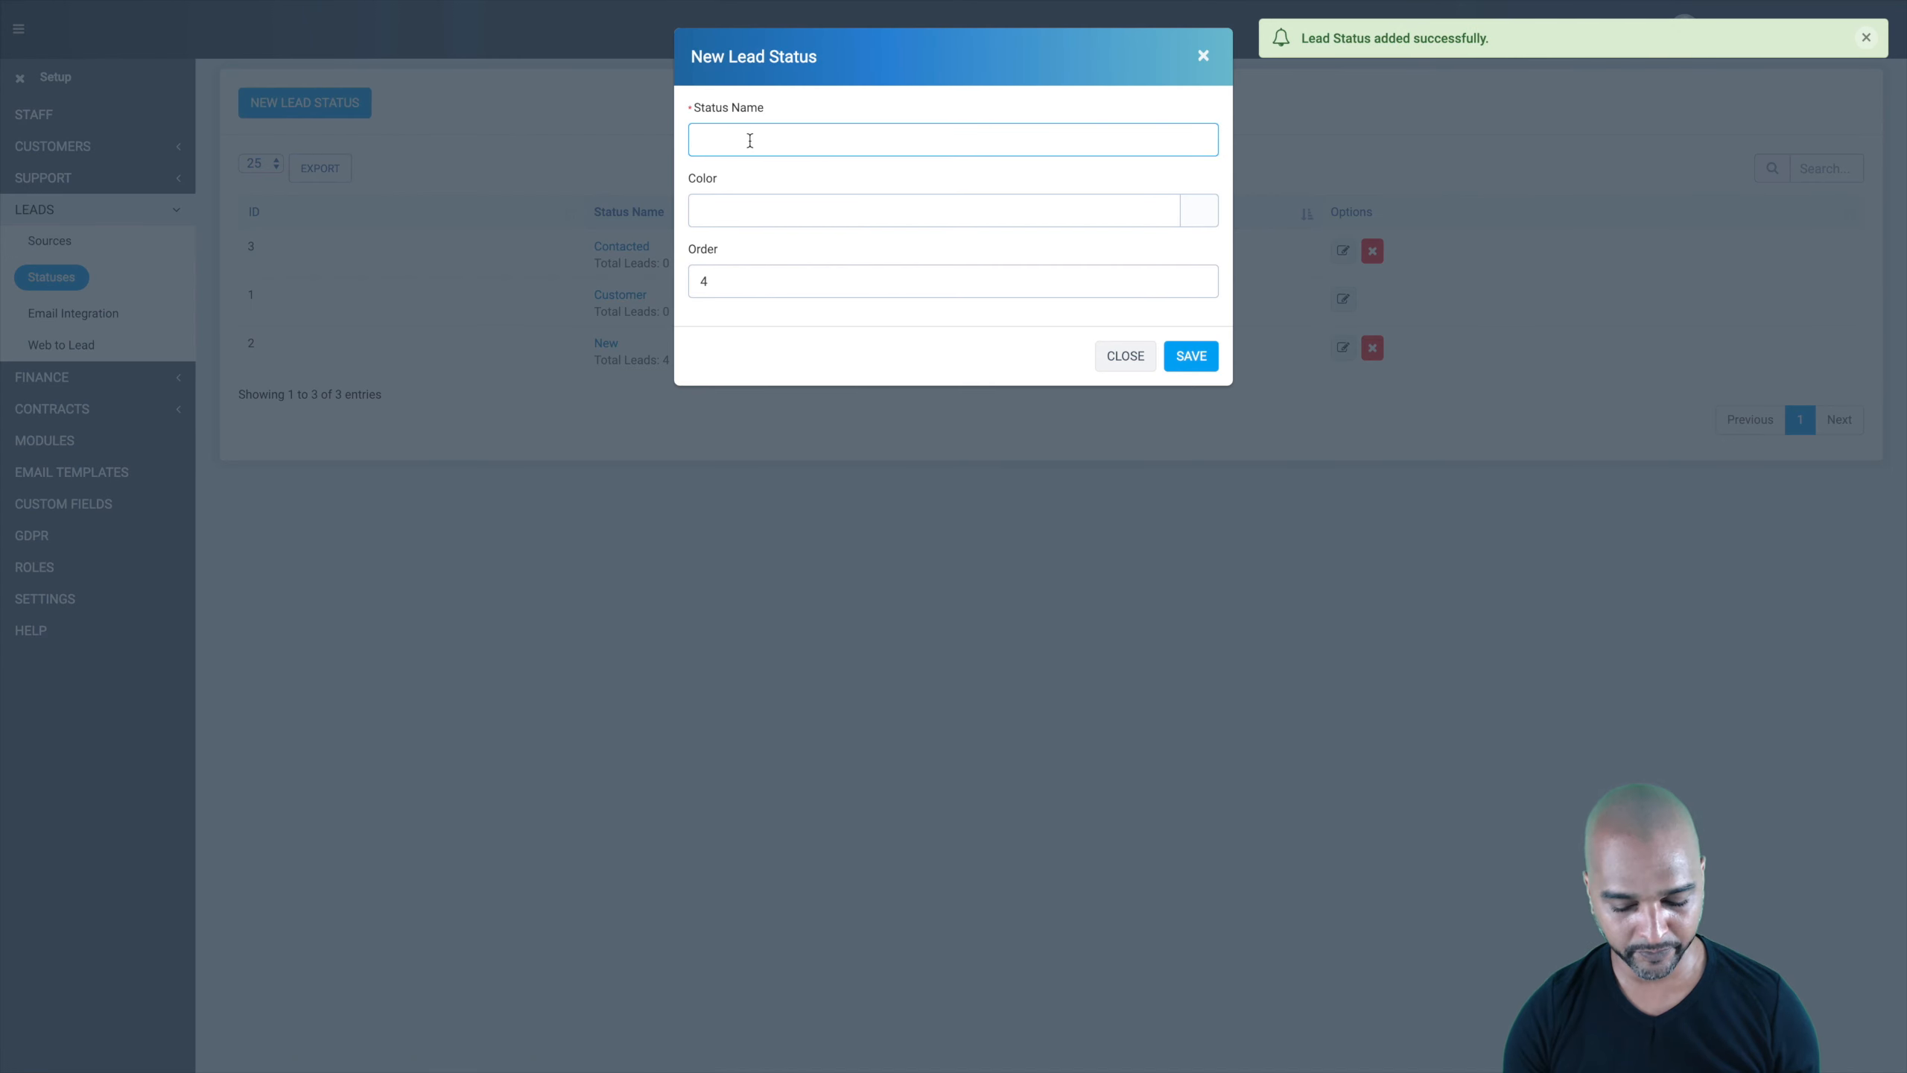
text(Proposal Sent)
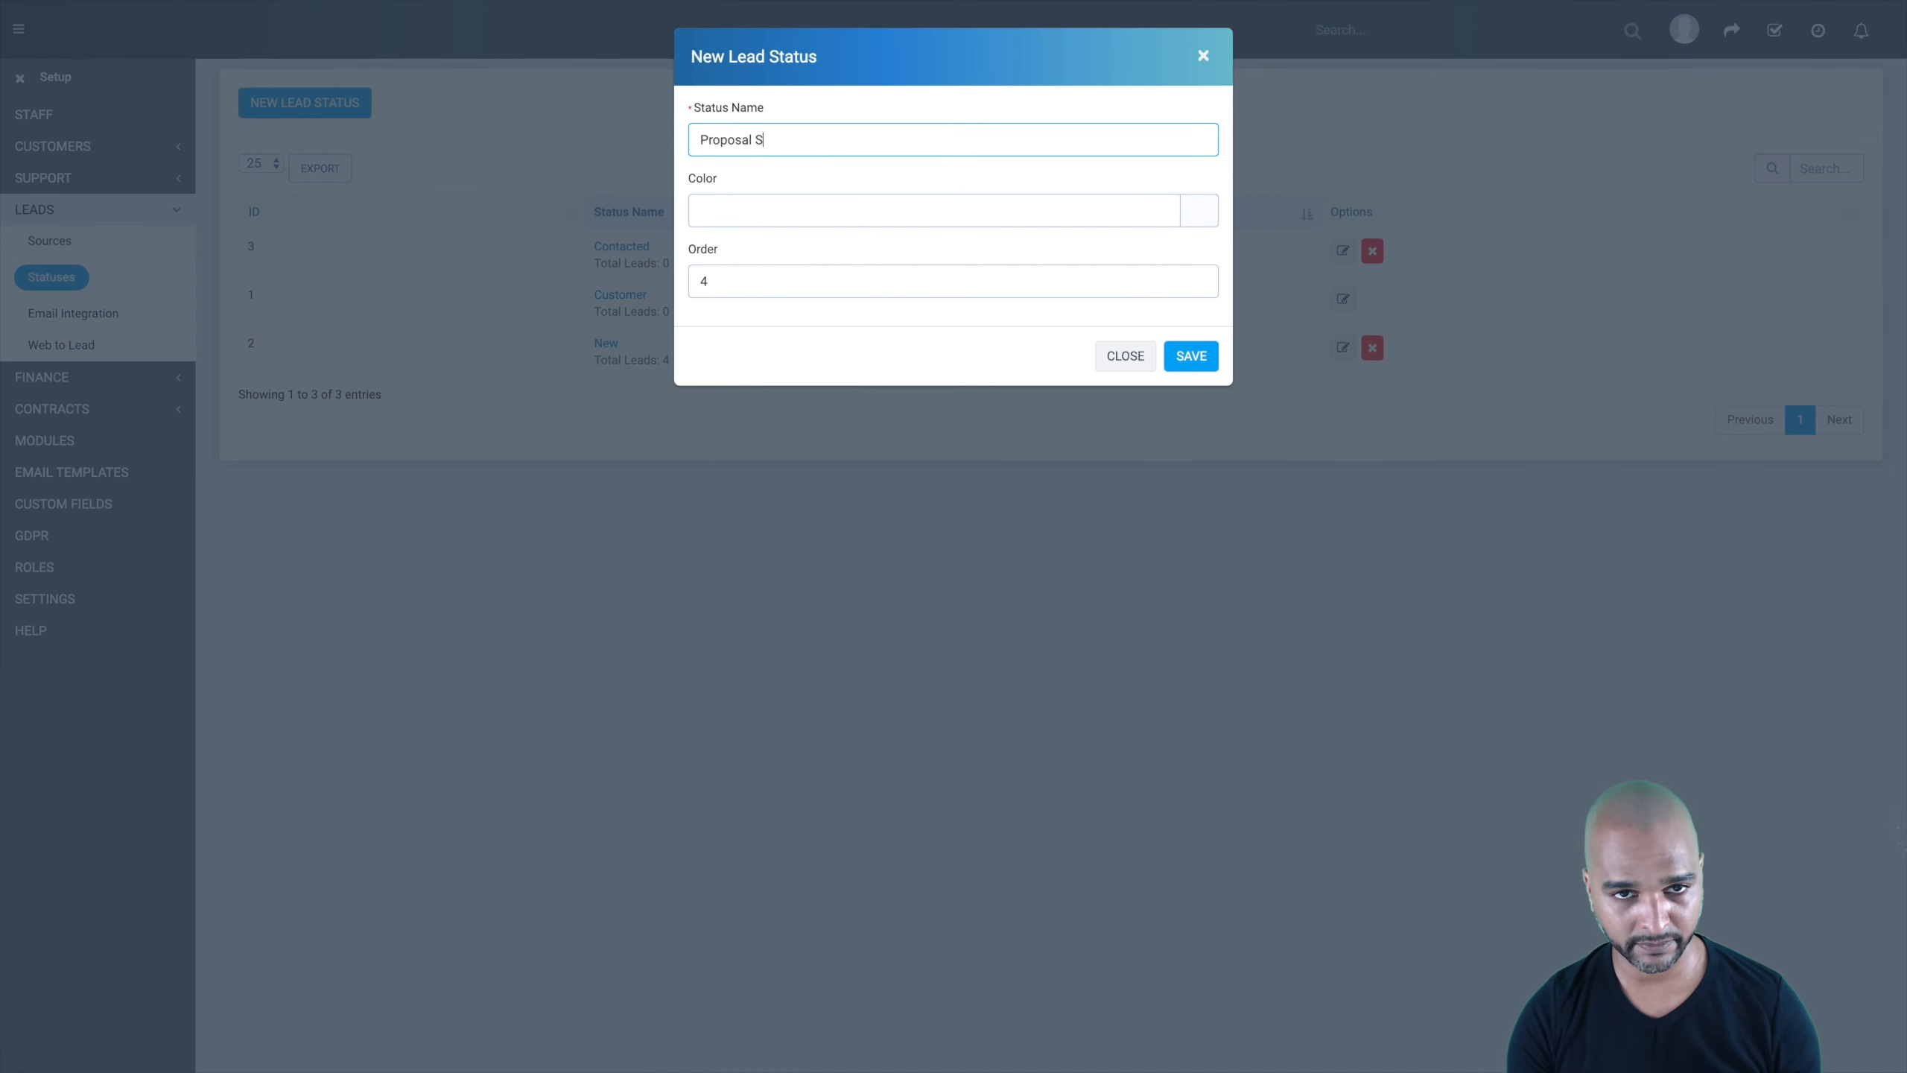
click(1193, 213)
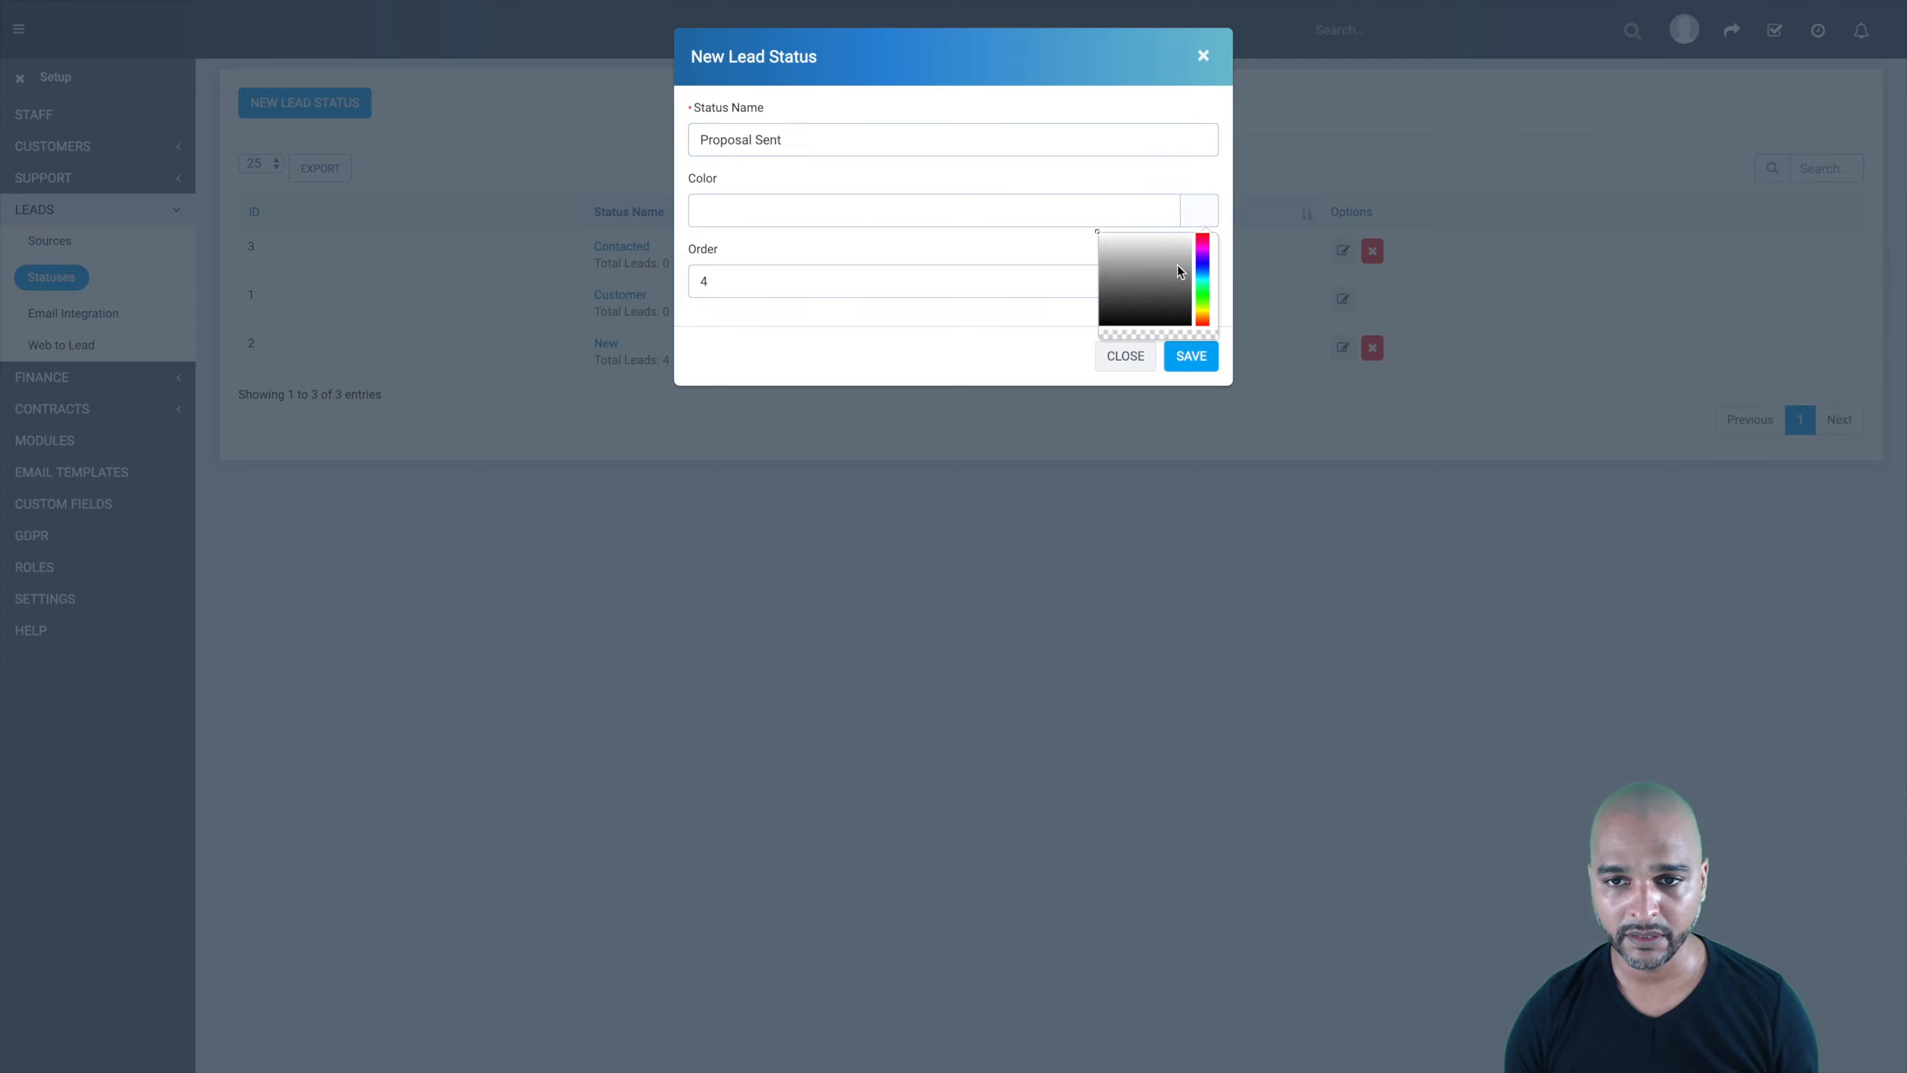
click(1202, 281)
click(1169, 249)
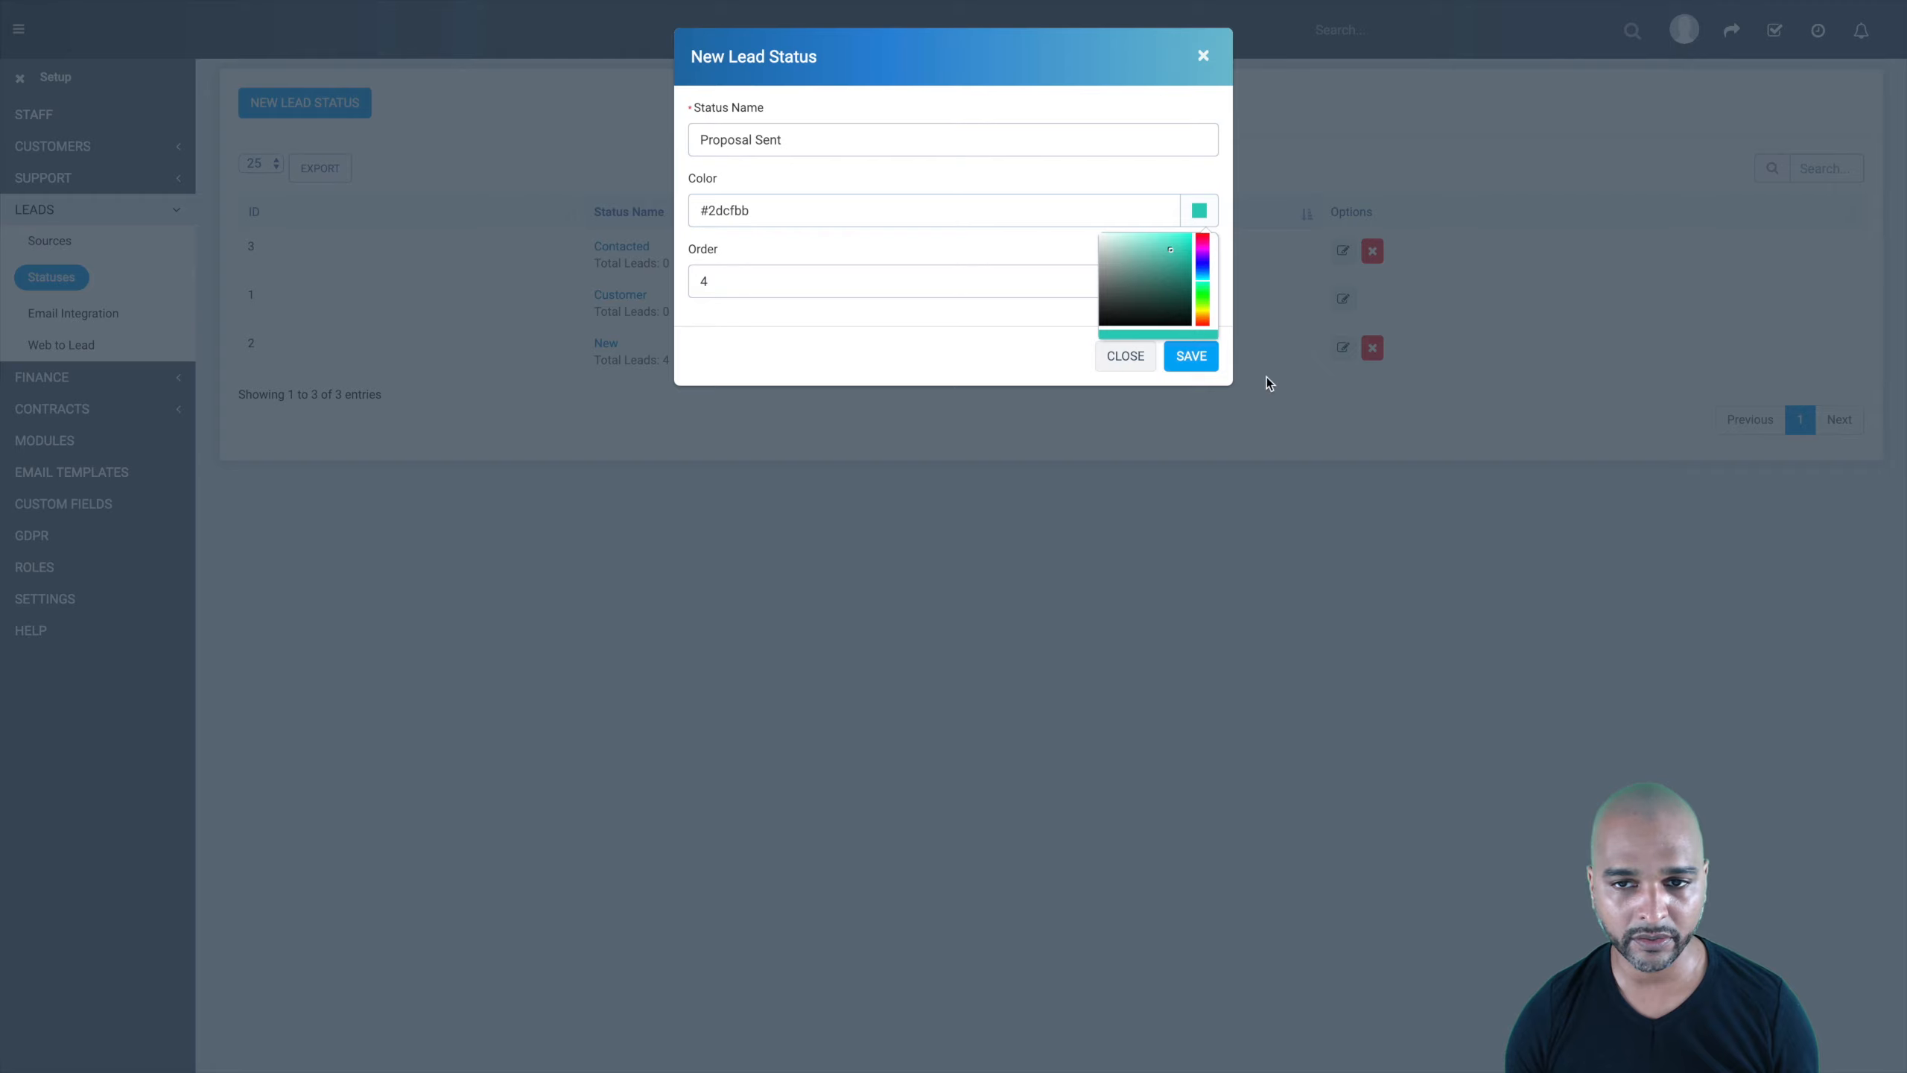
click(1191, 356)
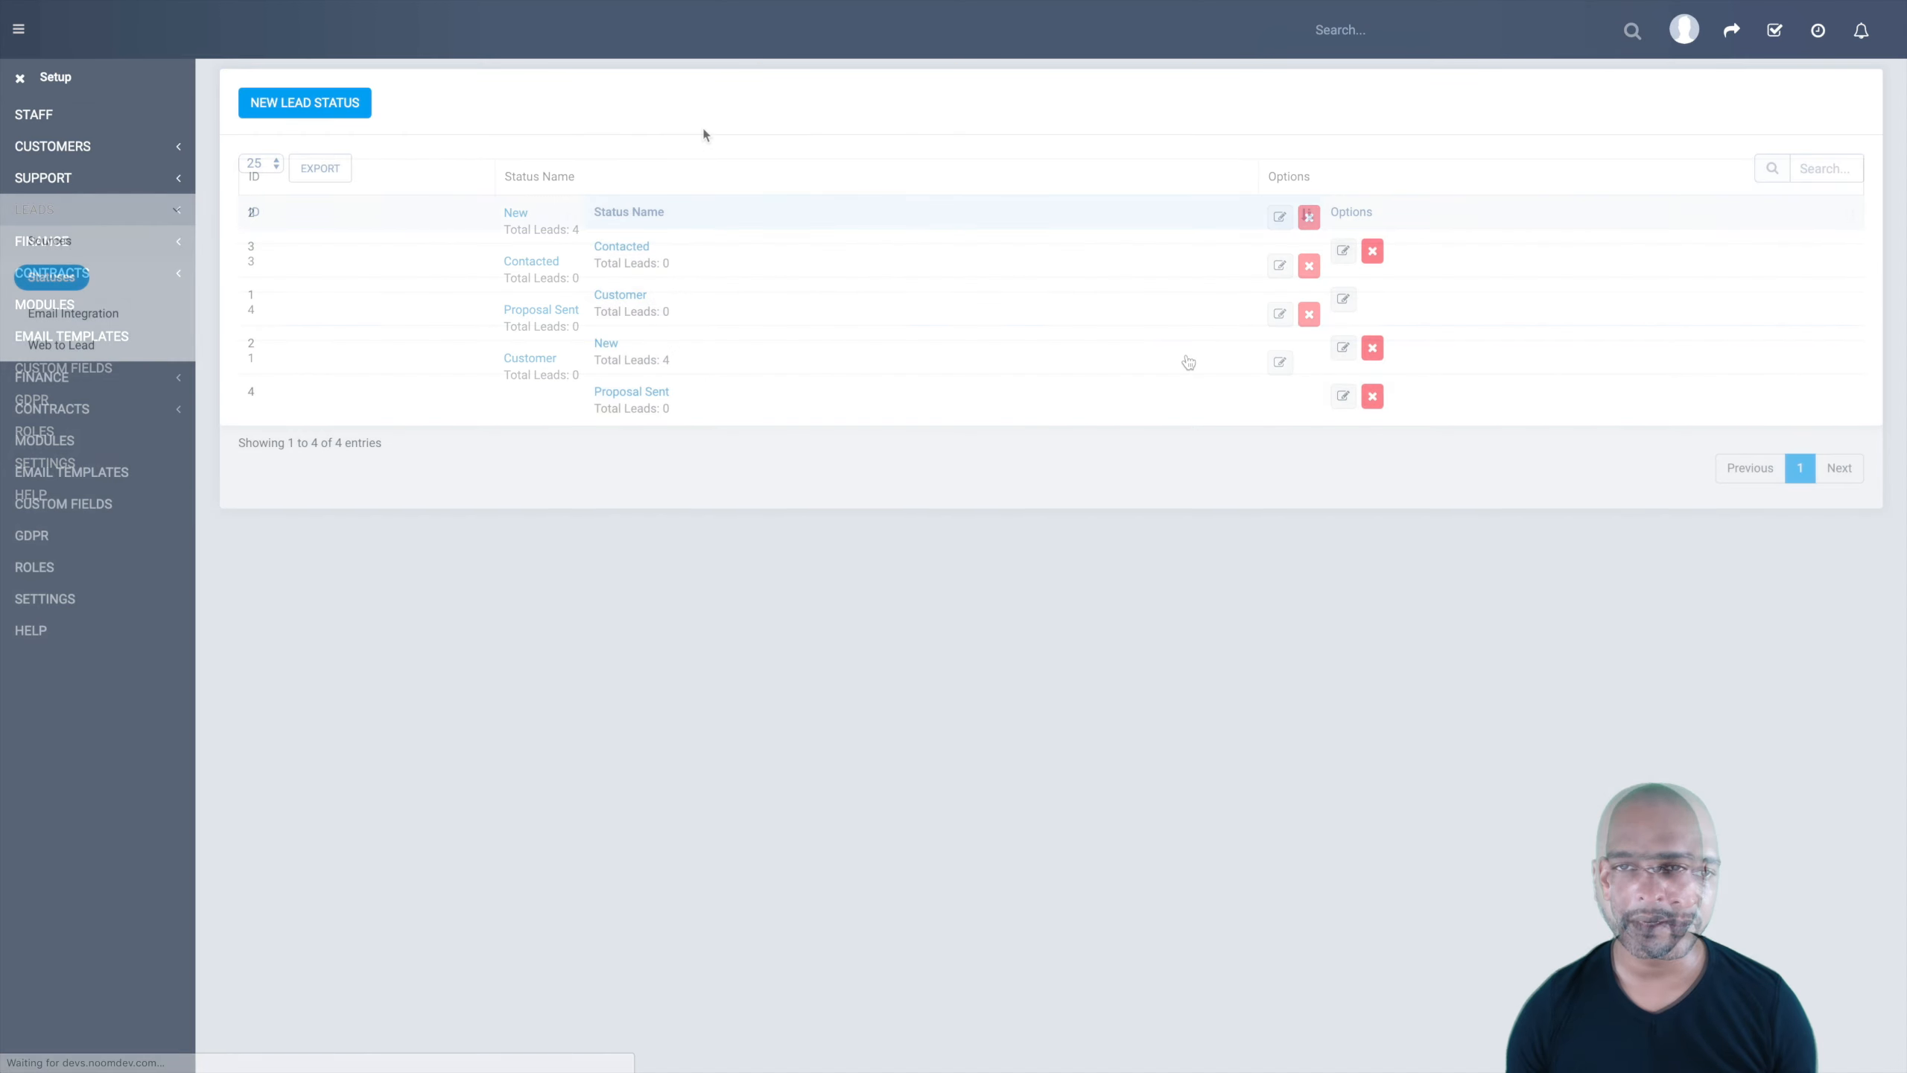
Step: Create the Lost Lead status in red #e6280e with order 1001
click(301, 104)
click(850, 151)
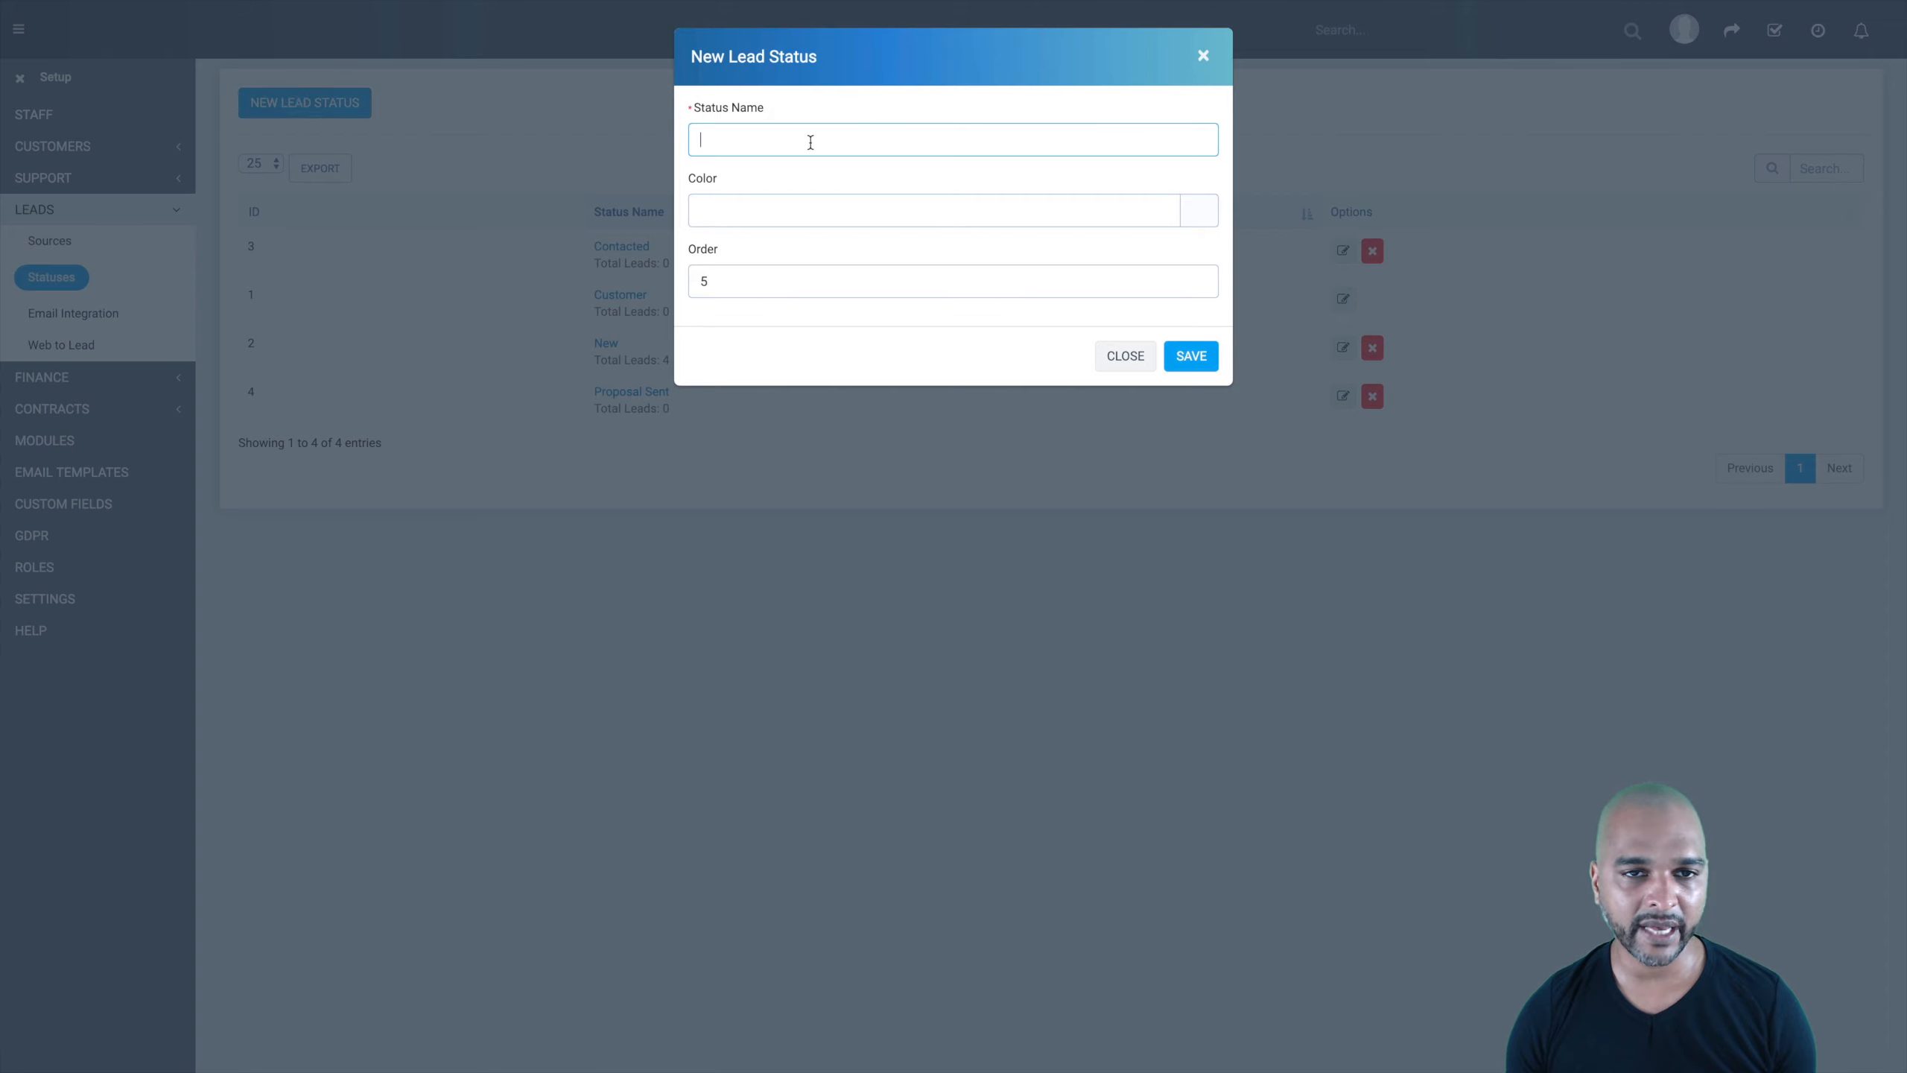
text(Lost Lead)
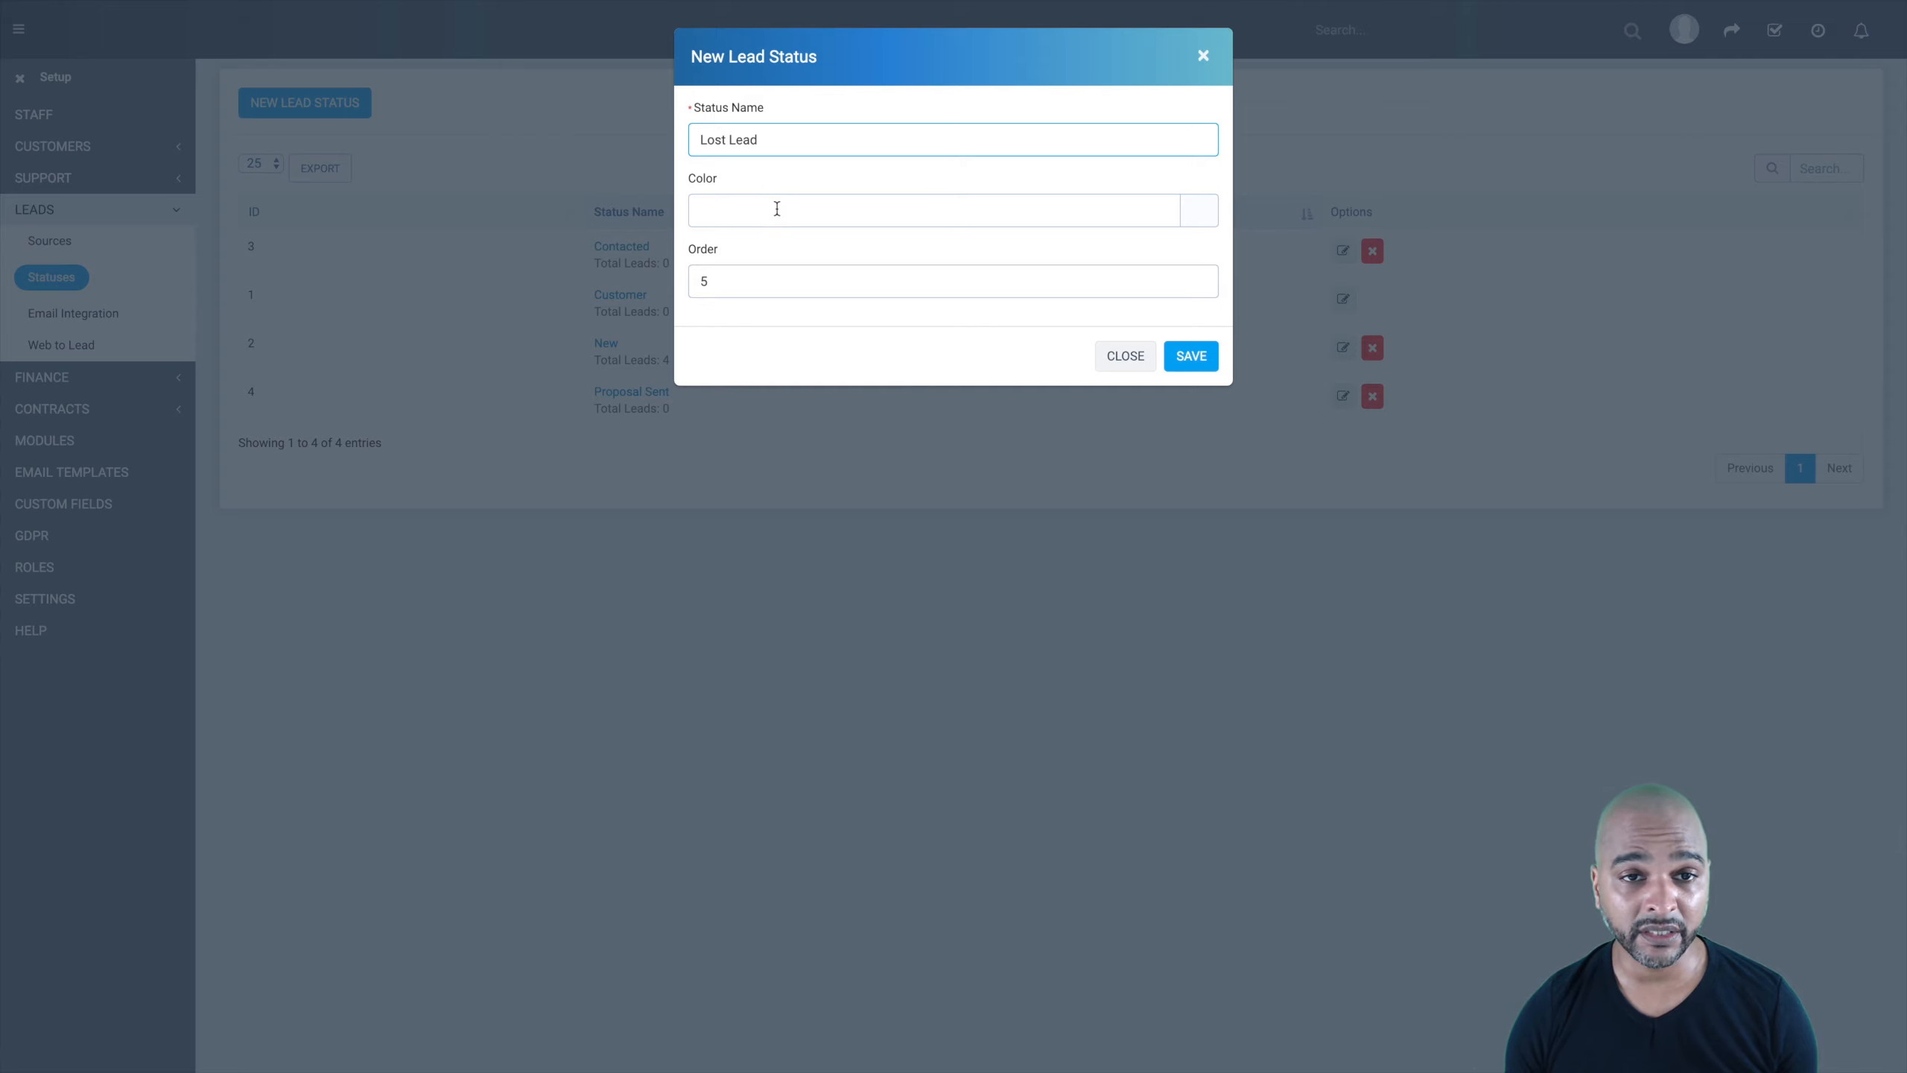
click(1195, 215)
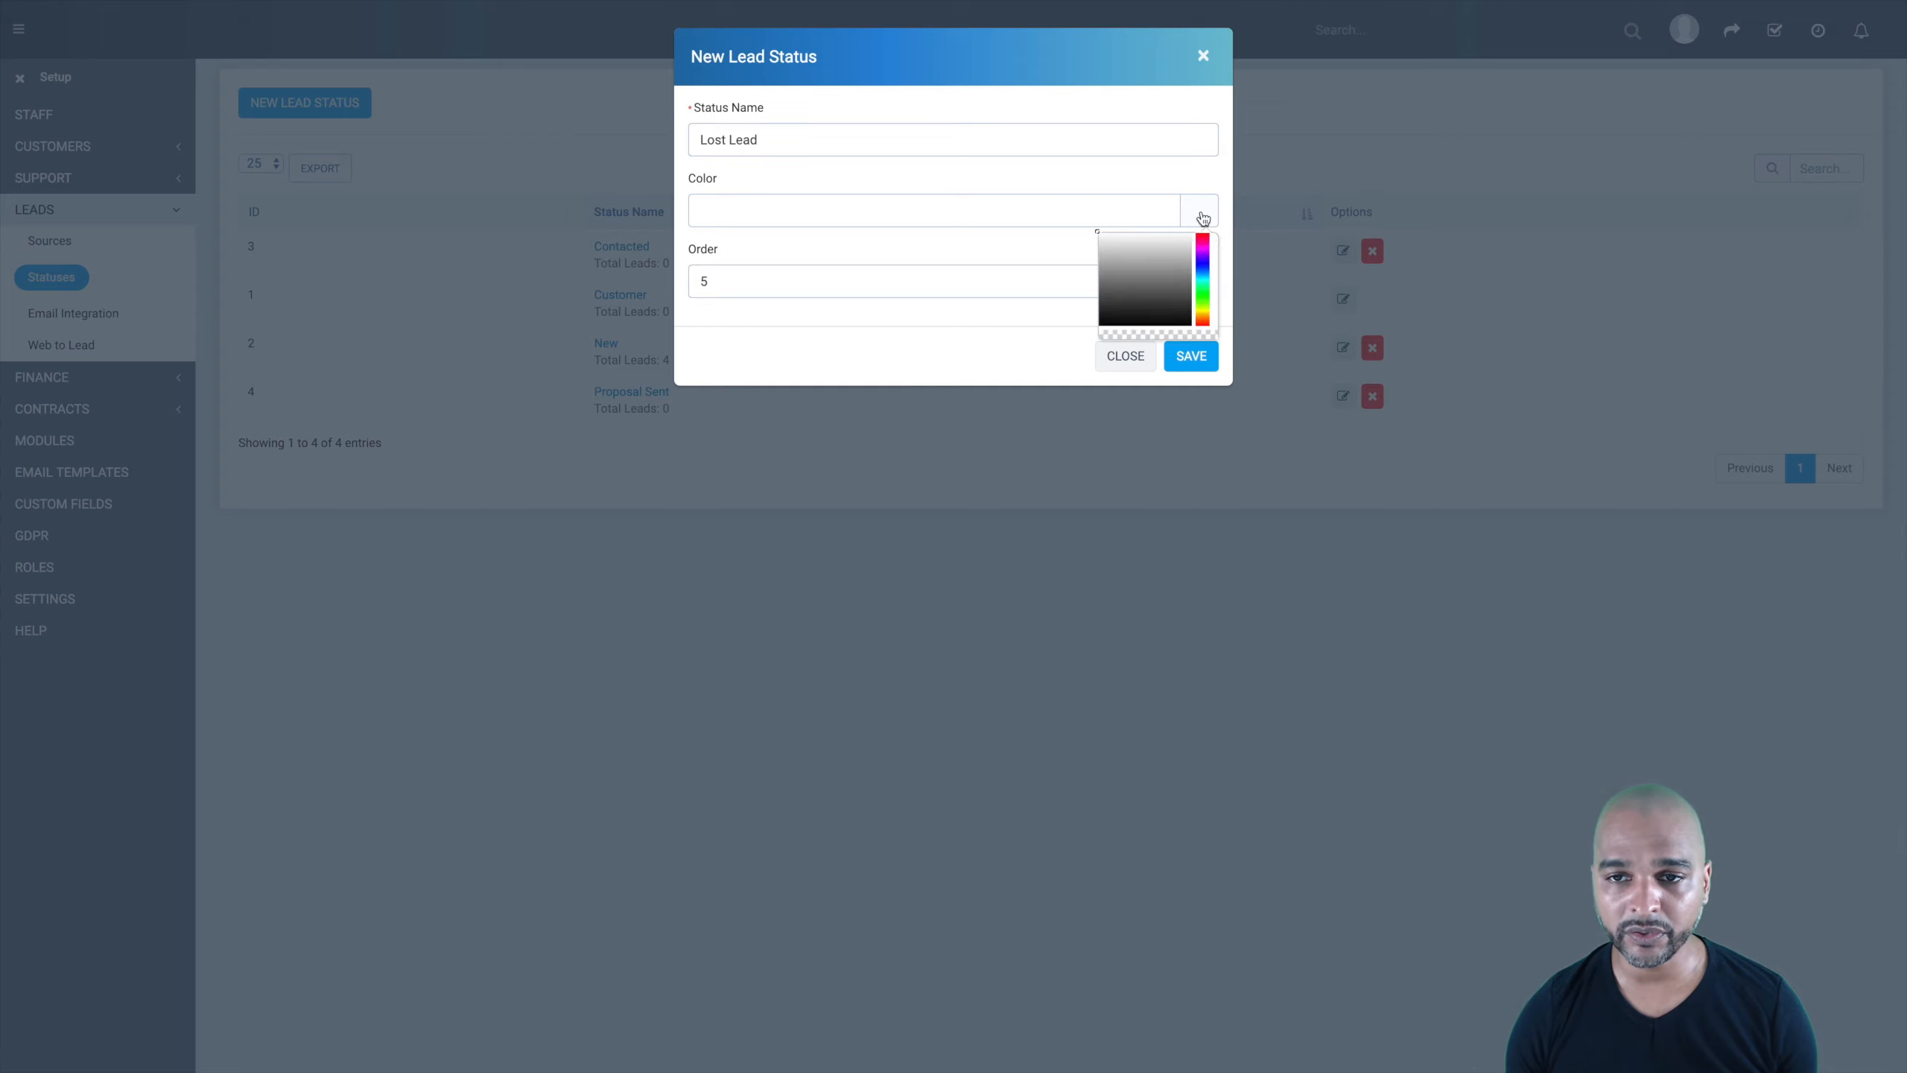
click(1200, 324)
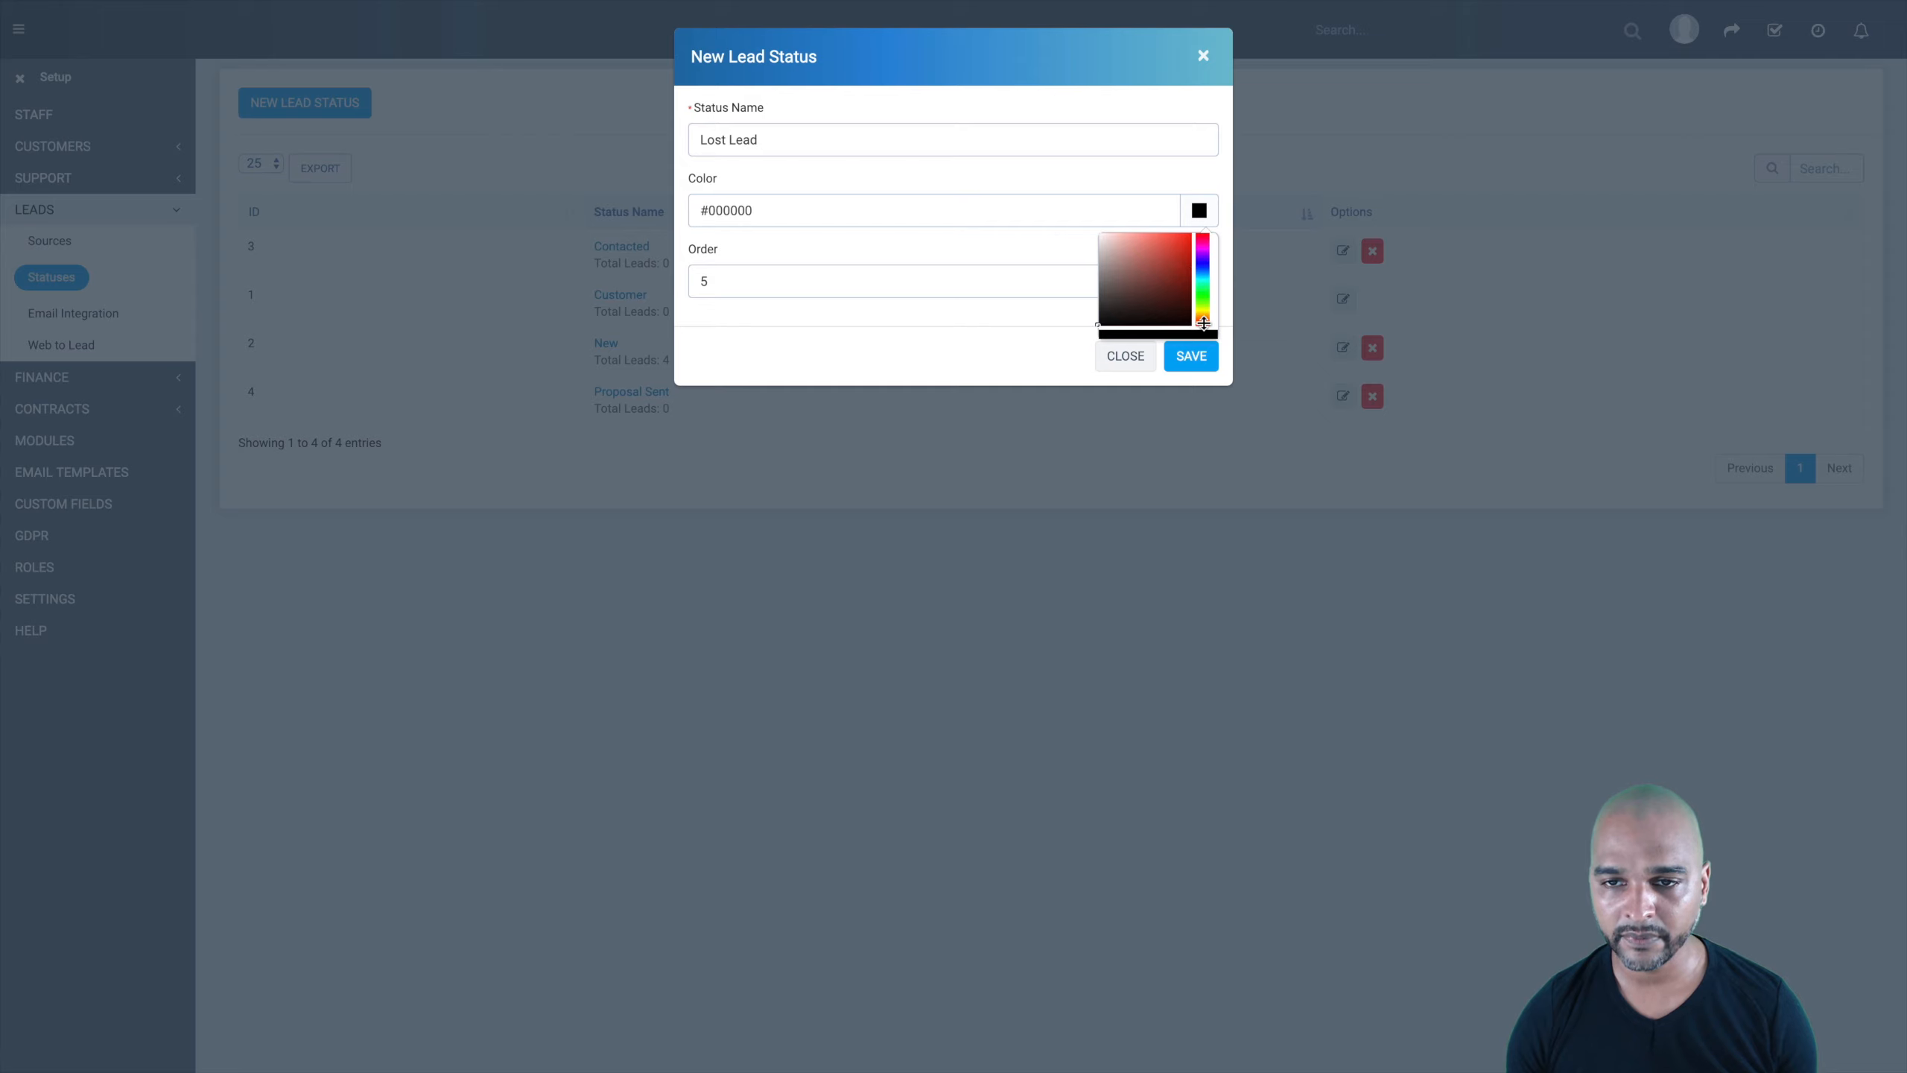
click(1204, 321)
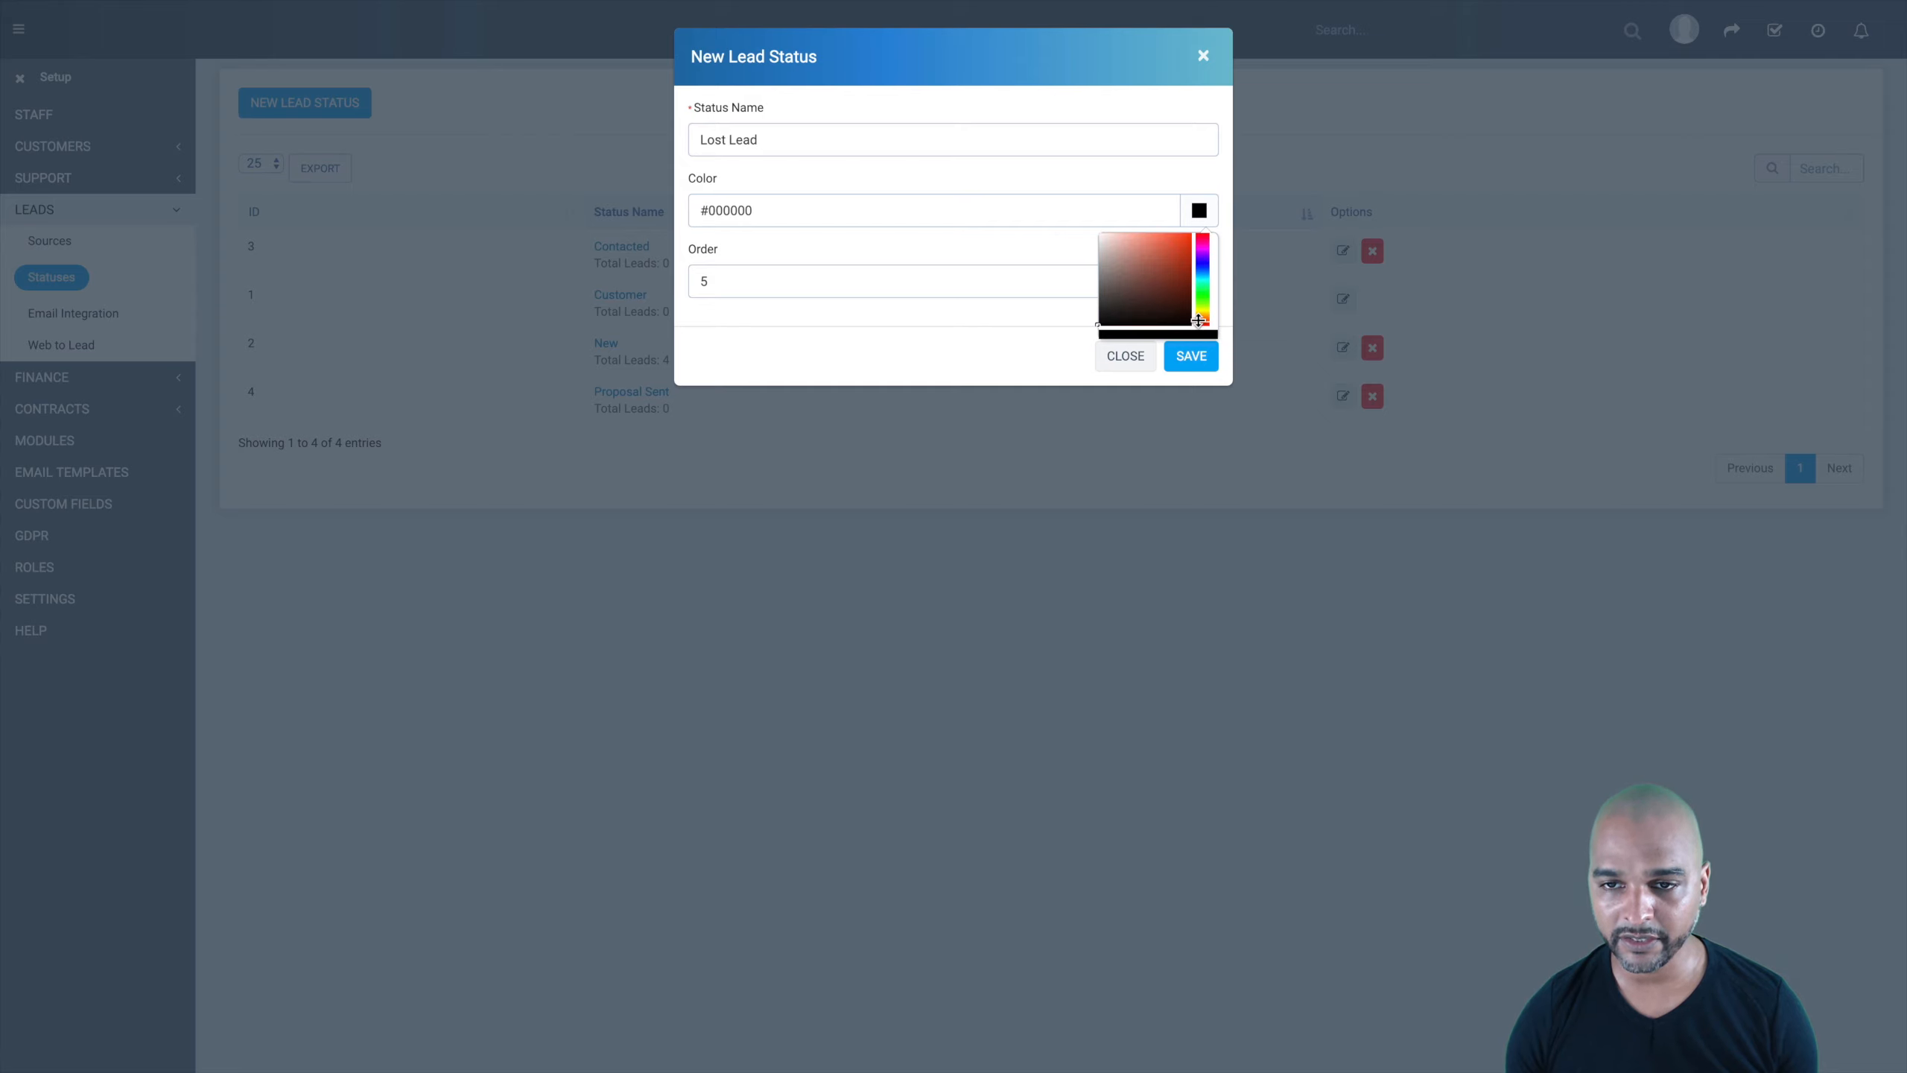
click(1200, 324)
click(1186, 241)
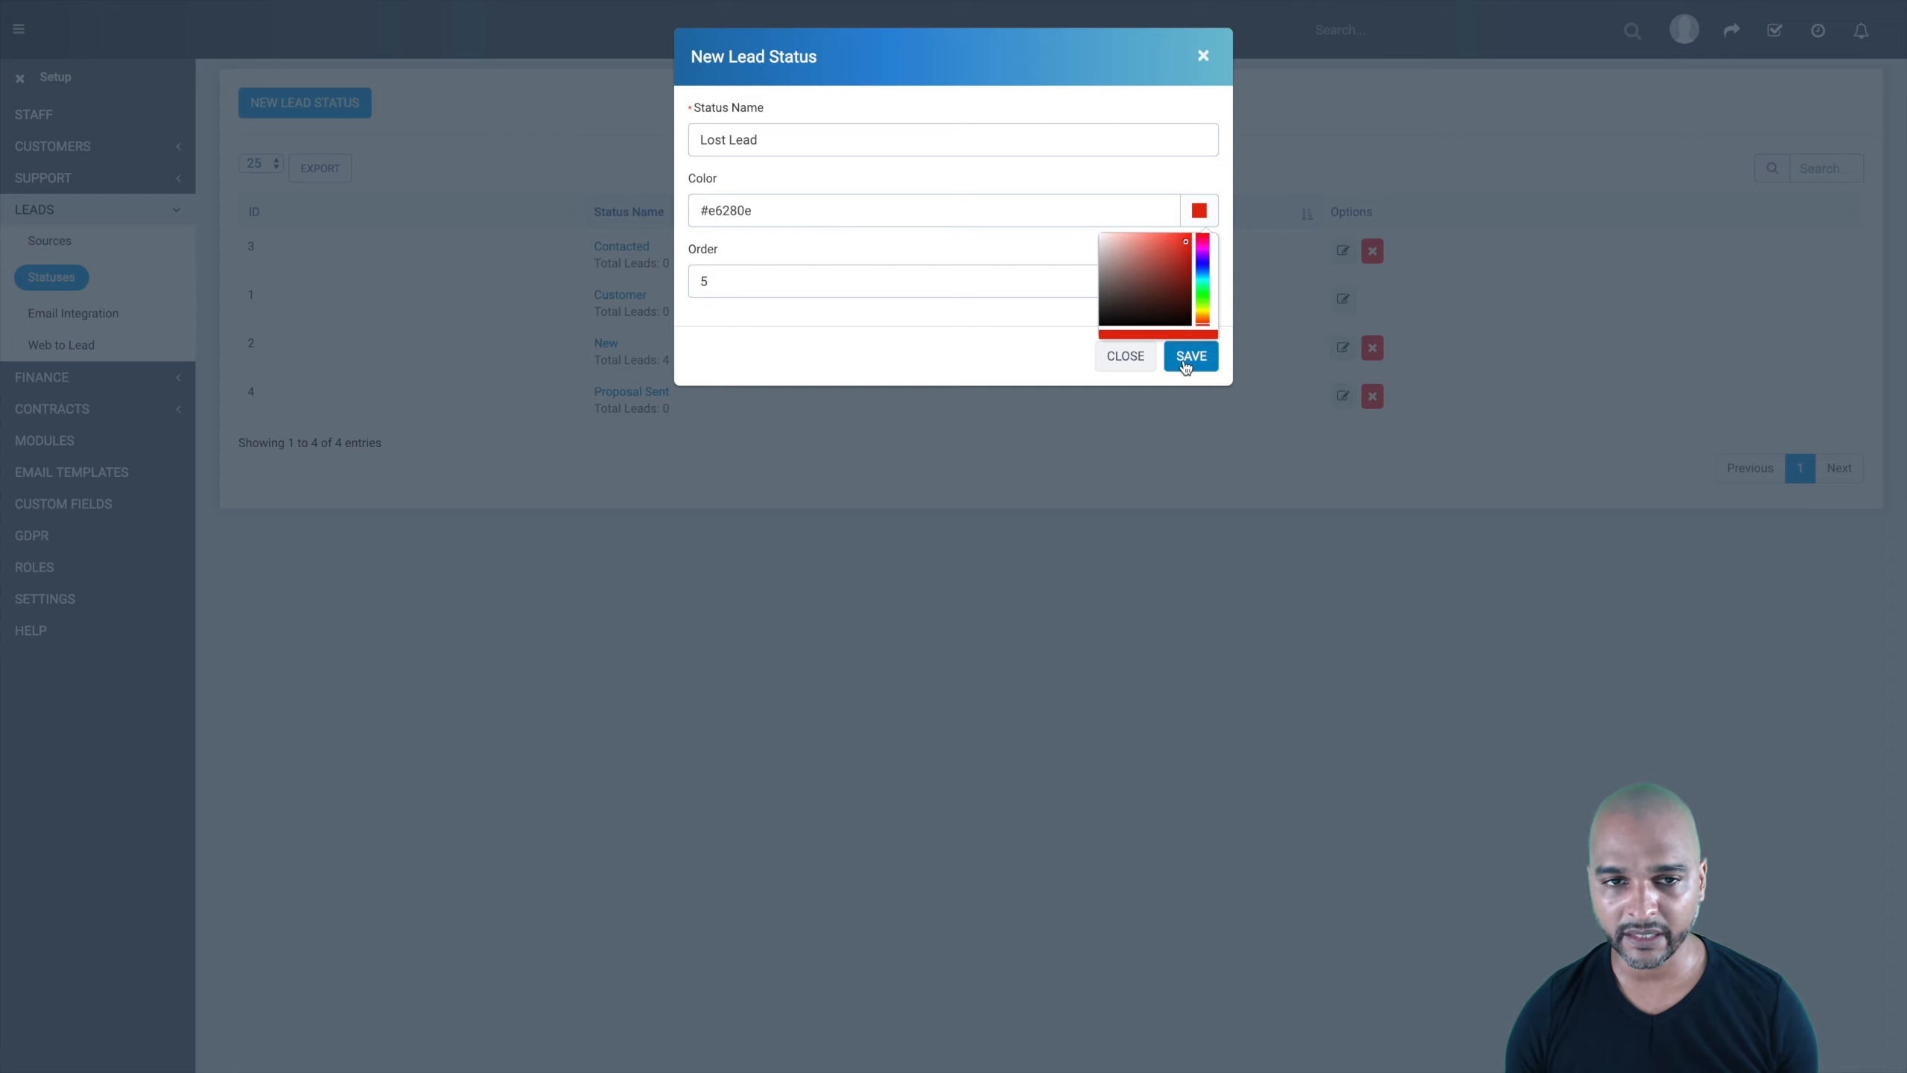
click(823, 276)
key(BackSpace)
text(1)
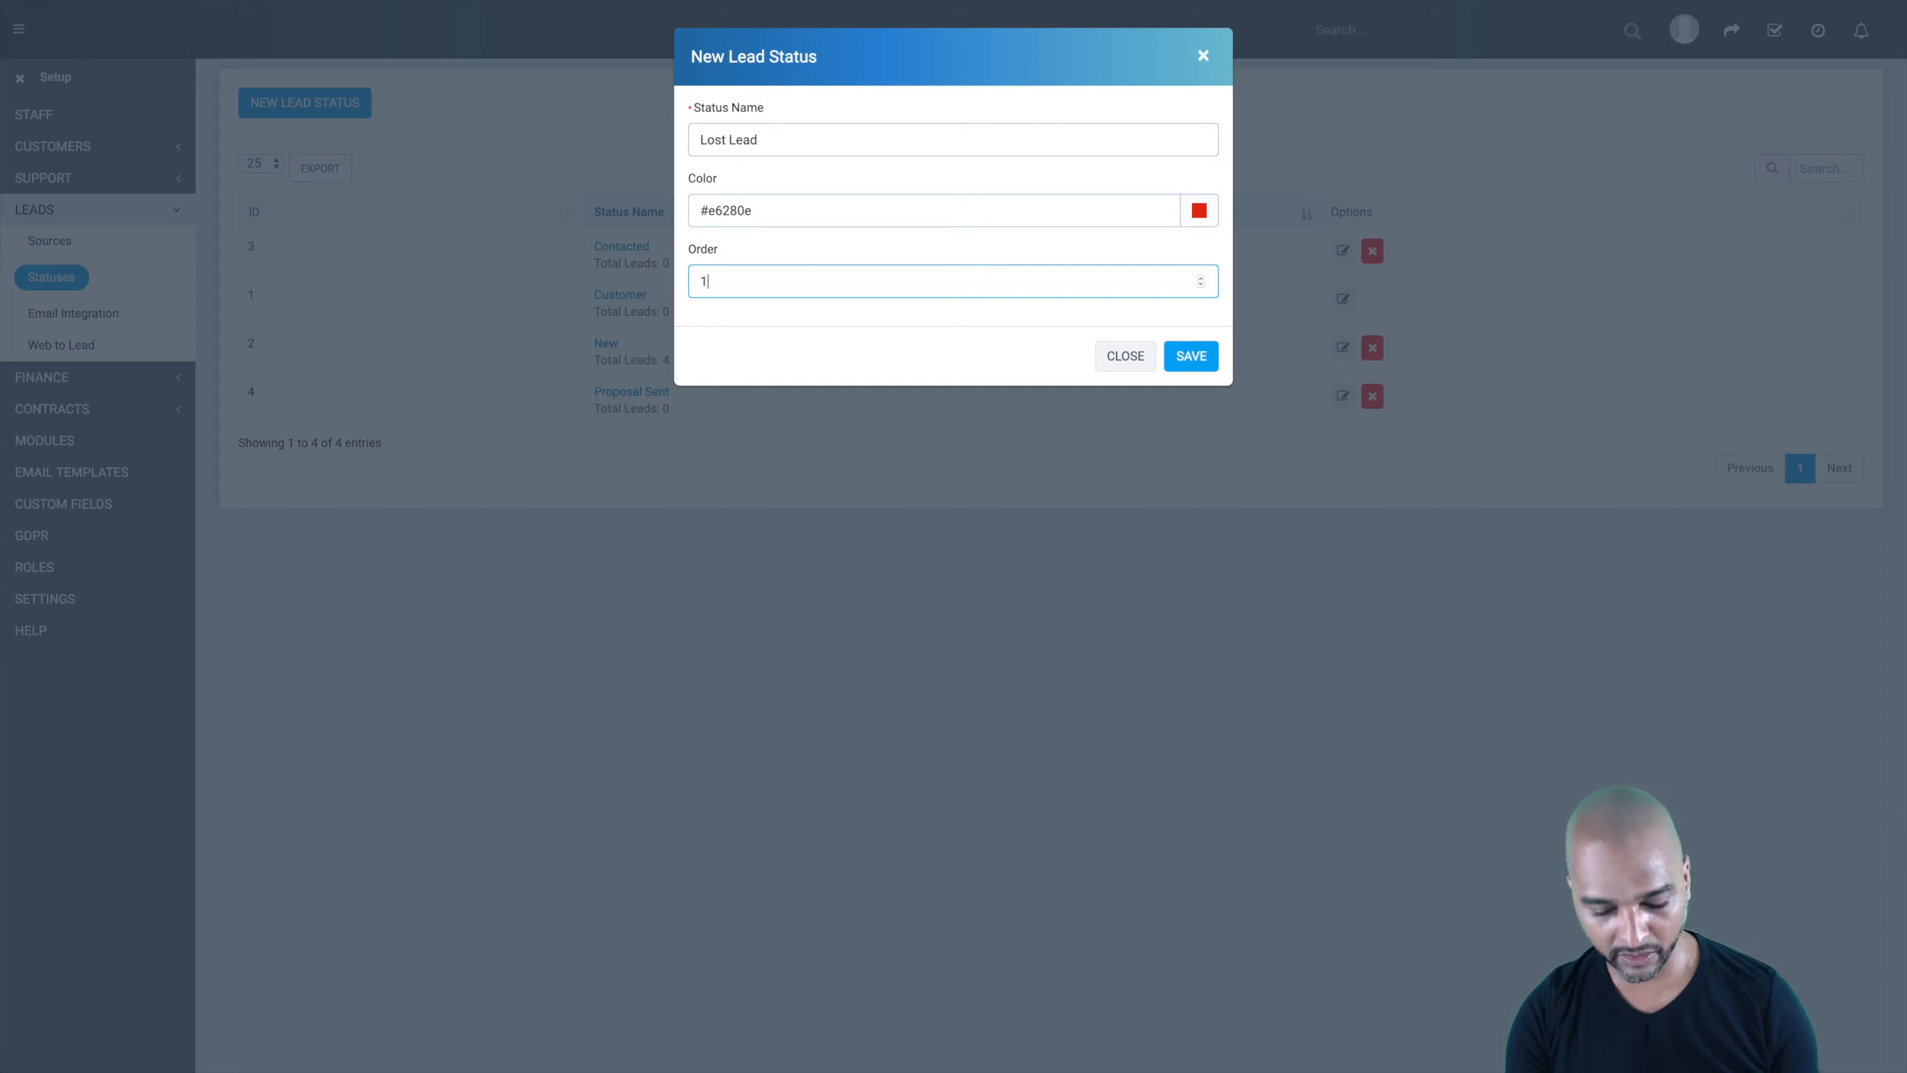
text(001)
click(1194, 356)
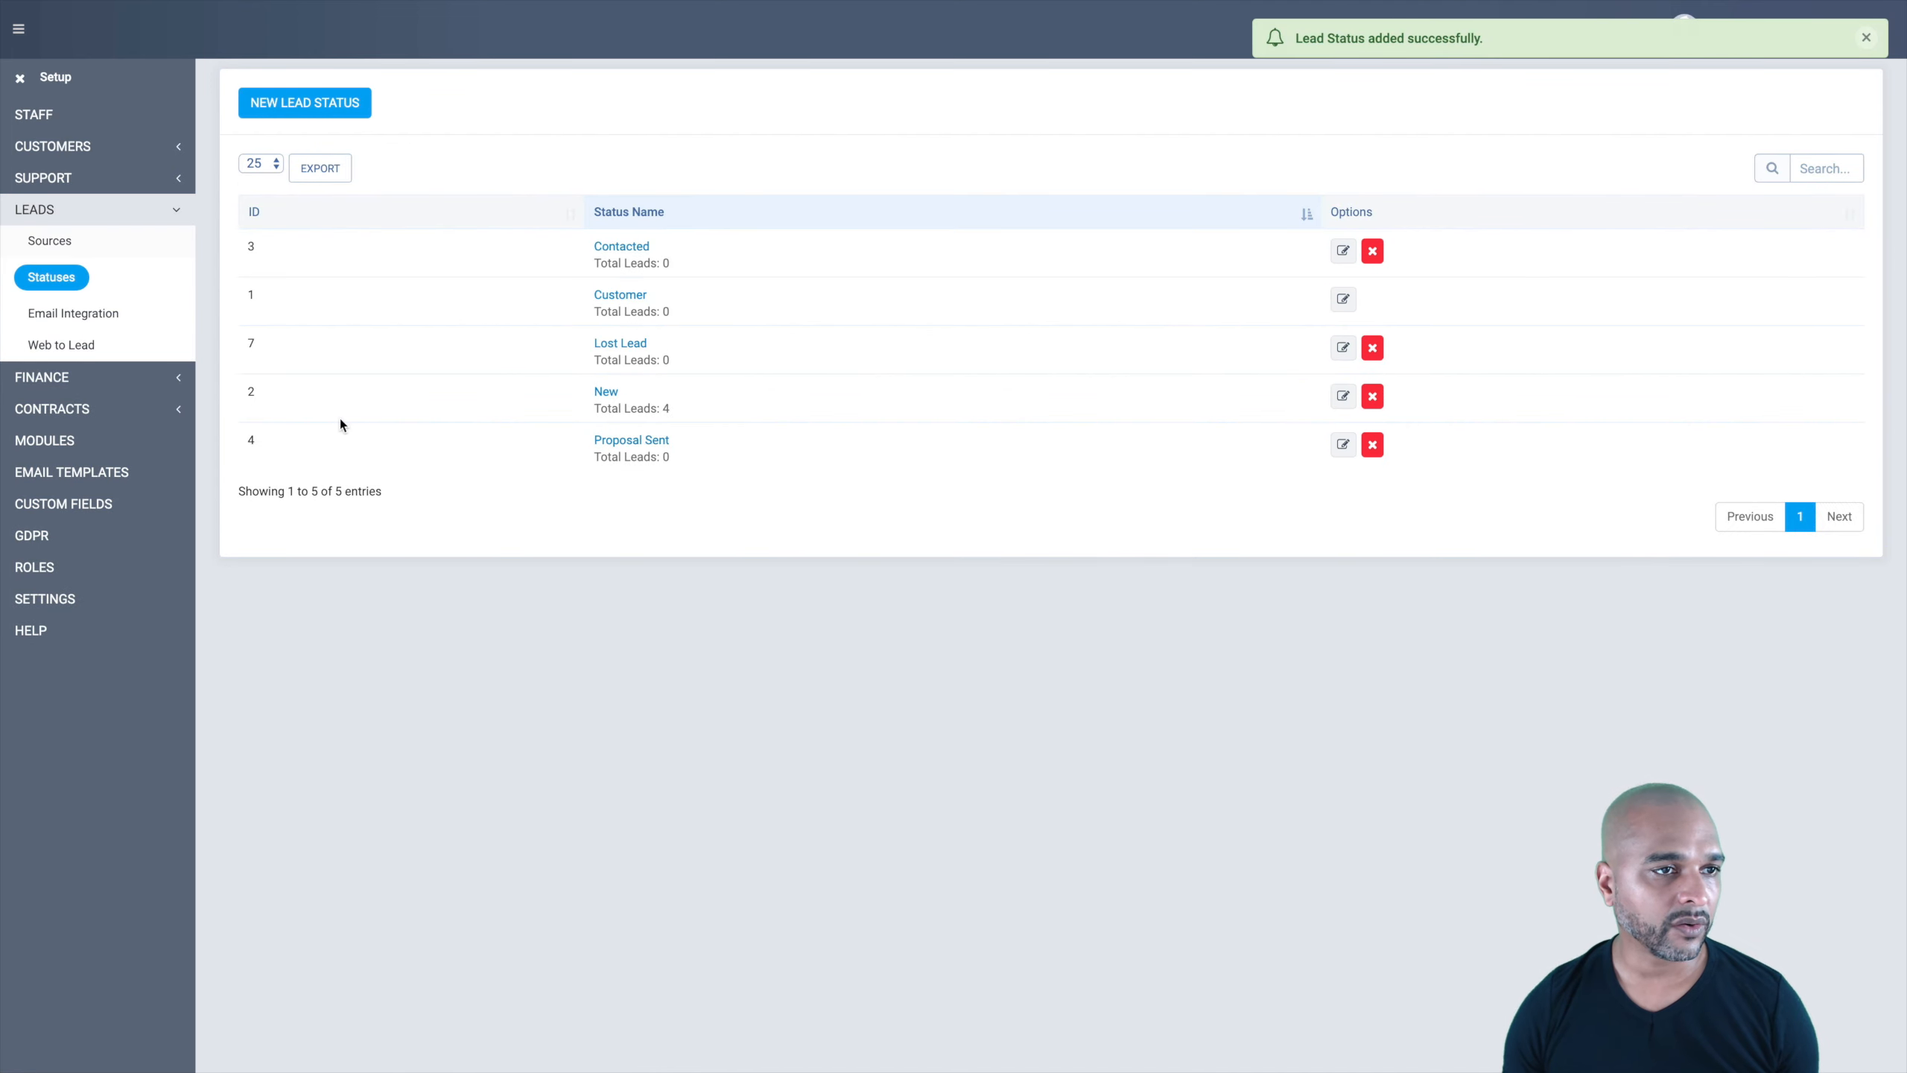
Step: On the leads board, move lead #3 to Contacted, #5 to Proposal Sent, #7 to Lost Lead
click(20, 79)
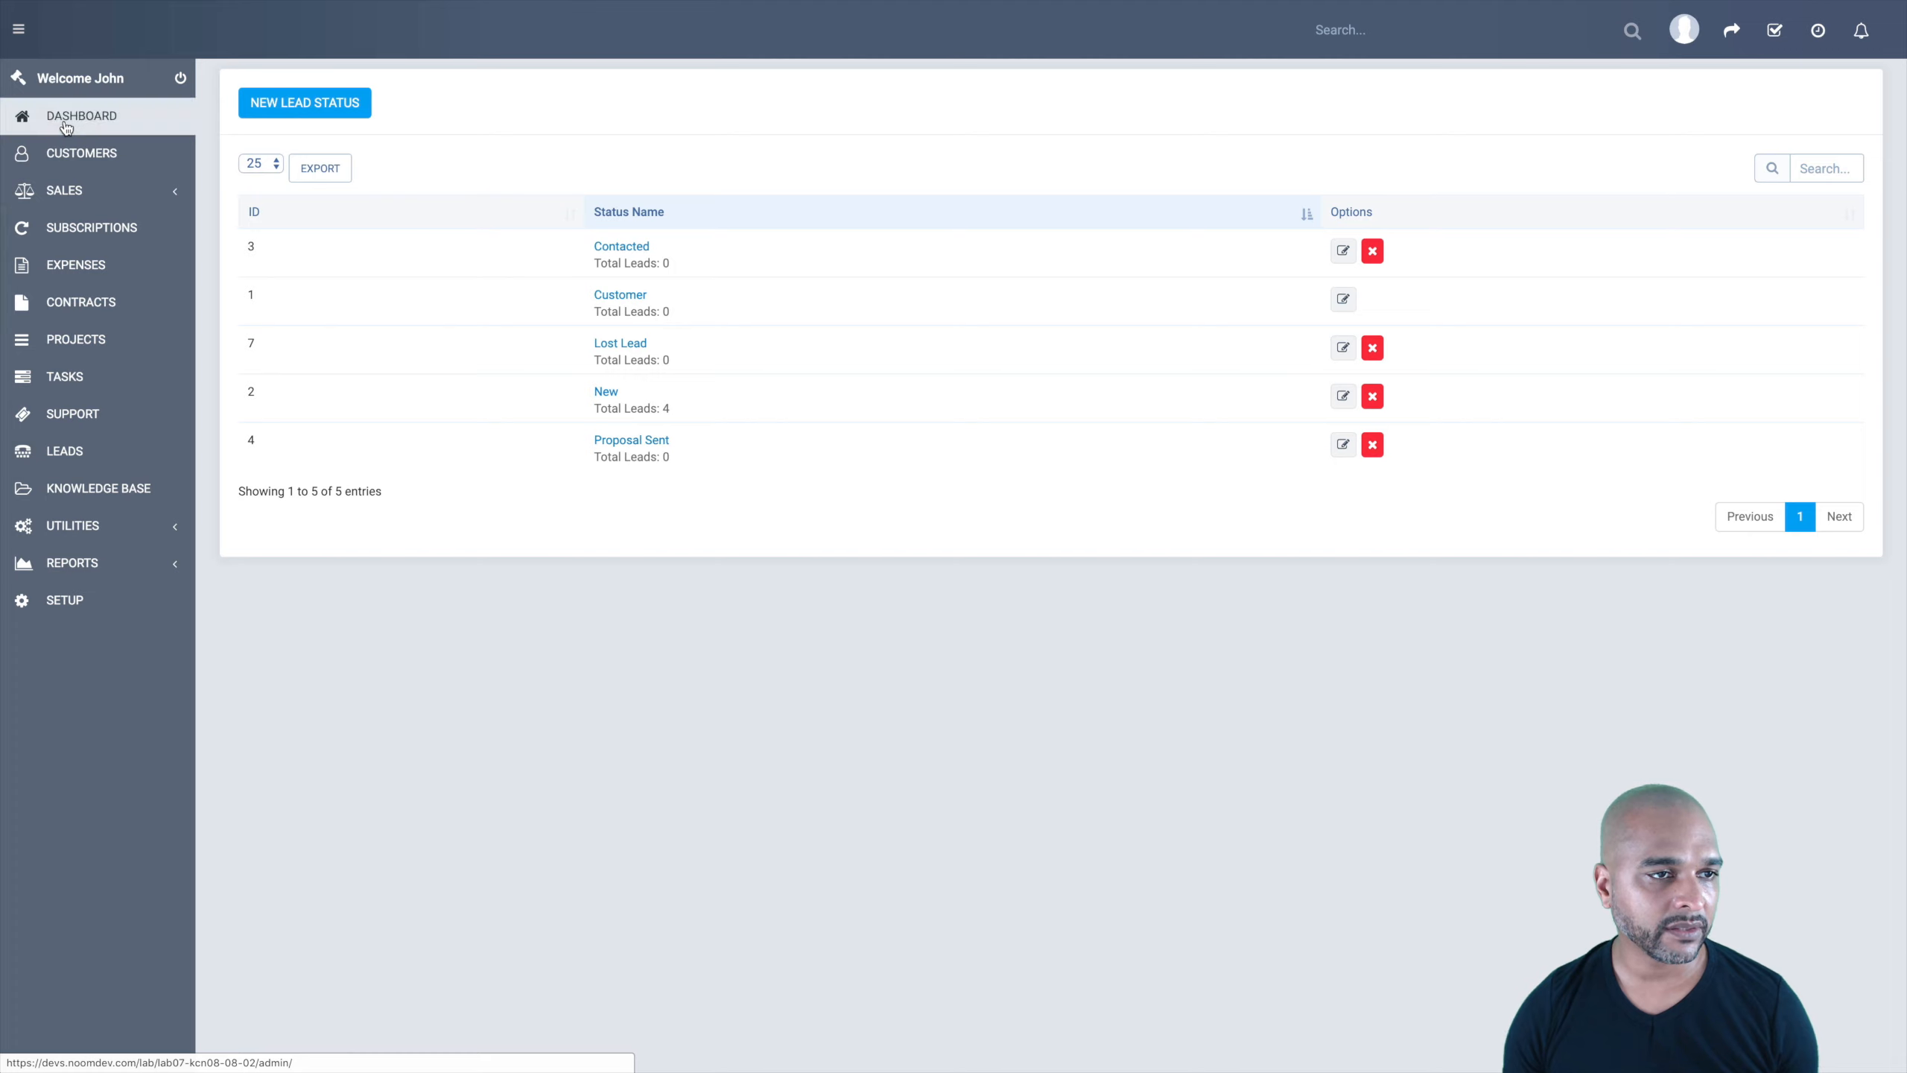
click(66, 453)
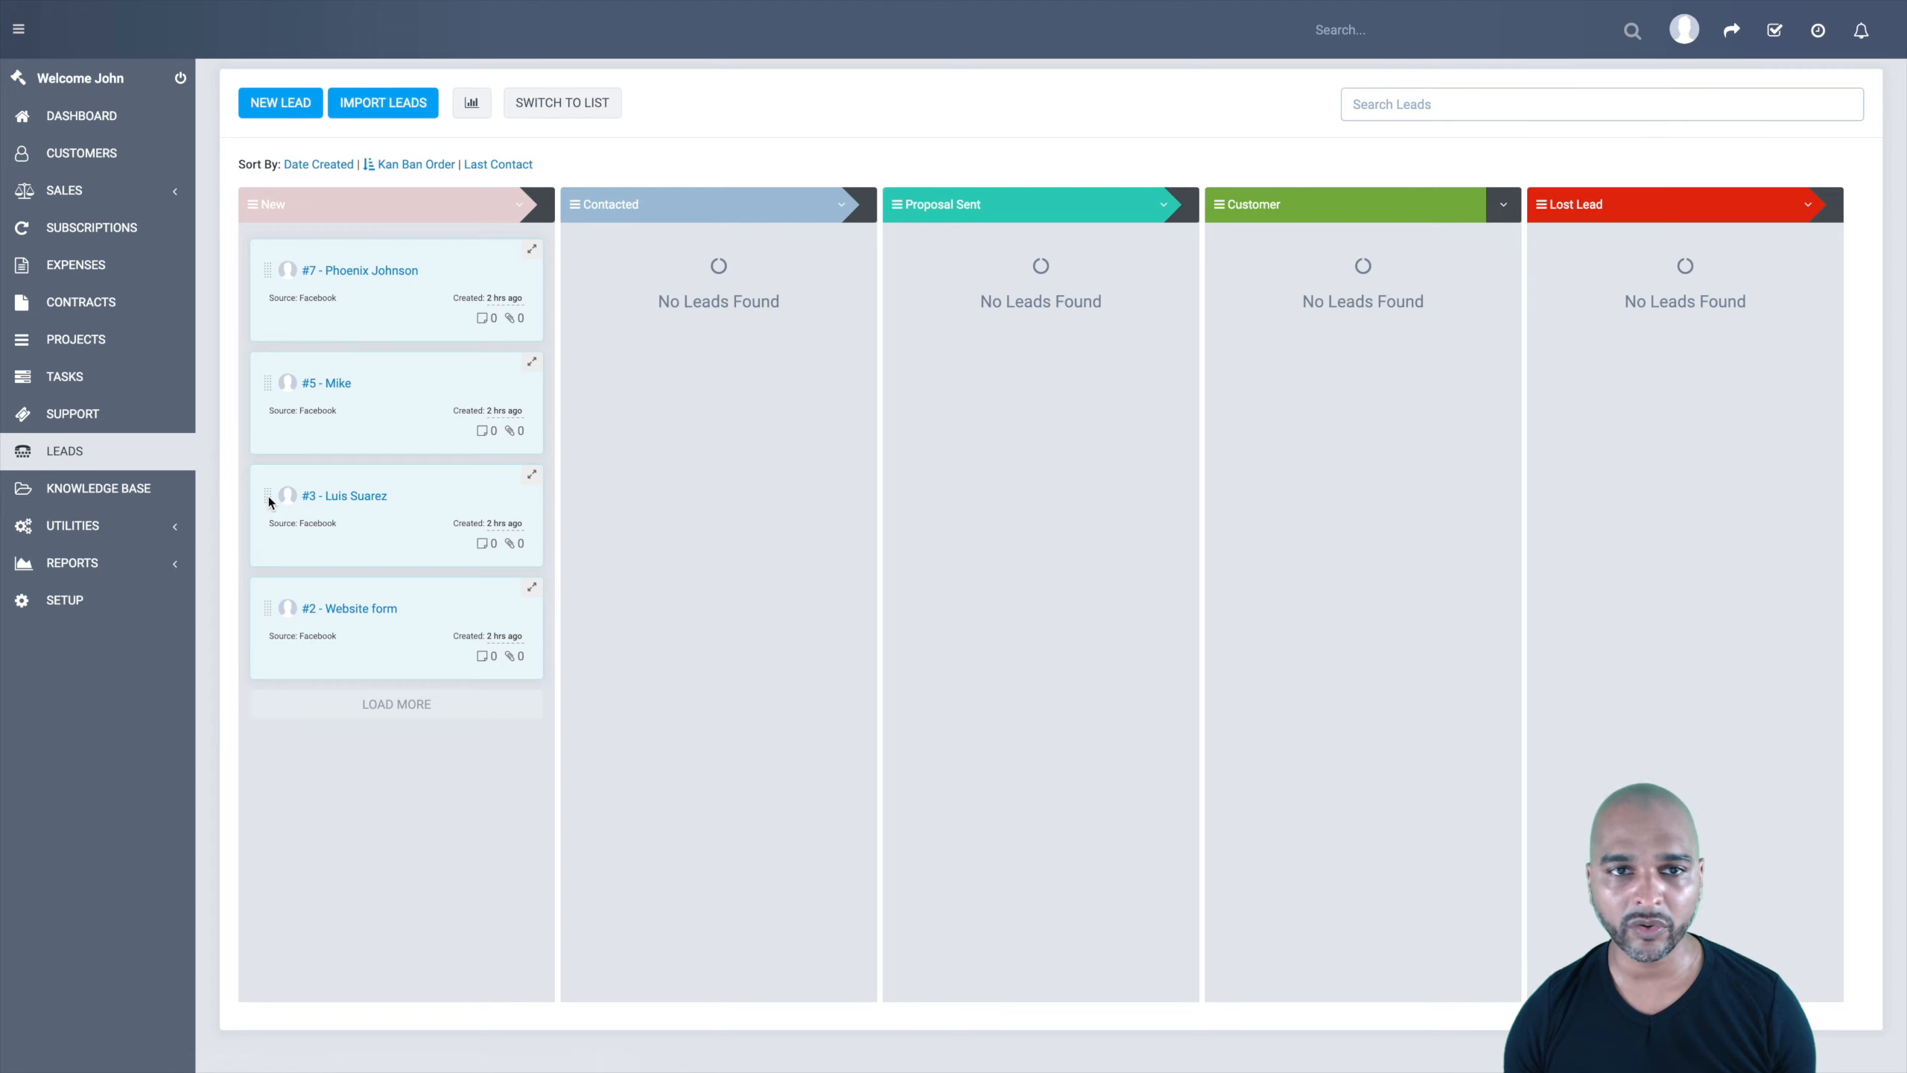
drag(336, 486, 724, 273)
drag(330, 380, 1066, 279)
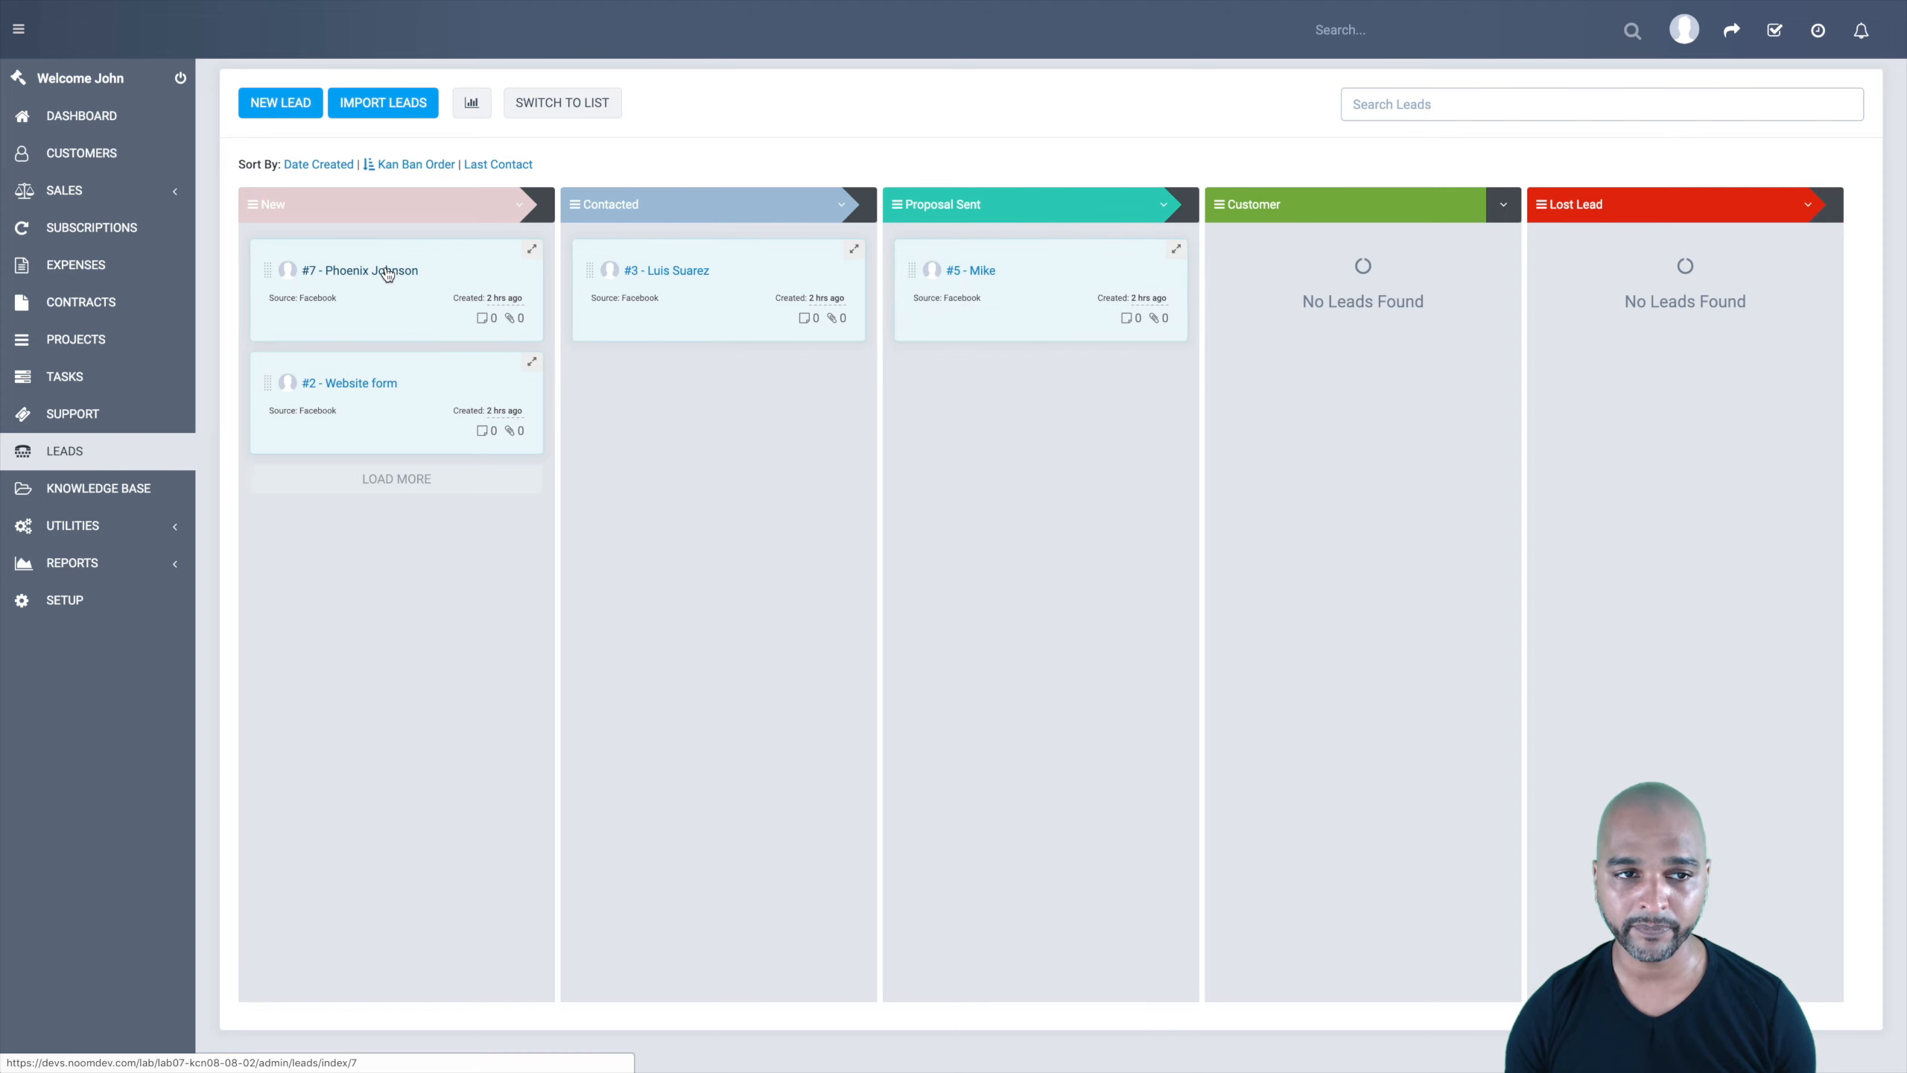
drag(388, 273, 1621, 254)
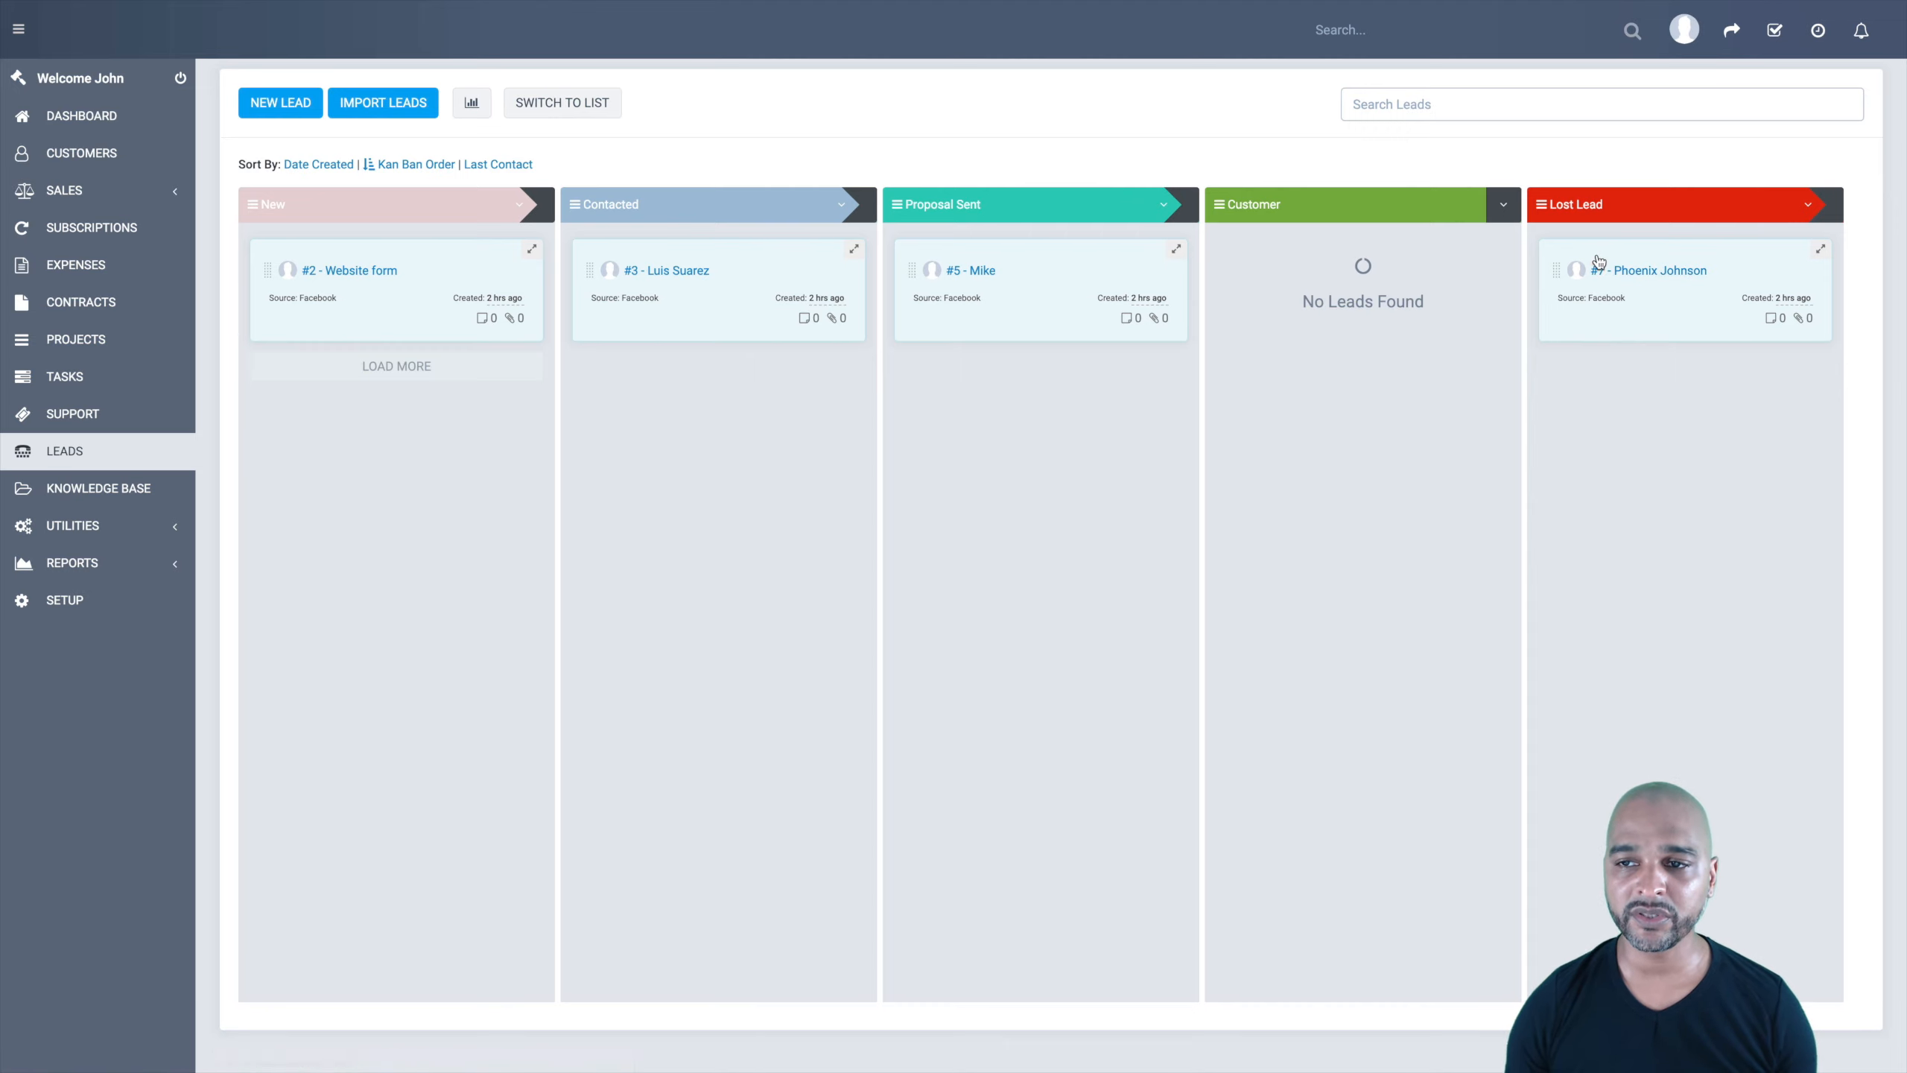
click(1636, 276)
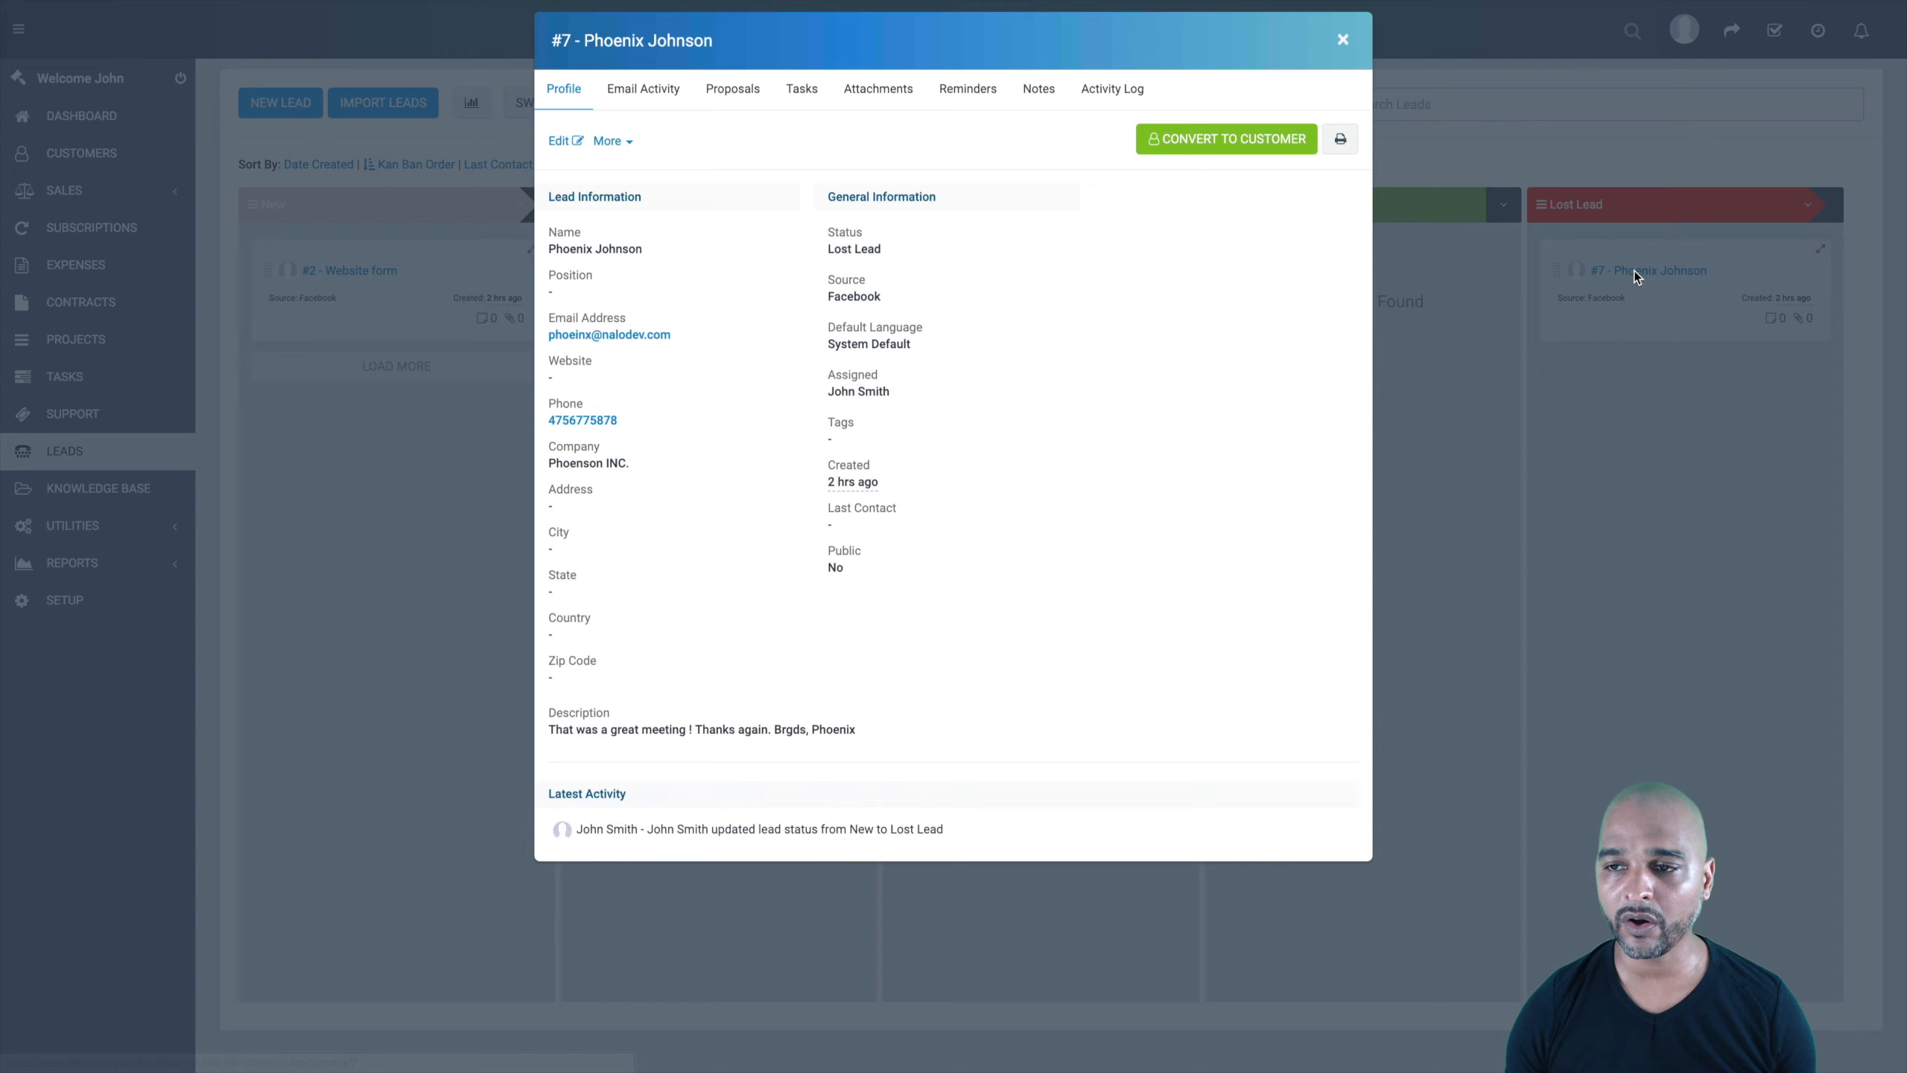
click(1037, 105)
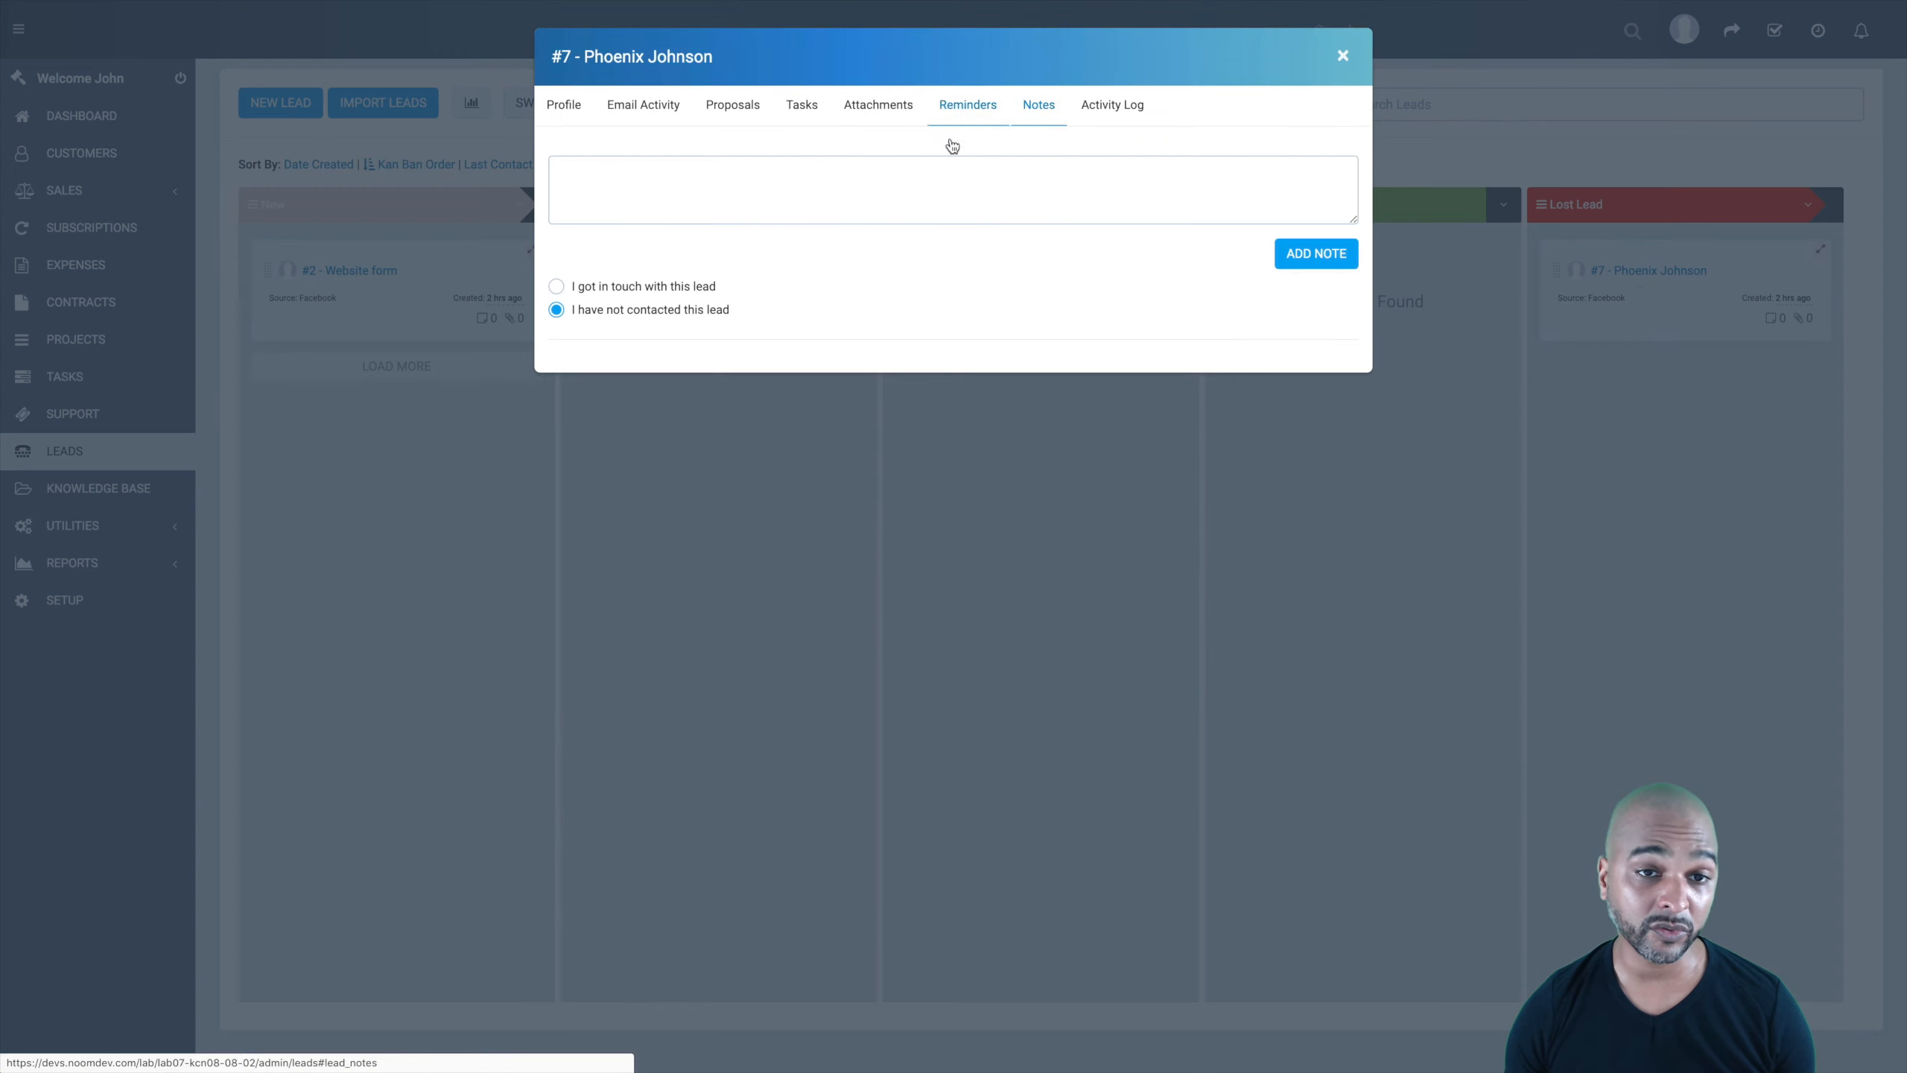
click(775, 191)
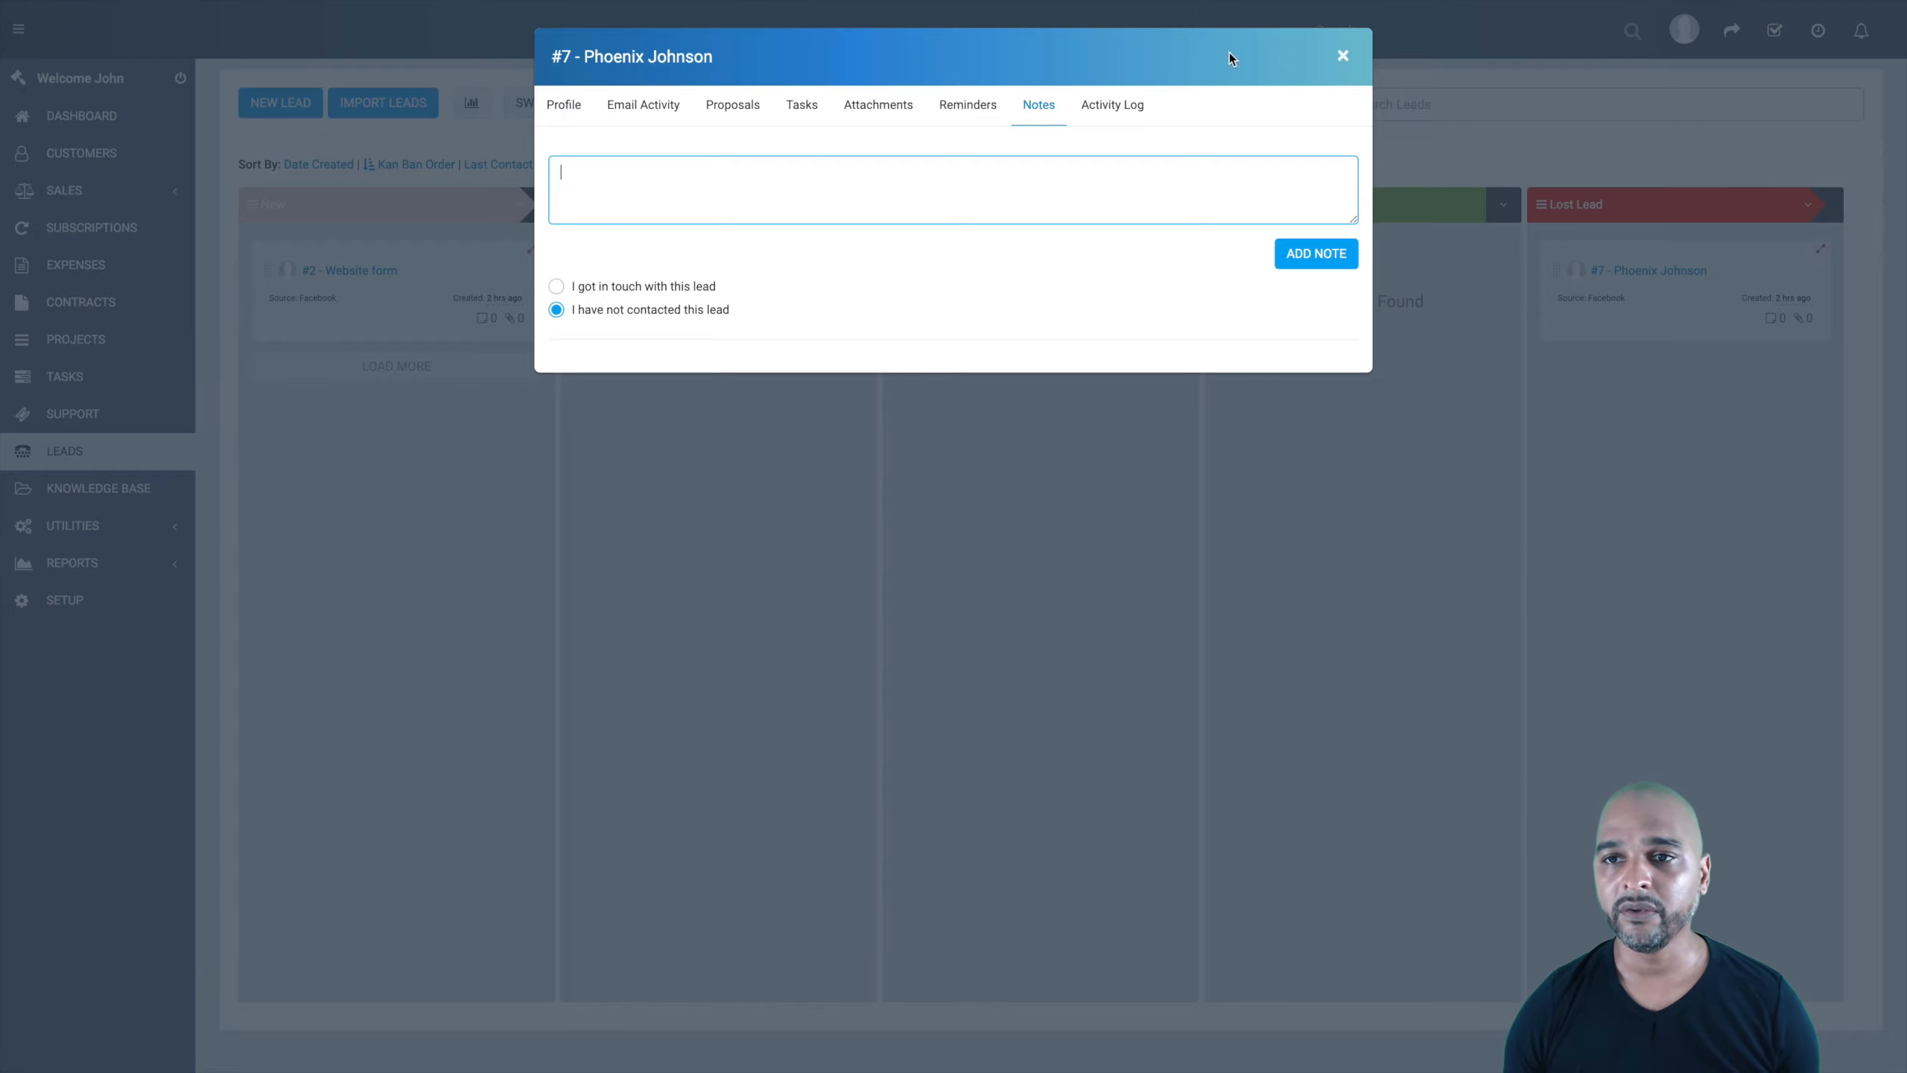
click(1342, 56)
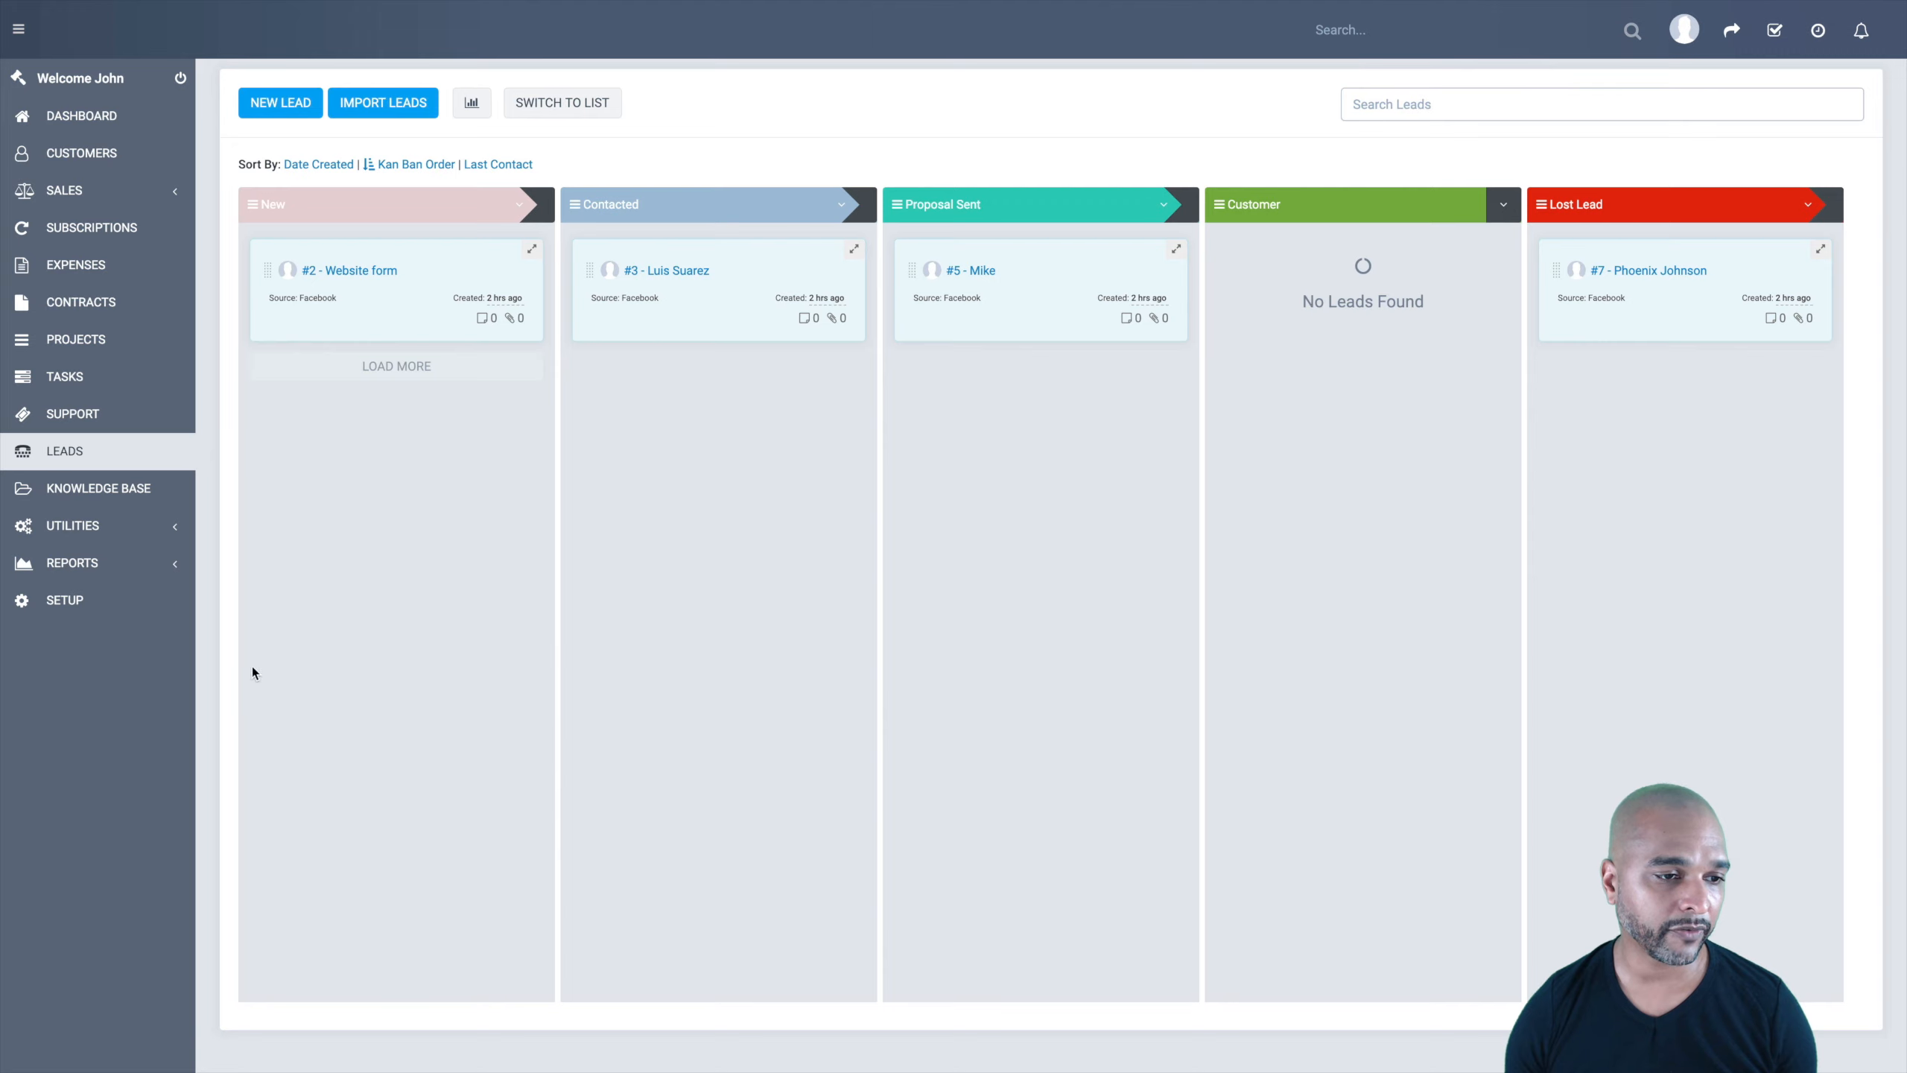
Step: Enable GDPR in Setup, then expand the Leads section of the Setup menu
click(59, 605)
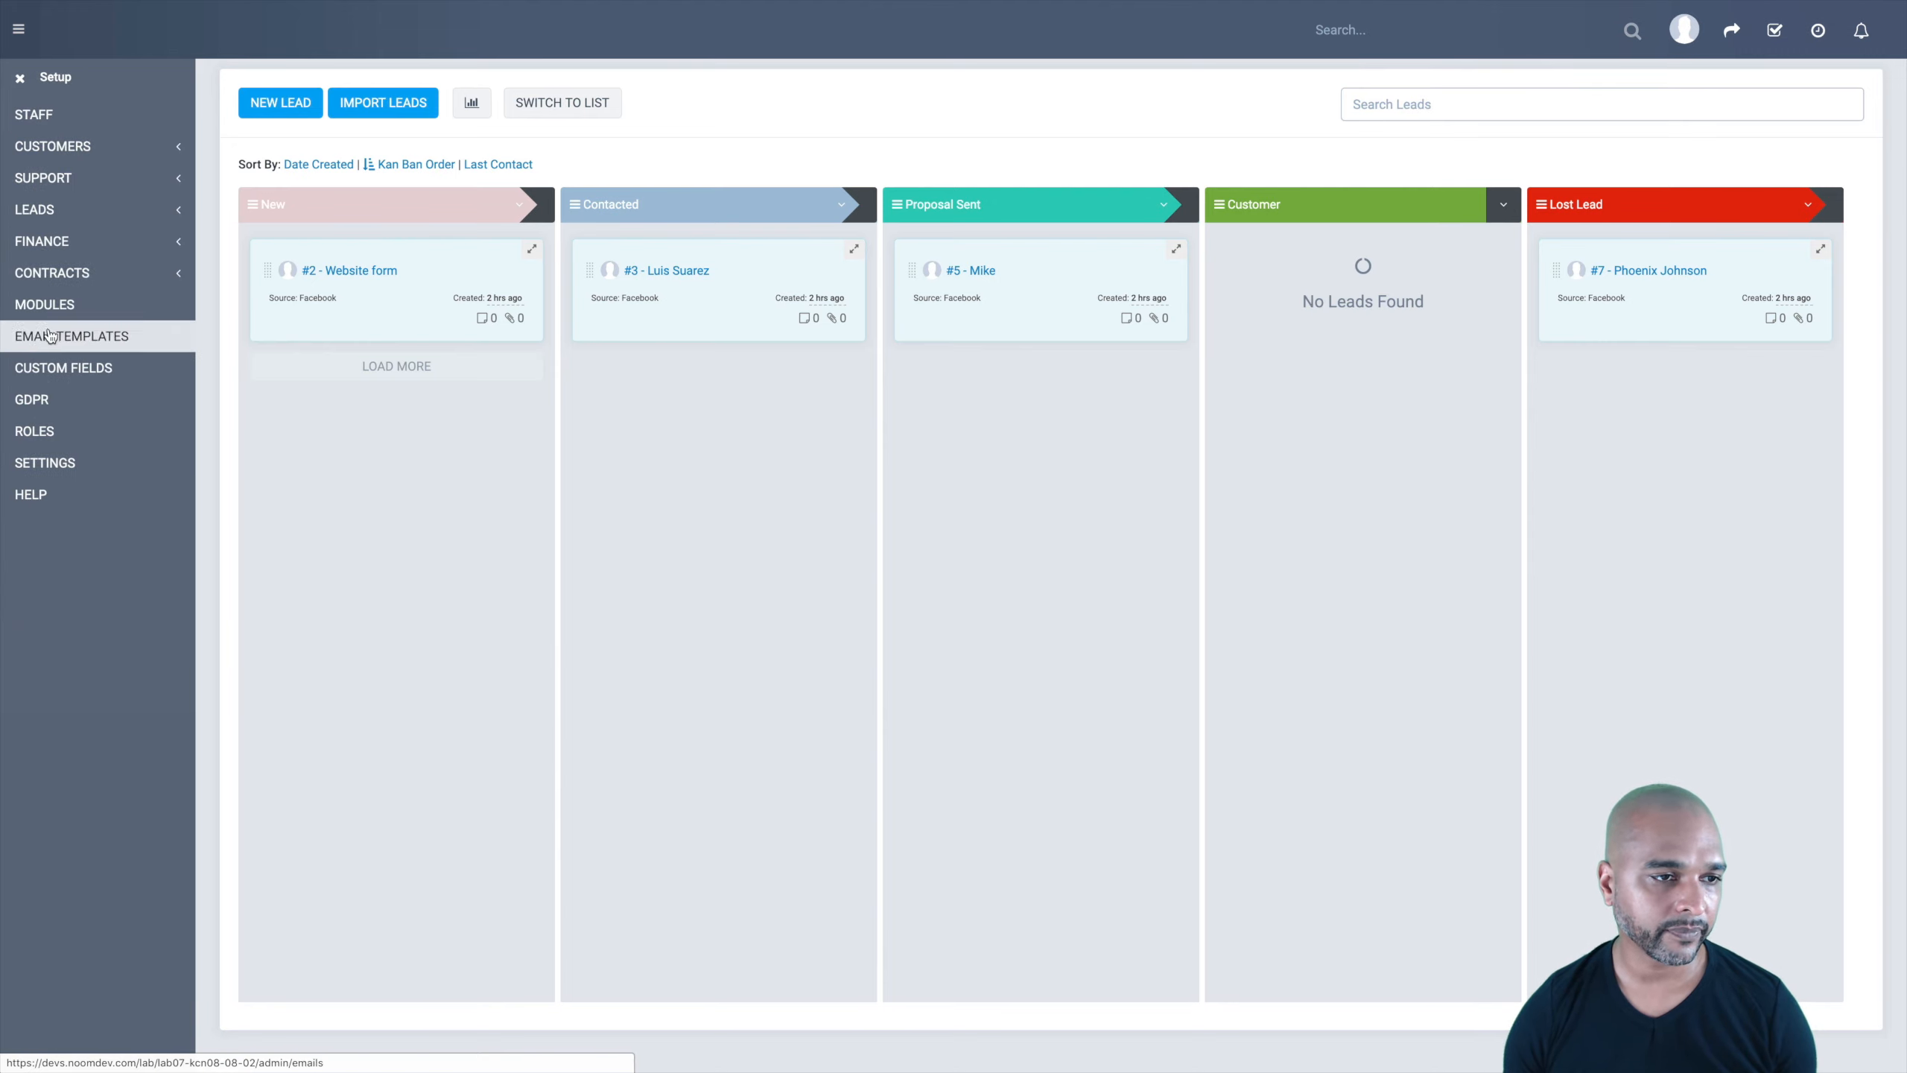
click(32, 403)
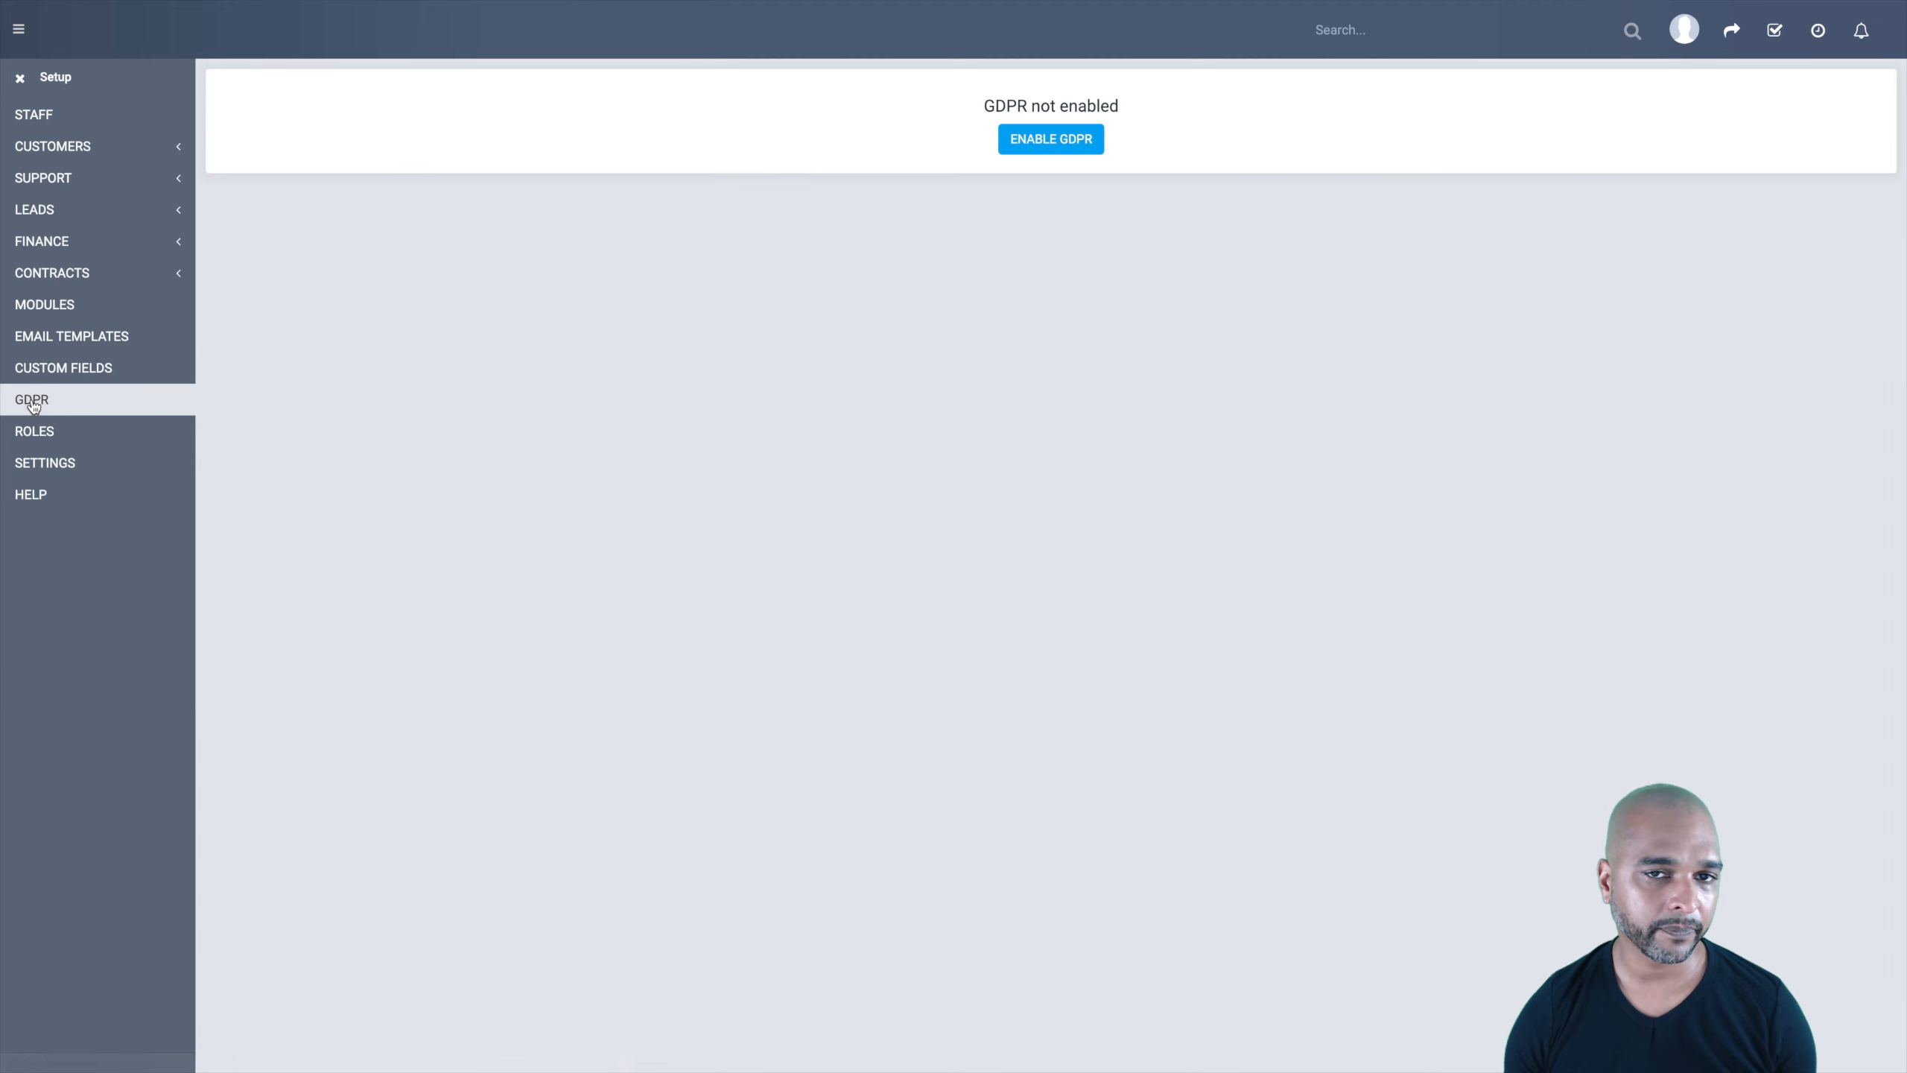
click(1039, 144)
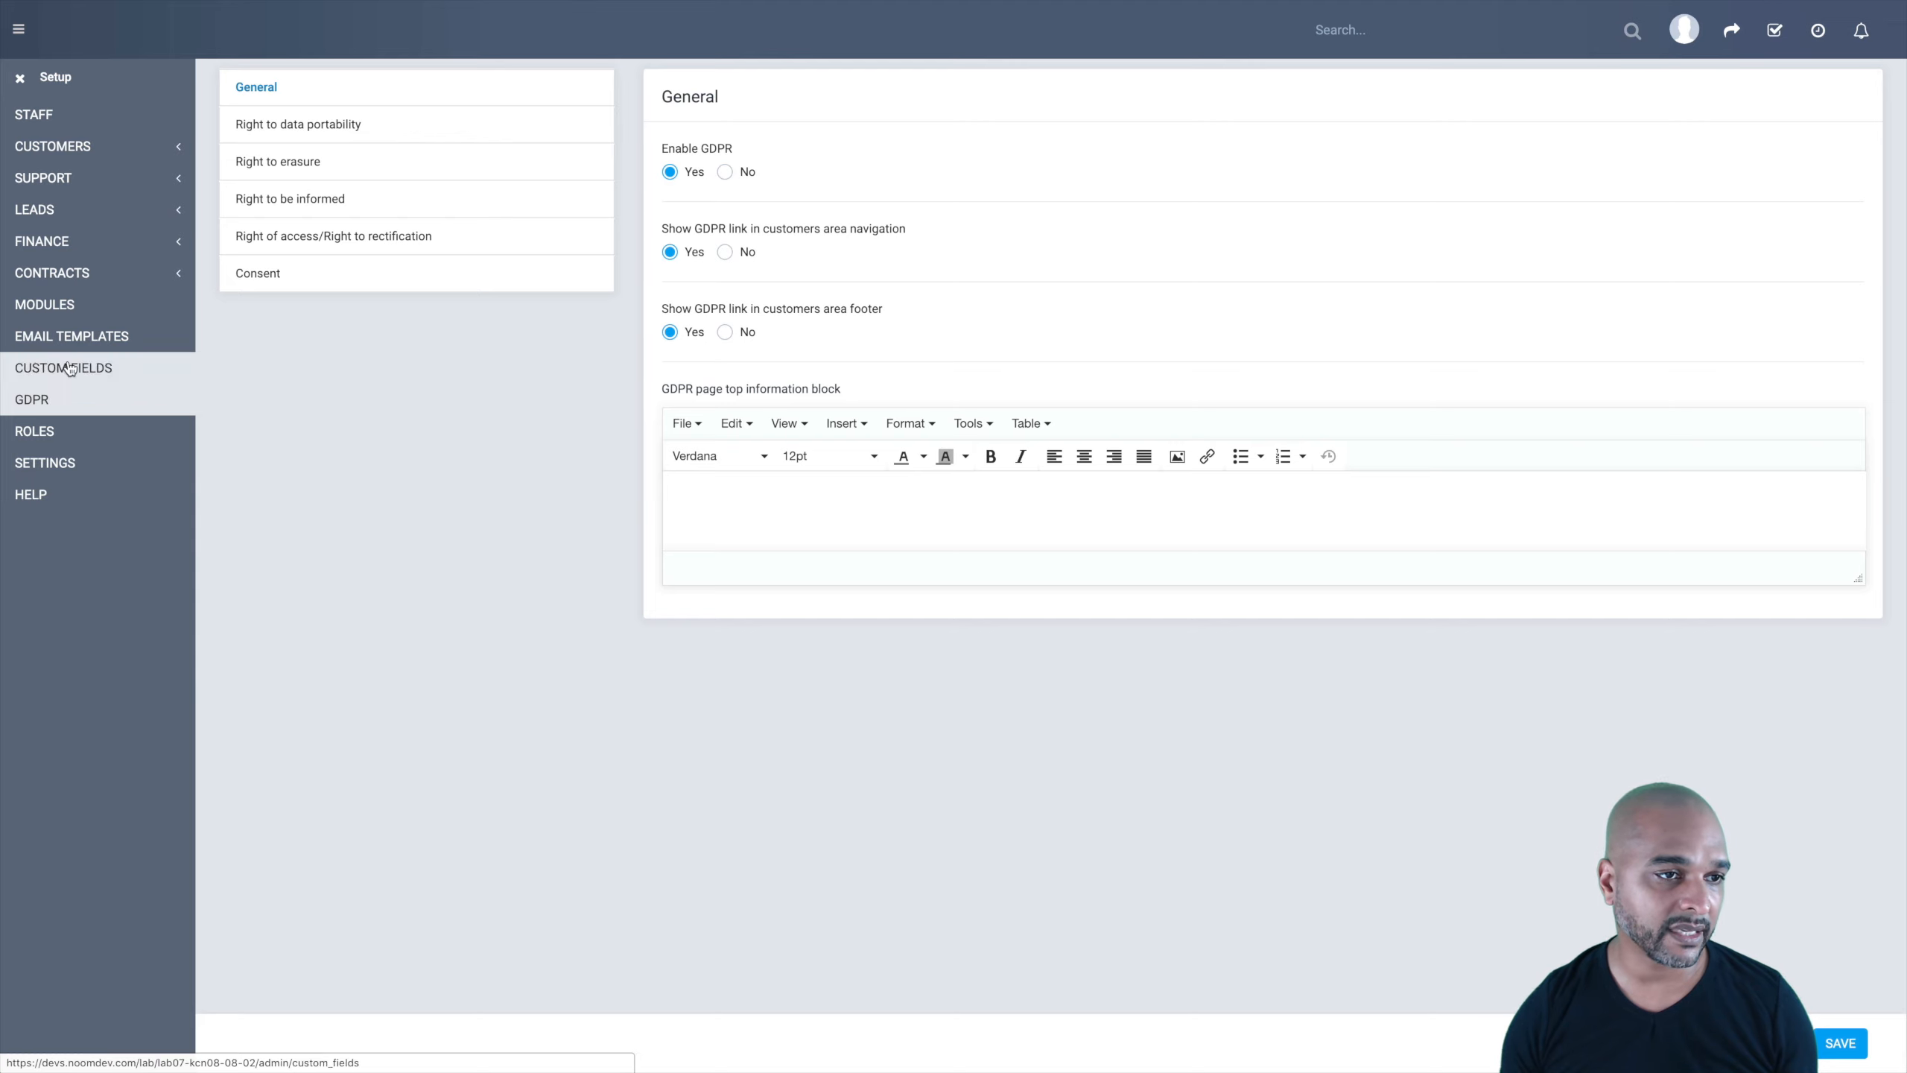
click(137, 207)
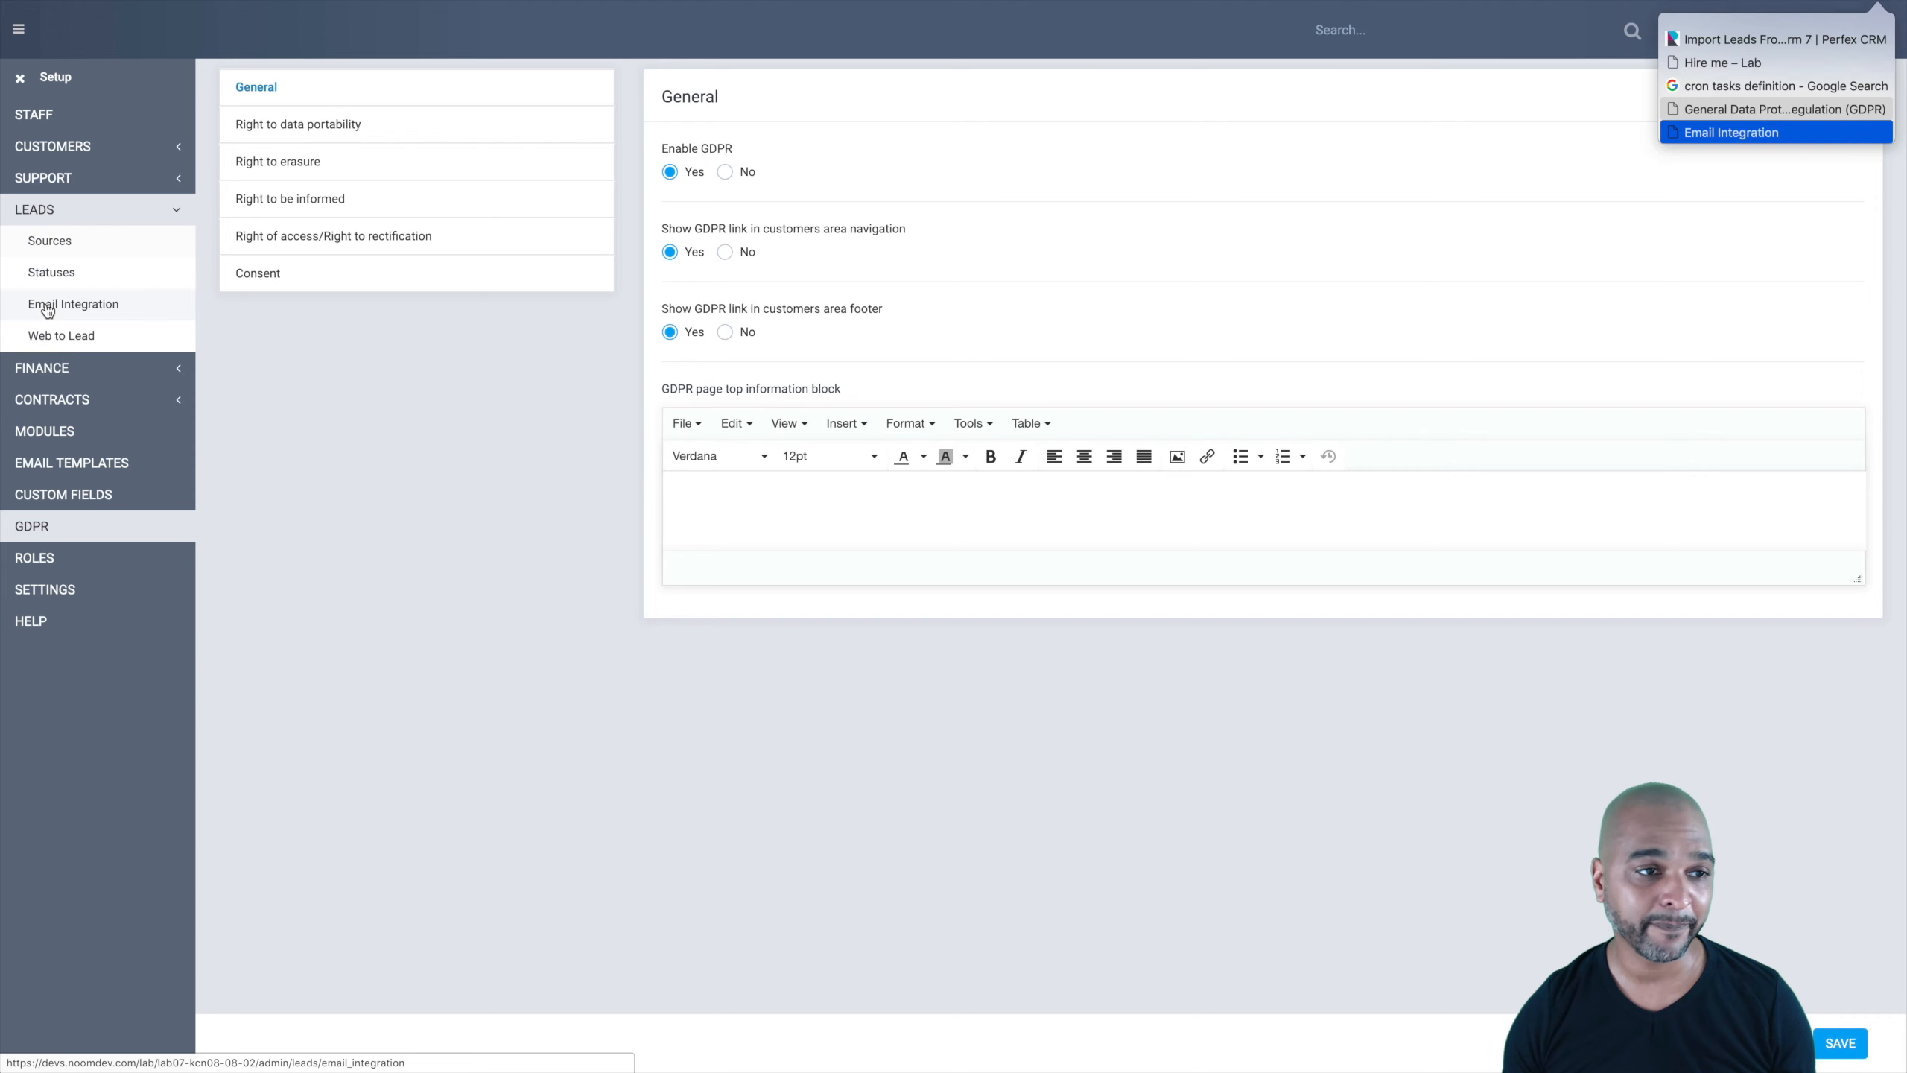
Step: Go to the Email Integration page under Setup > Leads
click(46, 309)
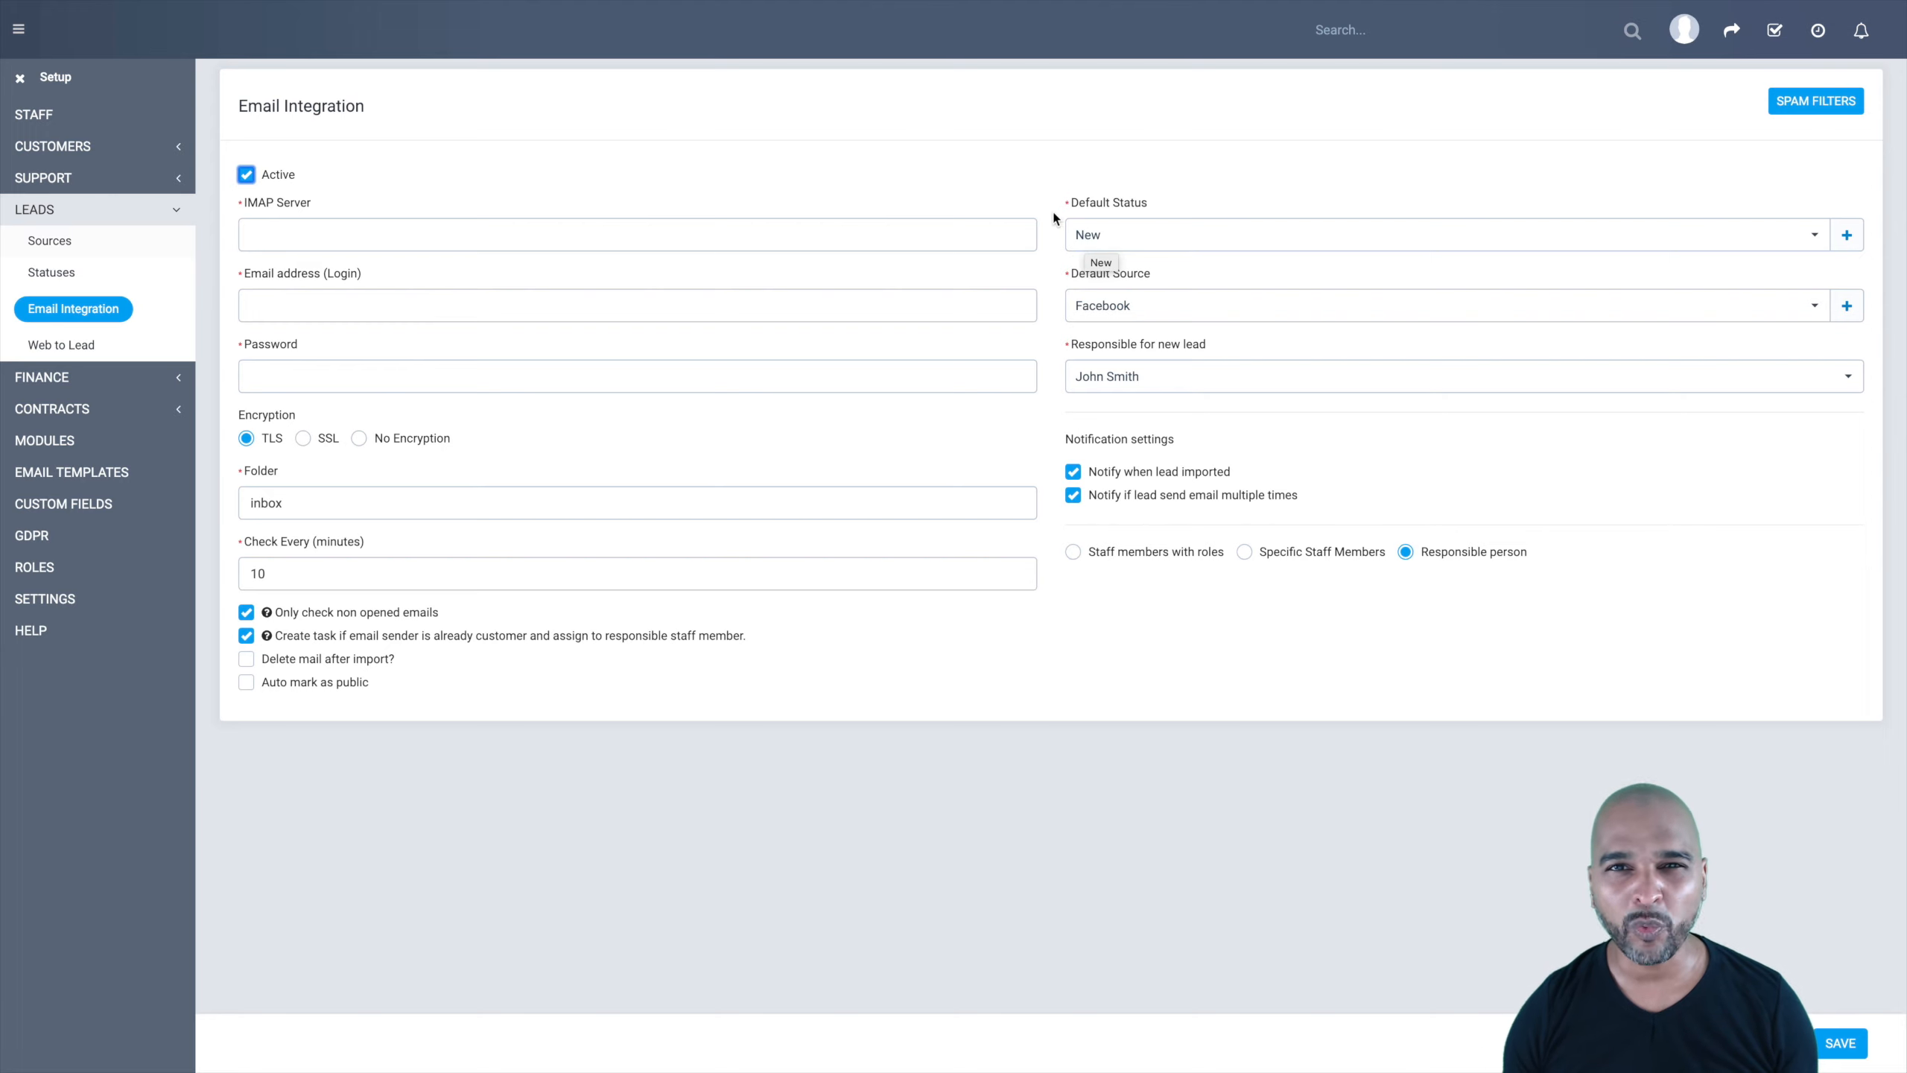
Step: Keep default status New, set default source to Website Form, and keep the responsible staff member
click(1089, 238)
click(1089, 242)
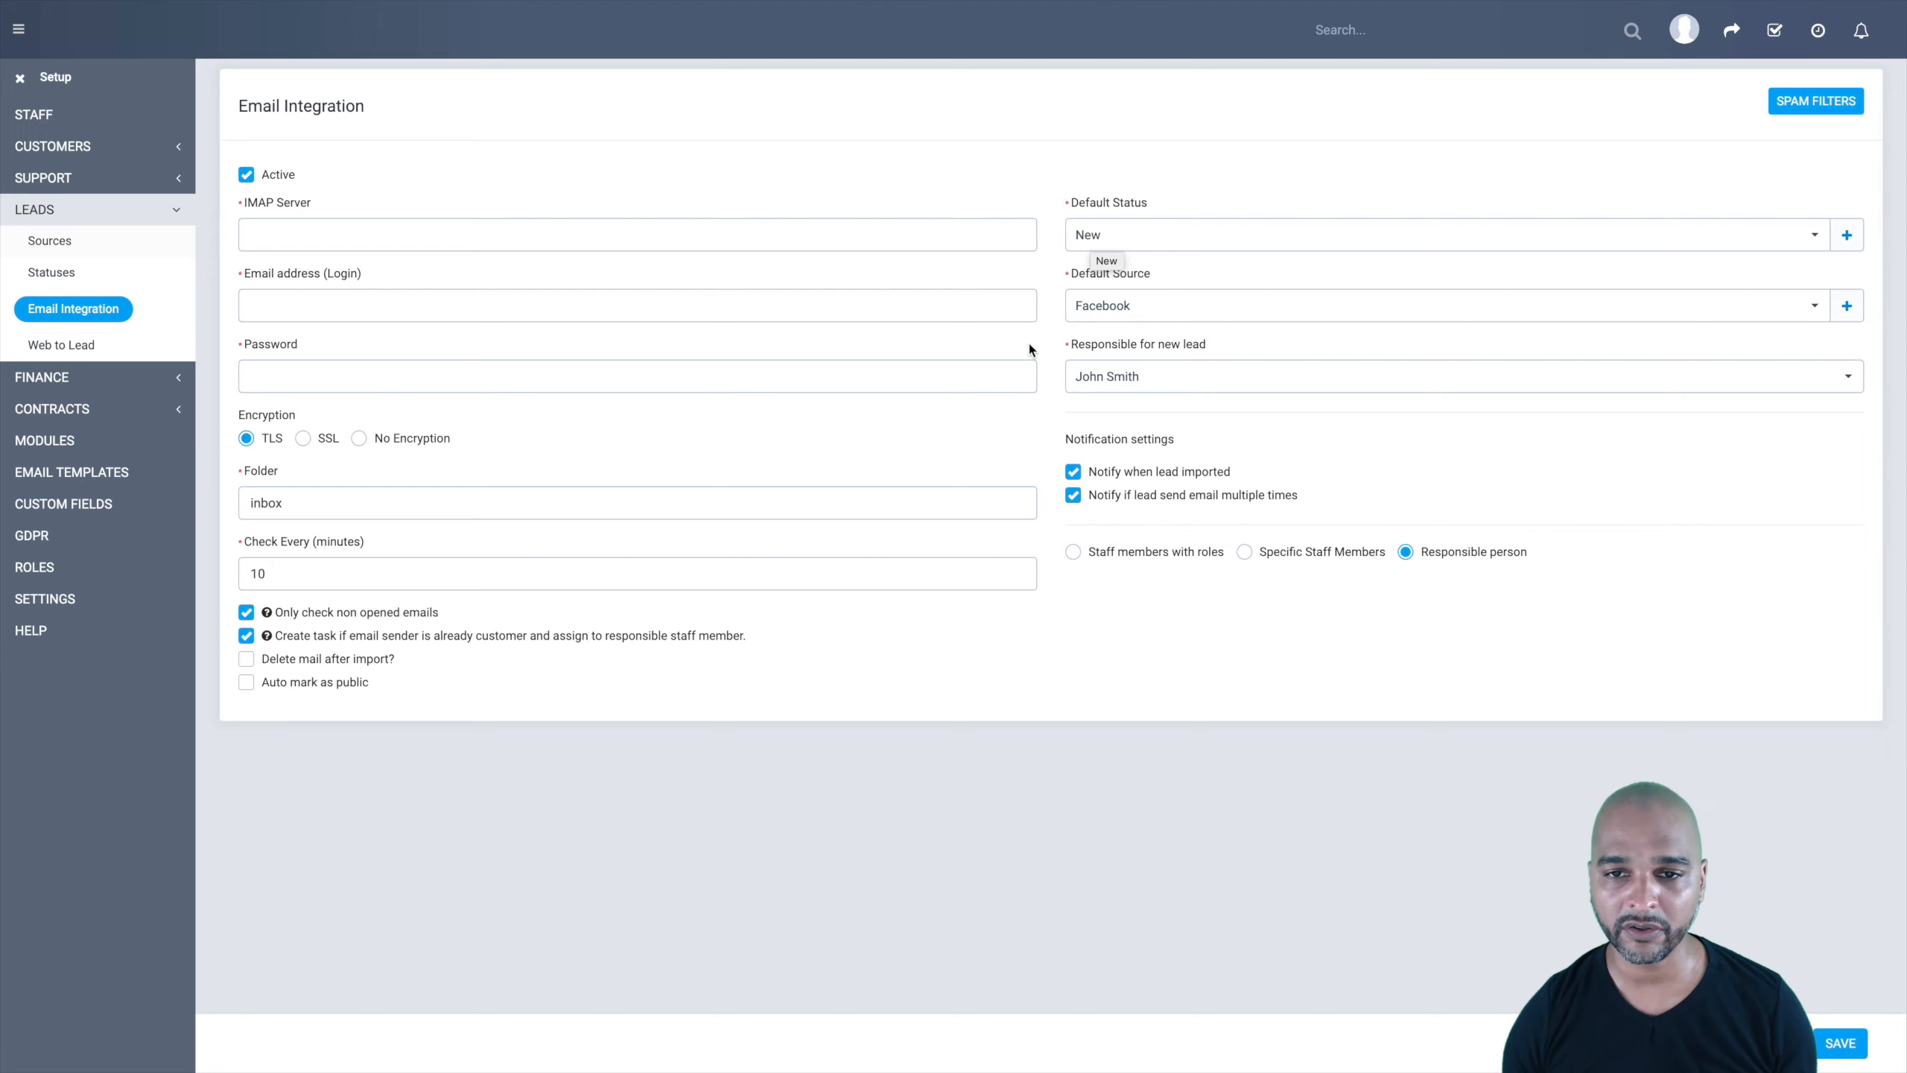
click(1085, 315)
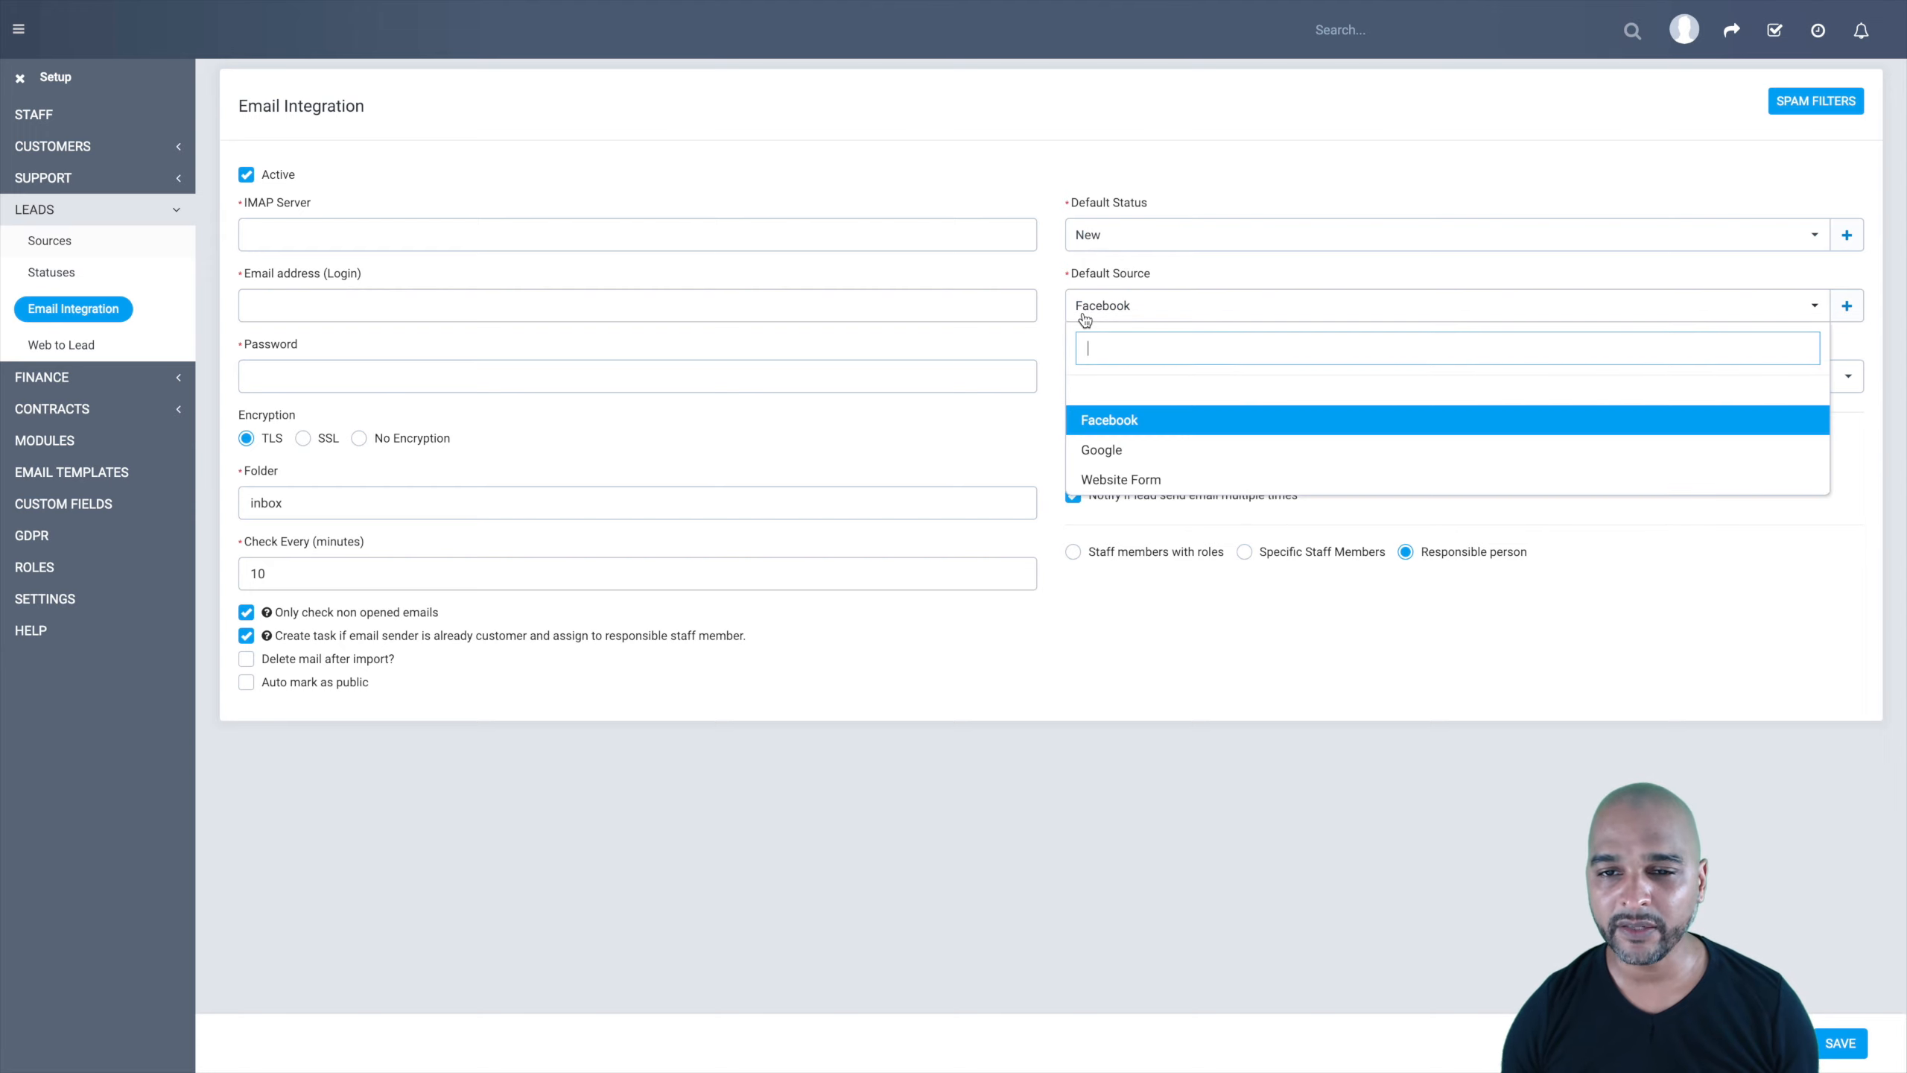
click(1108, 484)
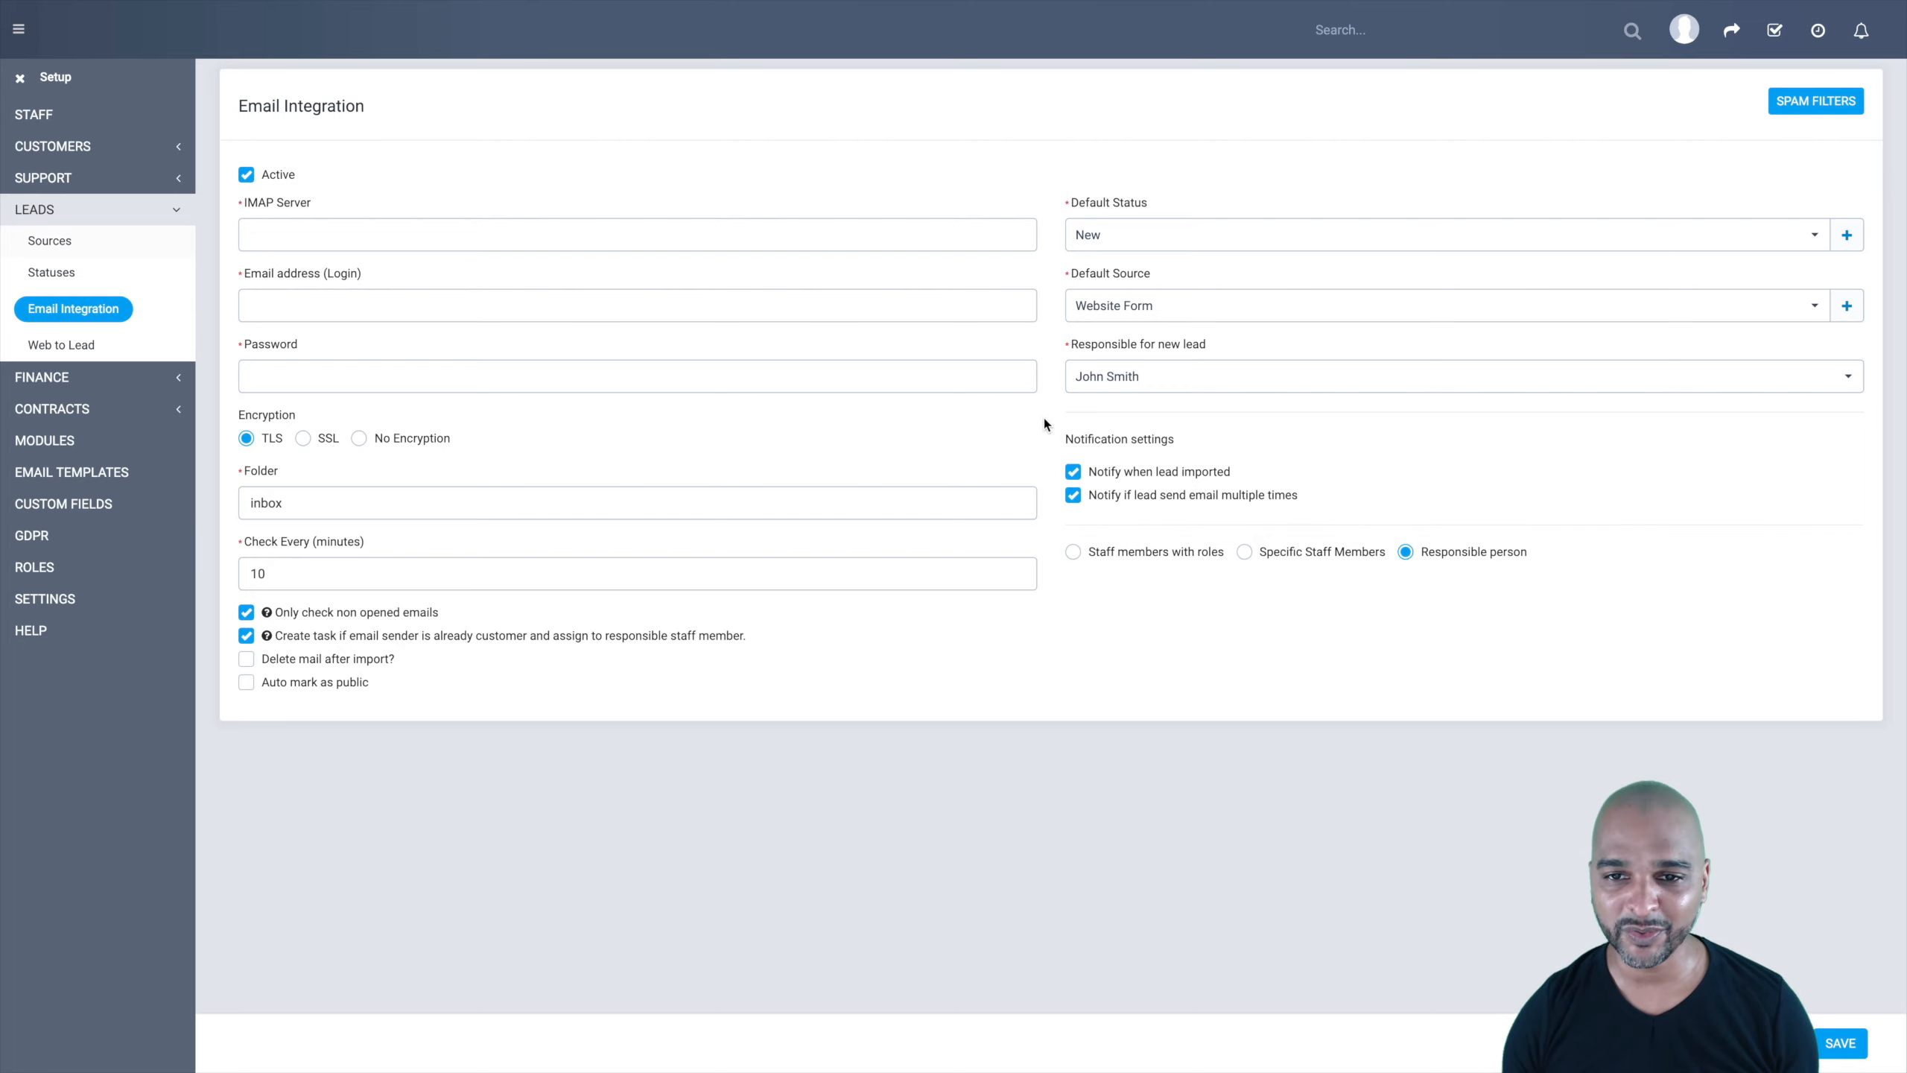
click(1097, 382)
click(1097, 381)
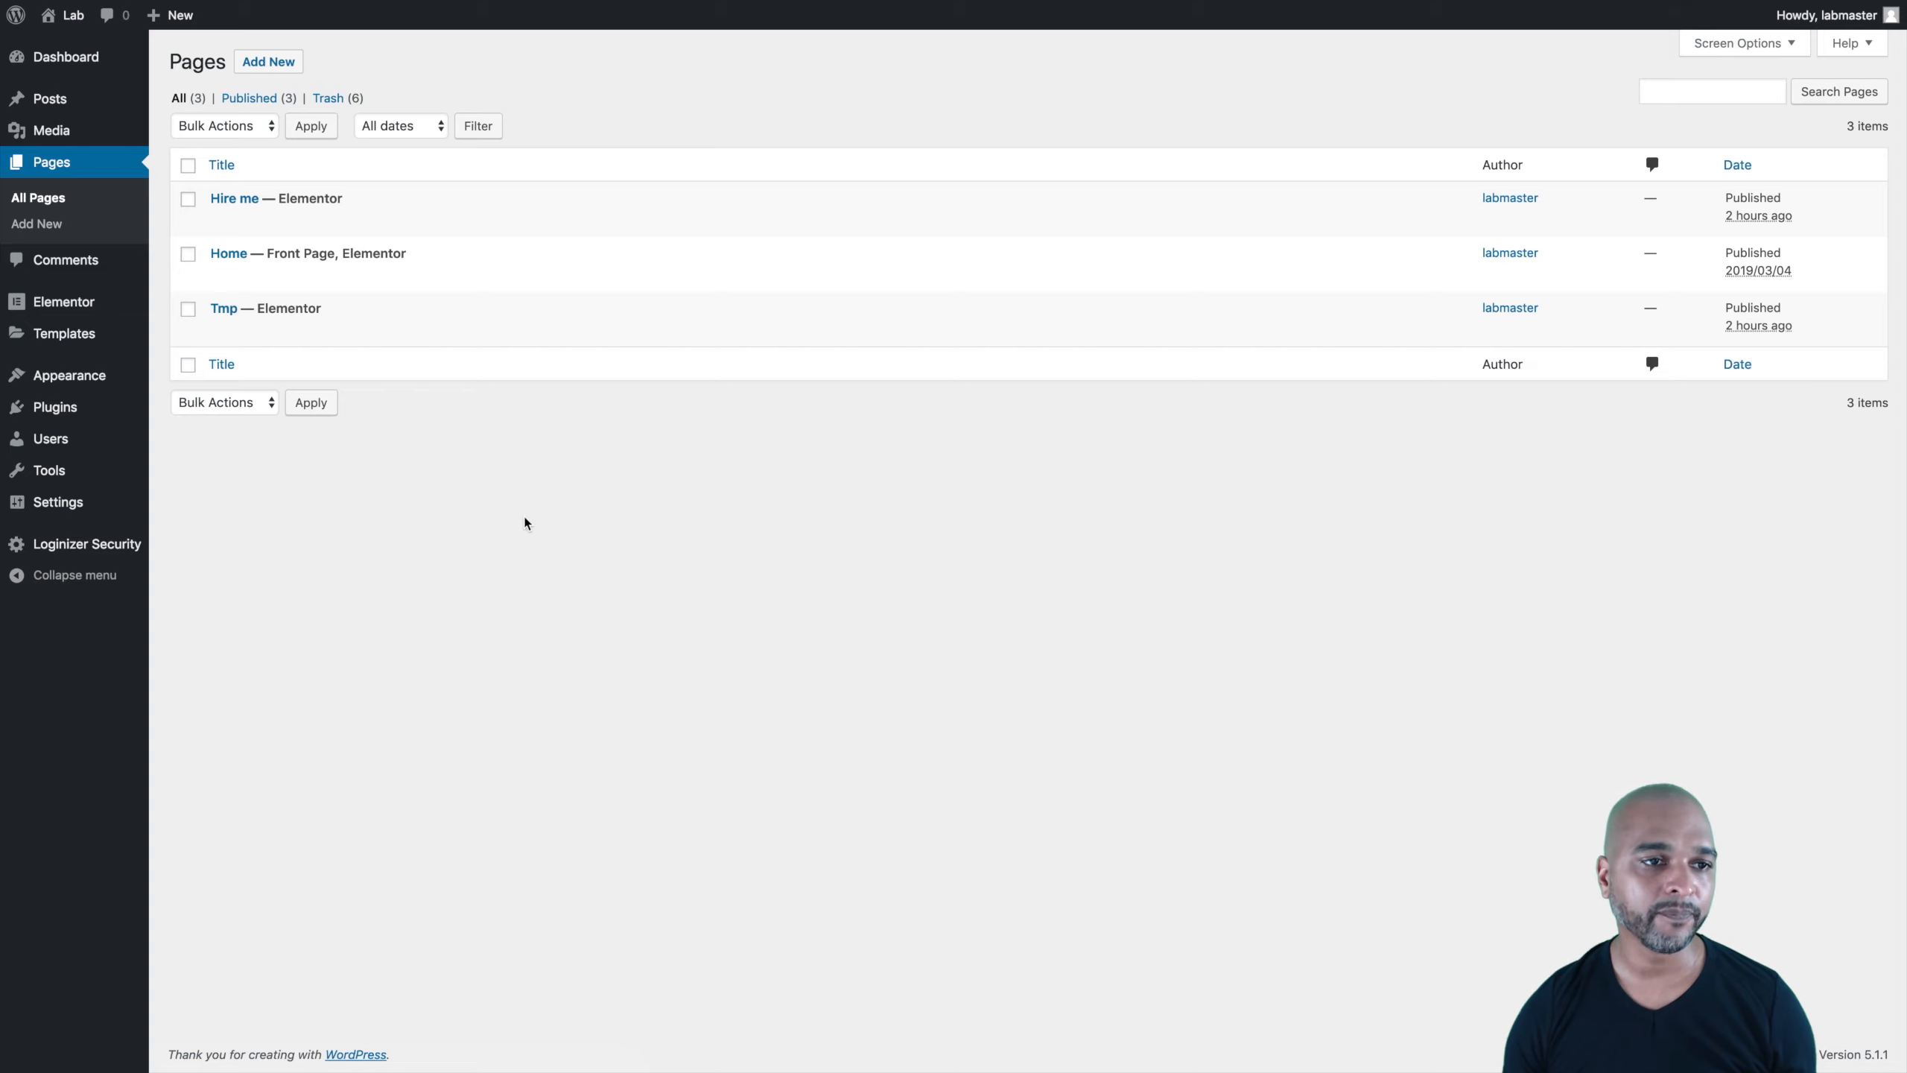
Step: Edit the Hire me page's form in Elementor and expand the Item #6 field
mouse_move(578, 218)
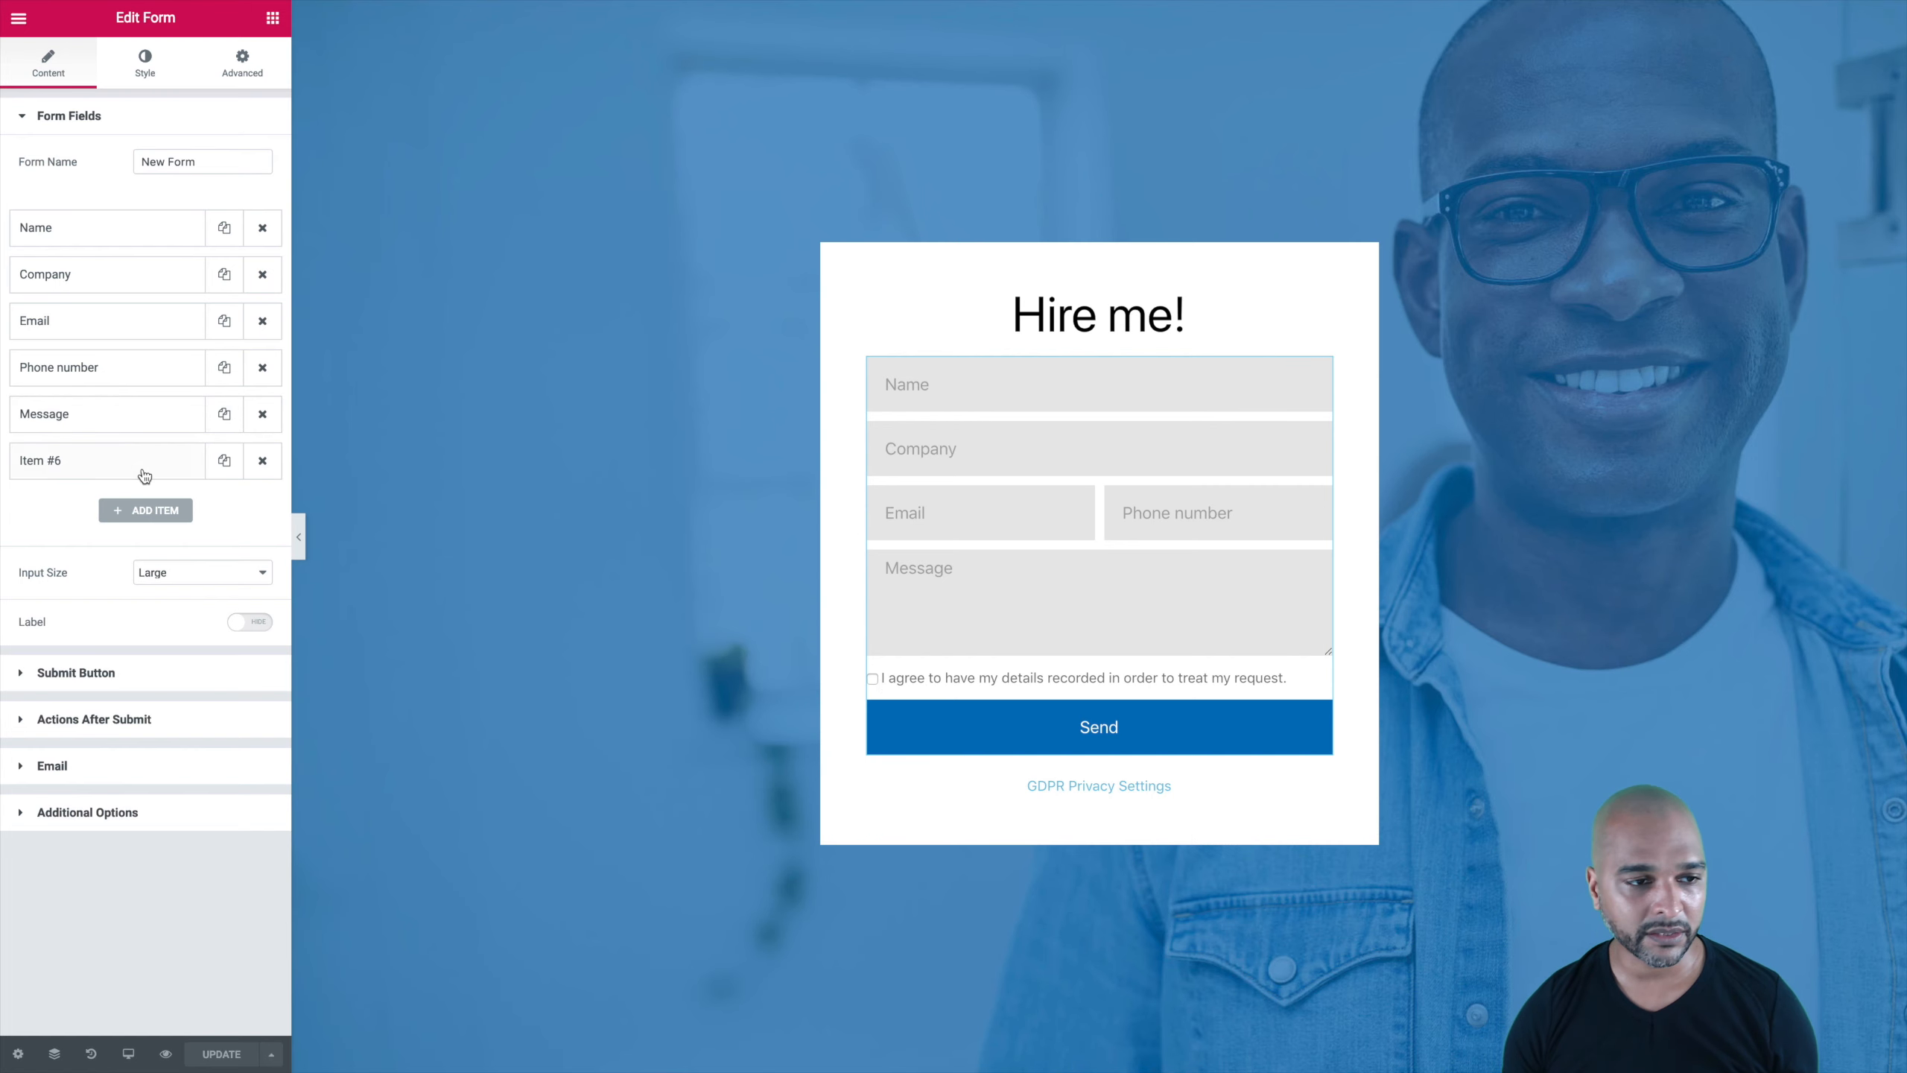
click(118, 466)
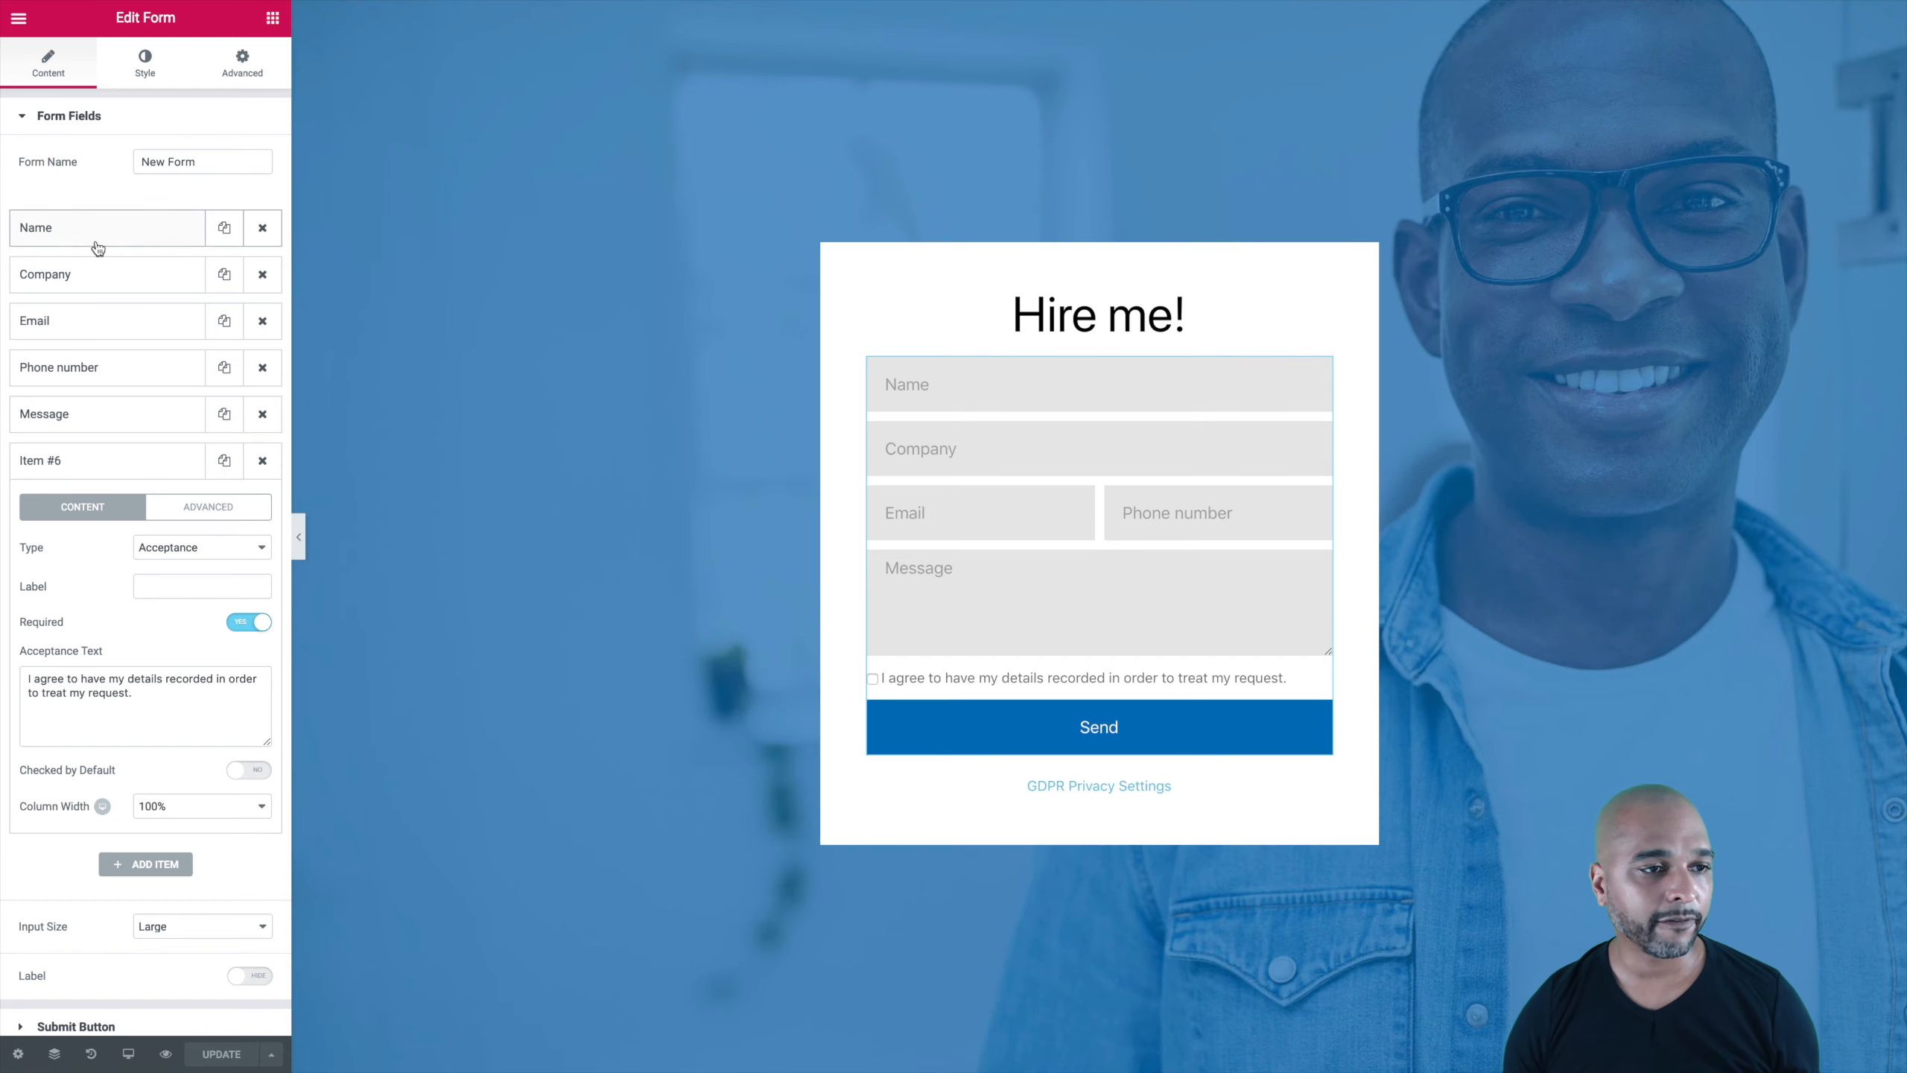
Step: Expand the Name field's Content settings in the Edit Form panel
click(69, 235)
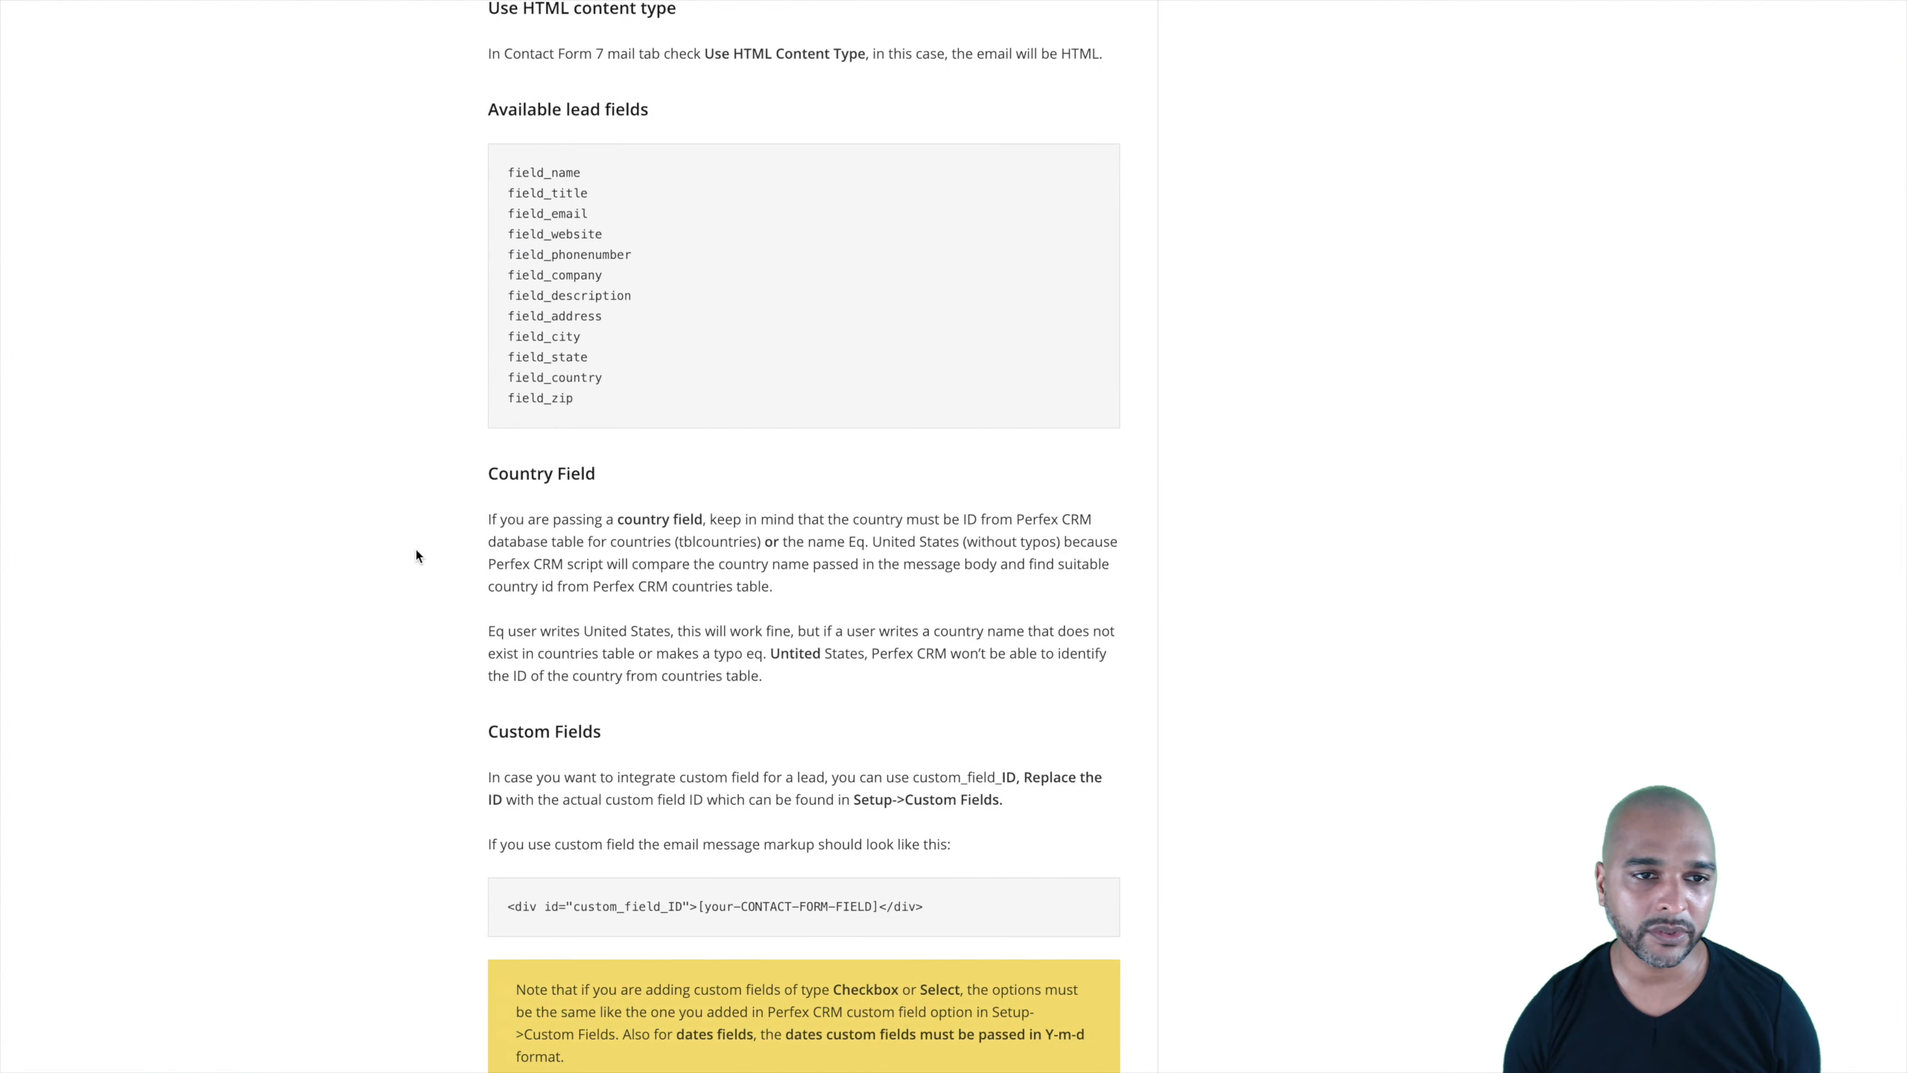
Step: Find the 'Available lead fields' list in the integration guide and select field_name
scroll(354, 314, up, 1)
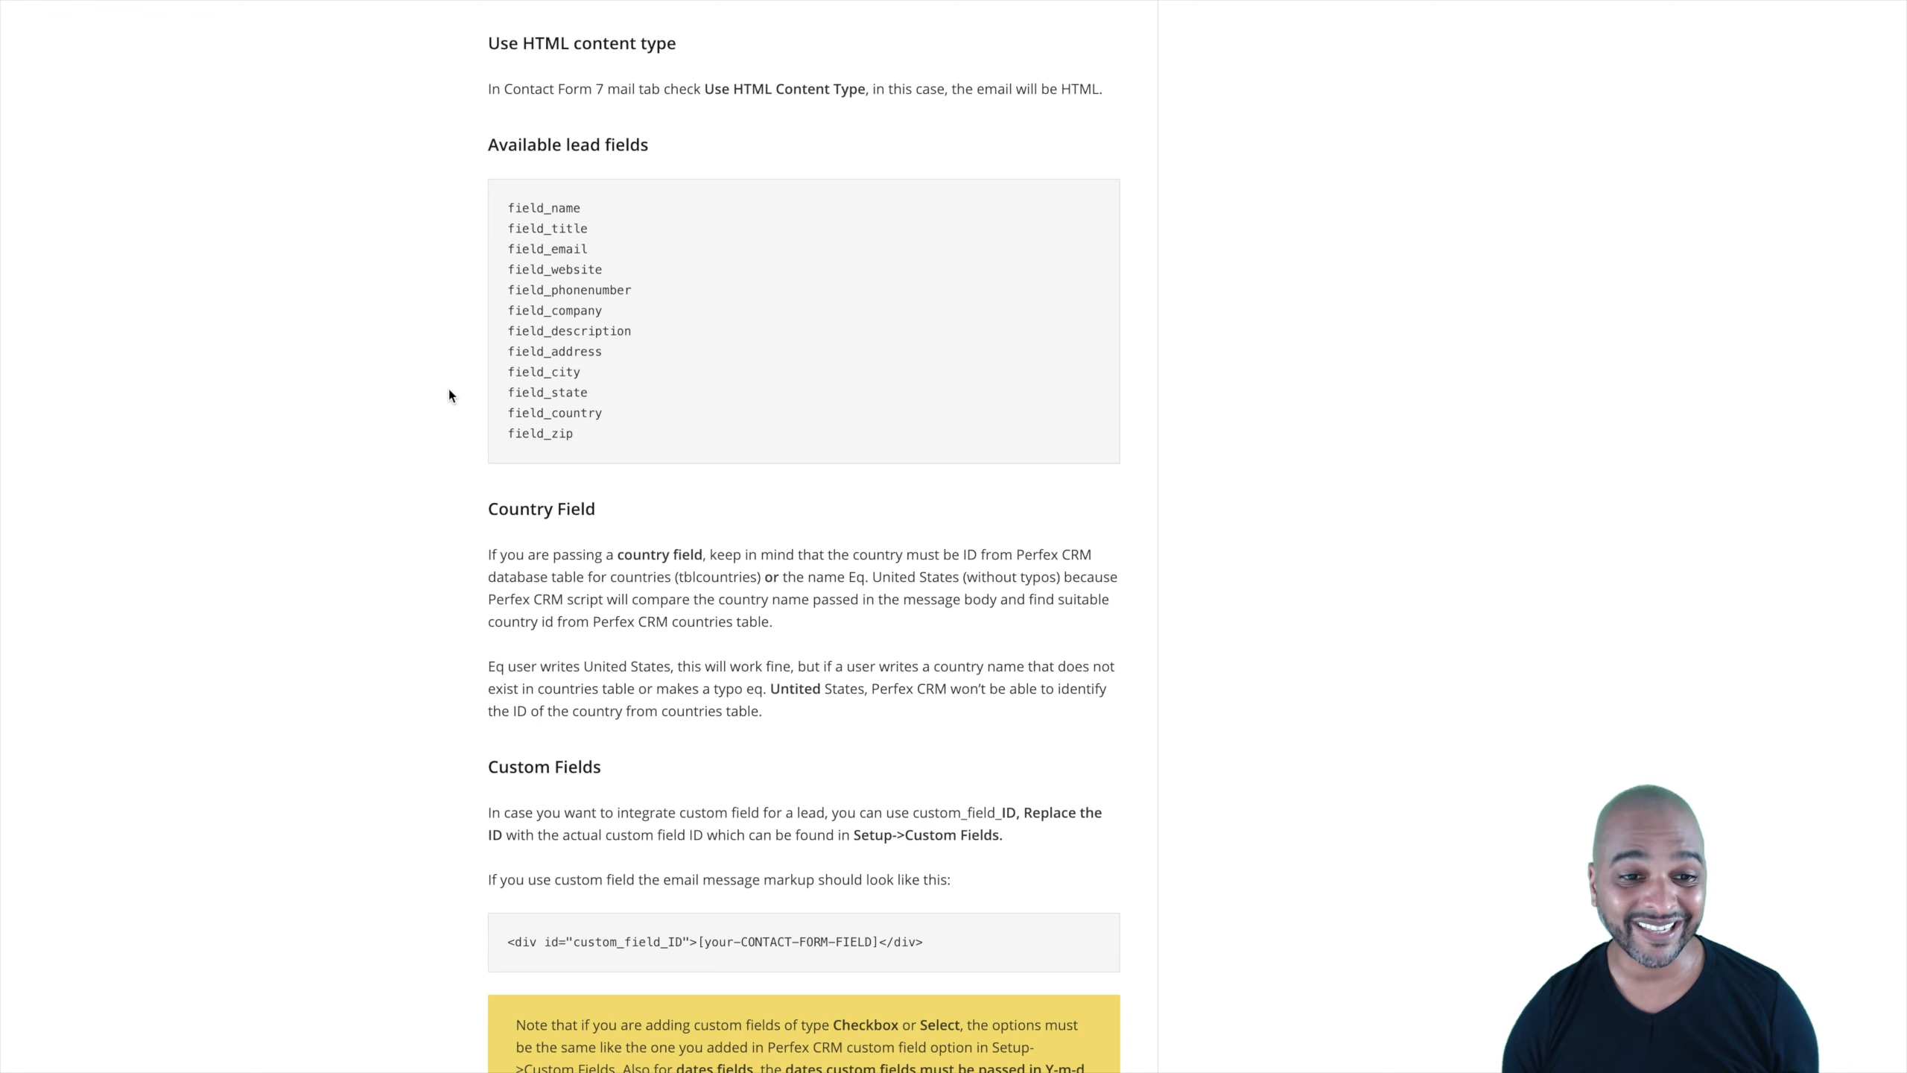
scroll(425, 583, down, 4)
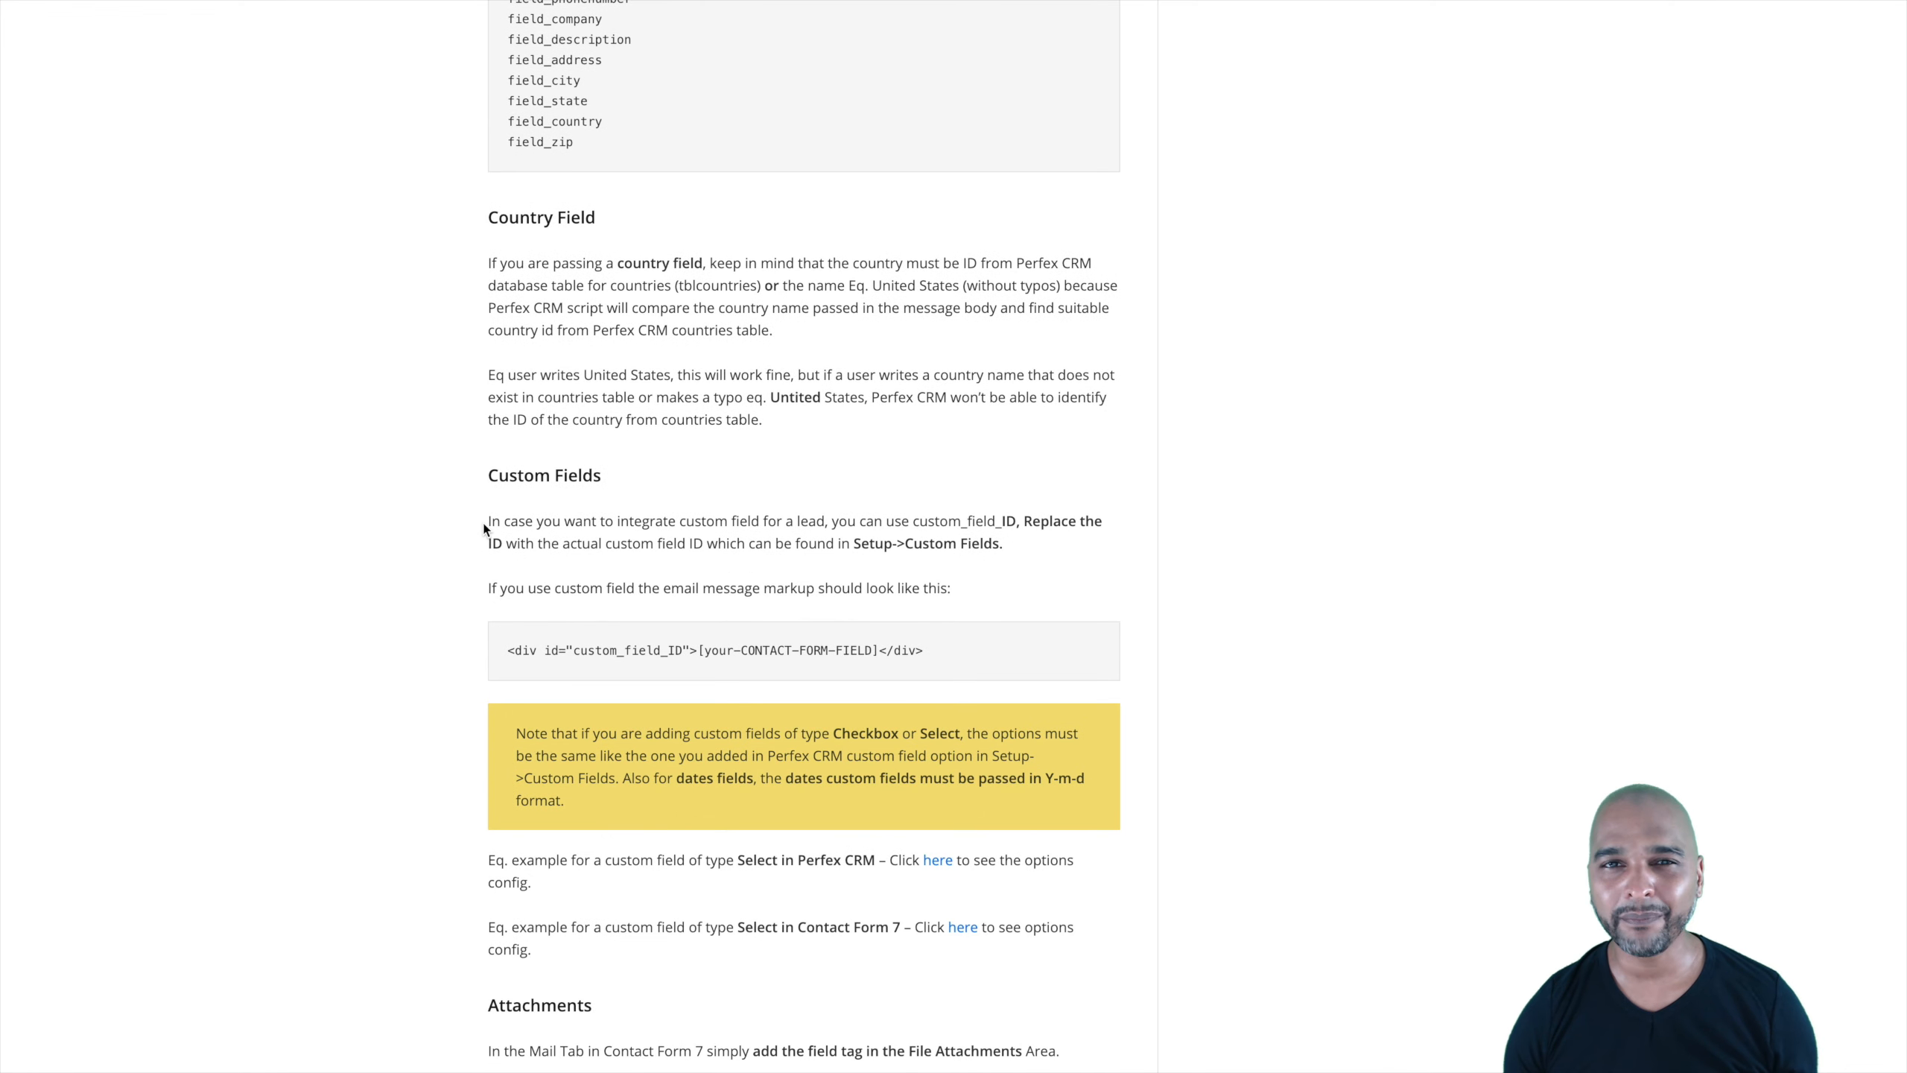
scroll(484, 528, up, 1)
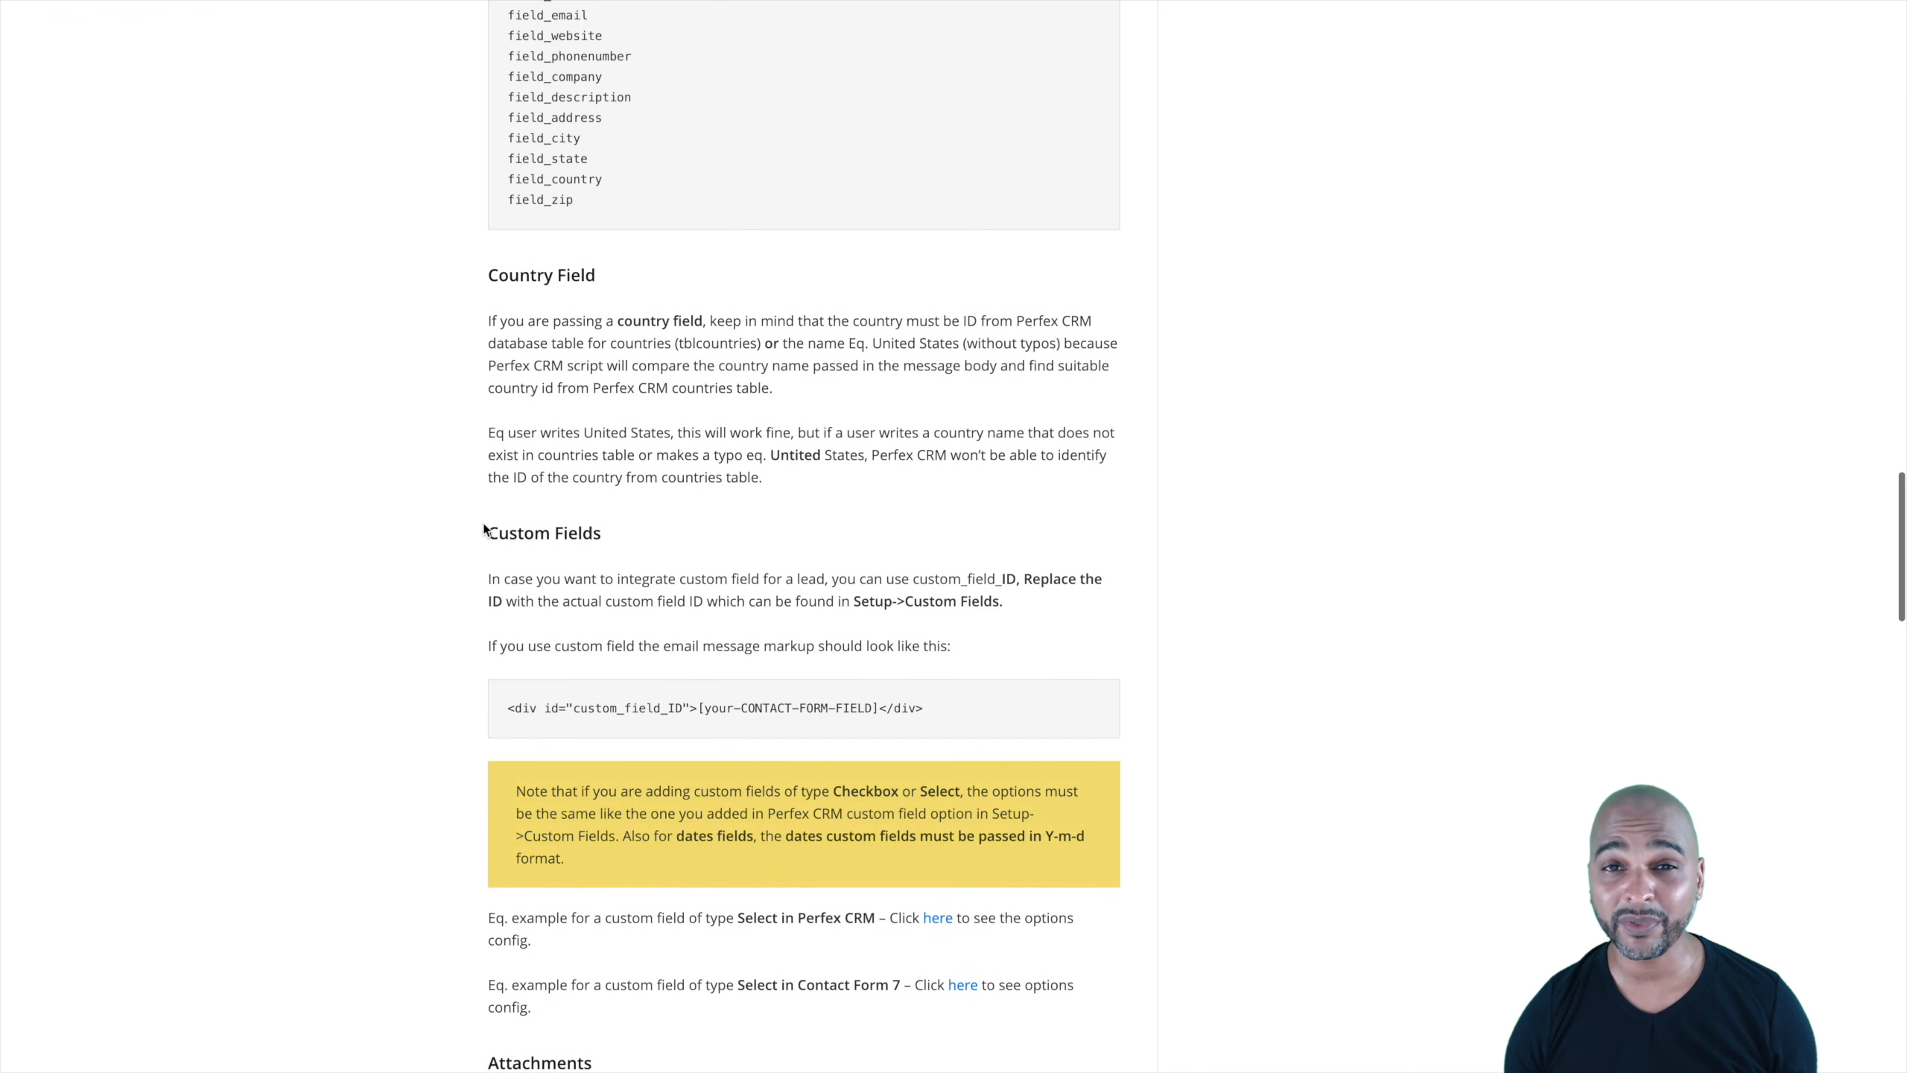
scroll(484, 529, up, 2)
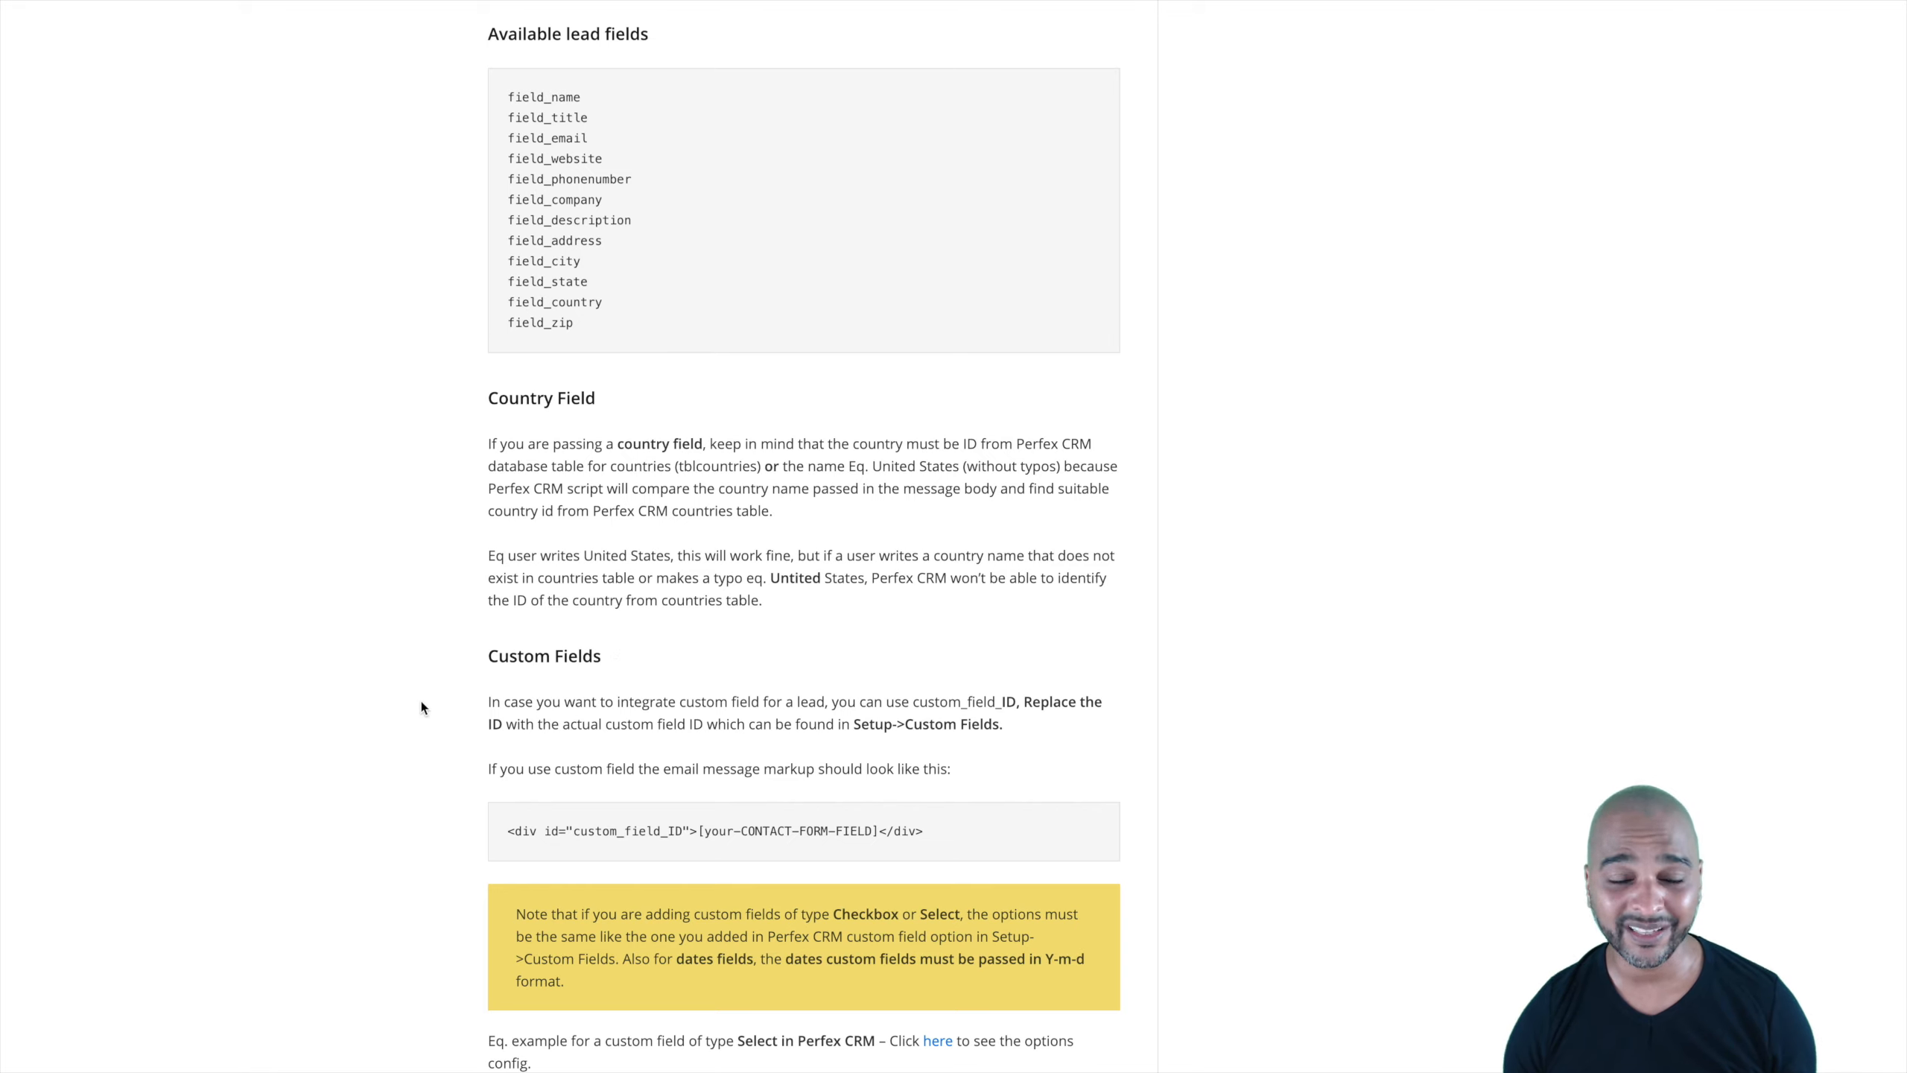
drag(511, 264, 589, 258)
click(514, 260)
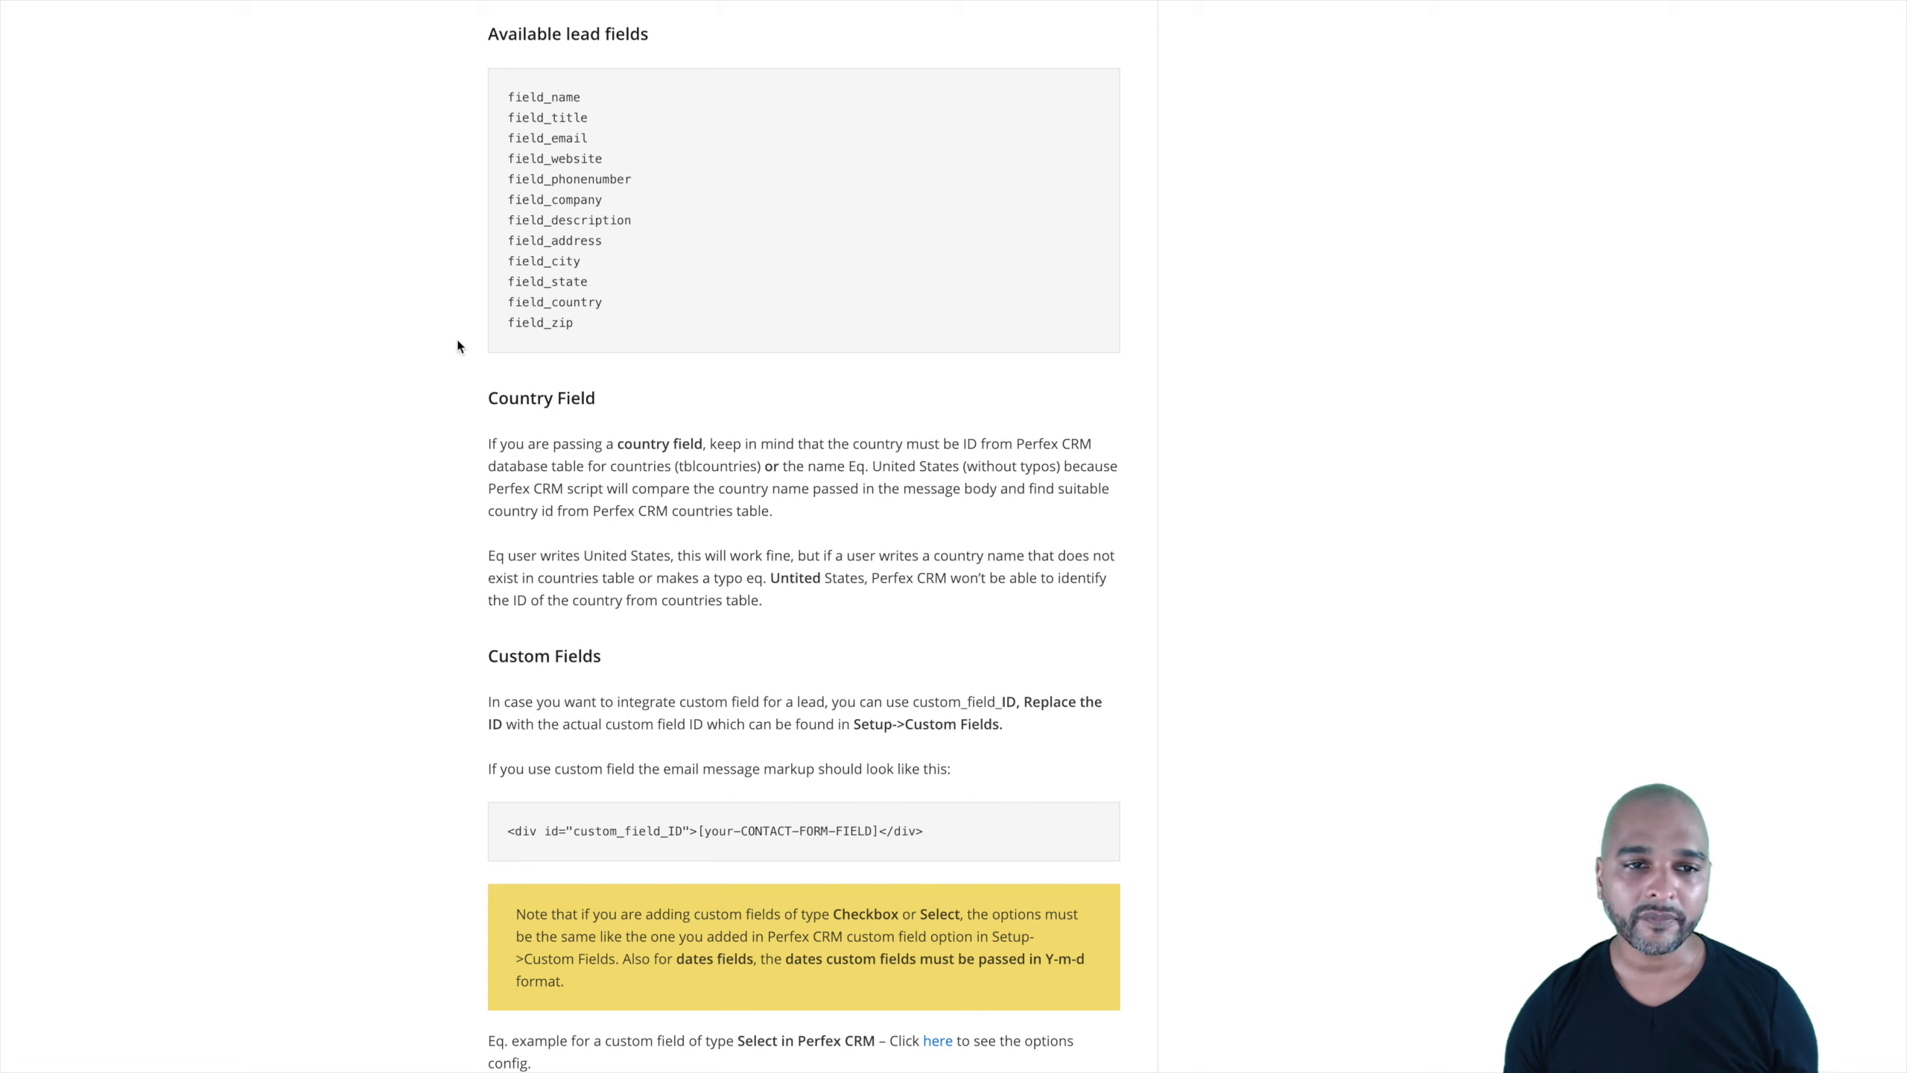
double_click(517, 96)
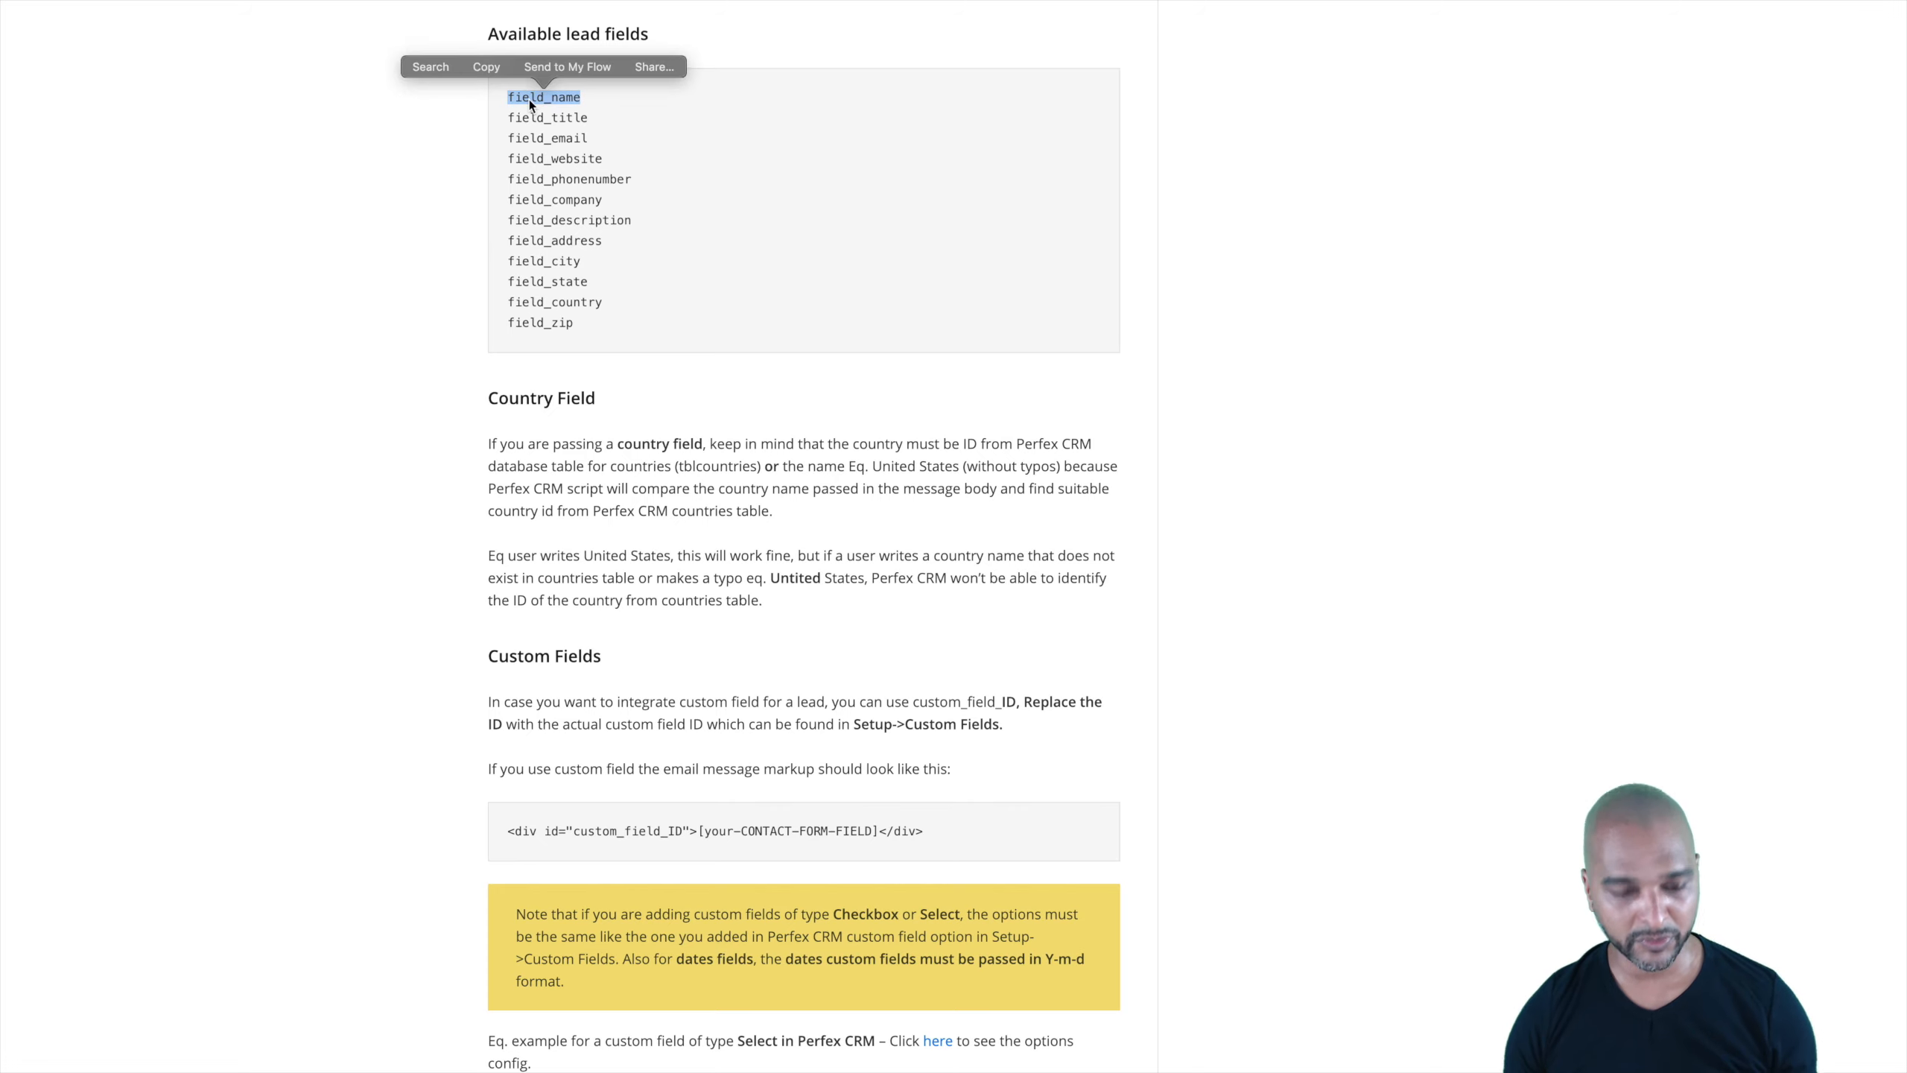
Step: Replace the Name field's Advanced Custom ID field_1 with field_name
click(369, 155)
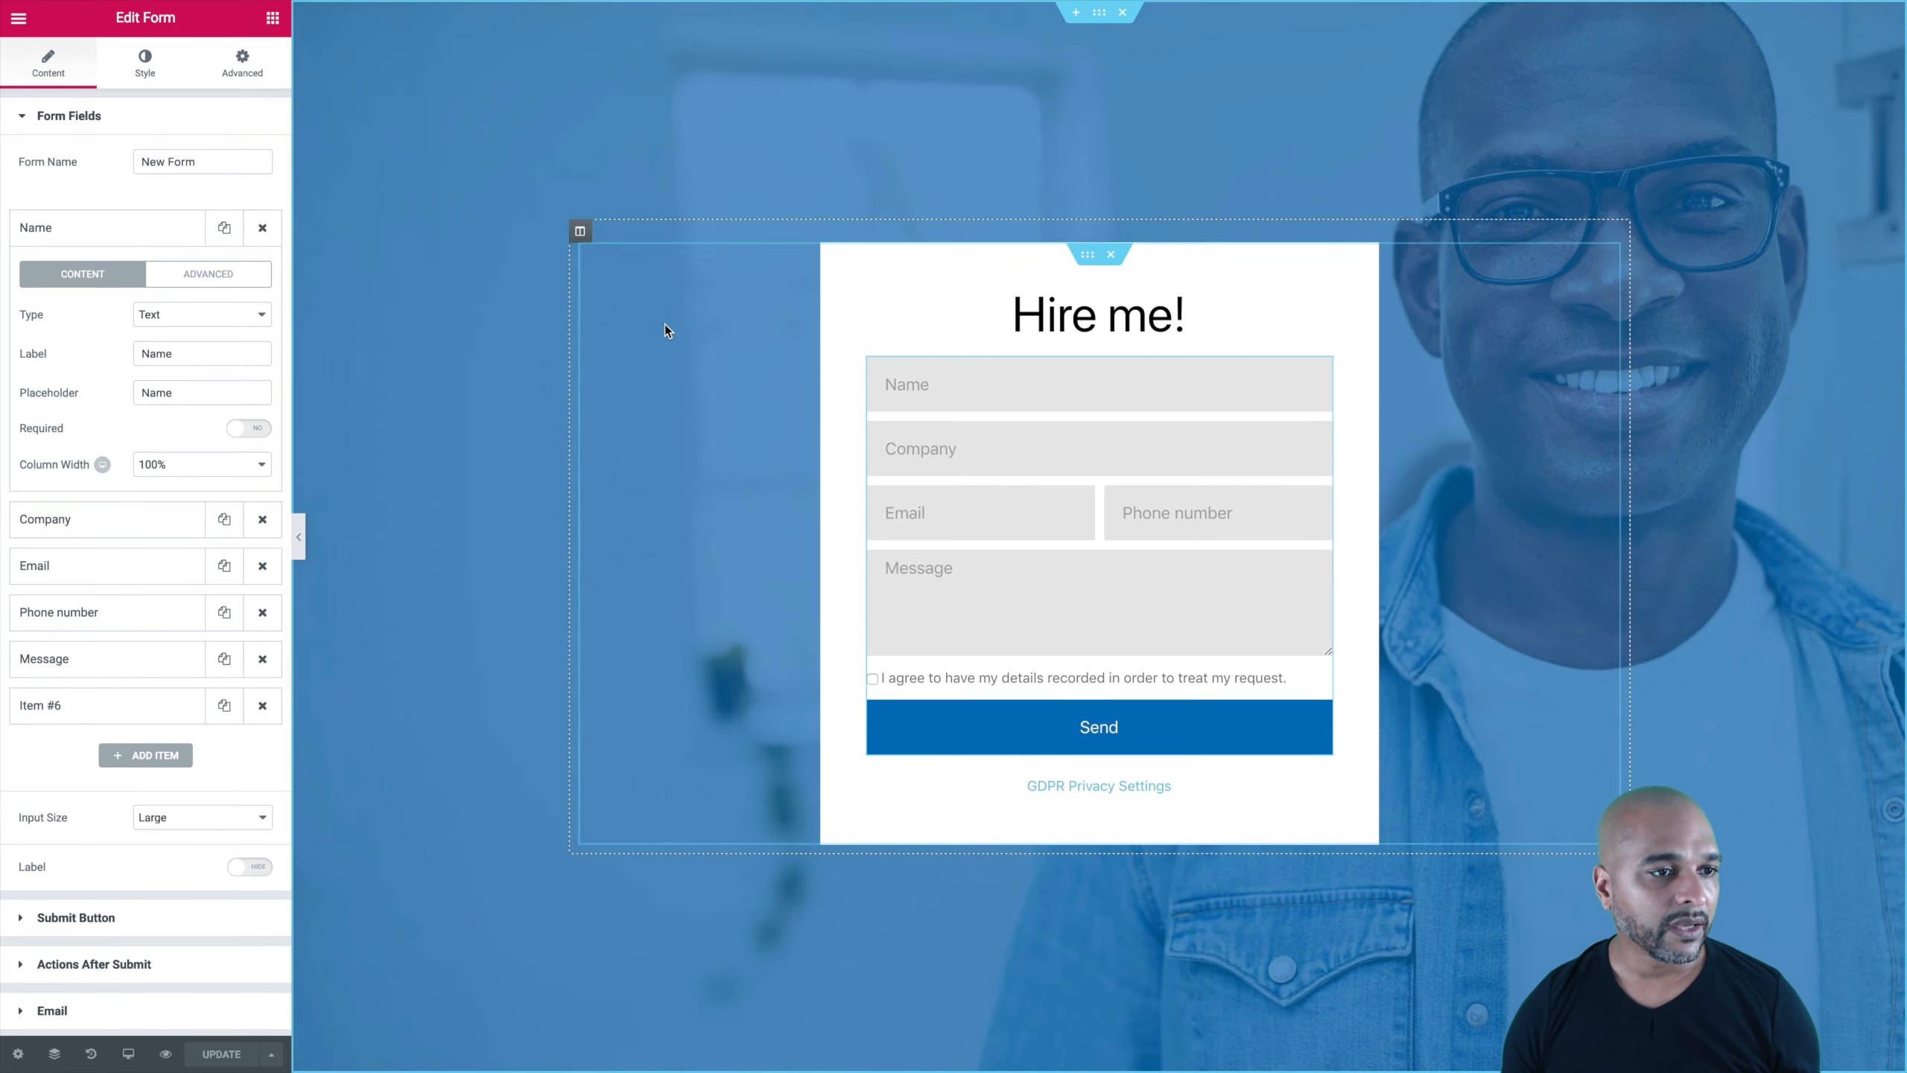
click(97, 238)
click(97, 238)
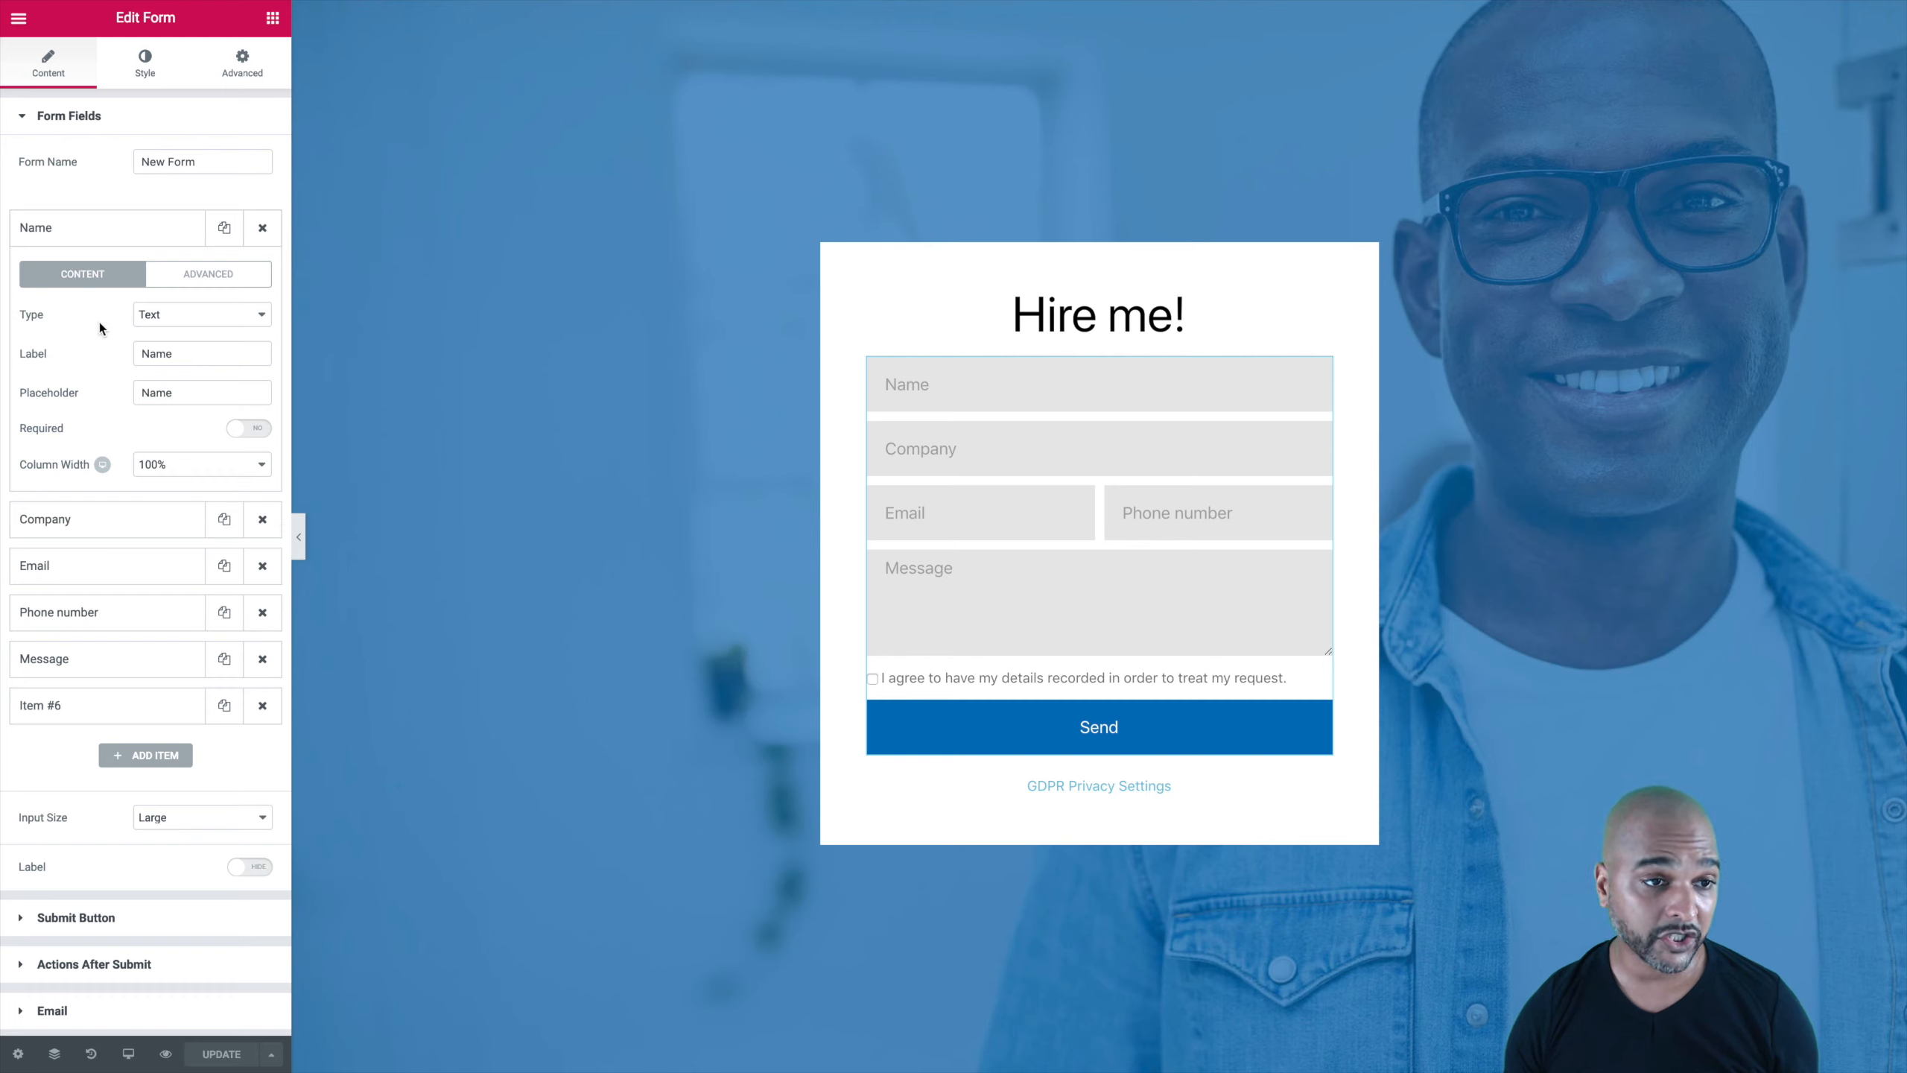
click(186, 284)
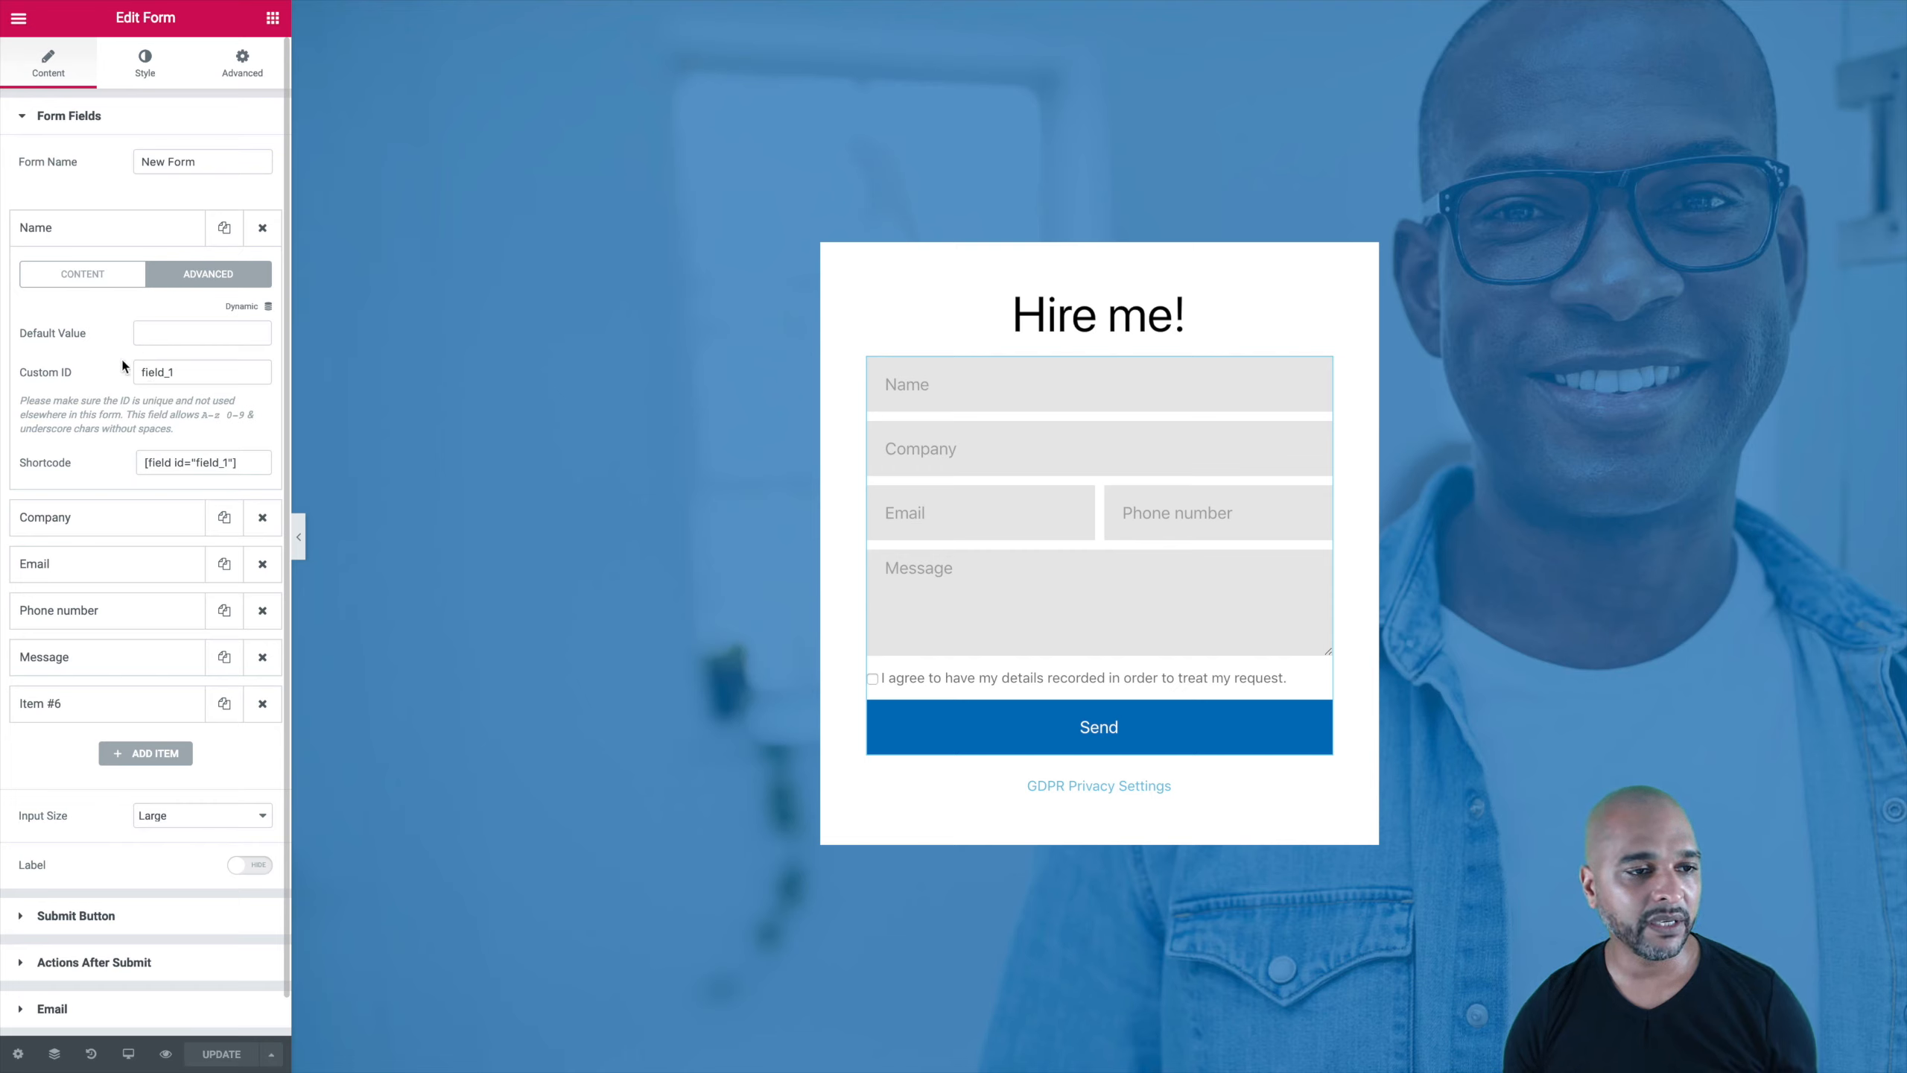
double_click(147, 373)
text(field_name)
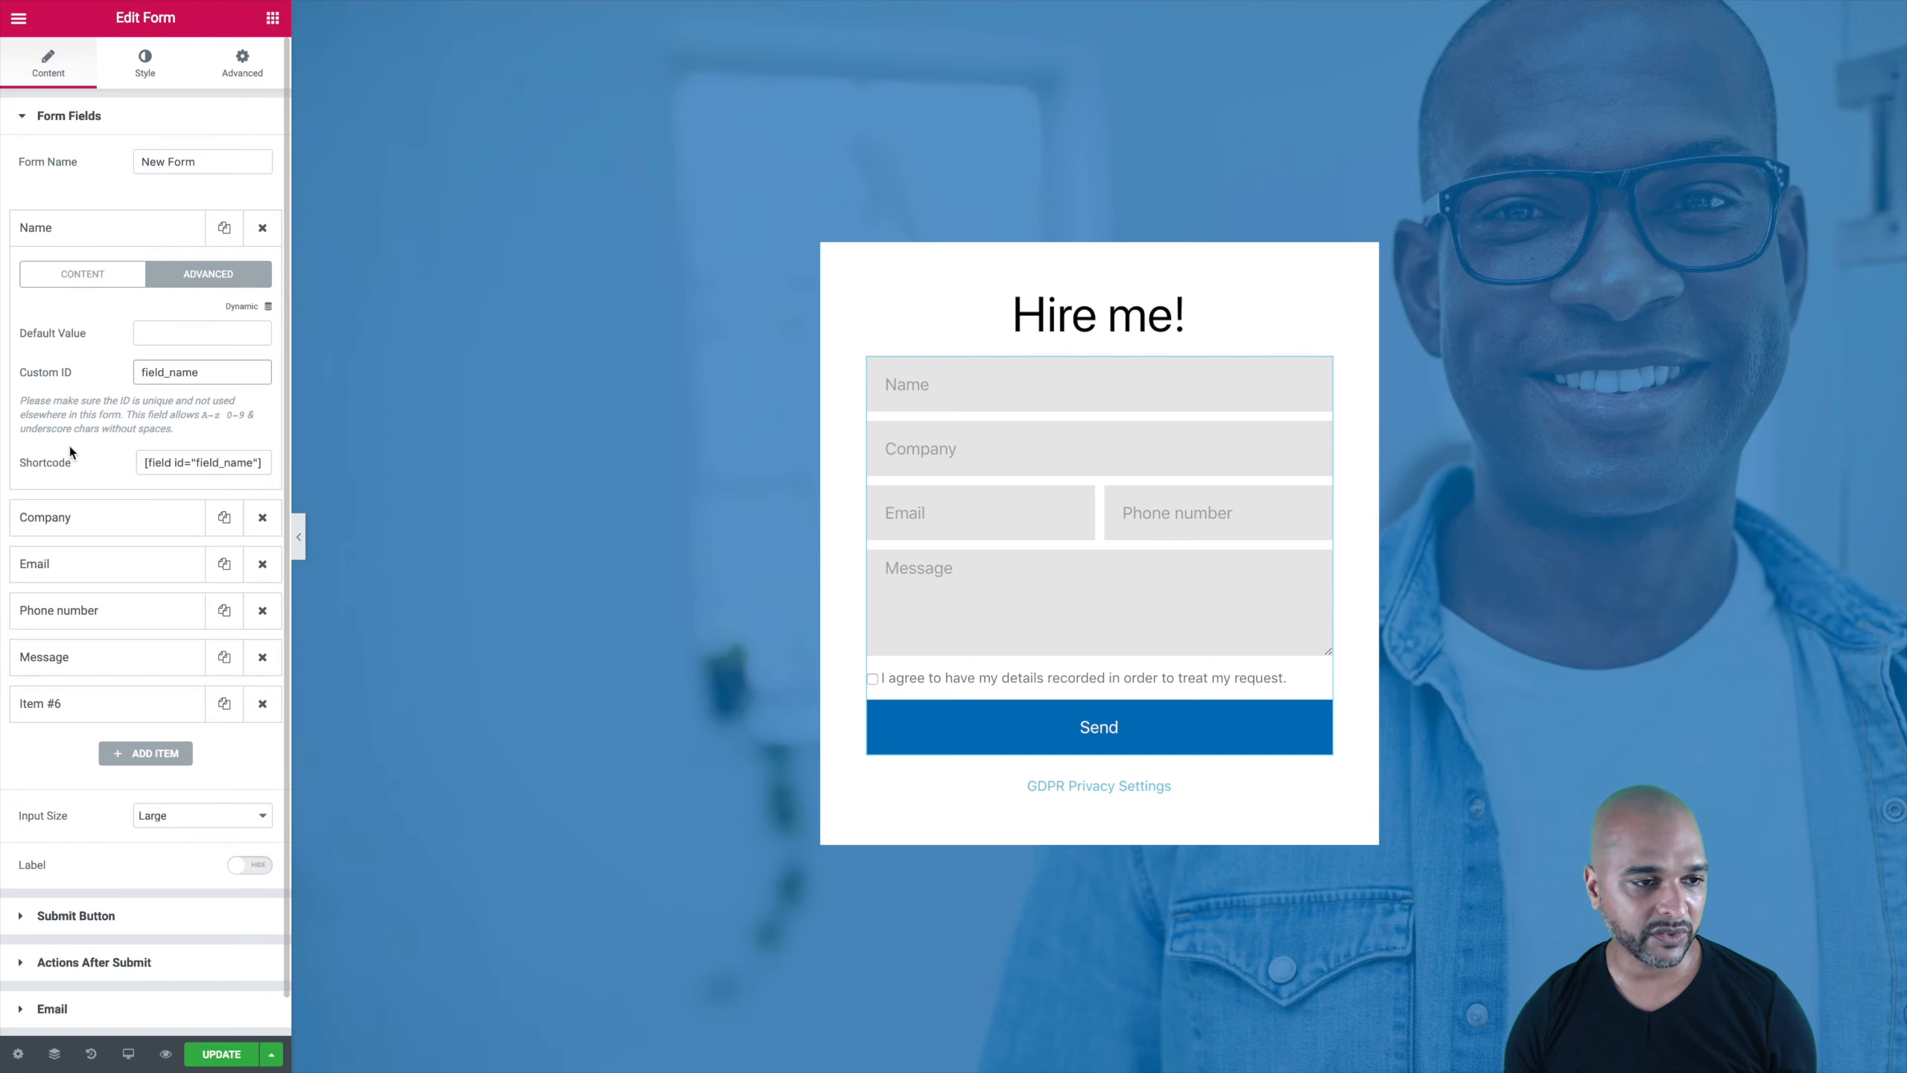
Step: Copy field_company from the docs and paste it as the Company field's Custom ID
click(72, 241)
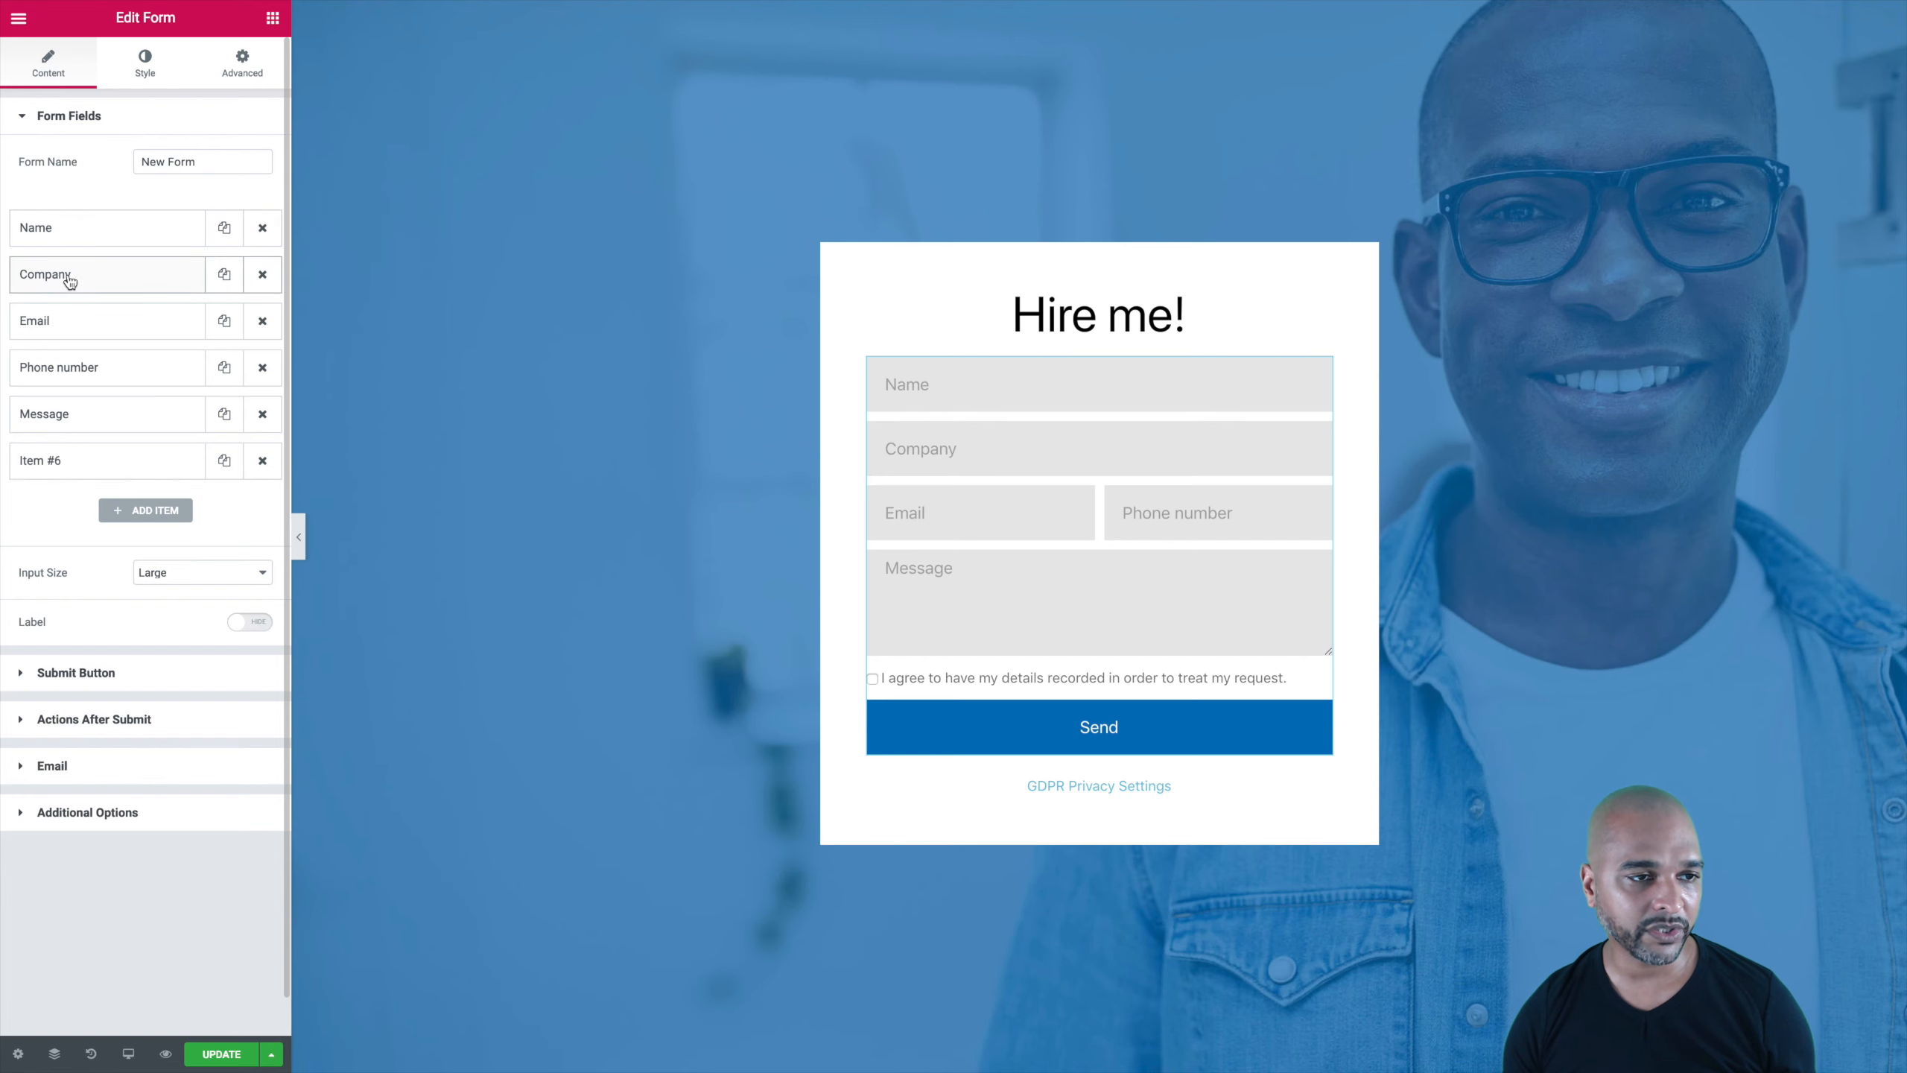
click(63, 280)
click(208, 321)
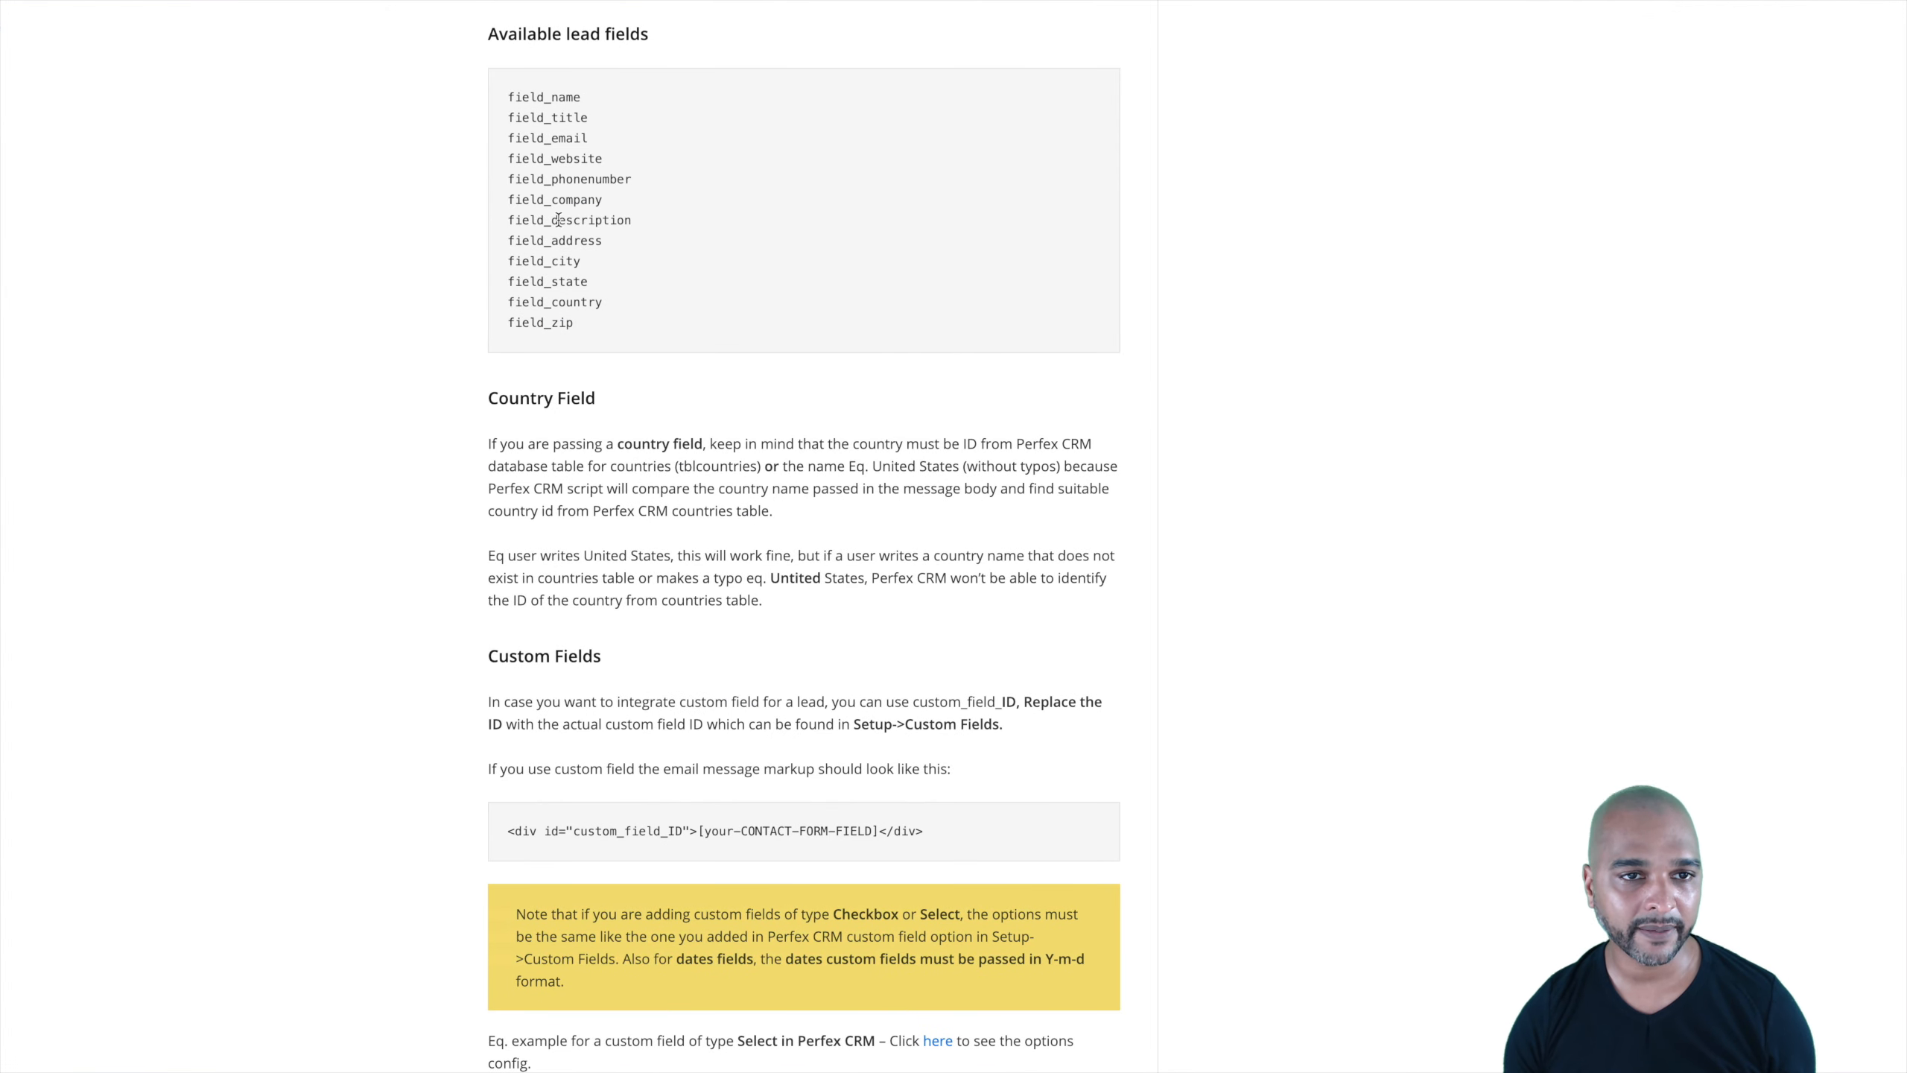
double_click(556, 199)
key(ctrl+c)
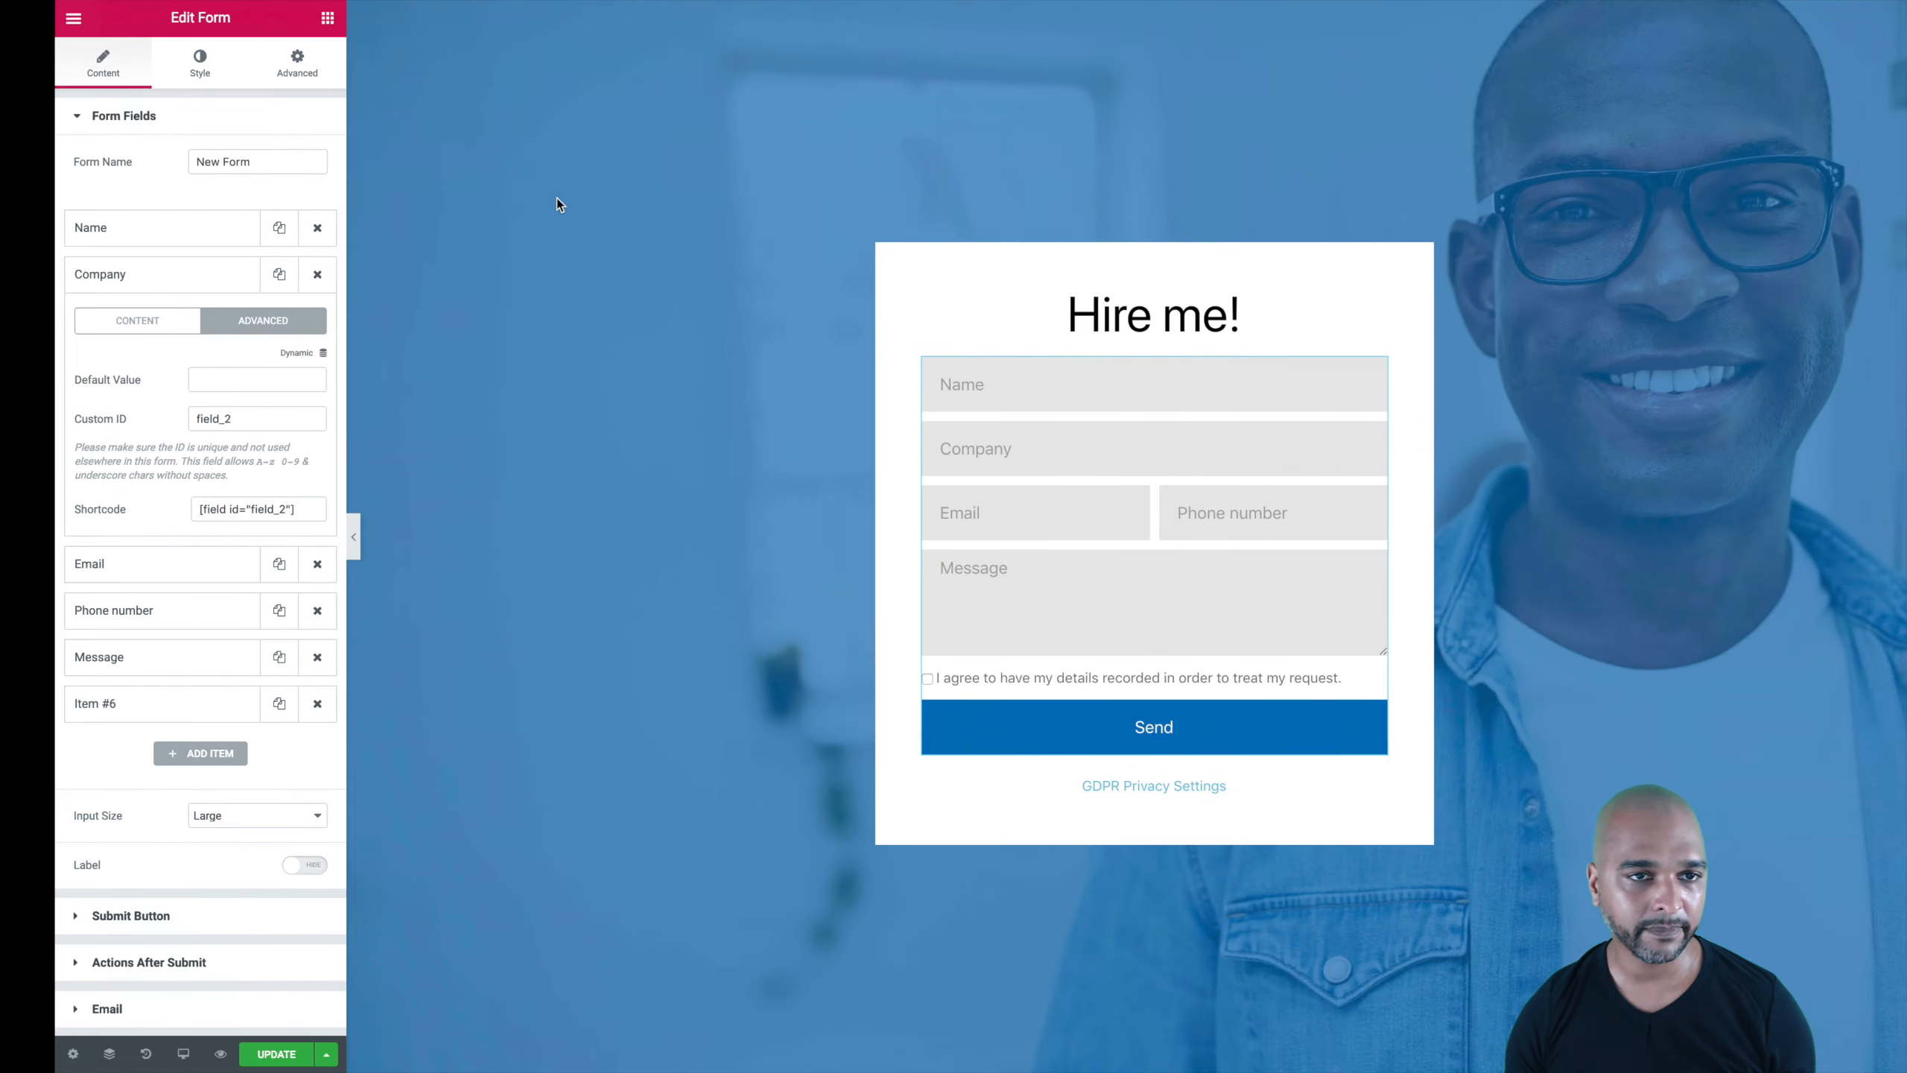
double_click(158, 425)
key(ctrl+v)
Step: Copy field_email from the docs and paste it as the Email field's Custom ID
click(112, 579)
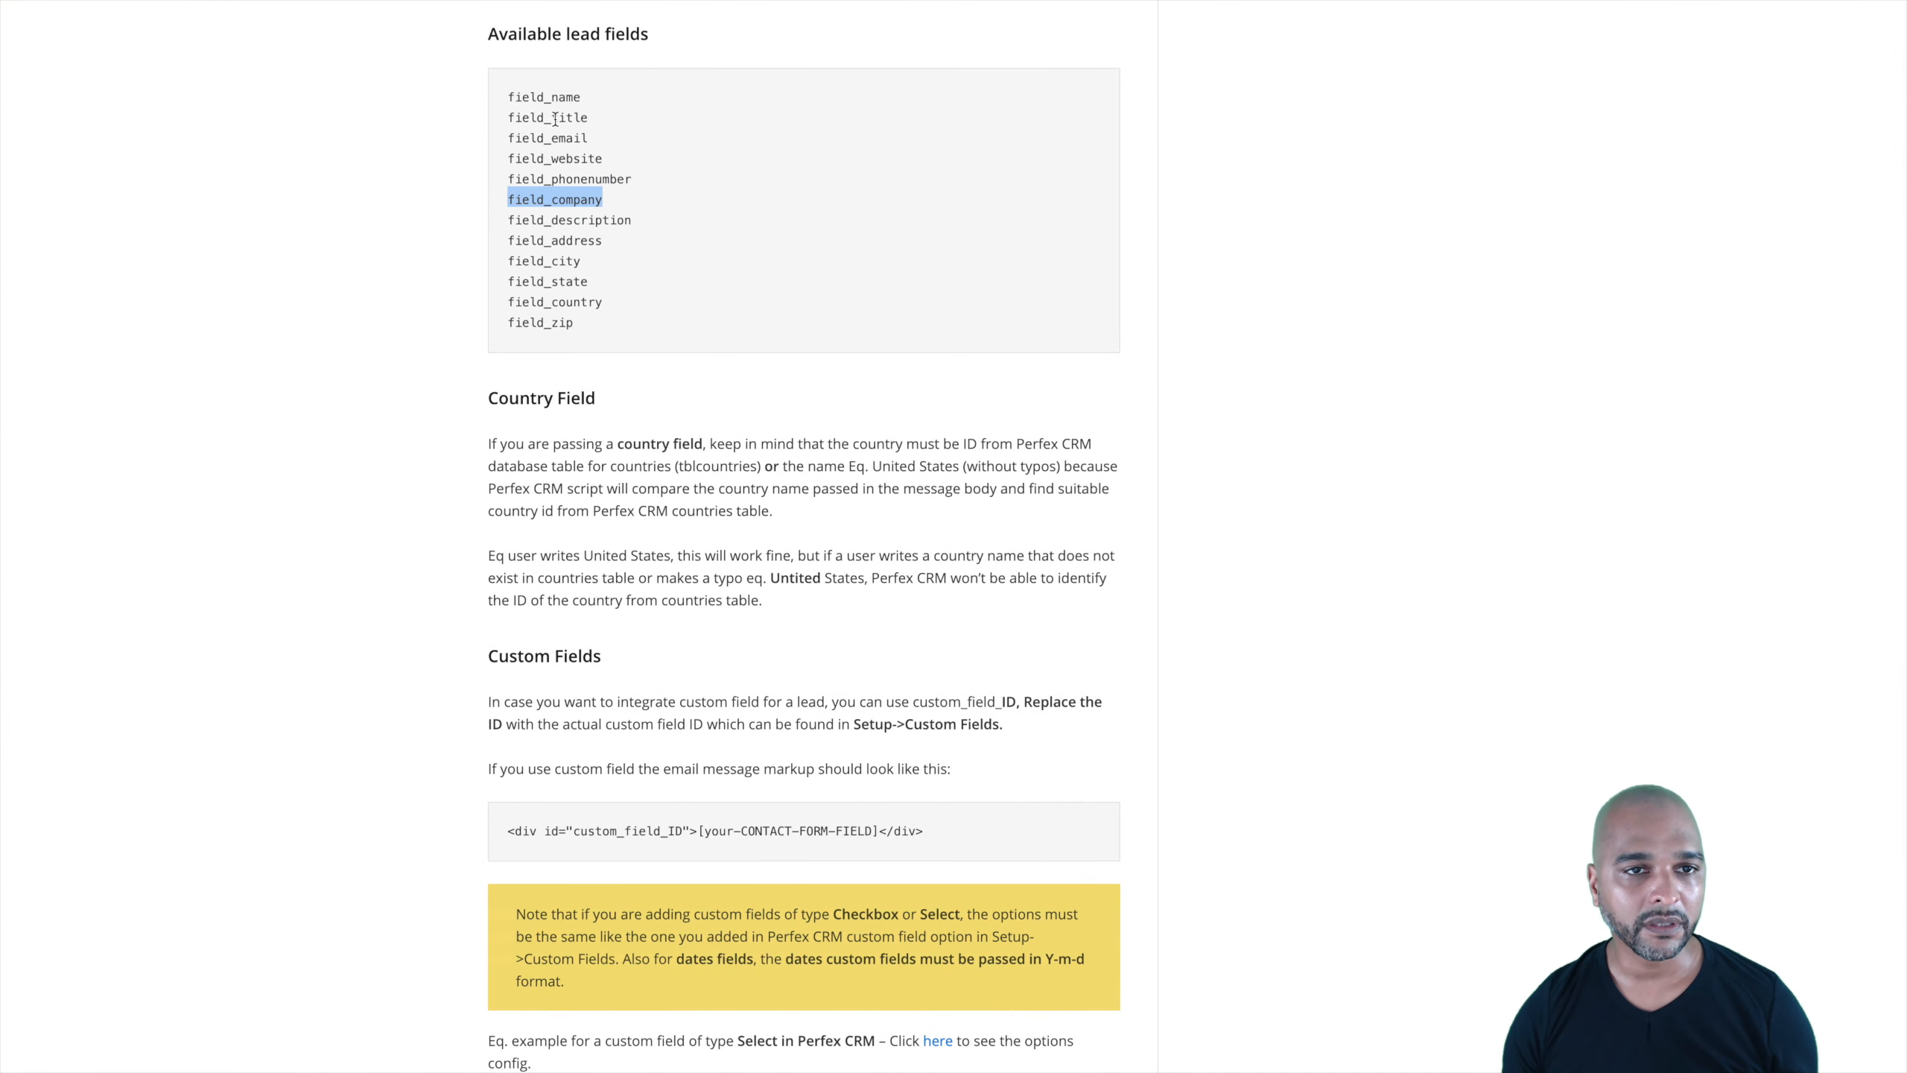
double_click(68, 139)
key(ctrl+c)
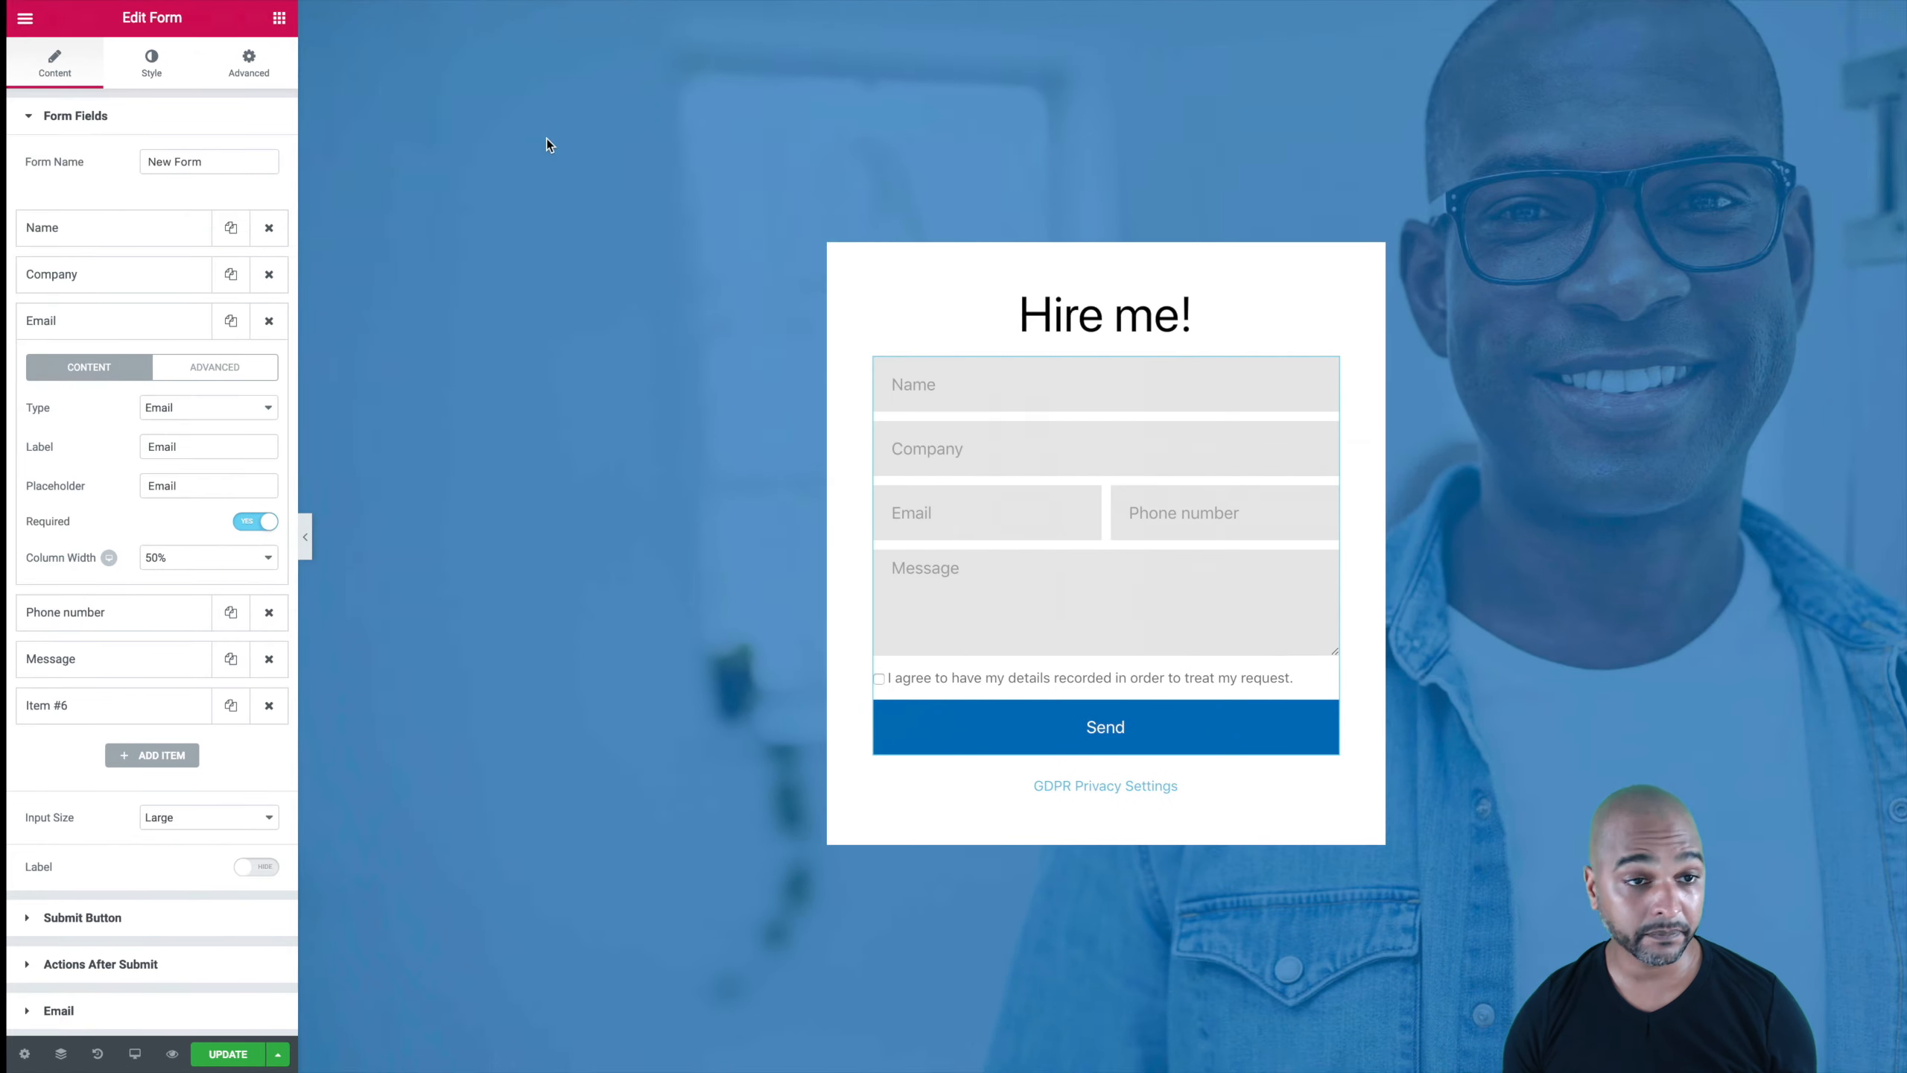
click(216, 369)
double_click(154, 465)
key(ctrl+v)
click(75, 324)
Step: Copy field_phonenumber from the docs and paste it as the Phone number field's Custom ID
click(69, 380)
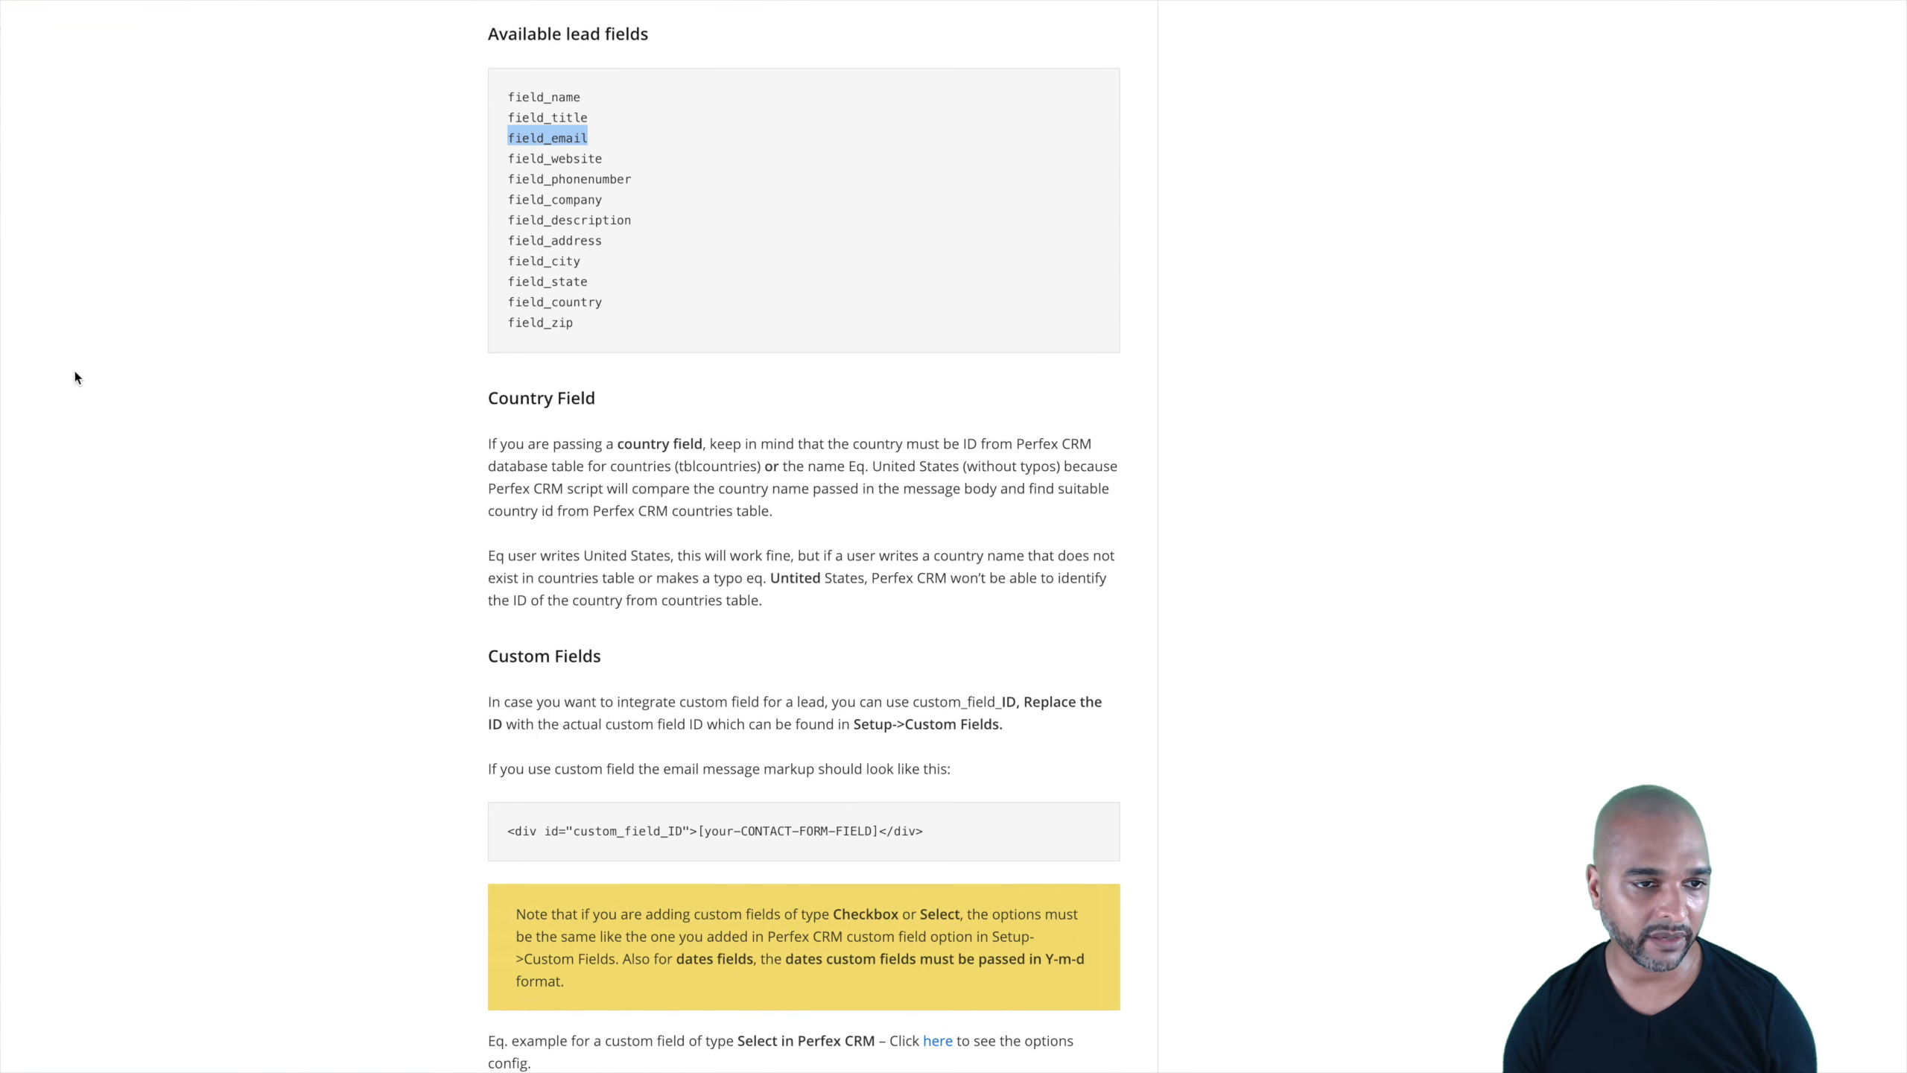
double_click(560, 178)
key(ctrl+c)
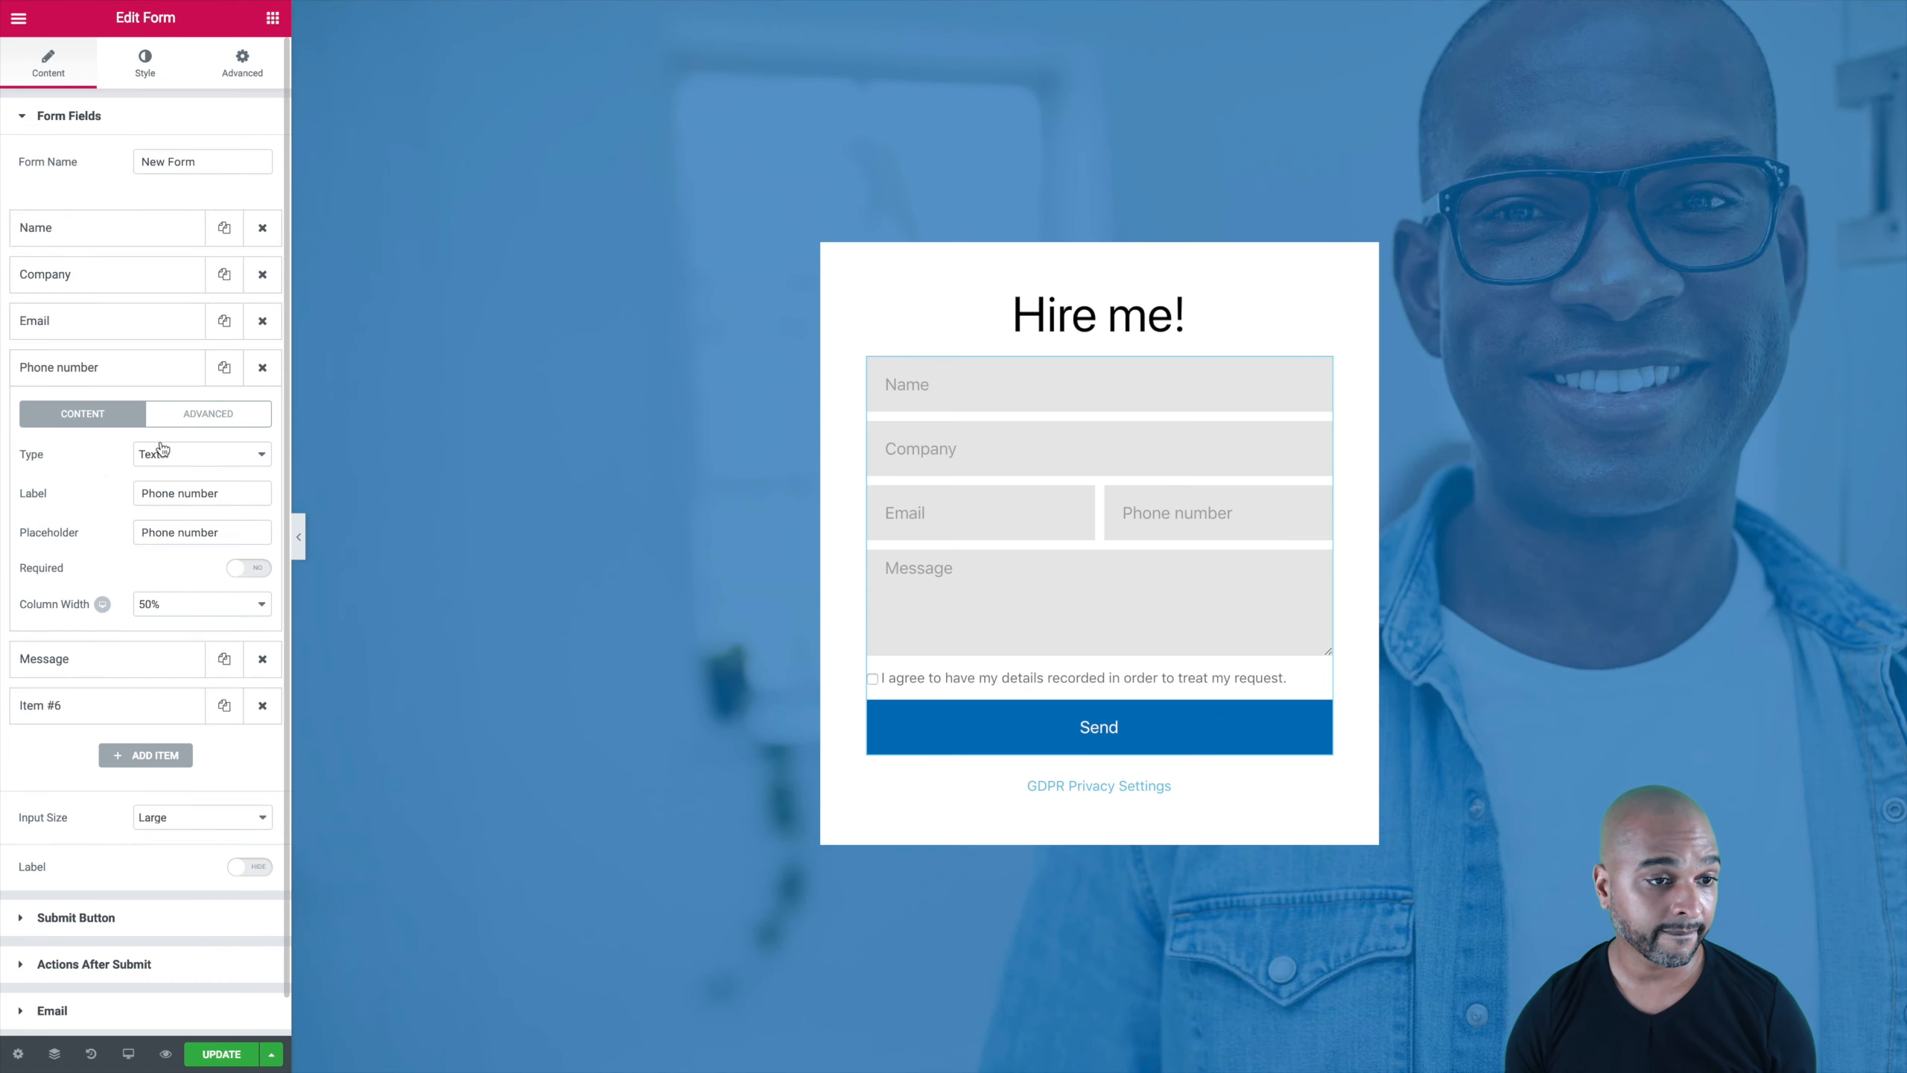
click(184, 415)
click(165, 512)
key(ctrl+a)
key(ctrl+v)
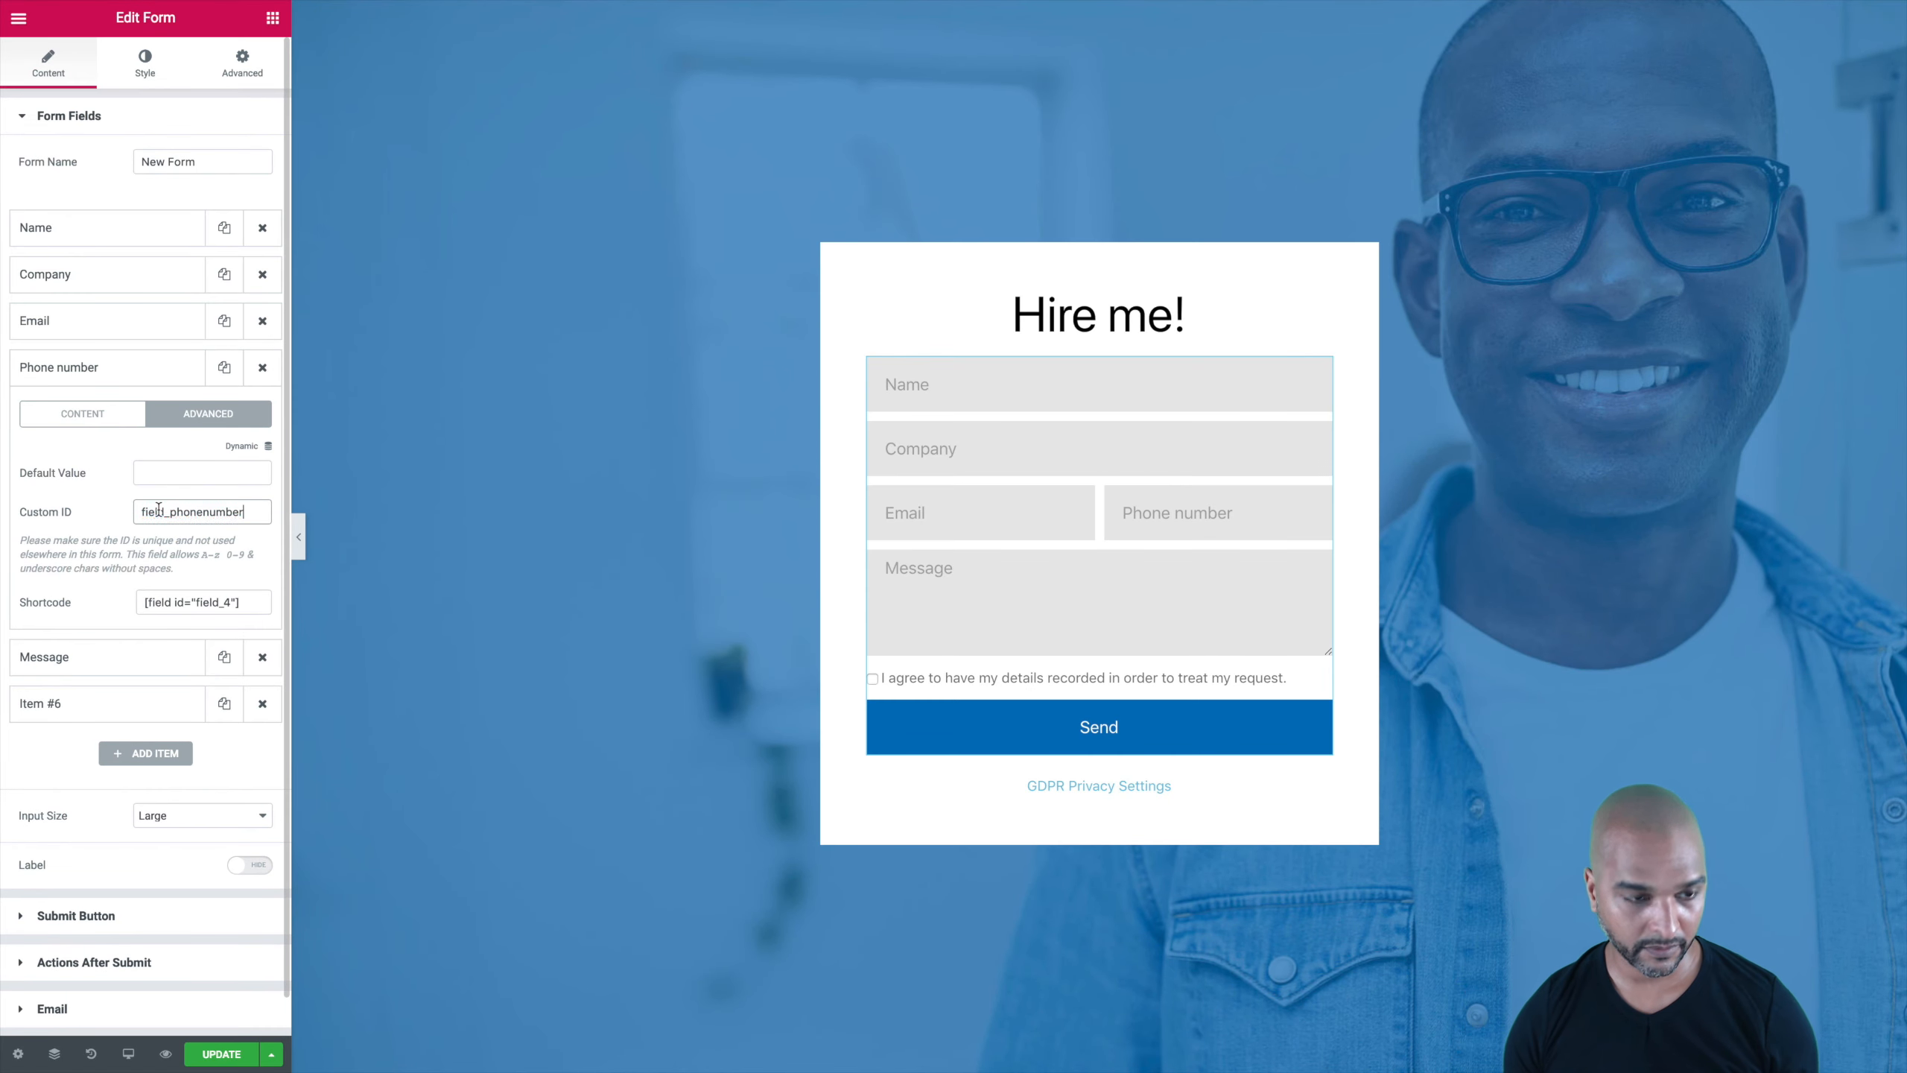
click(73, 375)
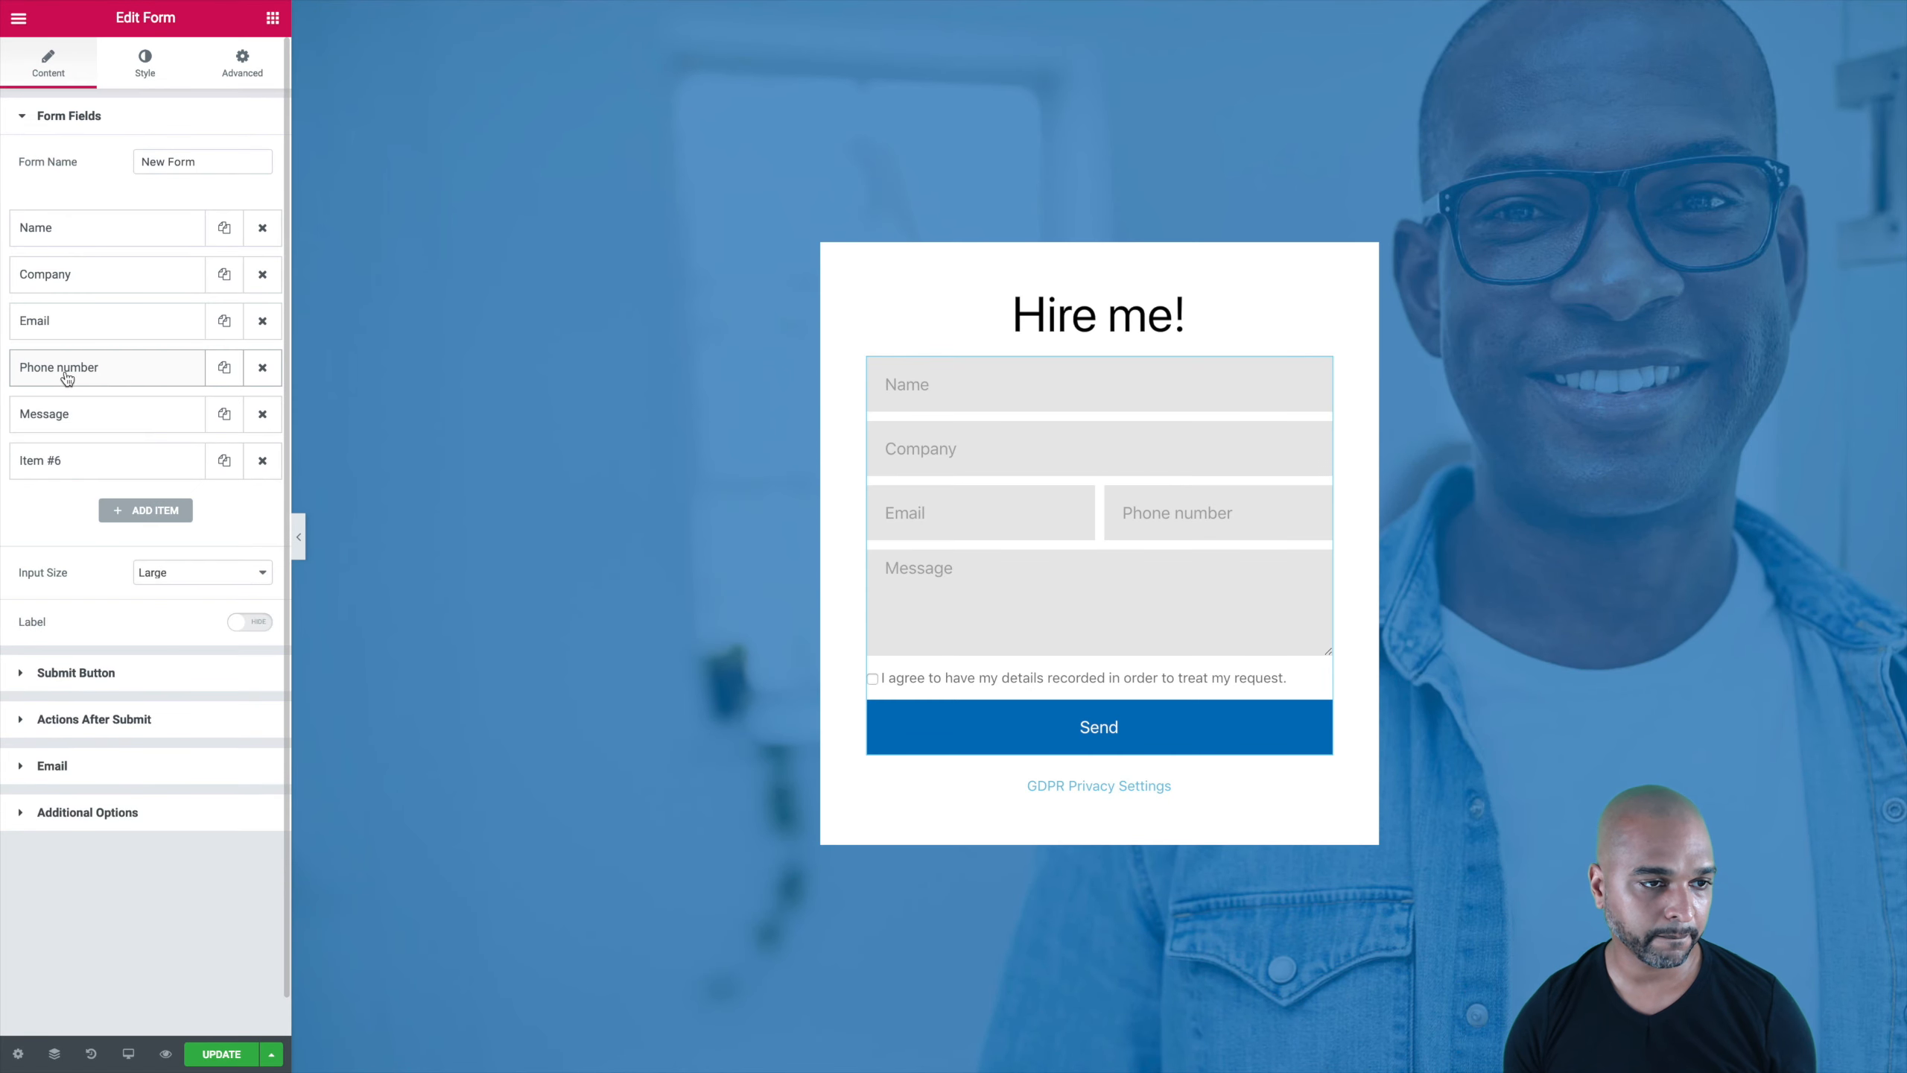
click(68, 414)
click(184, 462)
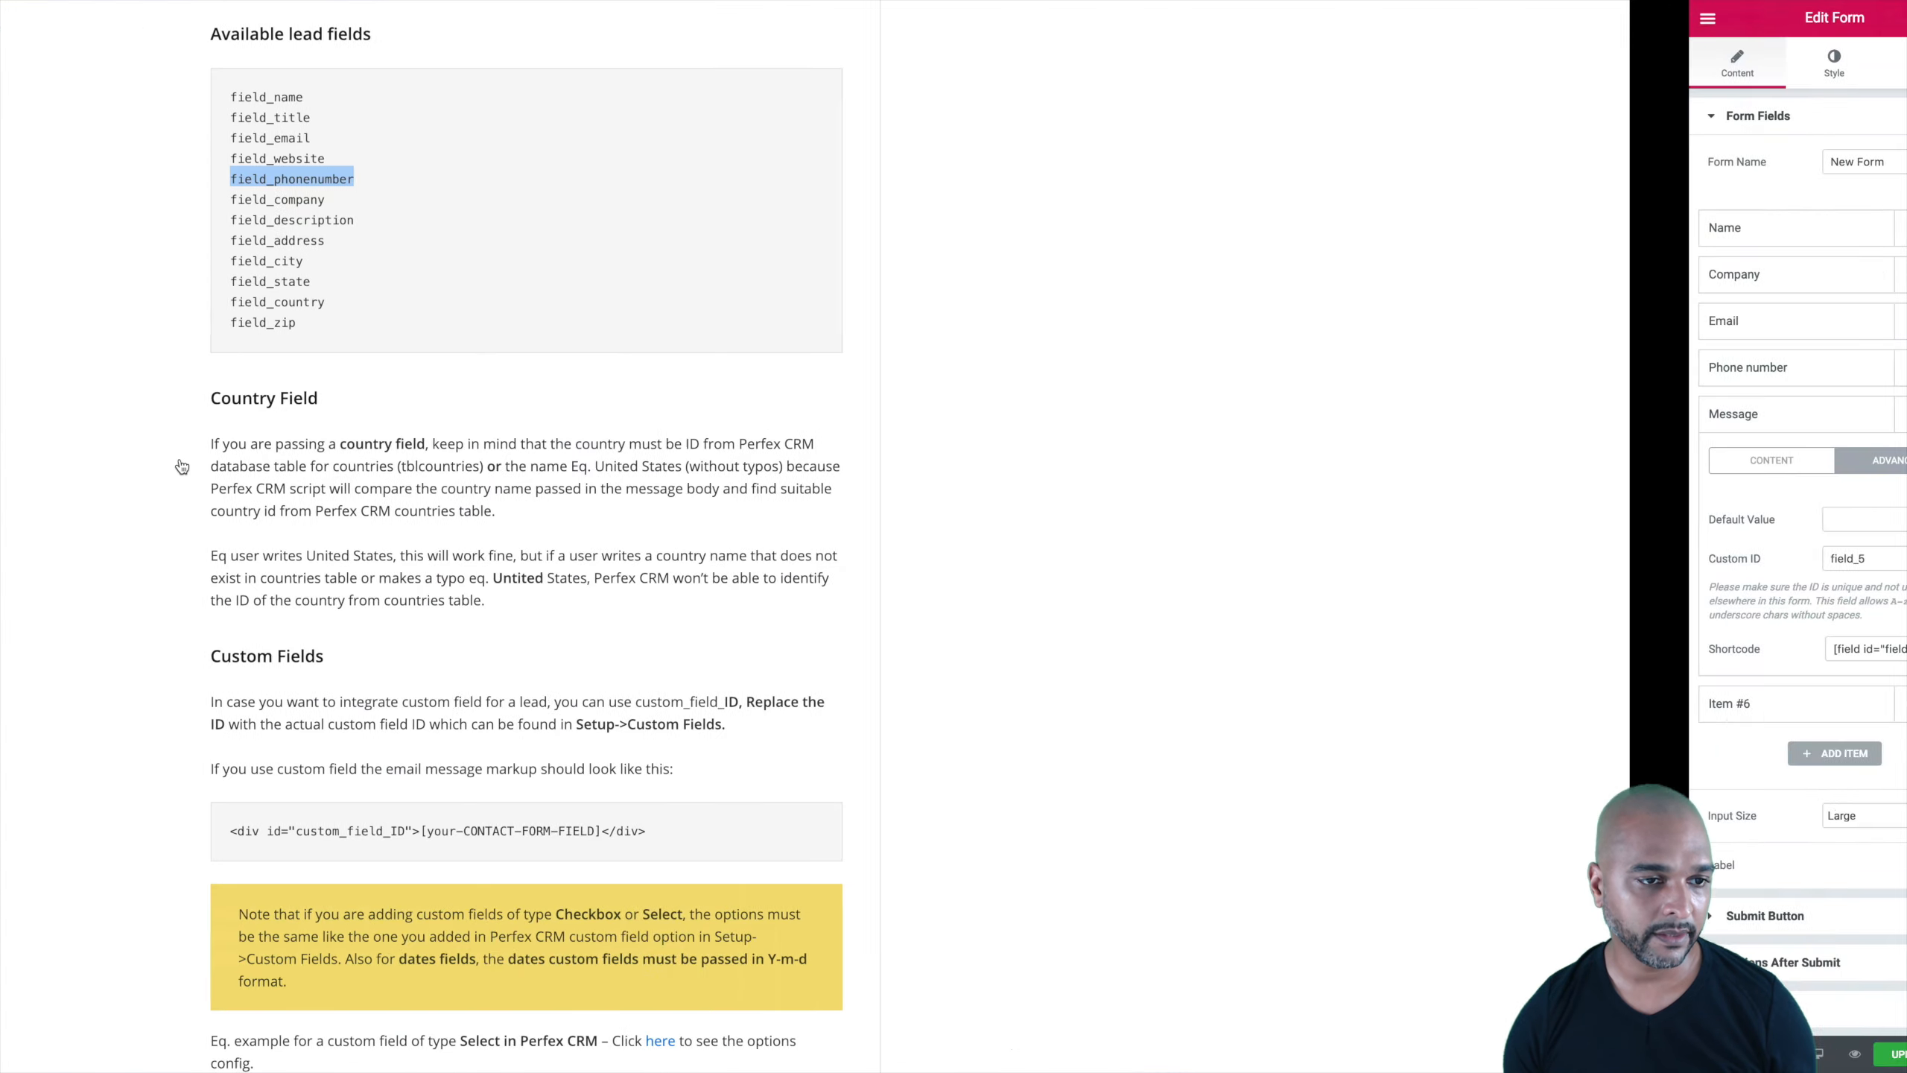
Step: Copy field_description from the docs to replace the Message field's Custom ID field_5
double_click(576, 221)
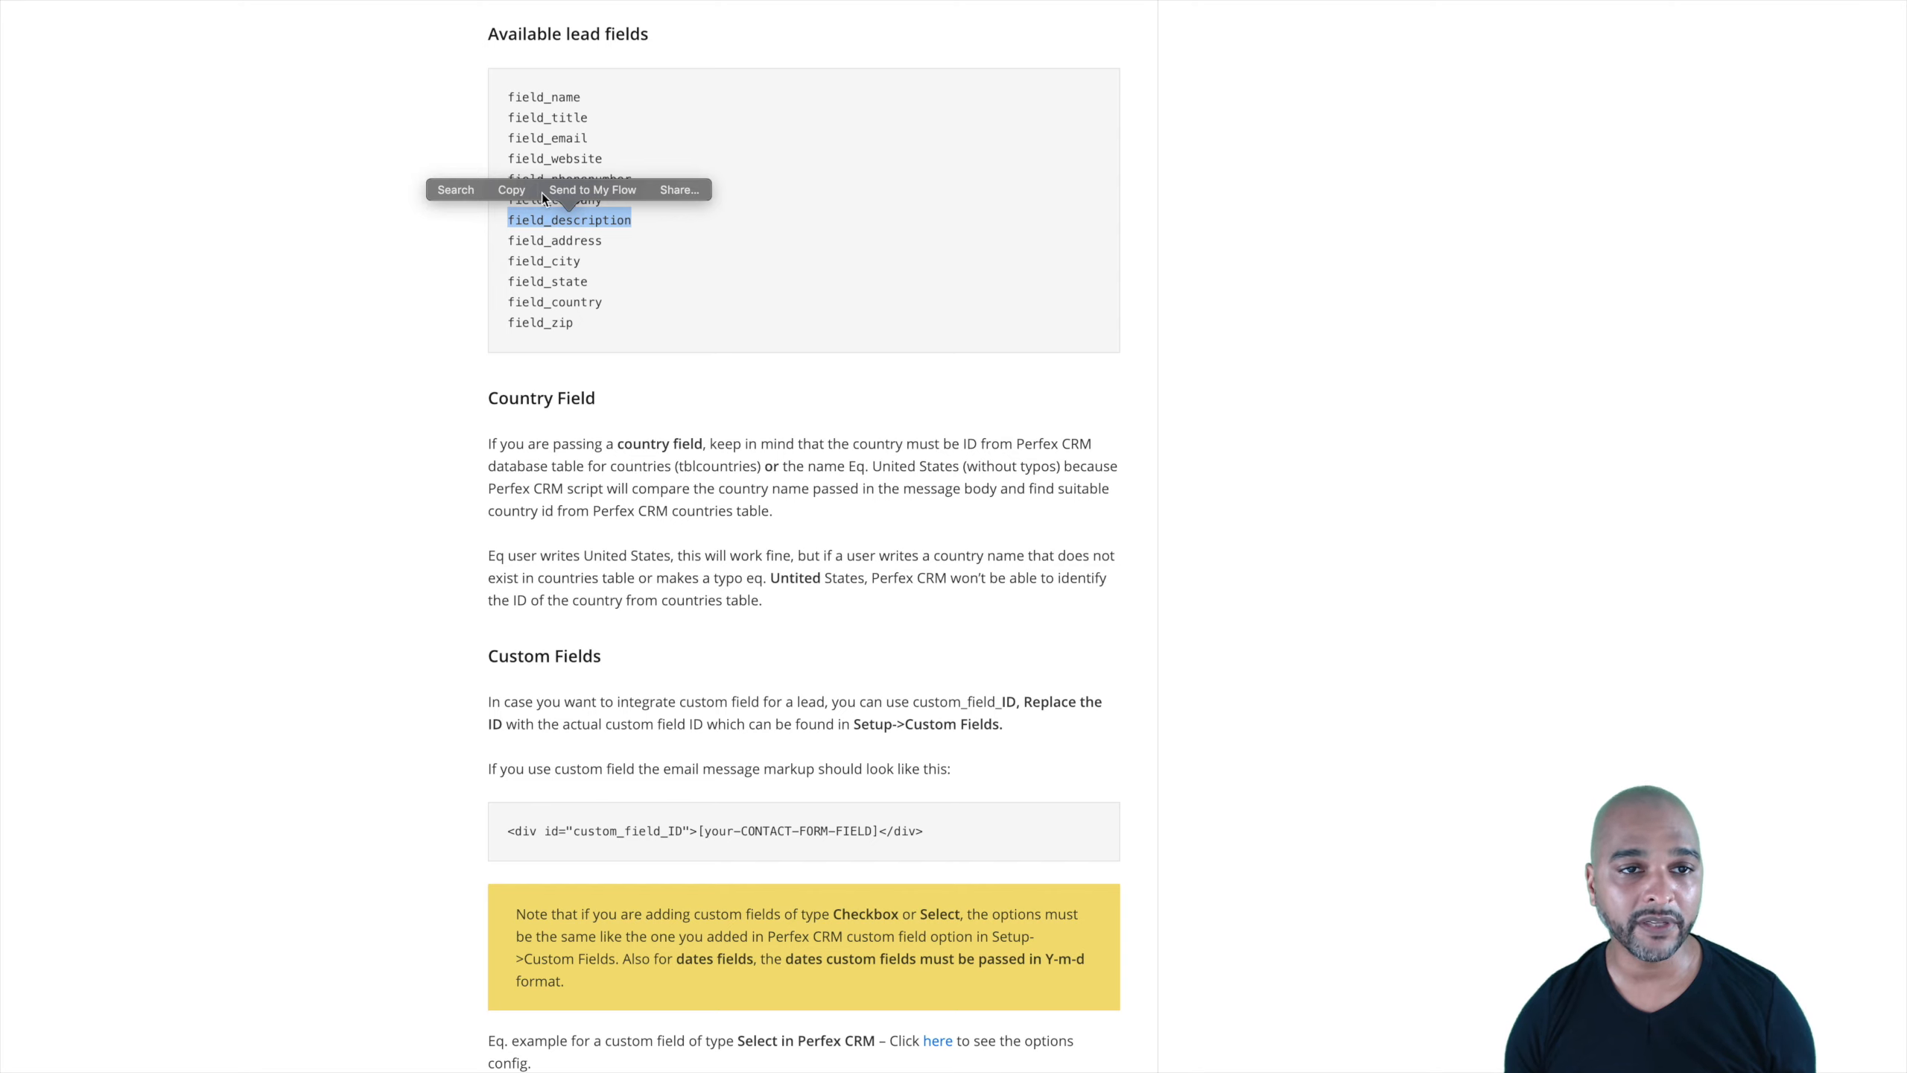
click(520, 223)
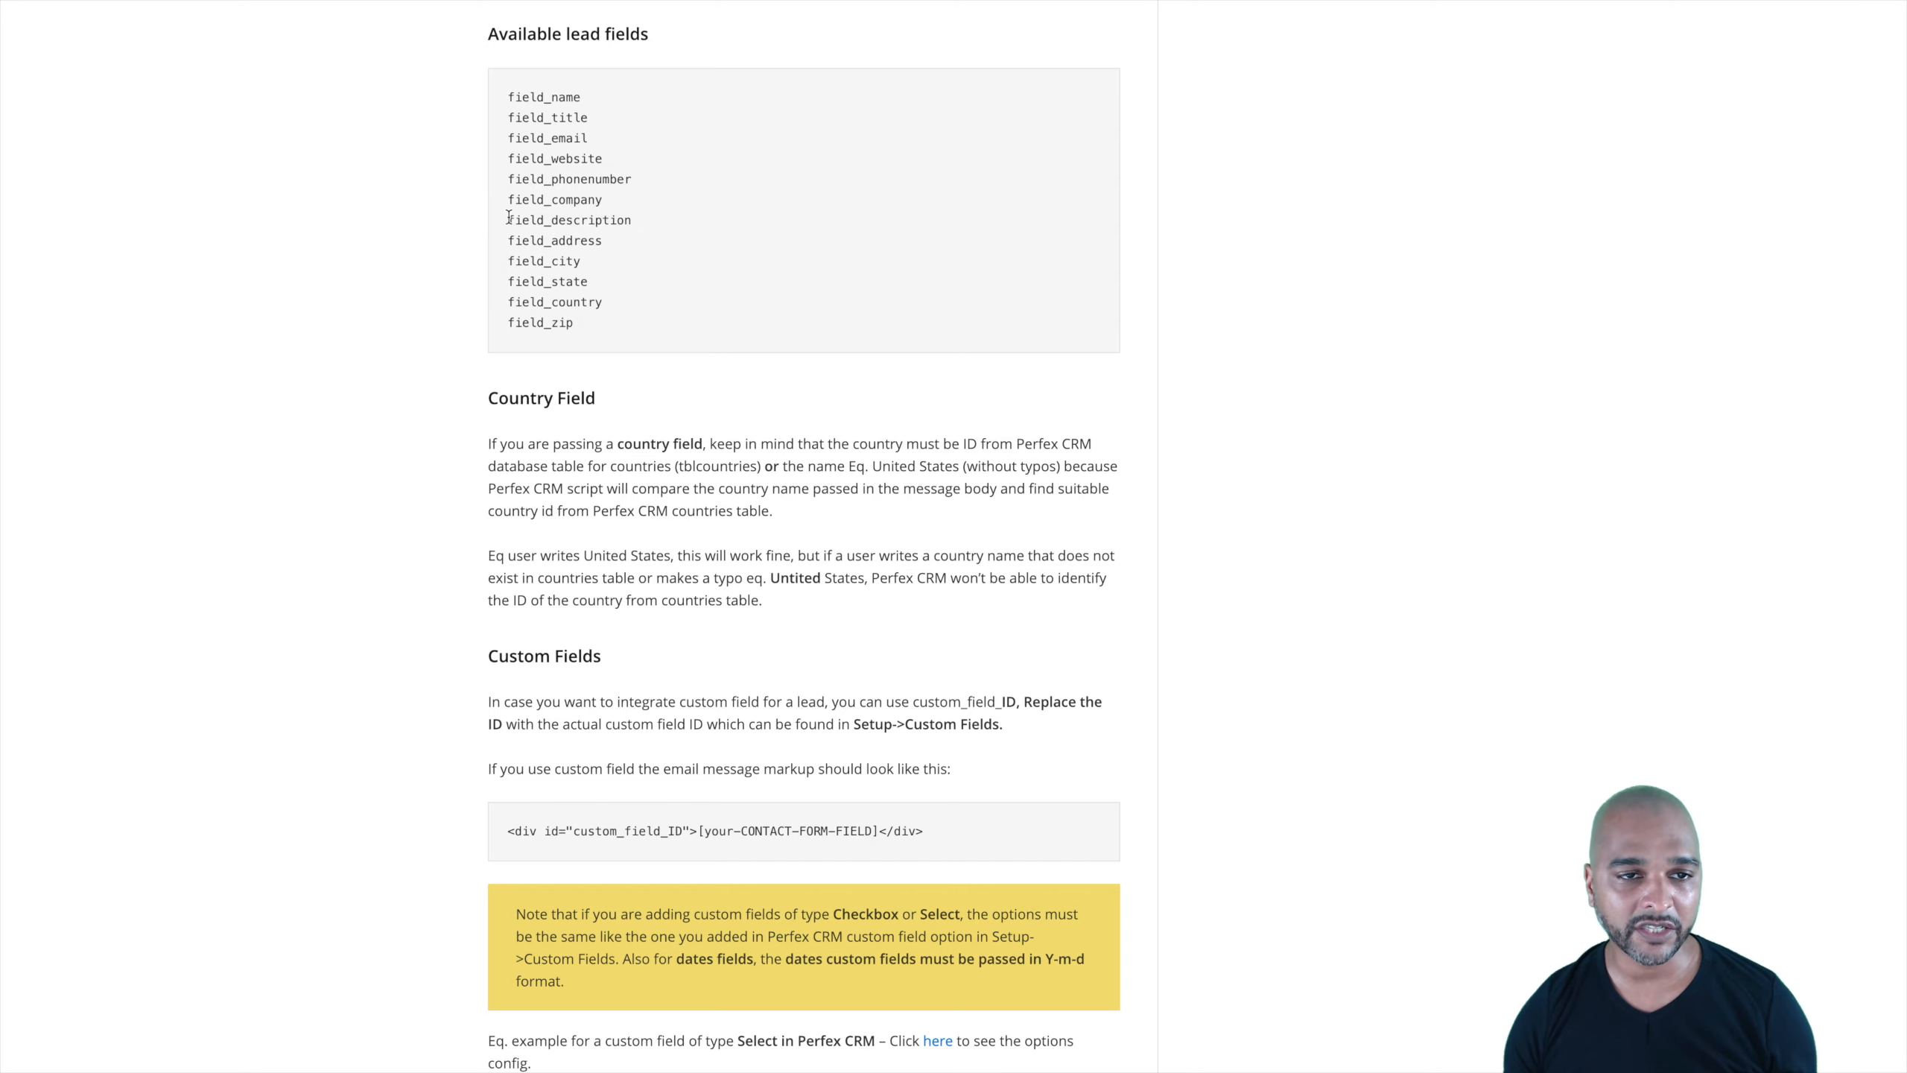
drag(508, 218, 638, 215)
key(ctrl+c)
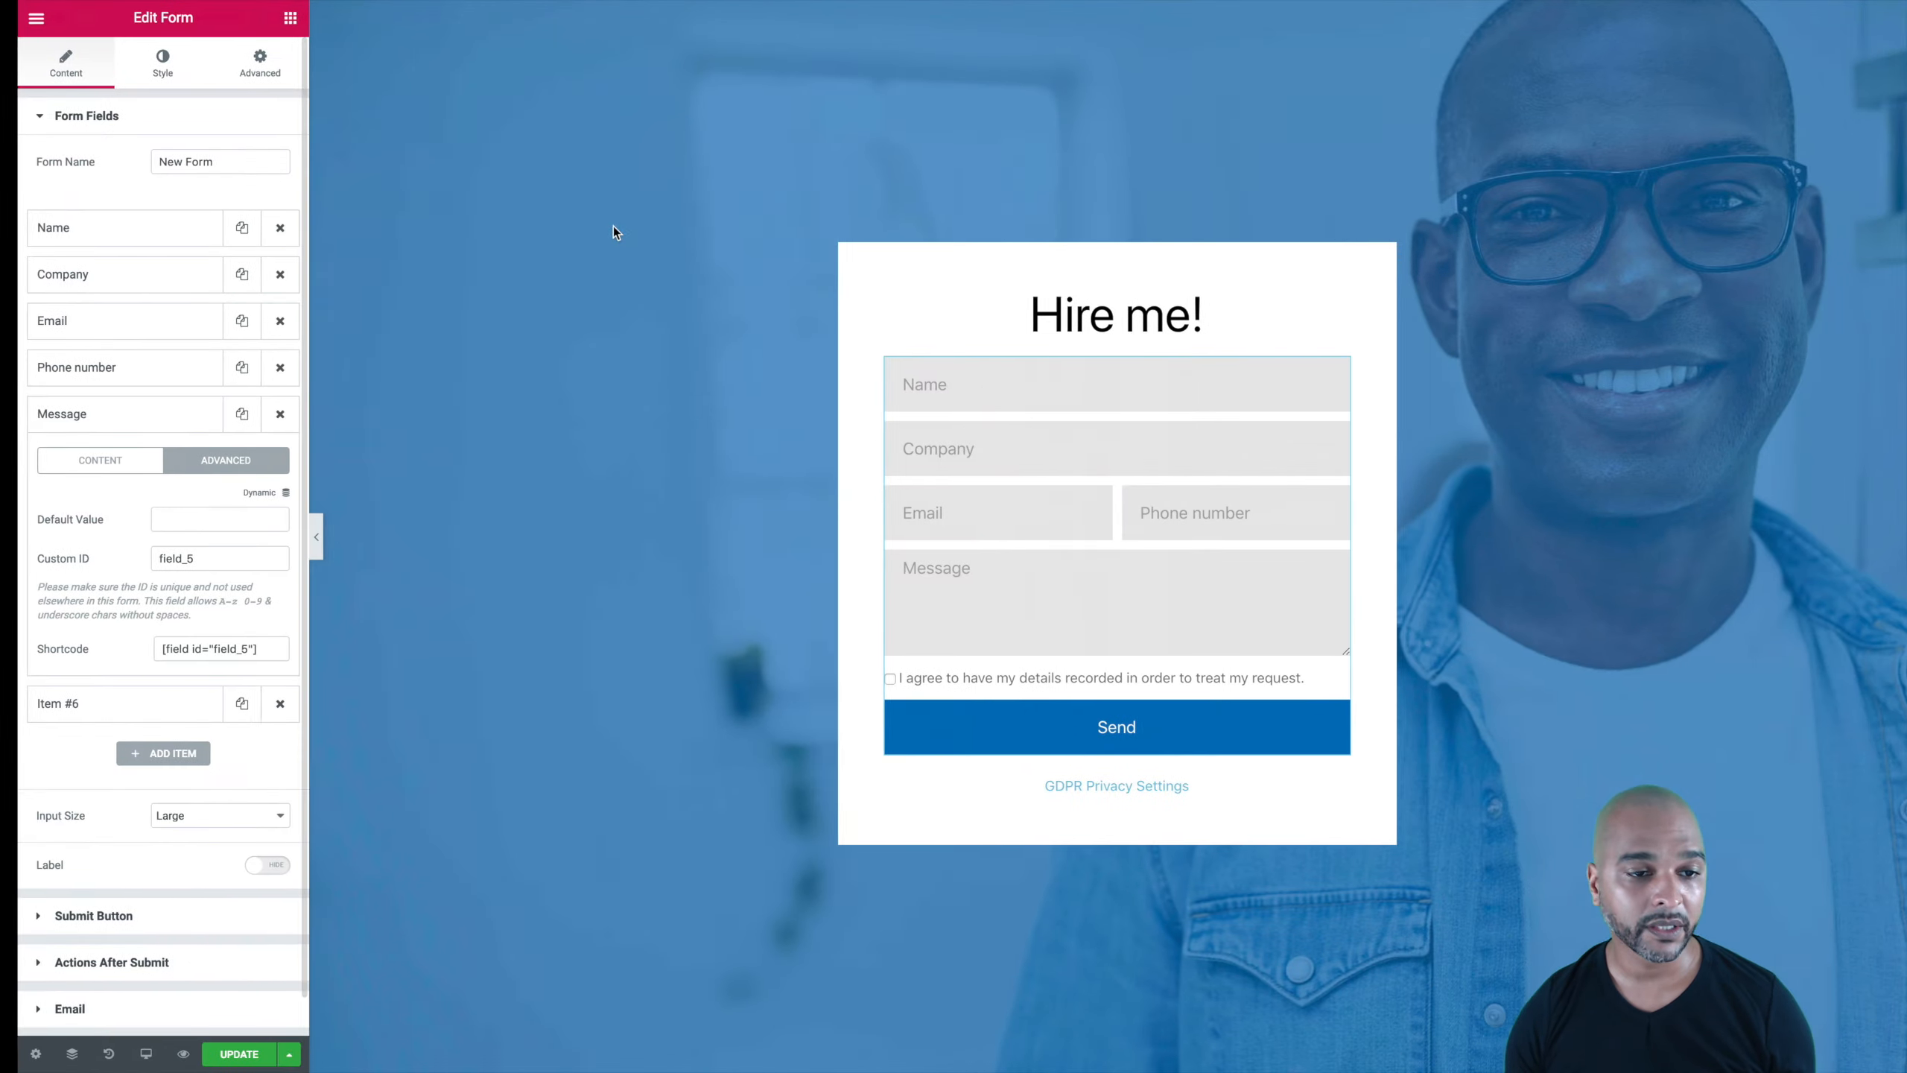
click(145, 556)
double_click(145, 556)
key(ctrl+v)
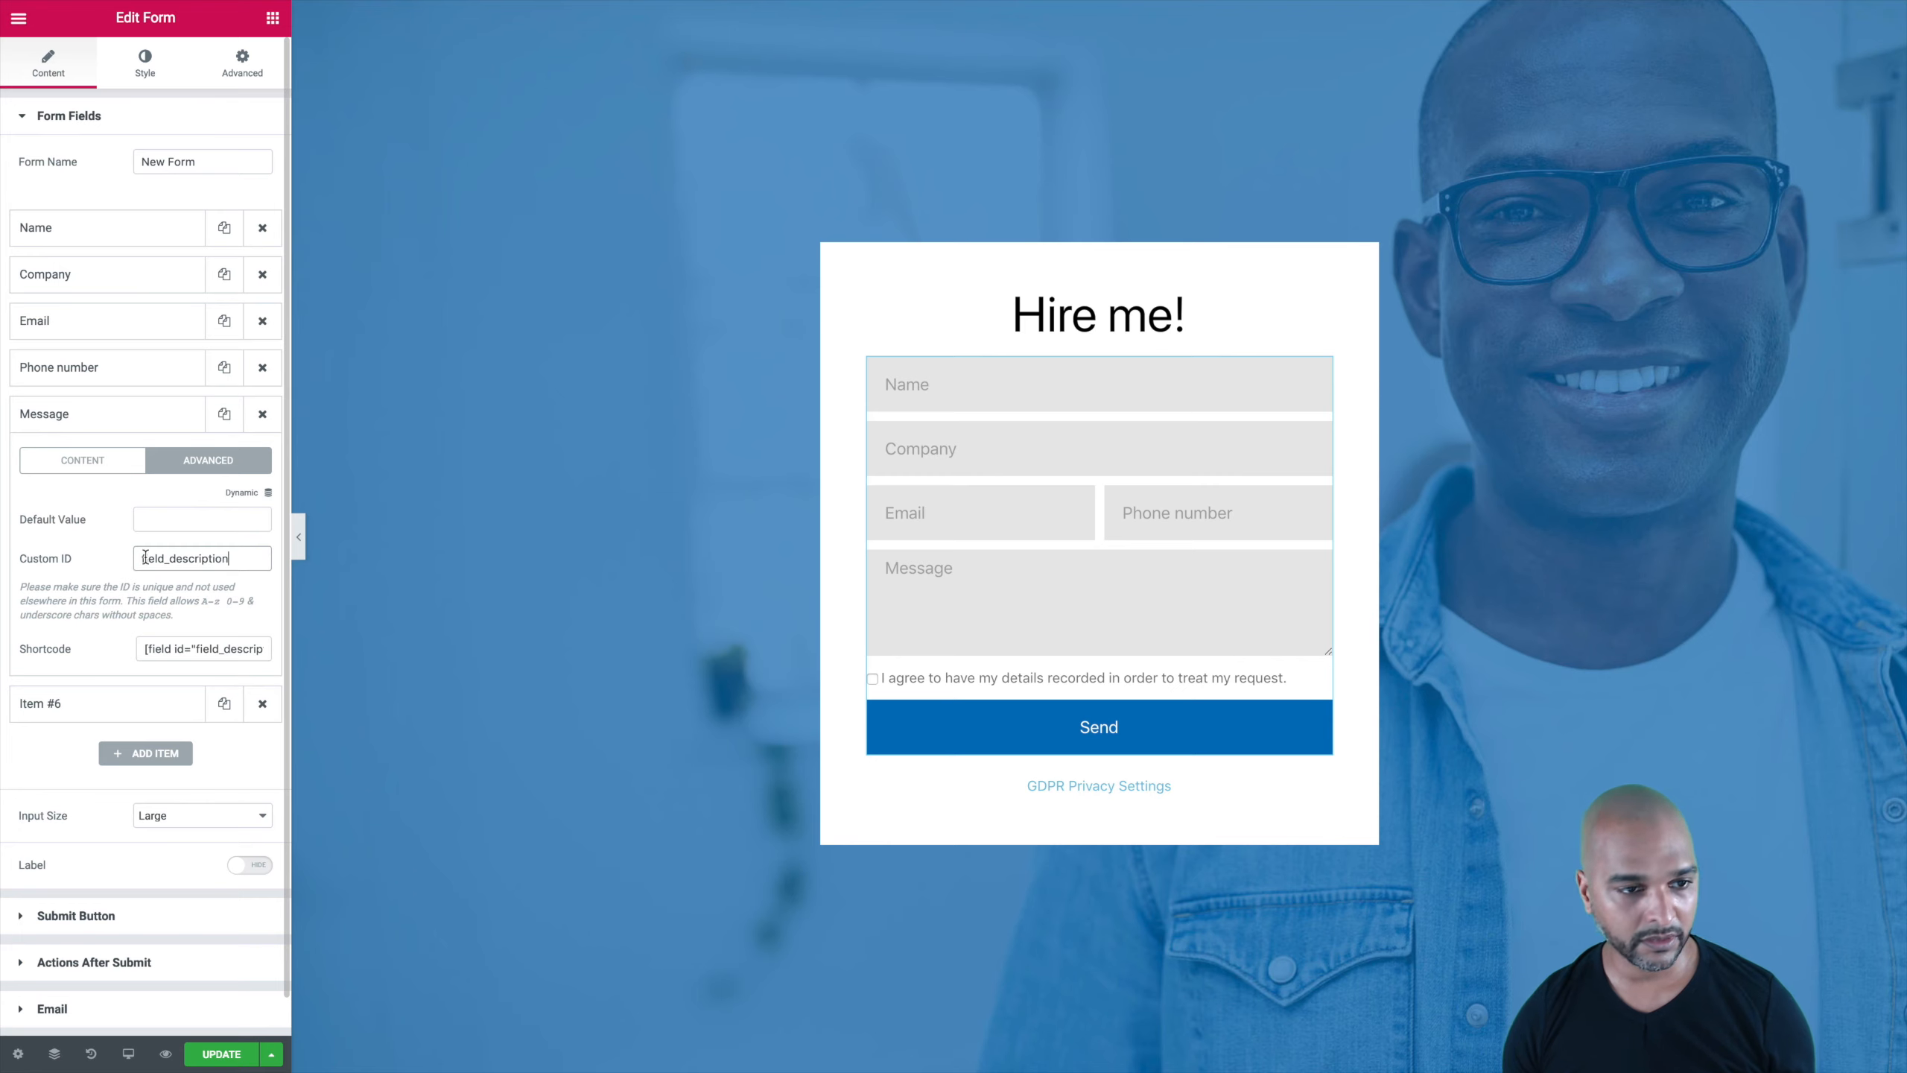
Step: Check the Item #6 acceptance field, then bring up the Actions After Submit settings
click(78, 422)
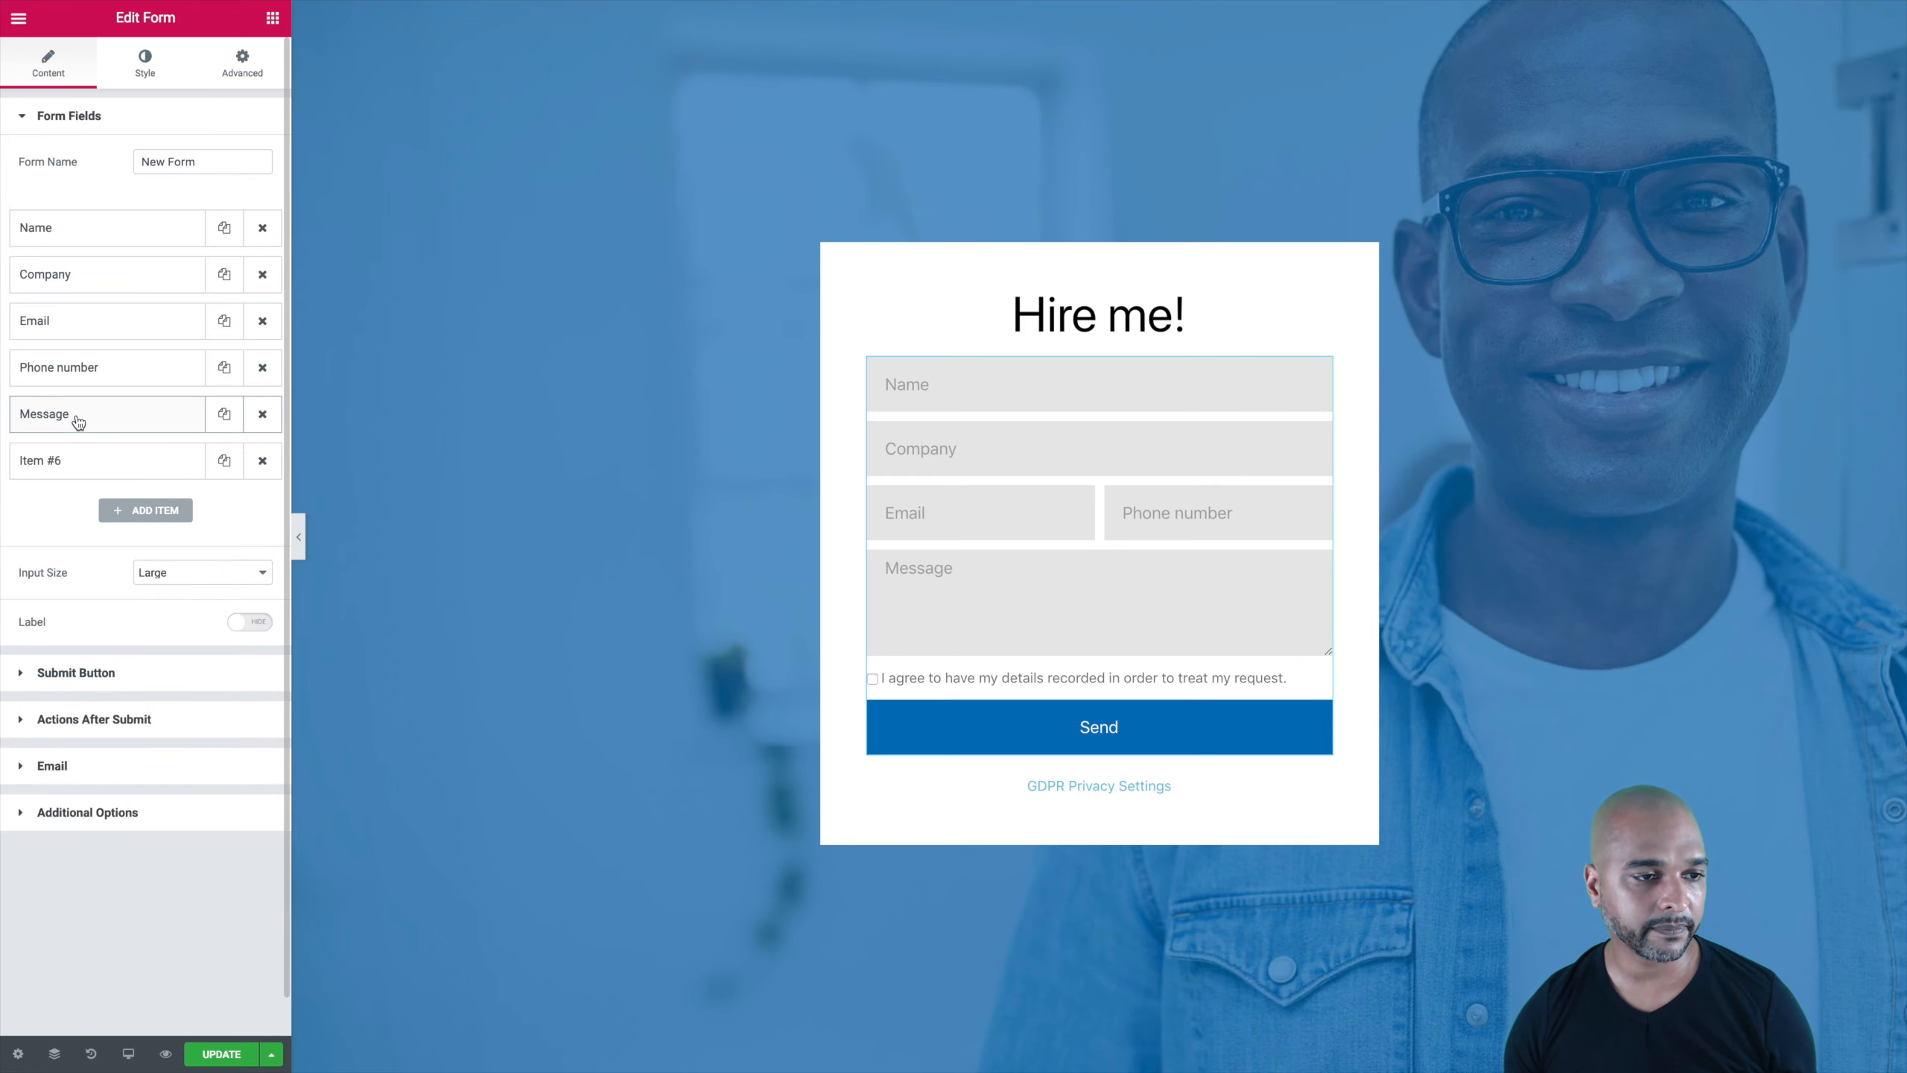
click(64, 460)
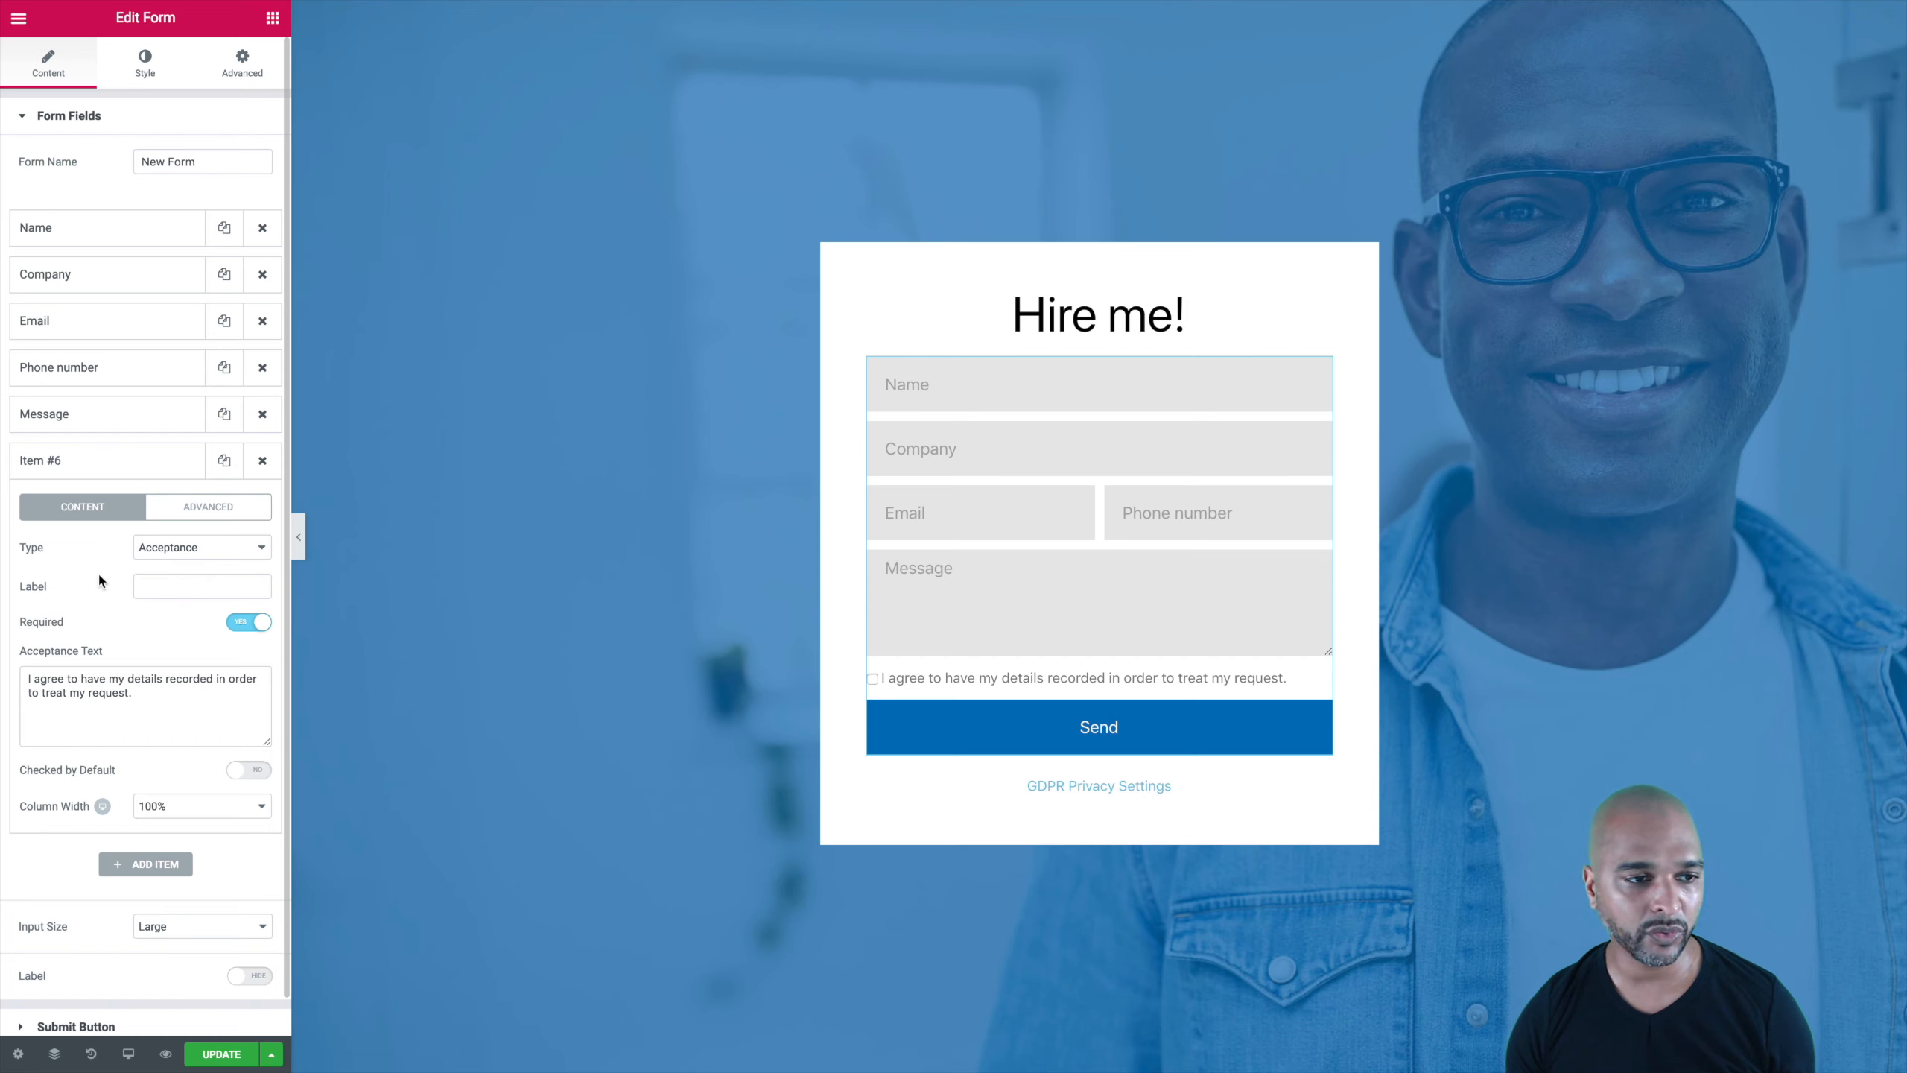
click(68, 465)
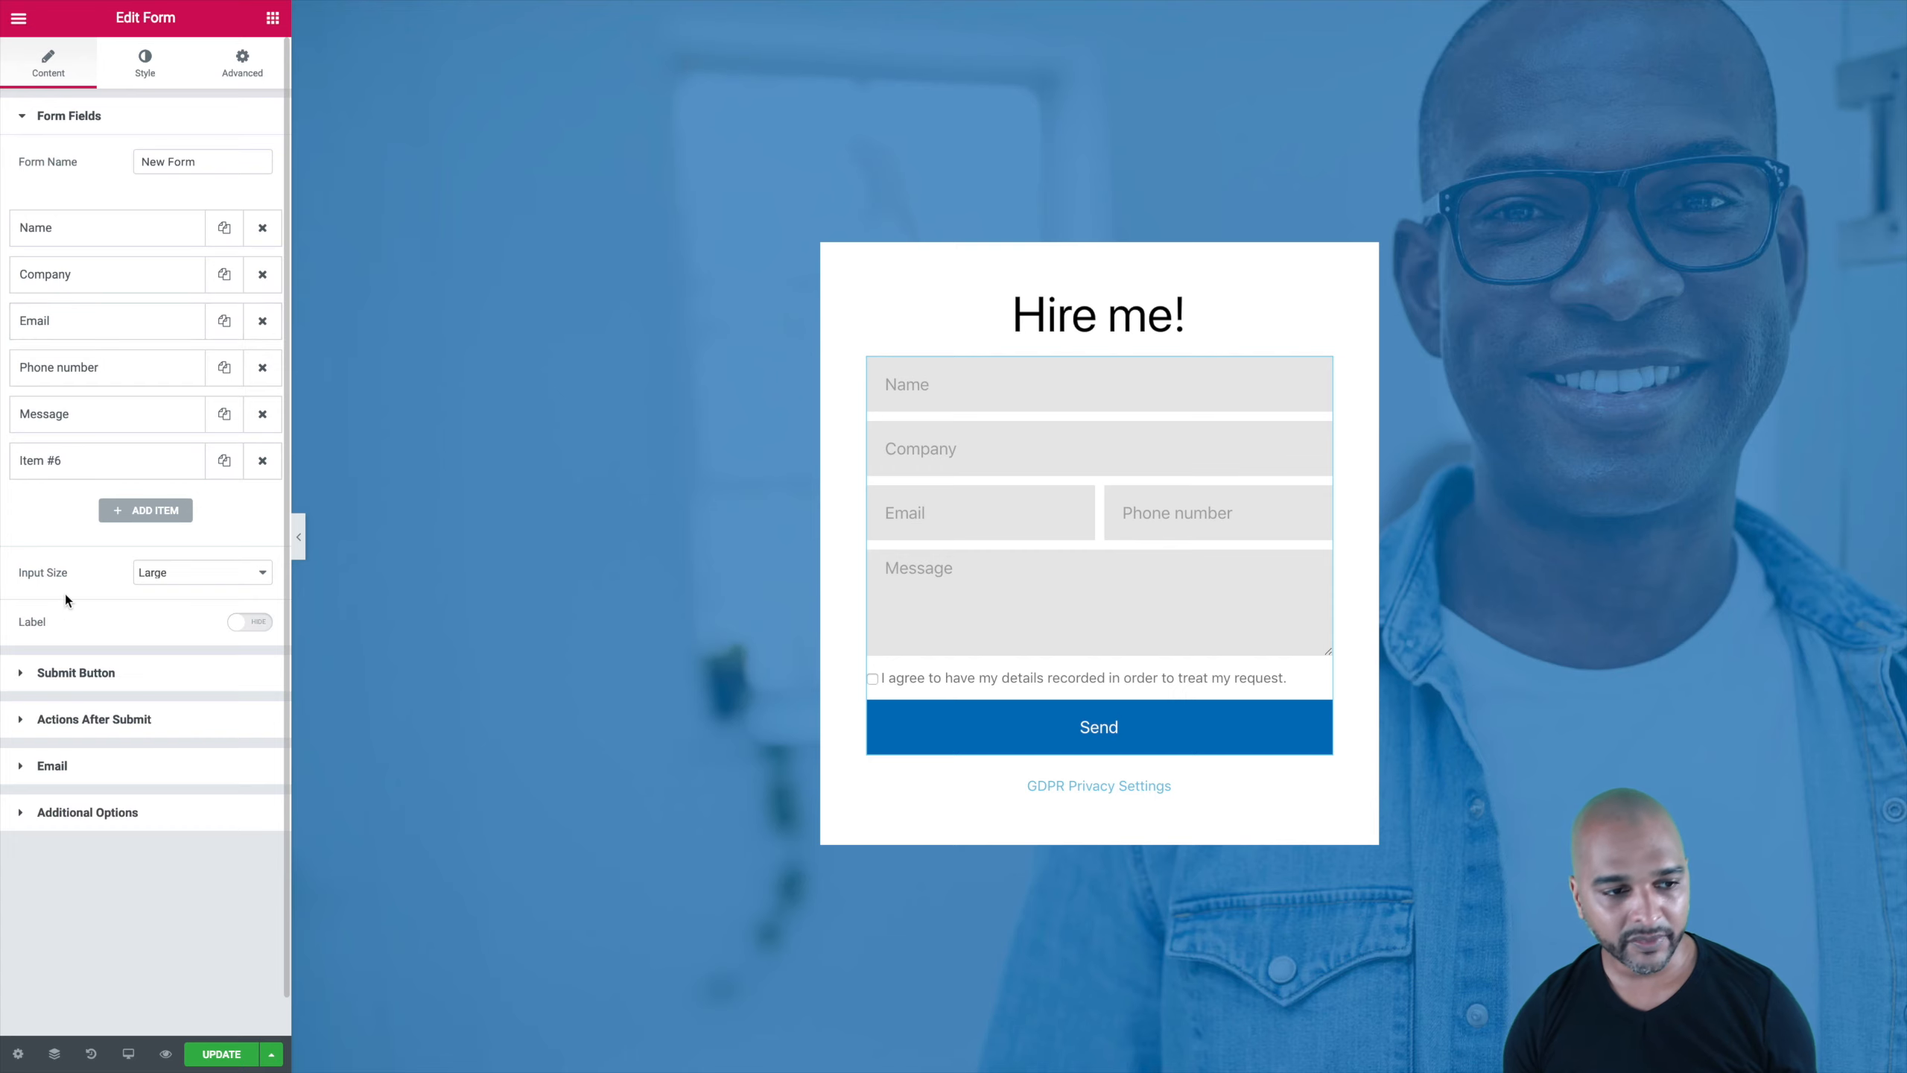
click(54, 719)
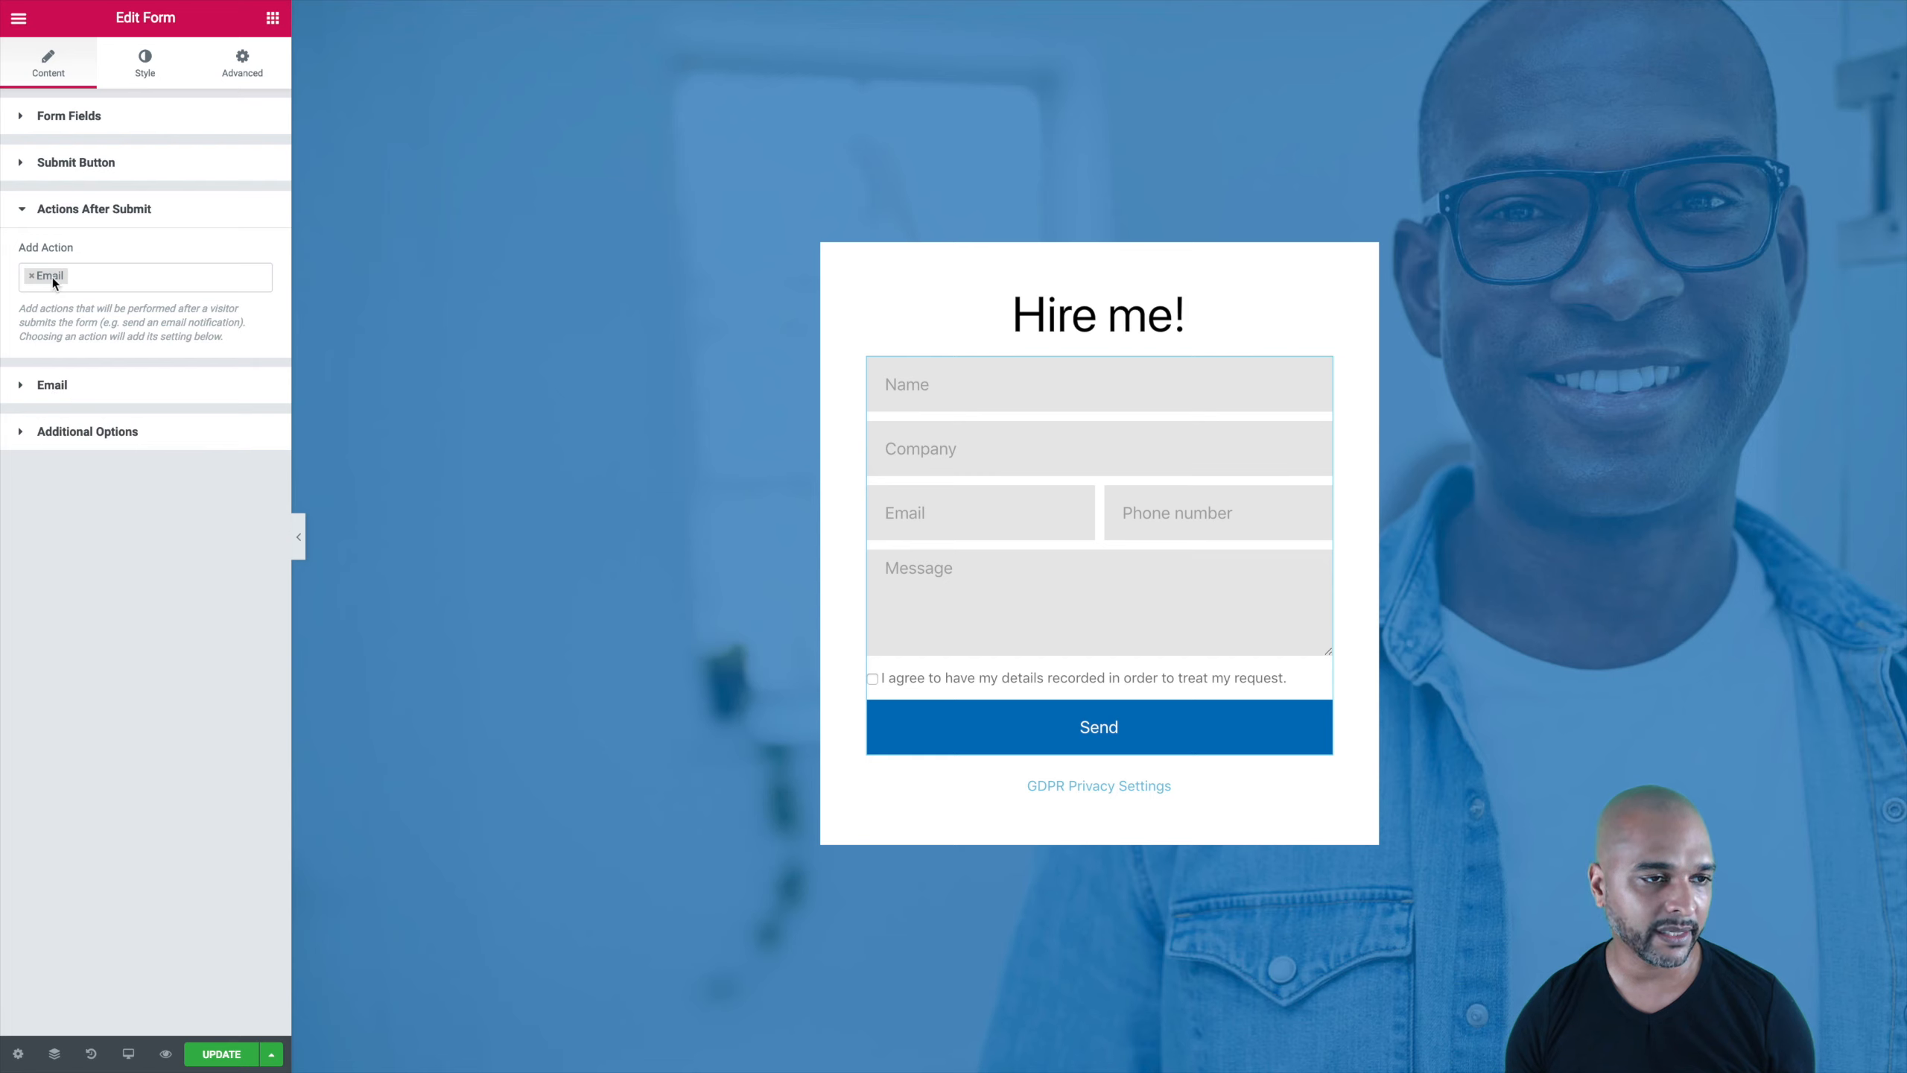
click(52, 388)
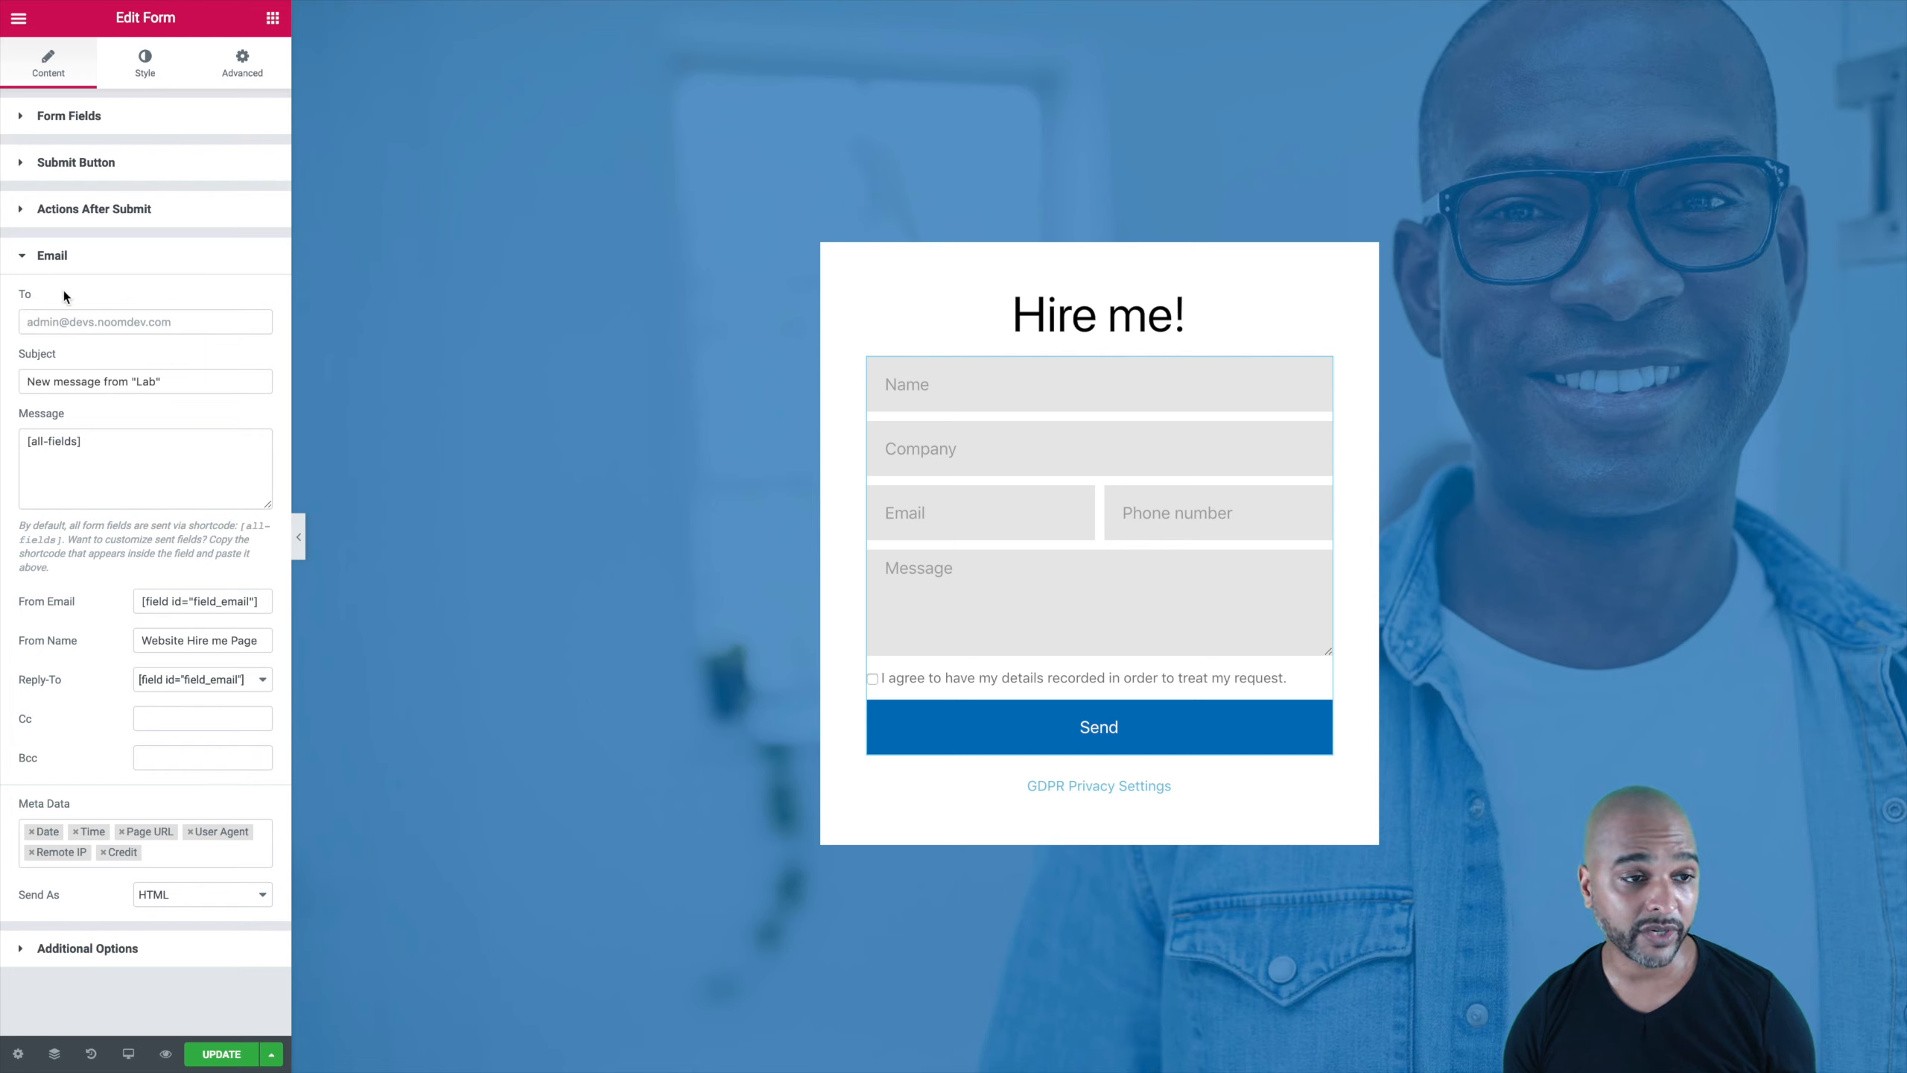
click(33, 321)
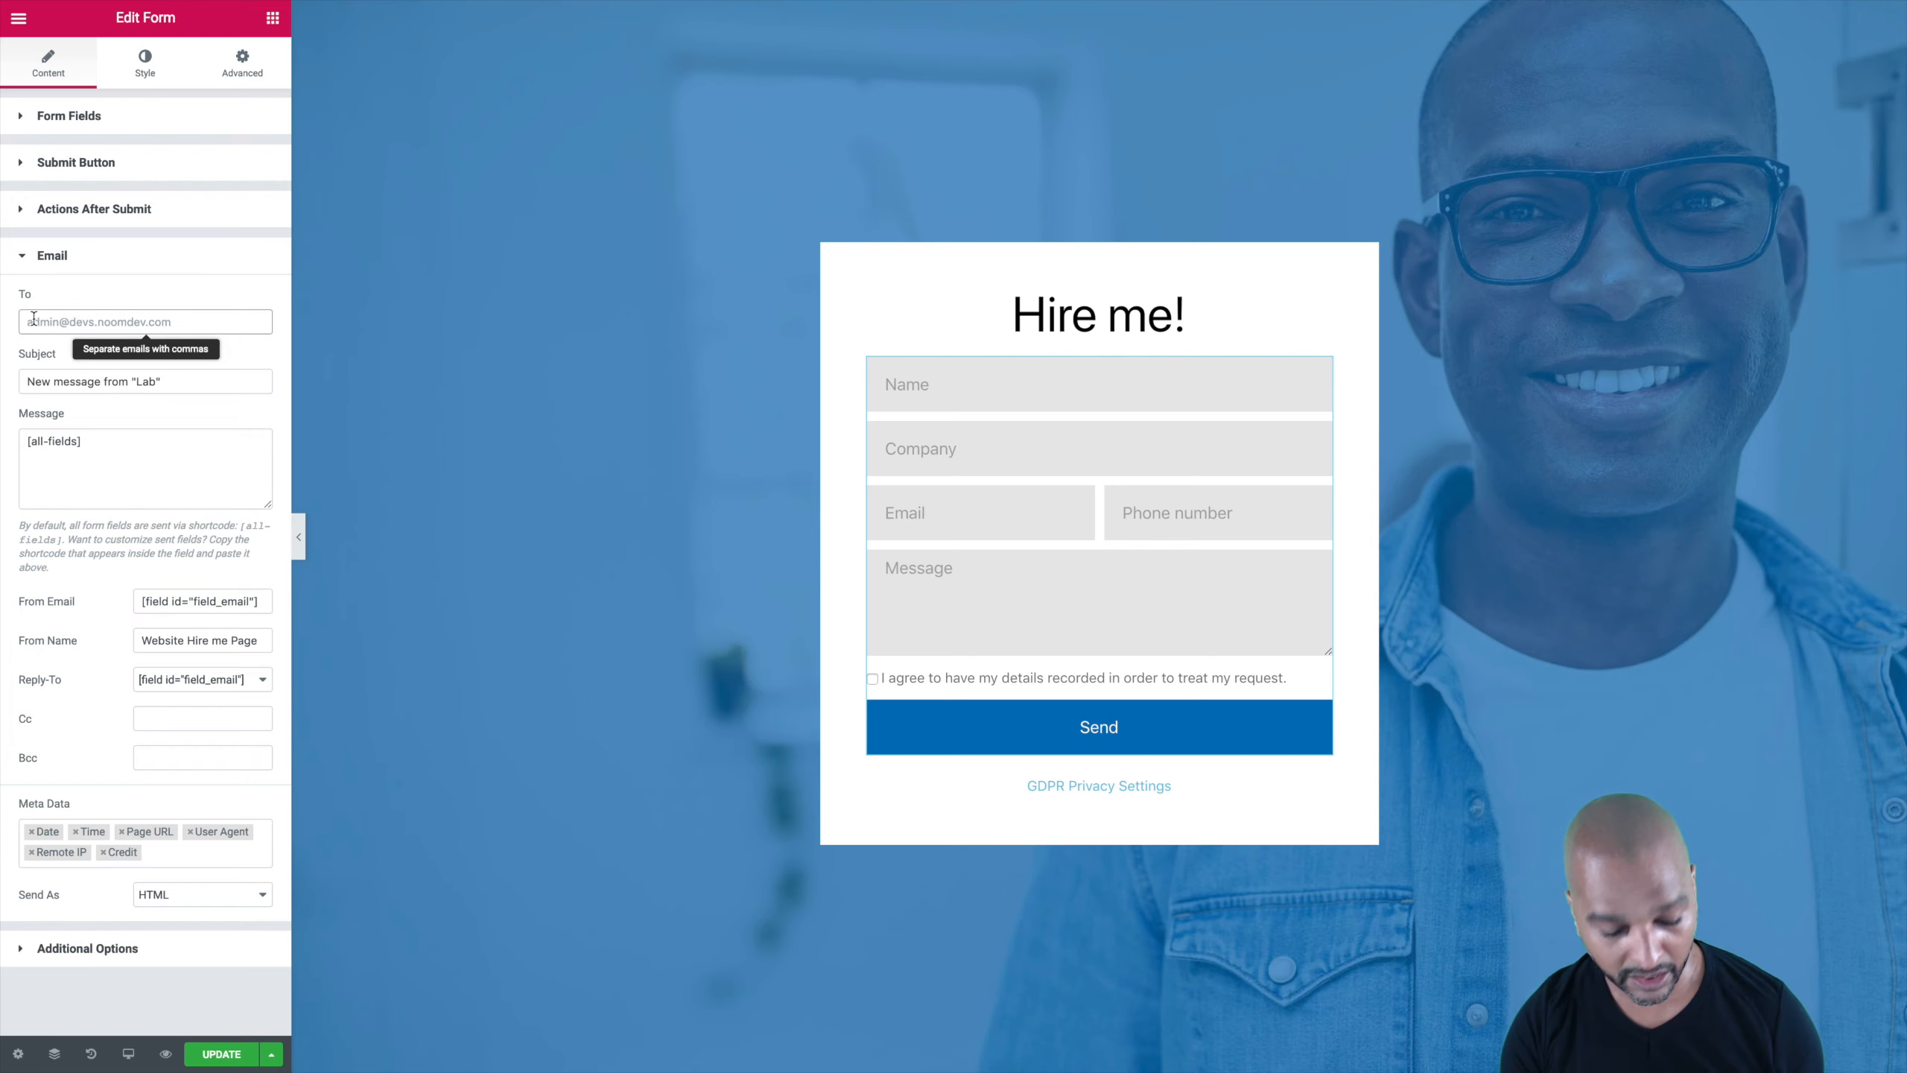
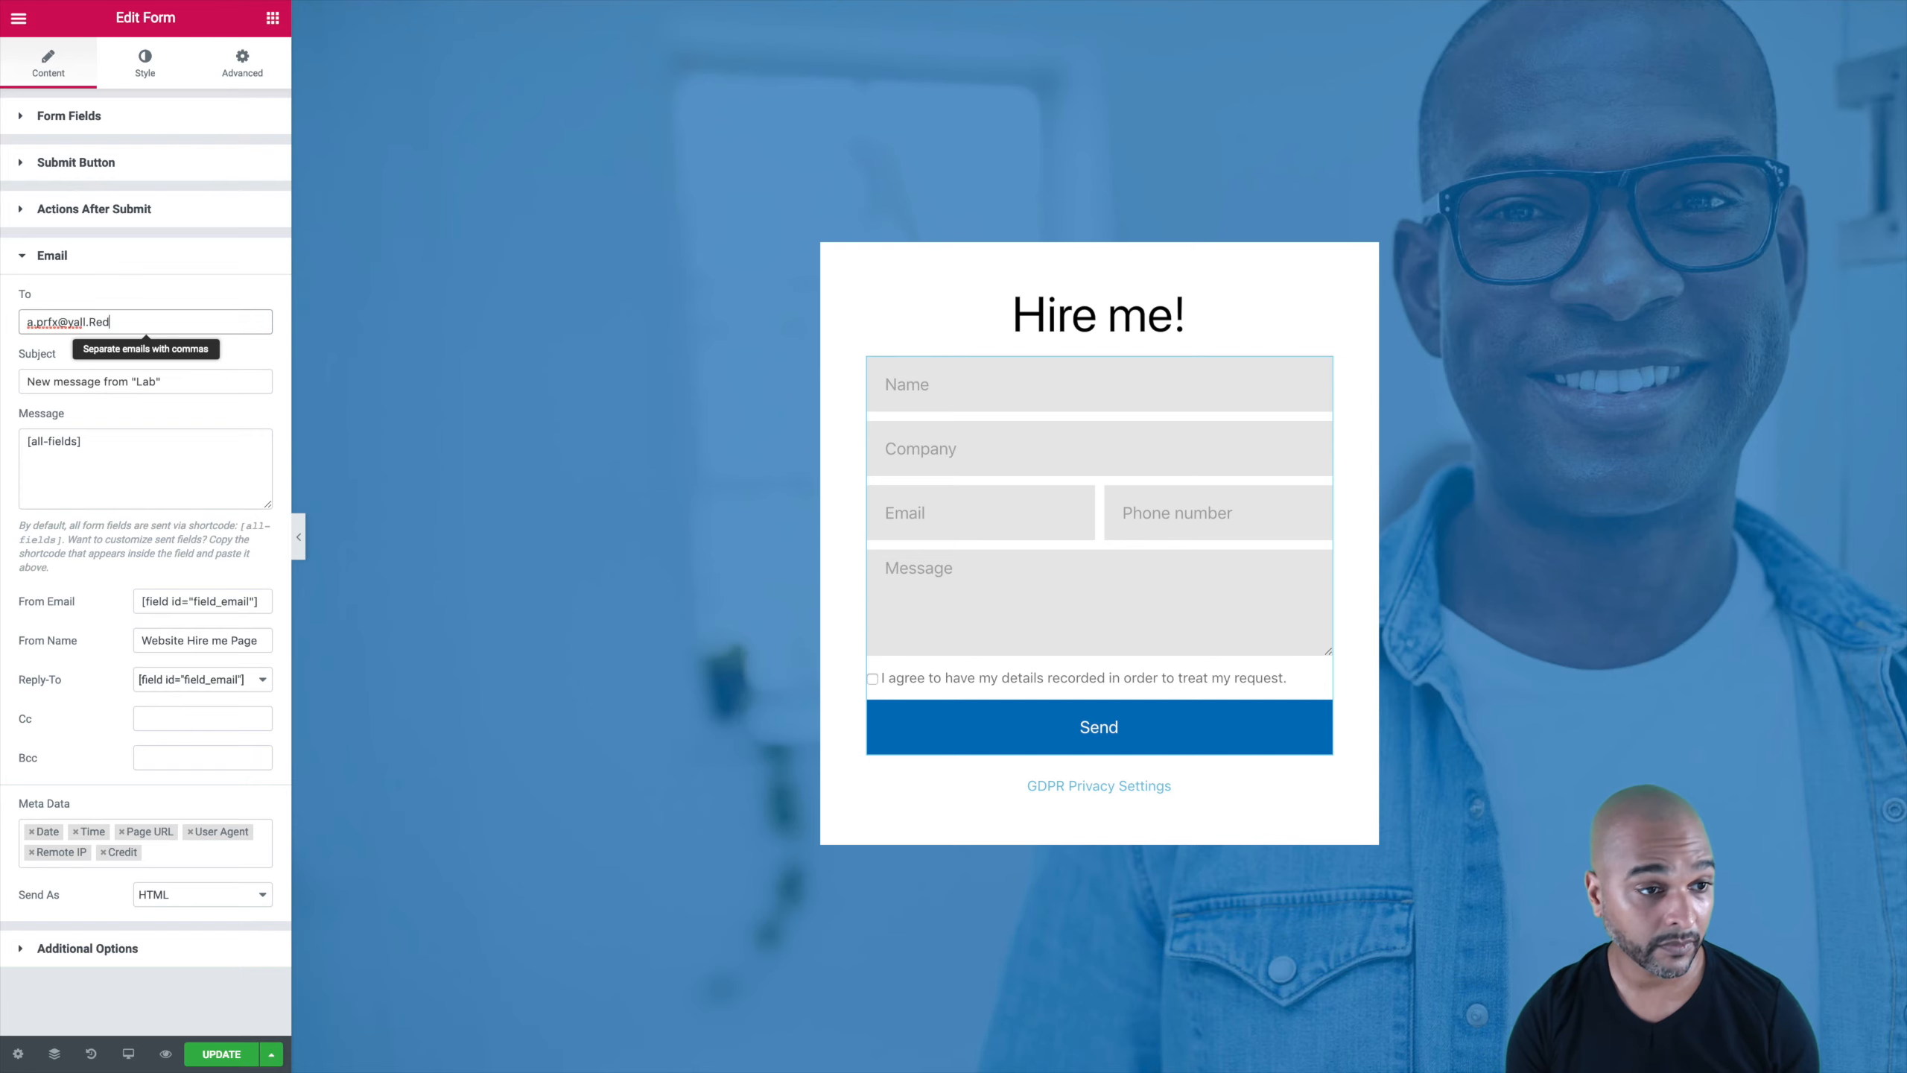
click(29, 384)
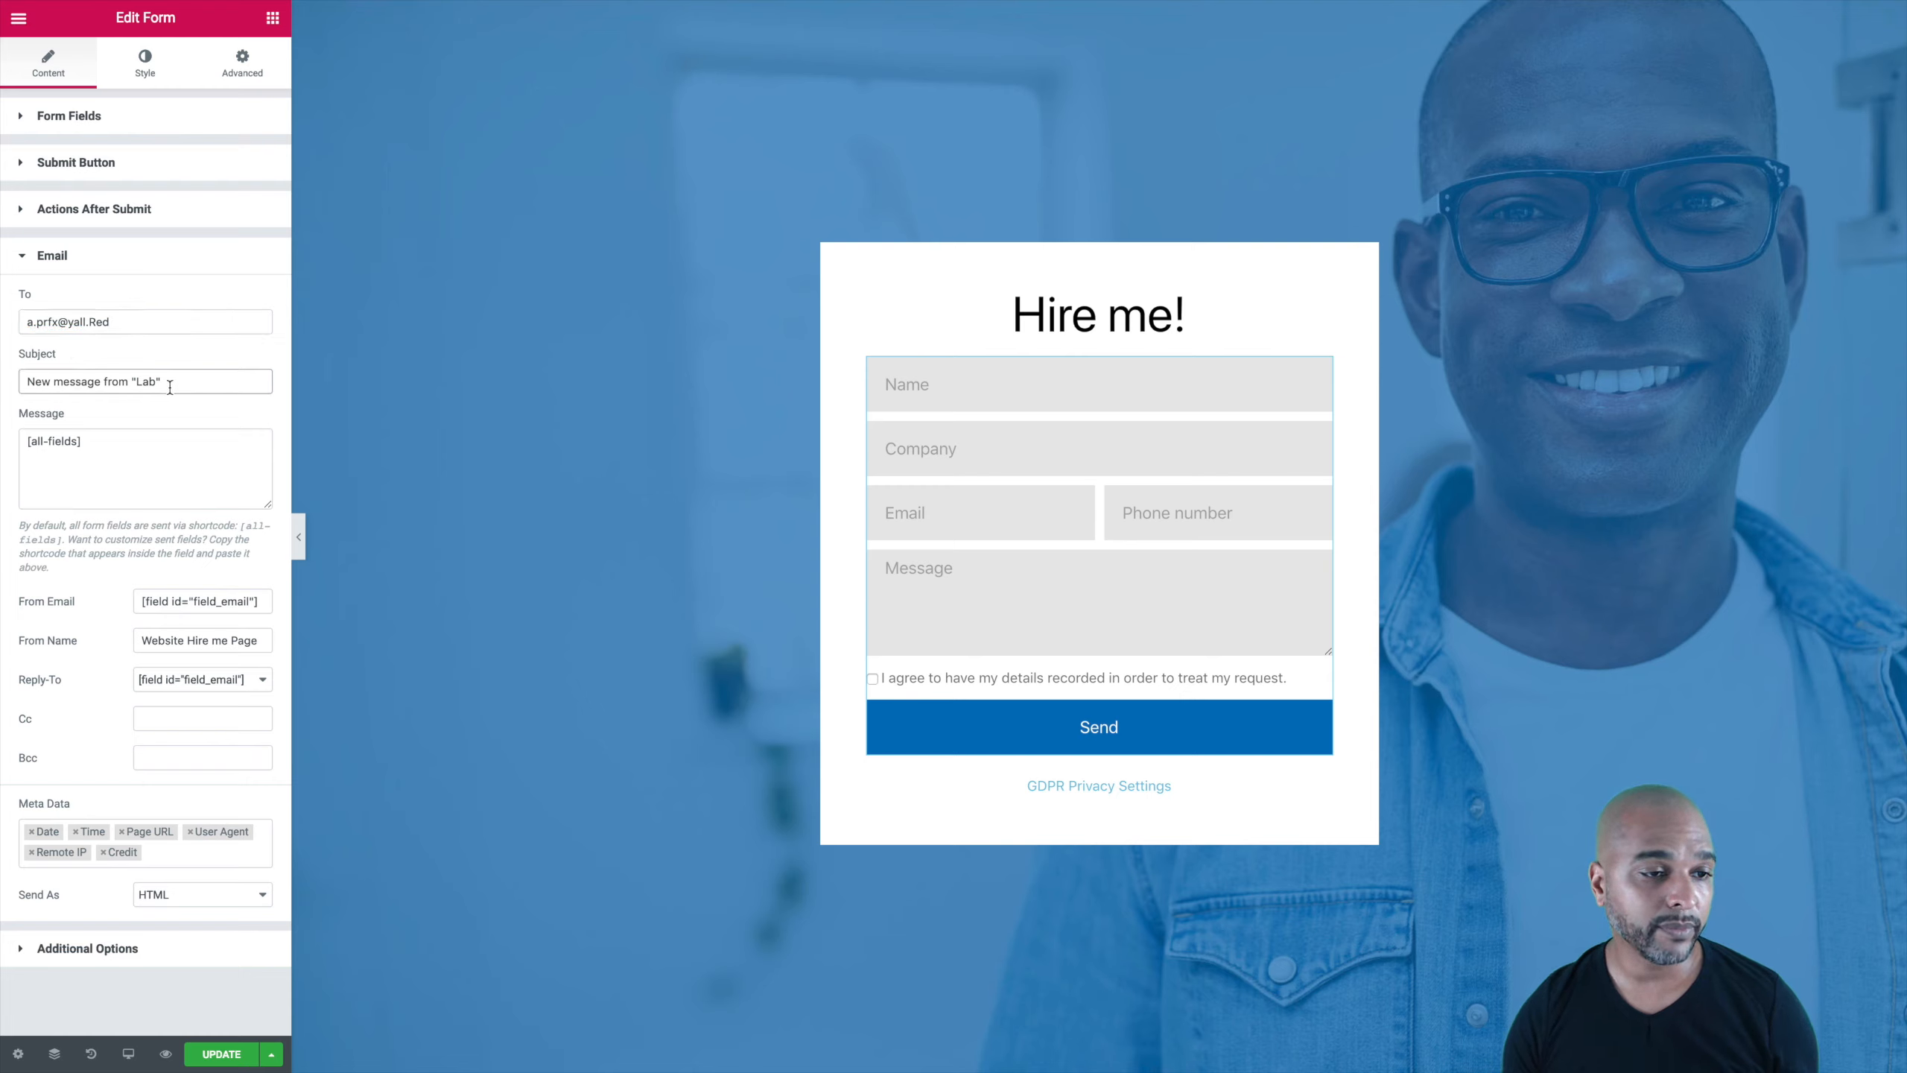
click(32, 441)
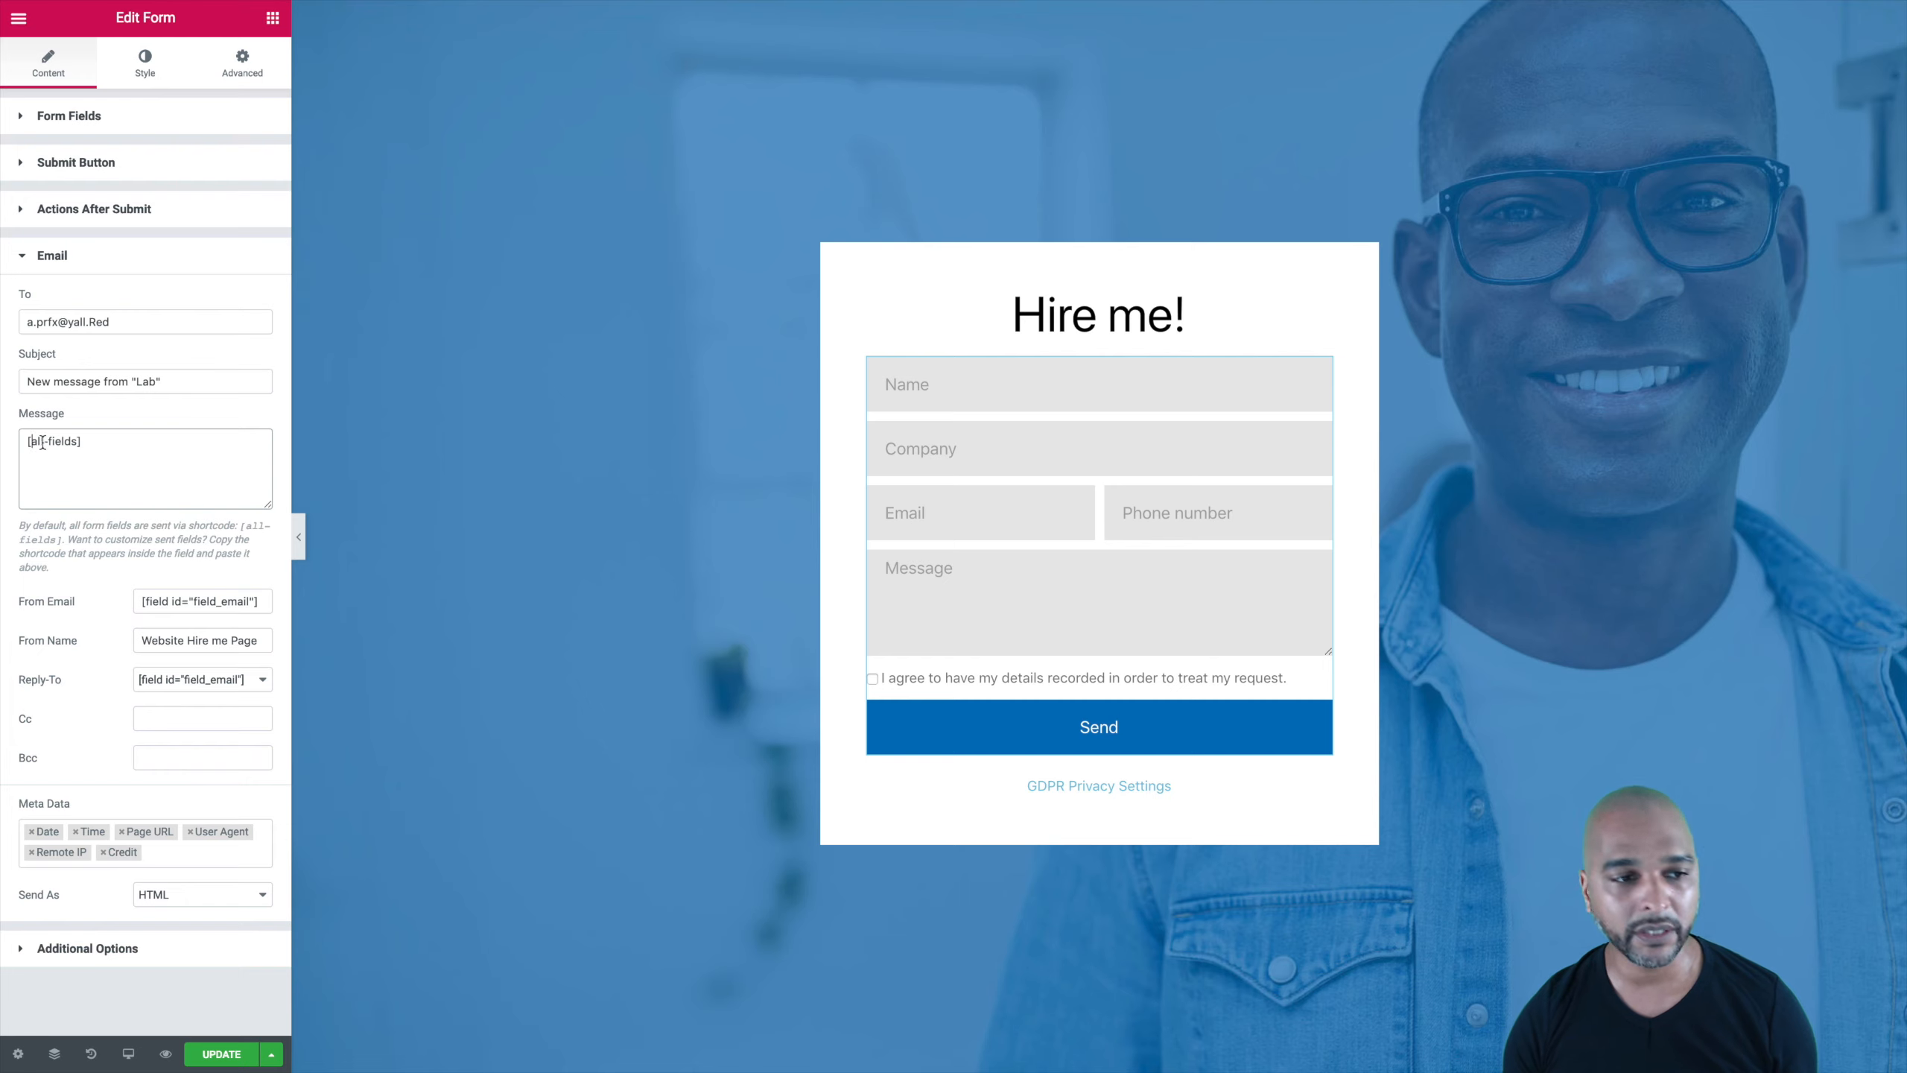
click(98, 443)
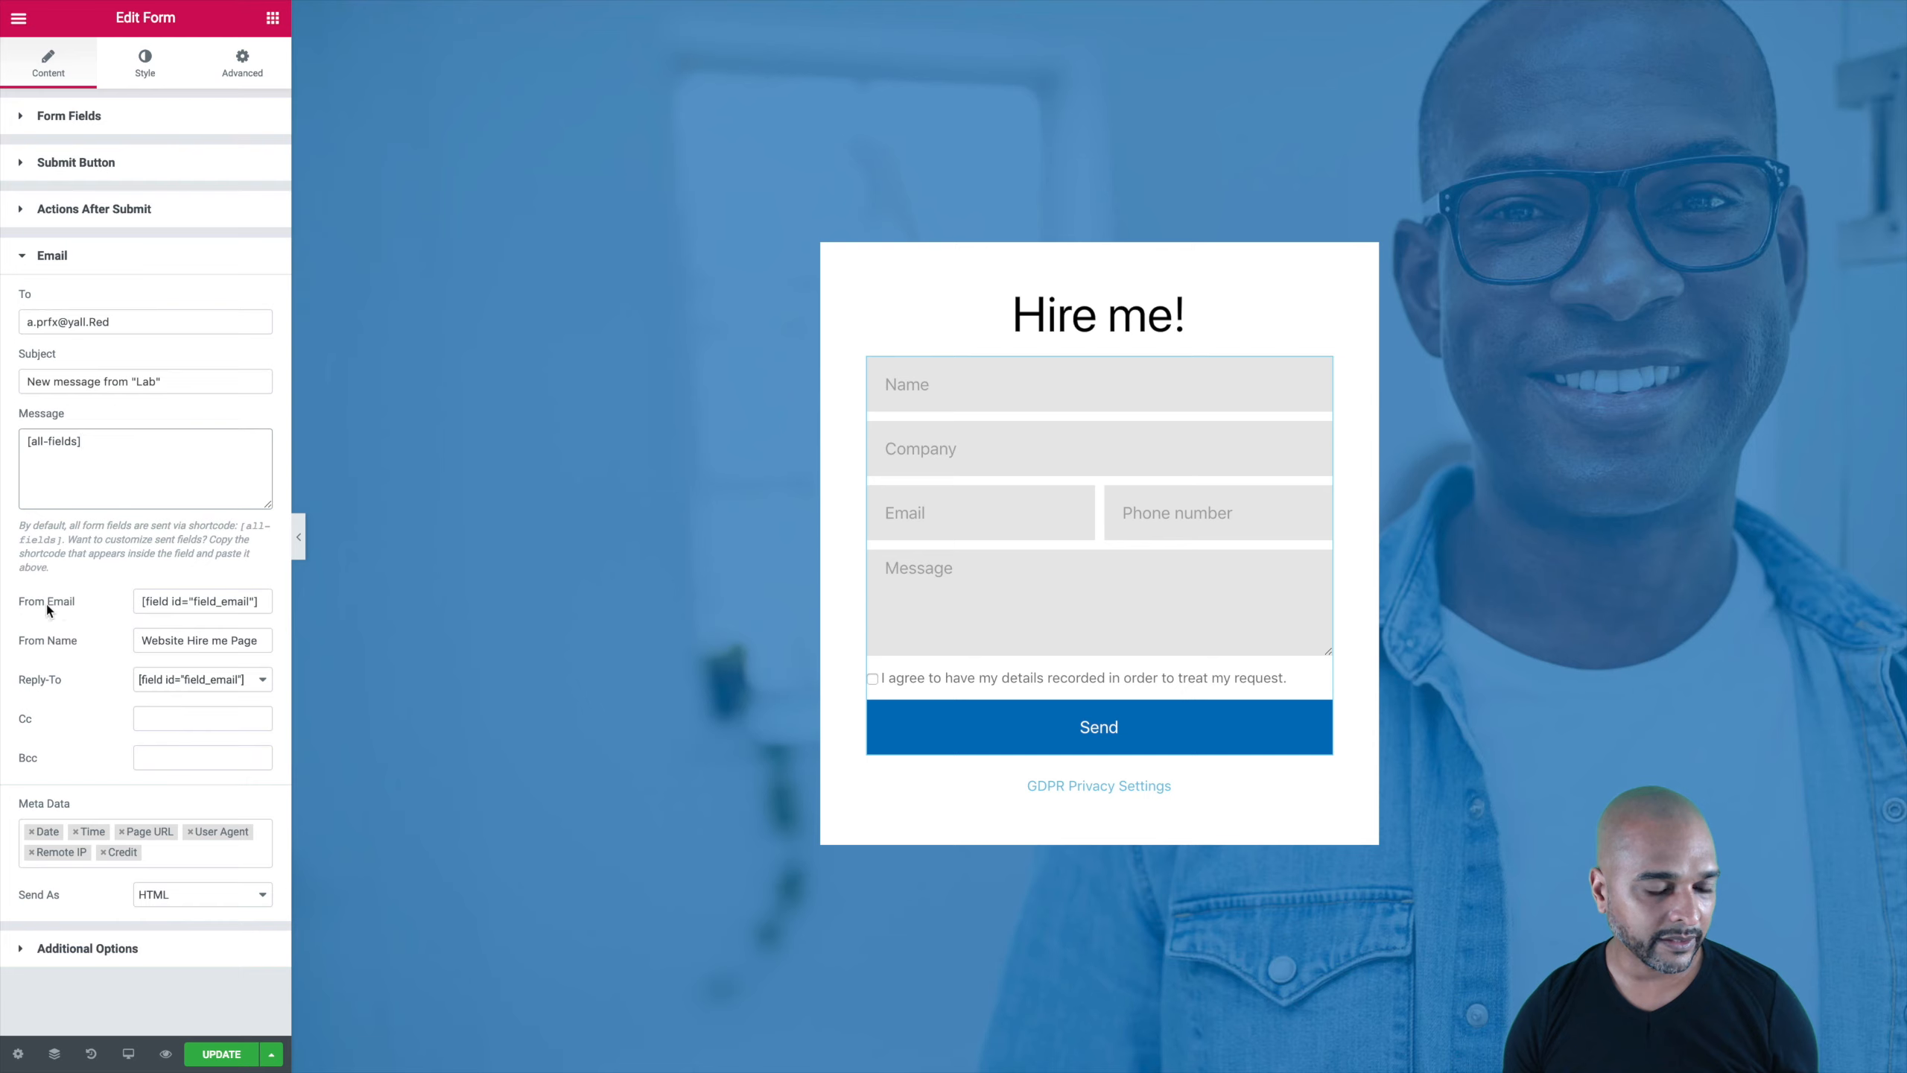
click(142, 602)
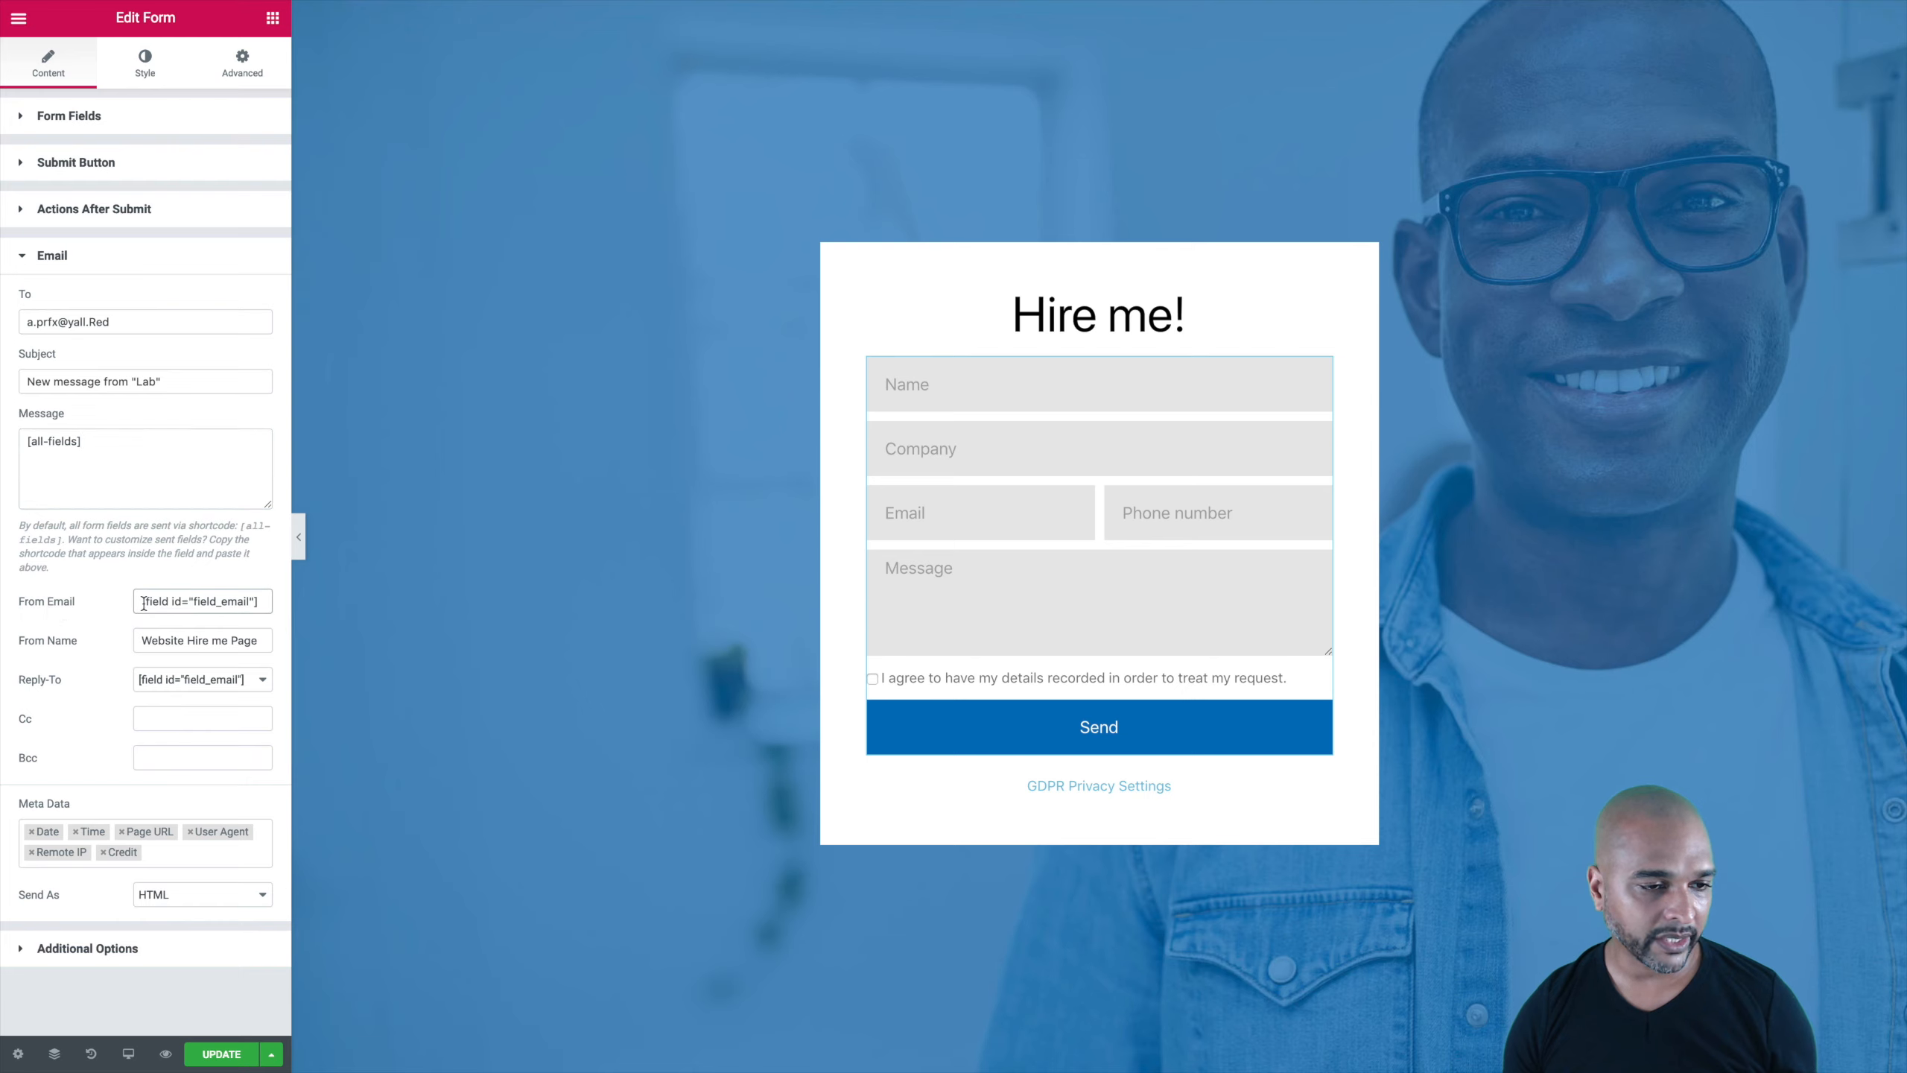
drag(142, 602, 258, 603)
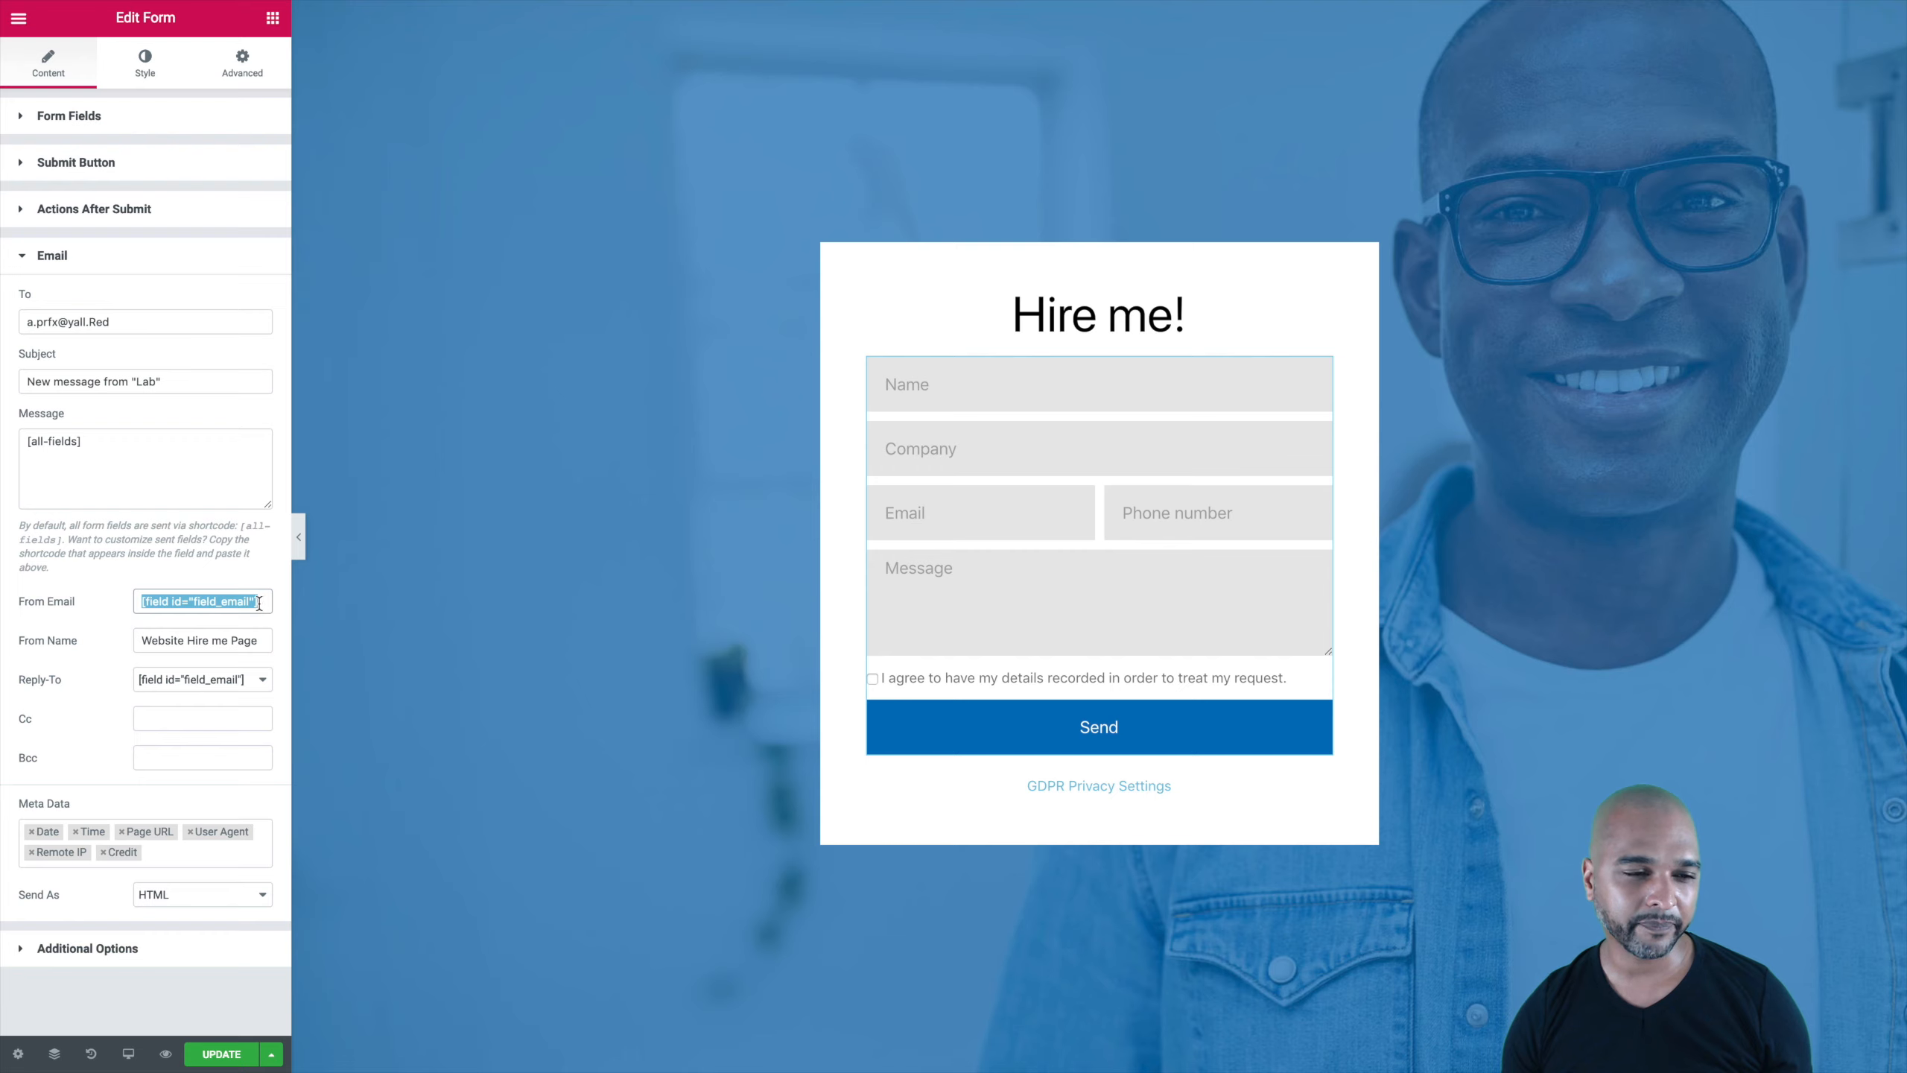
click(183, 601)
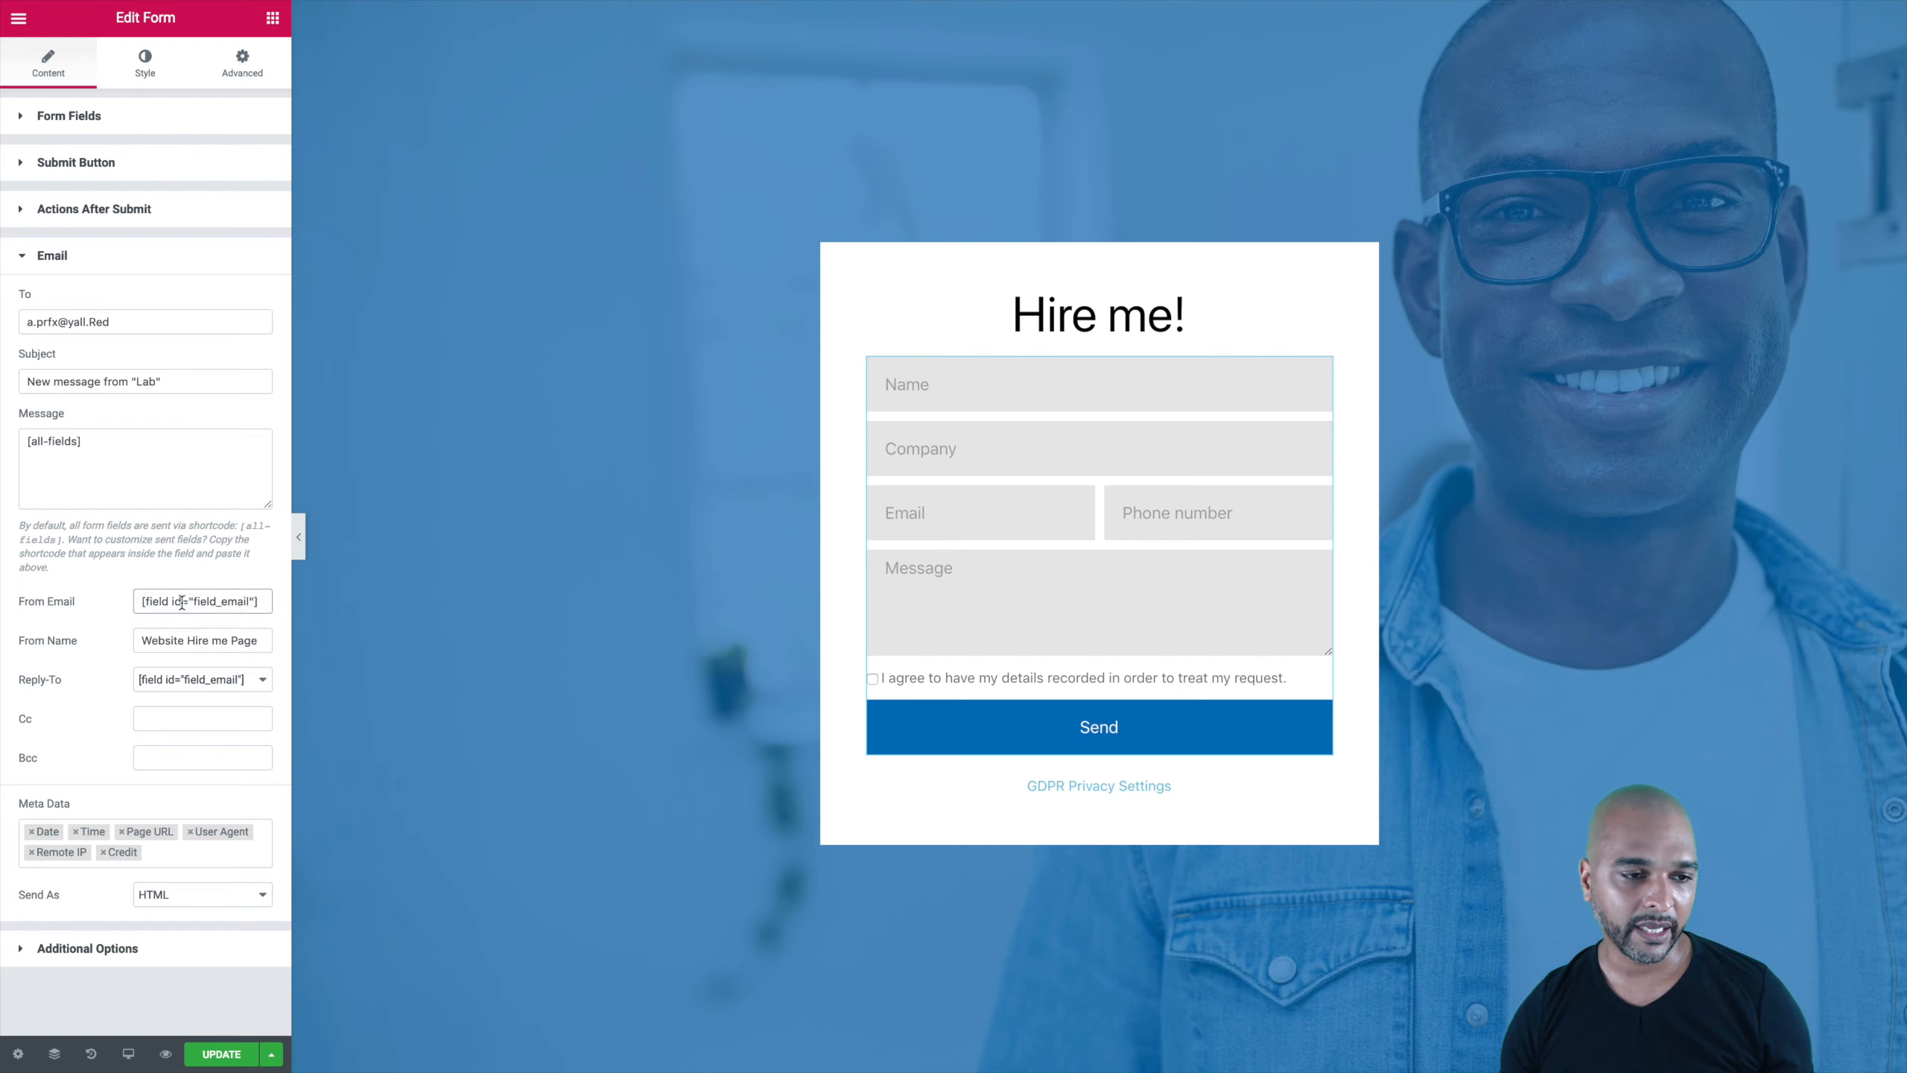
click(57, 124)
click(87, 239)
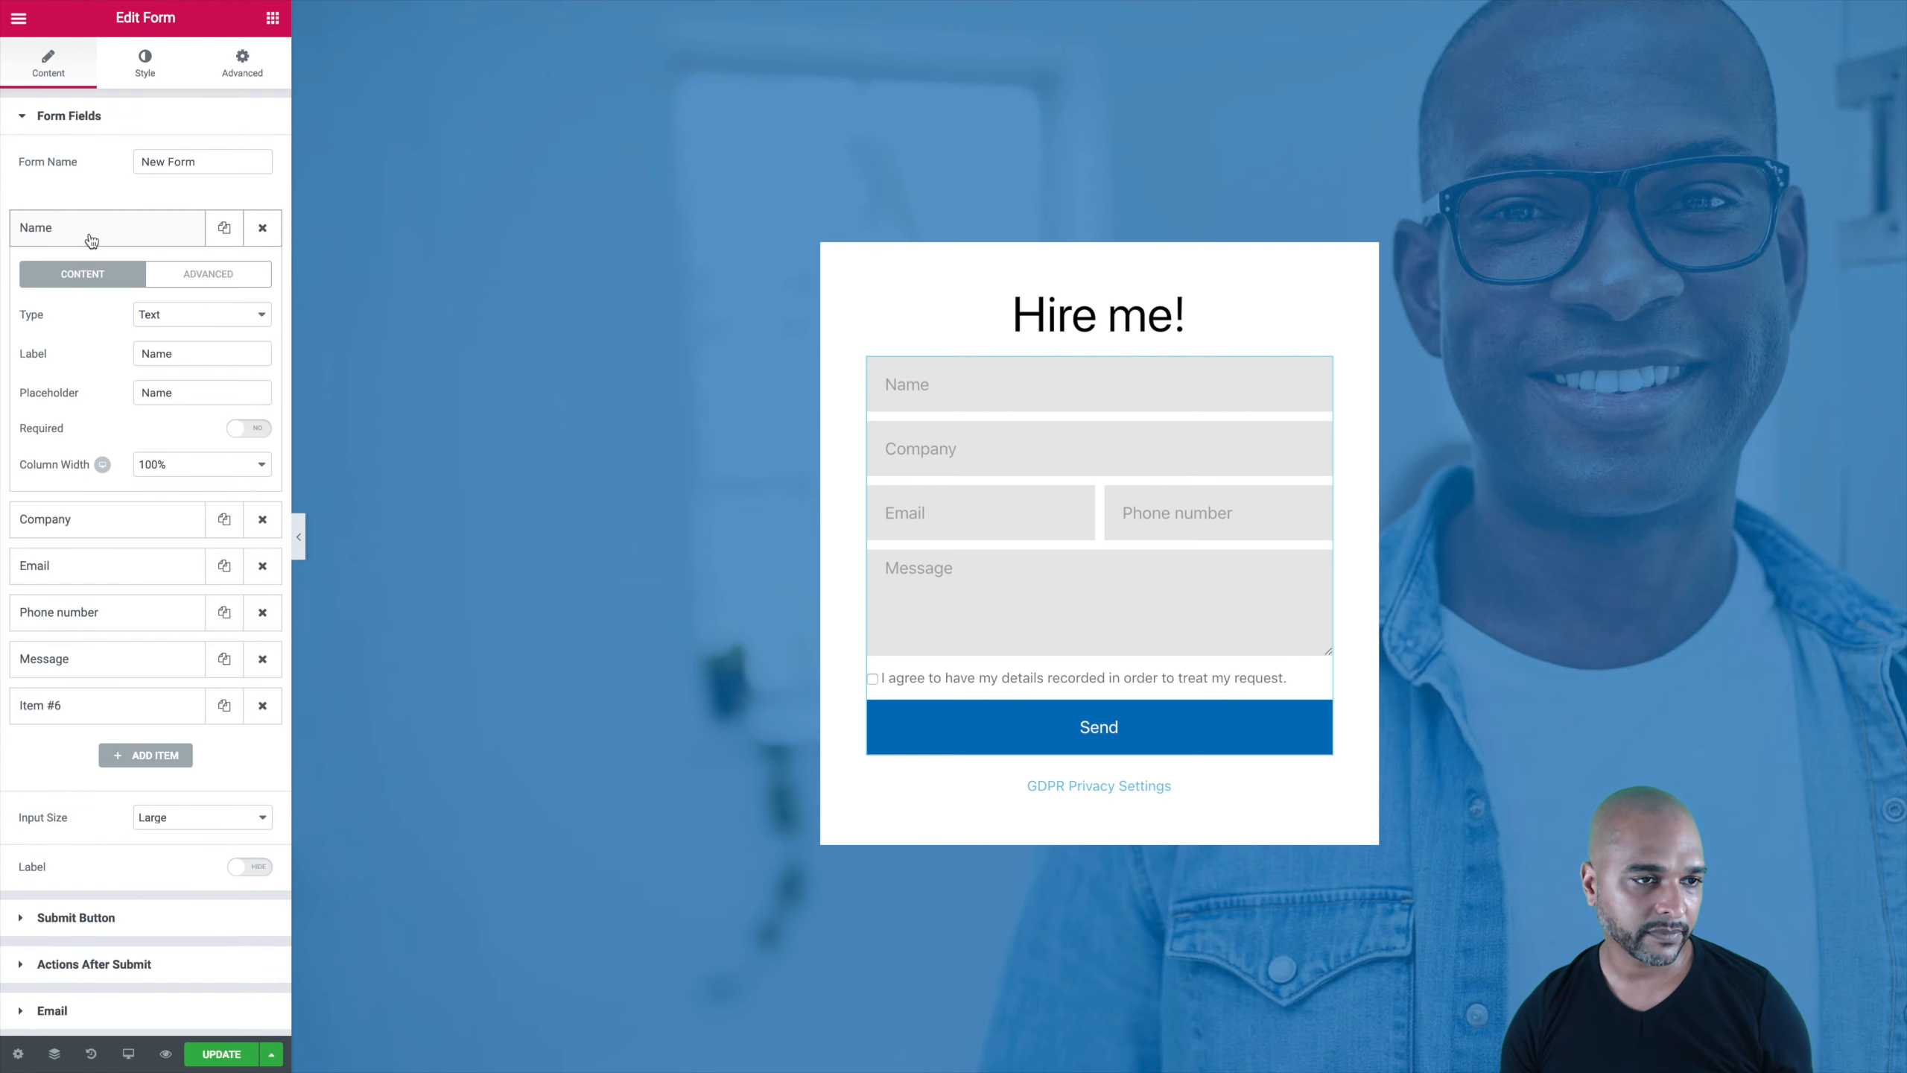
click(171, 274)
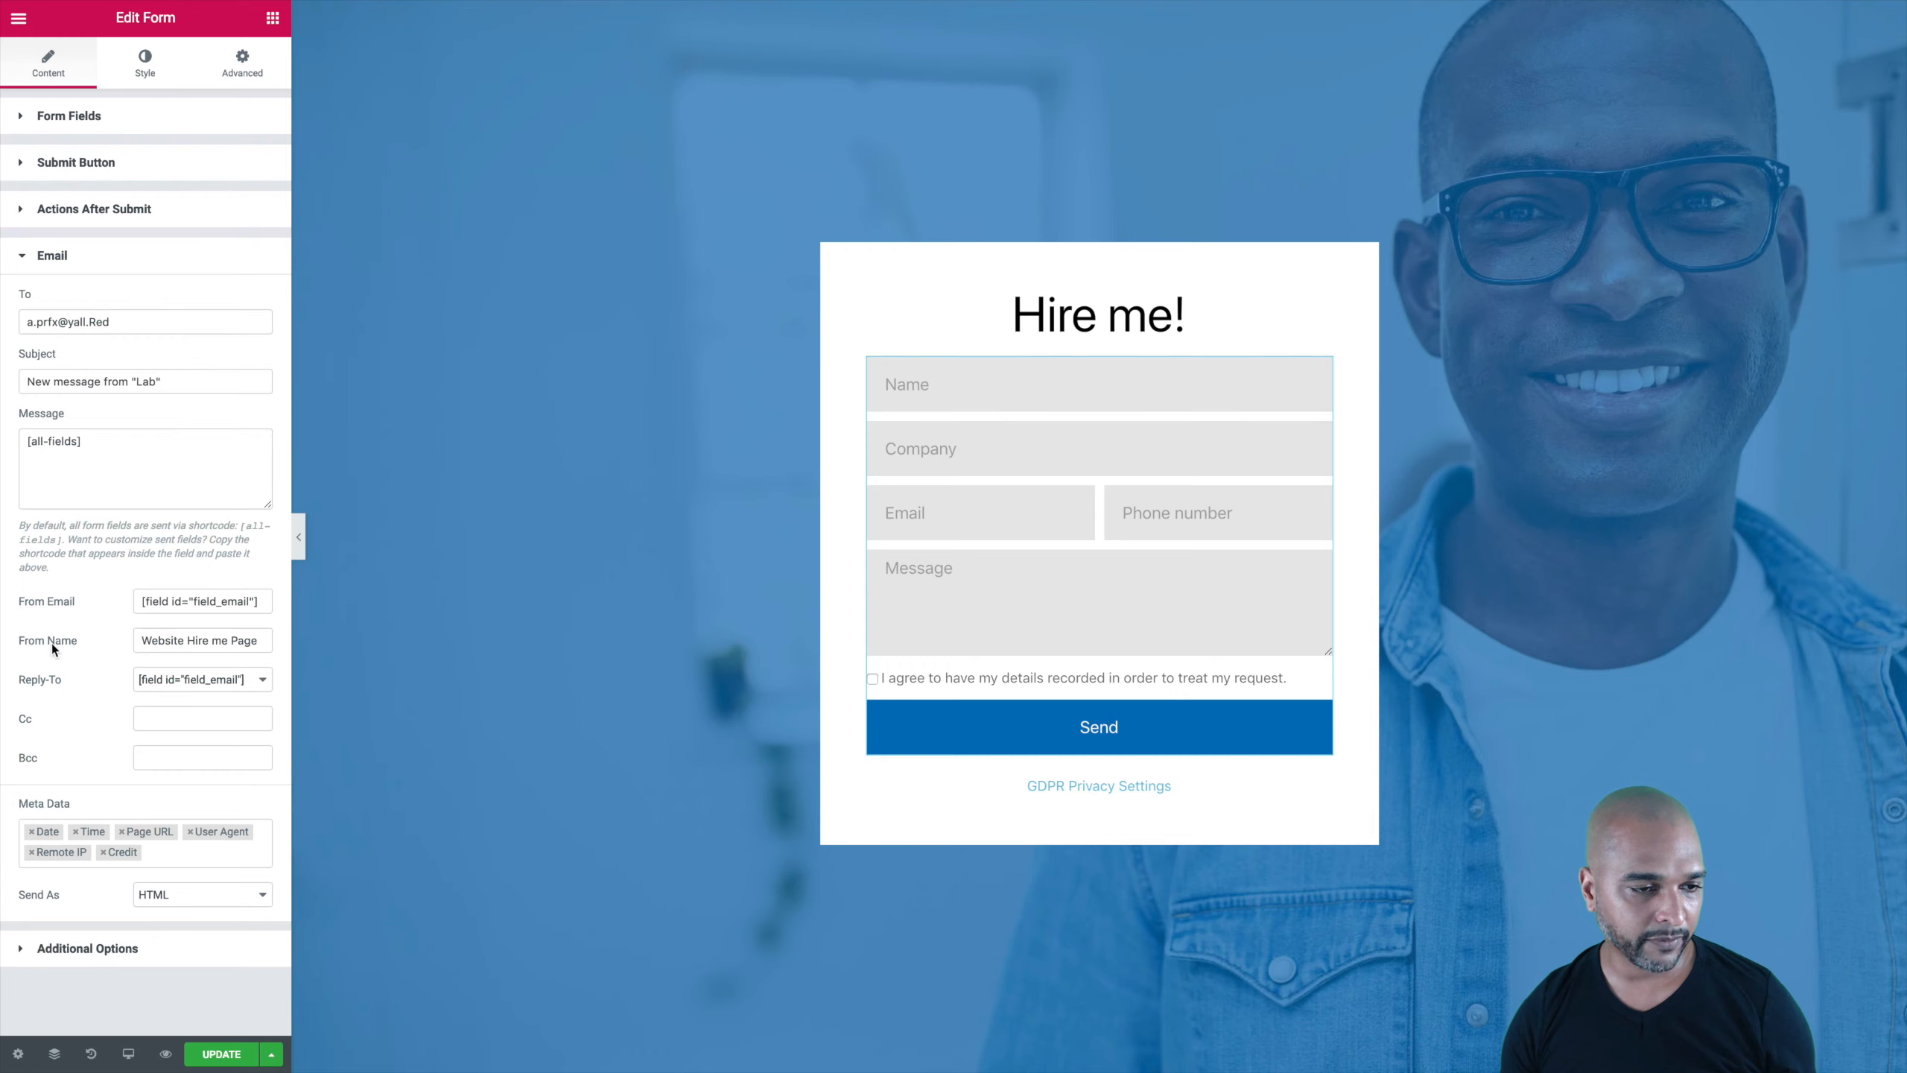
Step: Review the Email action's From Name value 'Website Hire me Page'
click(139, 640)
drag(140, 640, 256, 641)
click(164, 638)
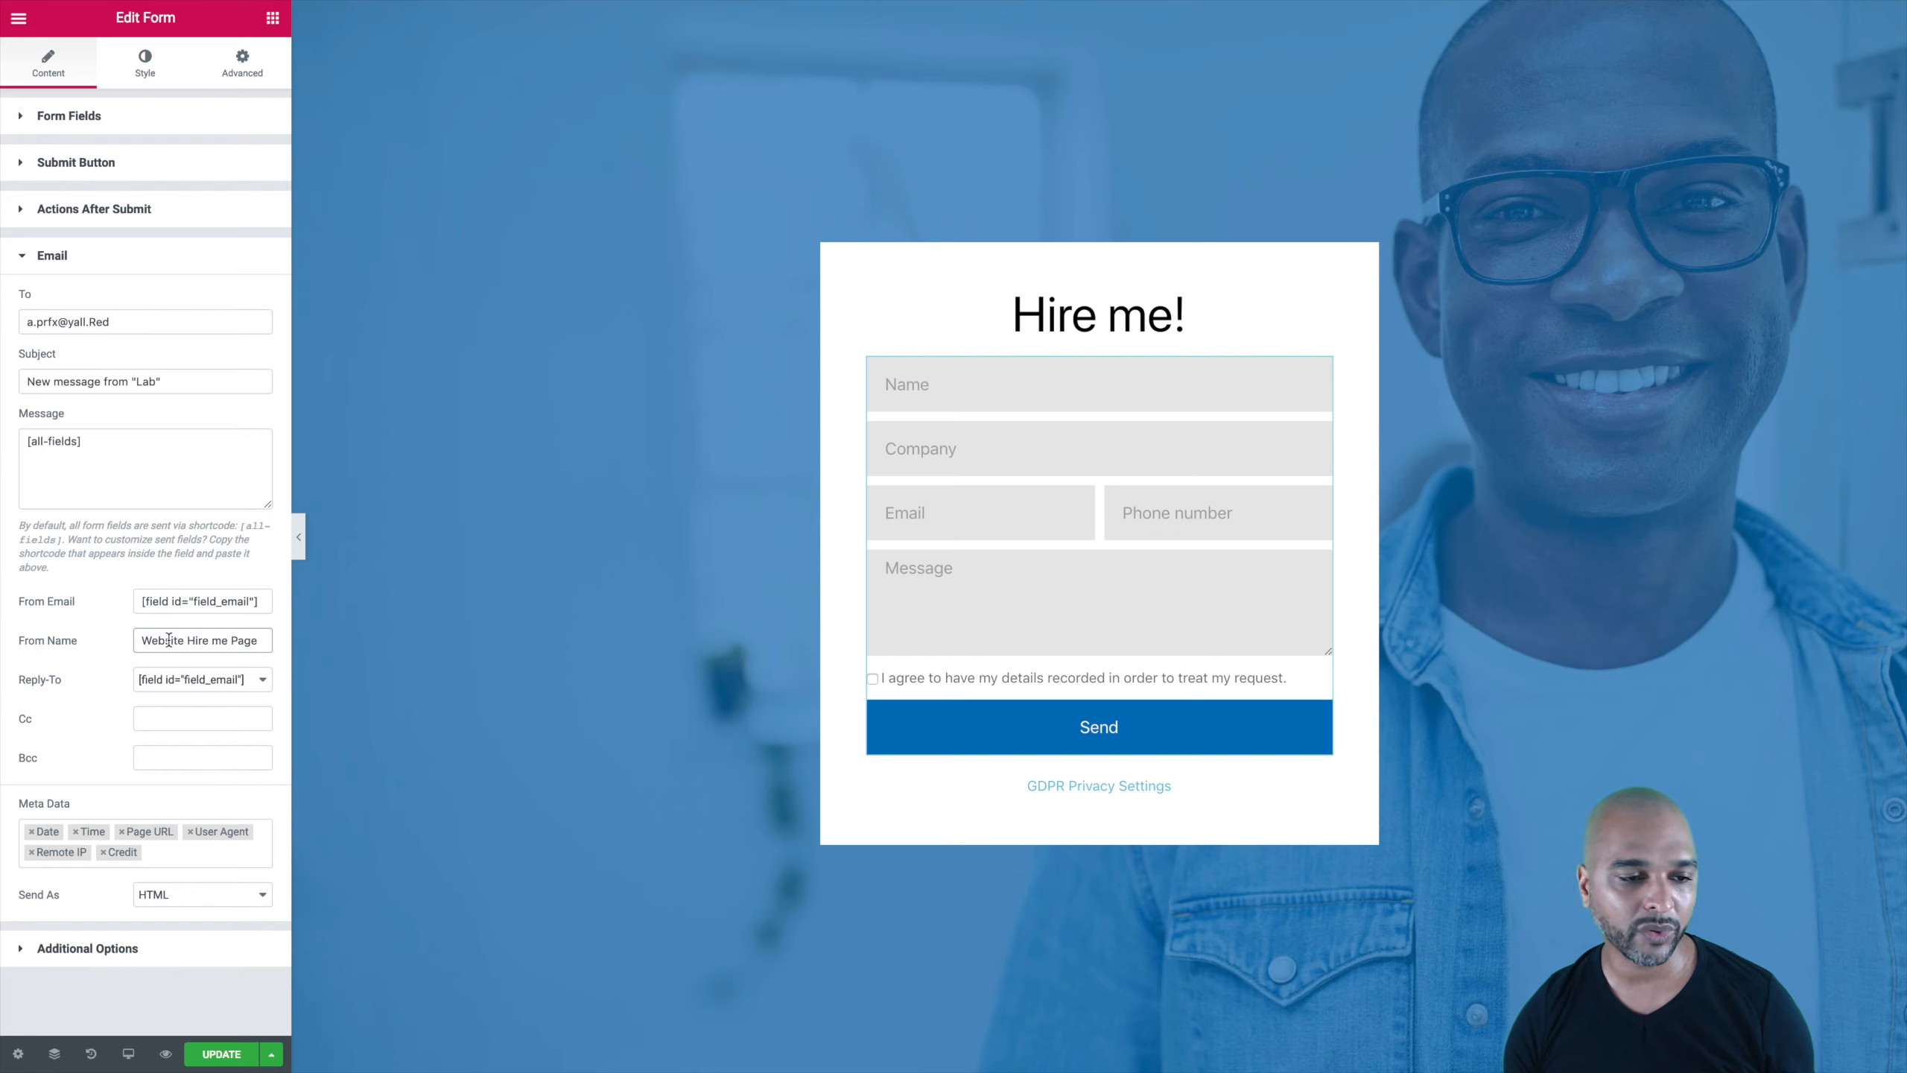
triple_click(157, 644)
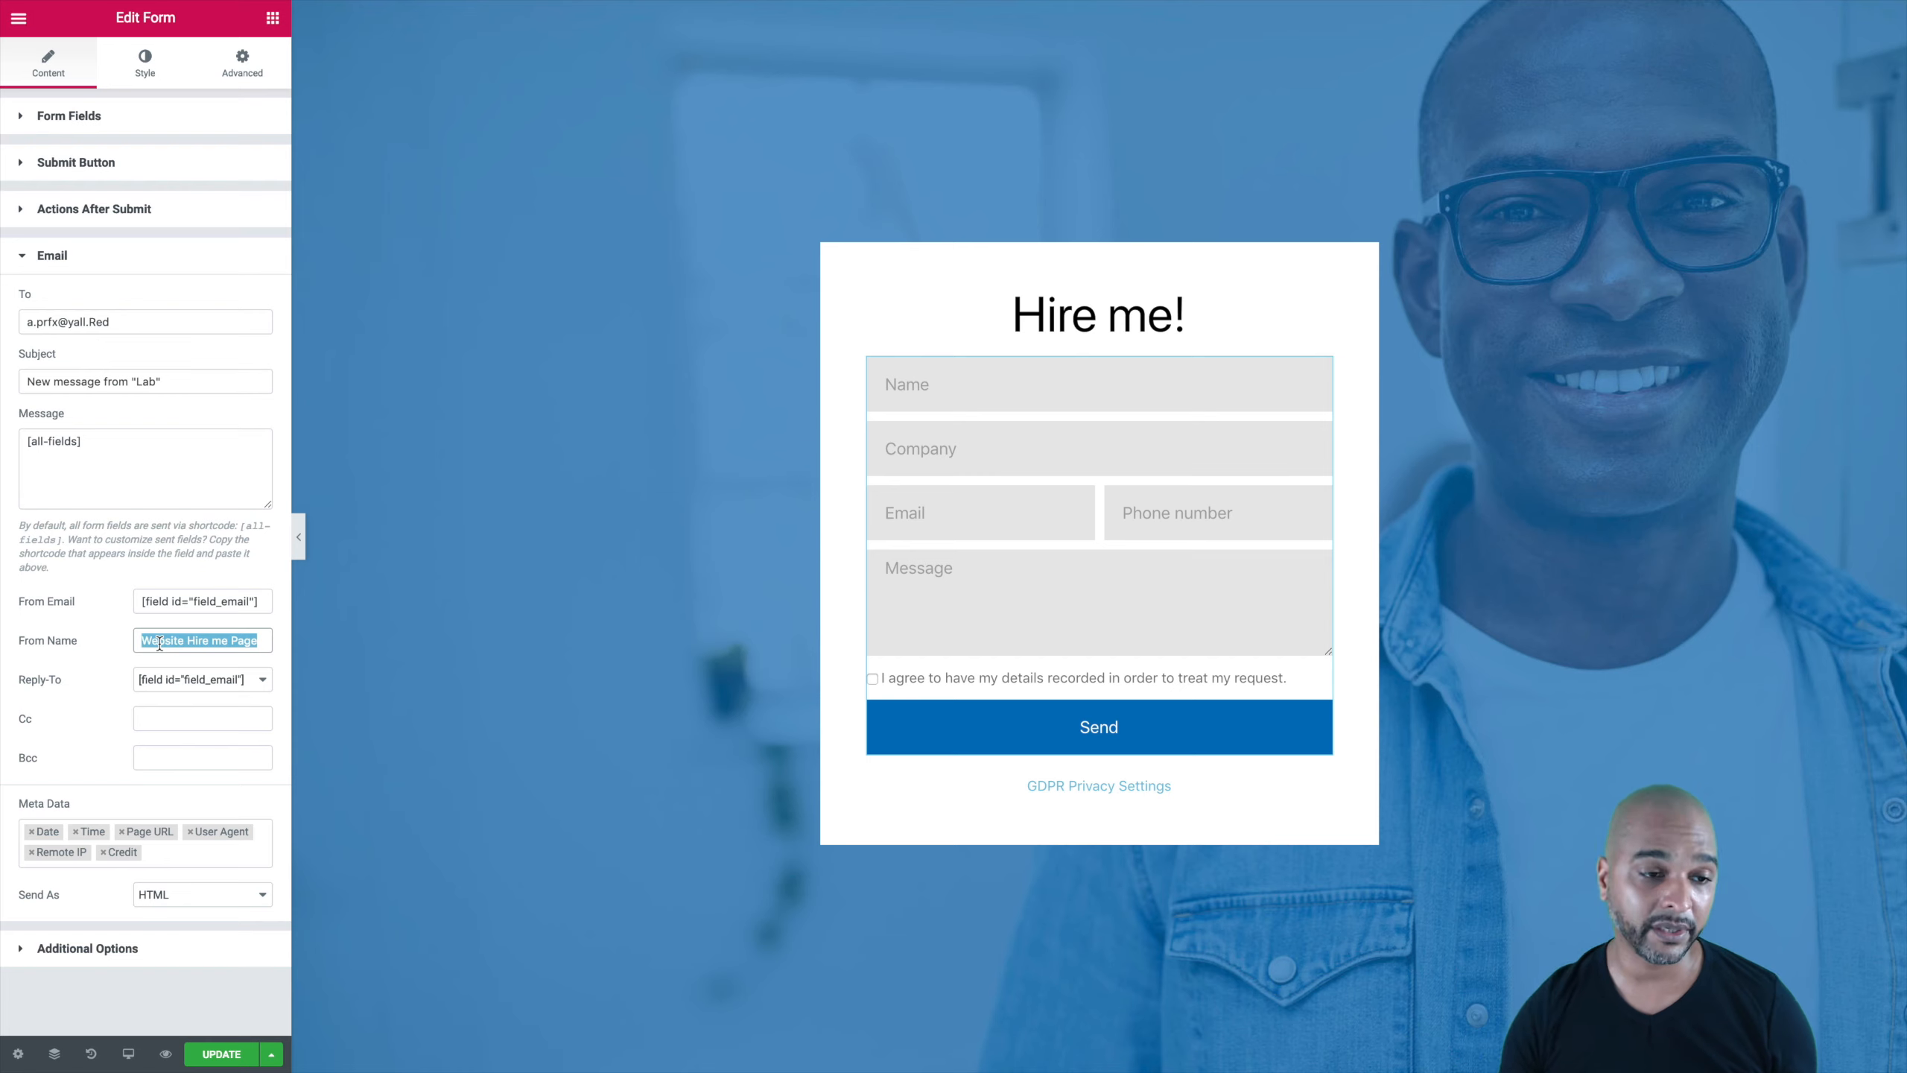
click(142, 640)
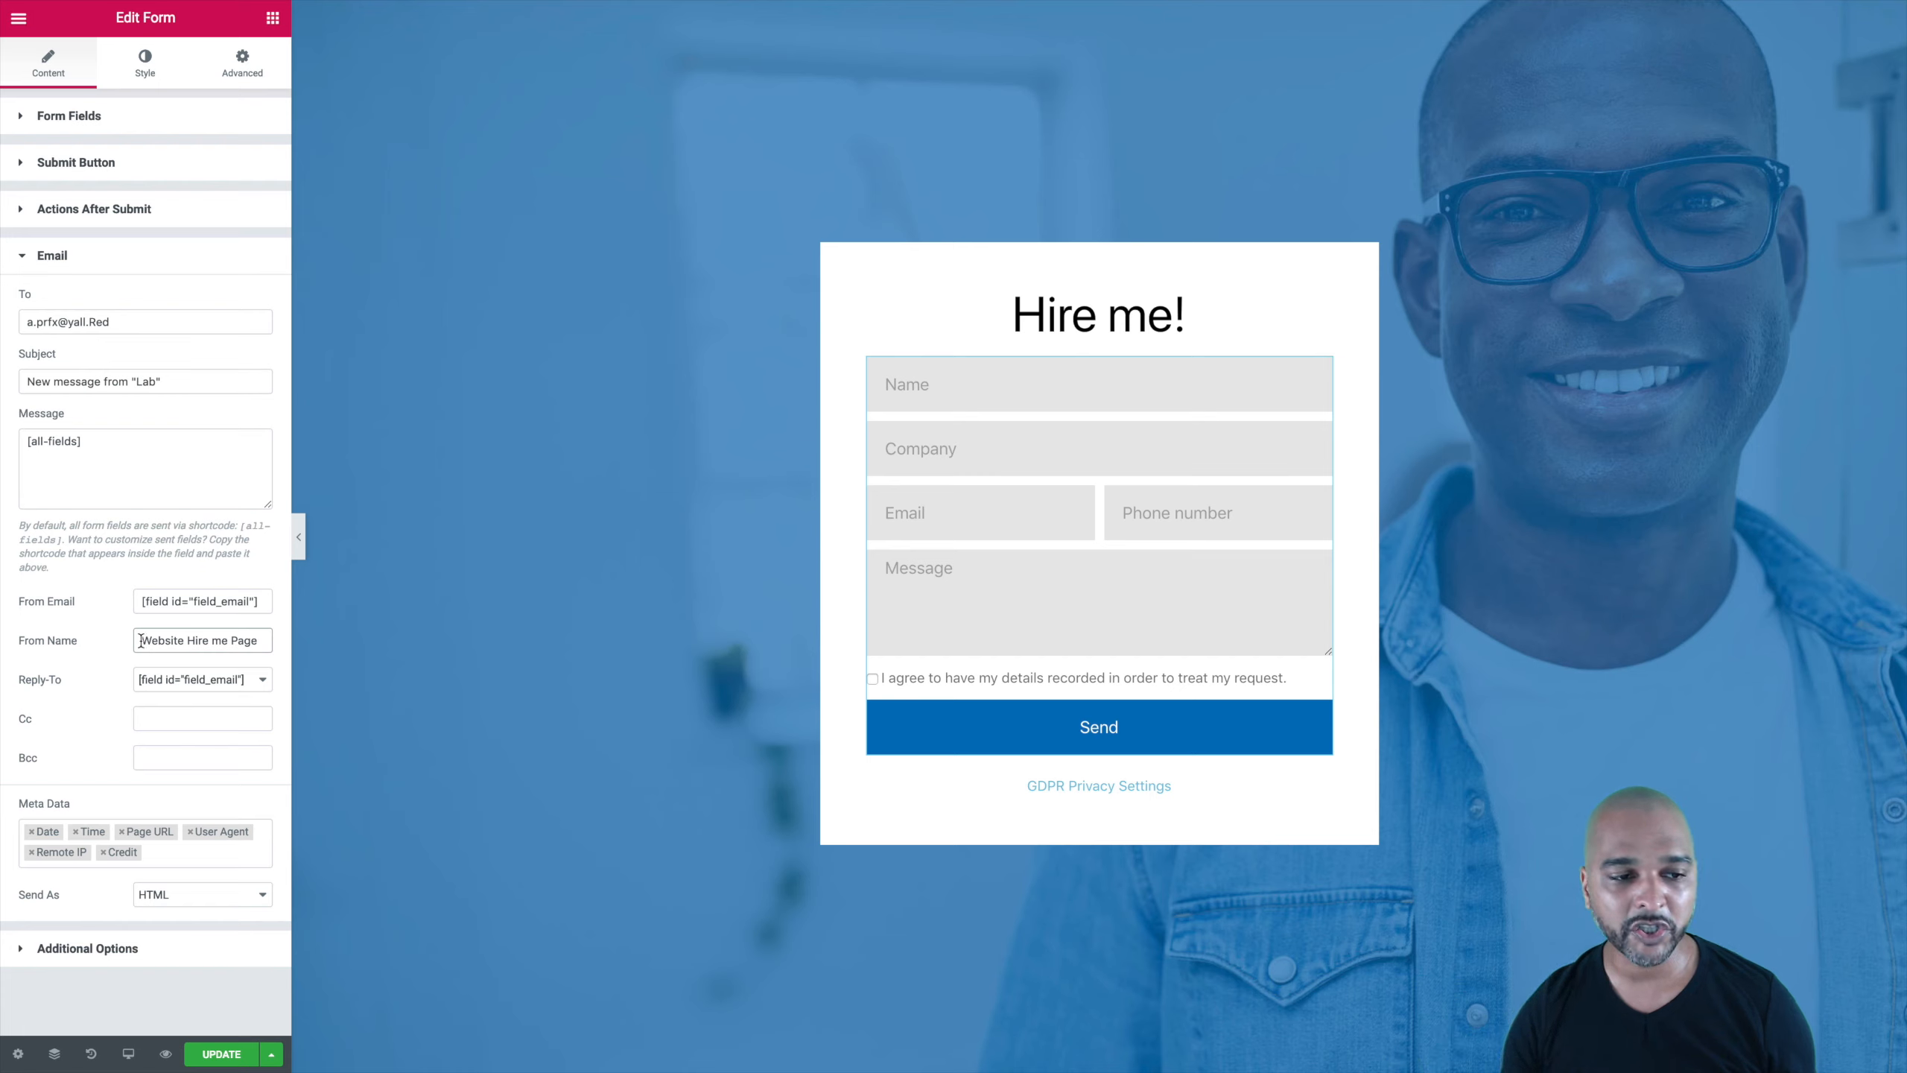
drag(141, 640, 266, 643)
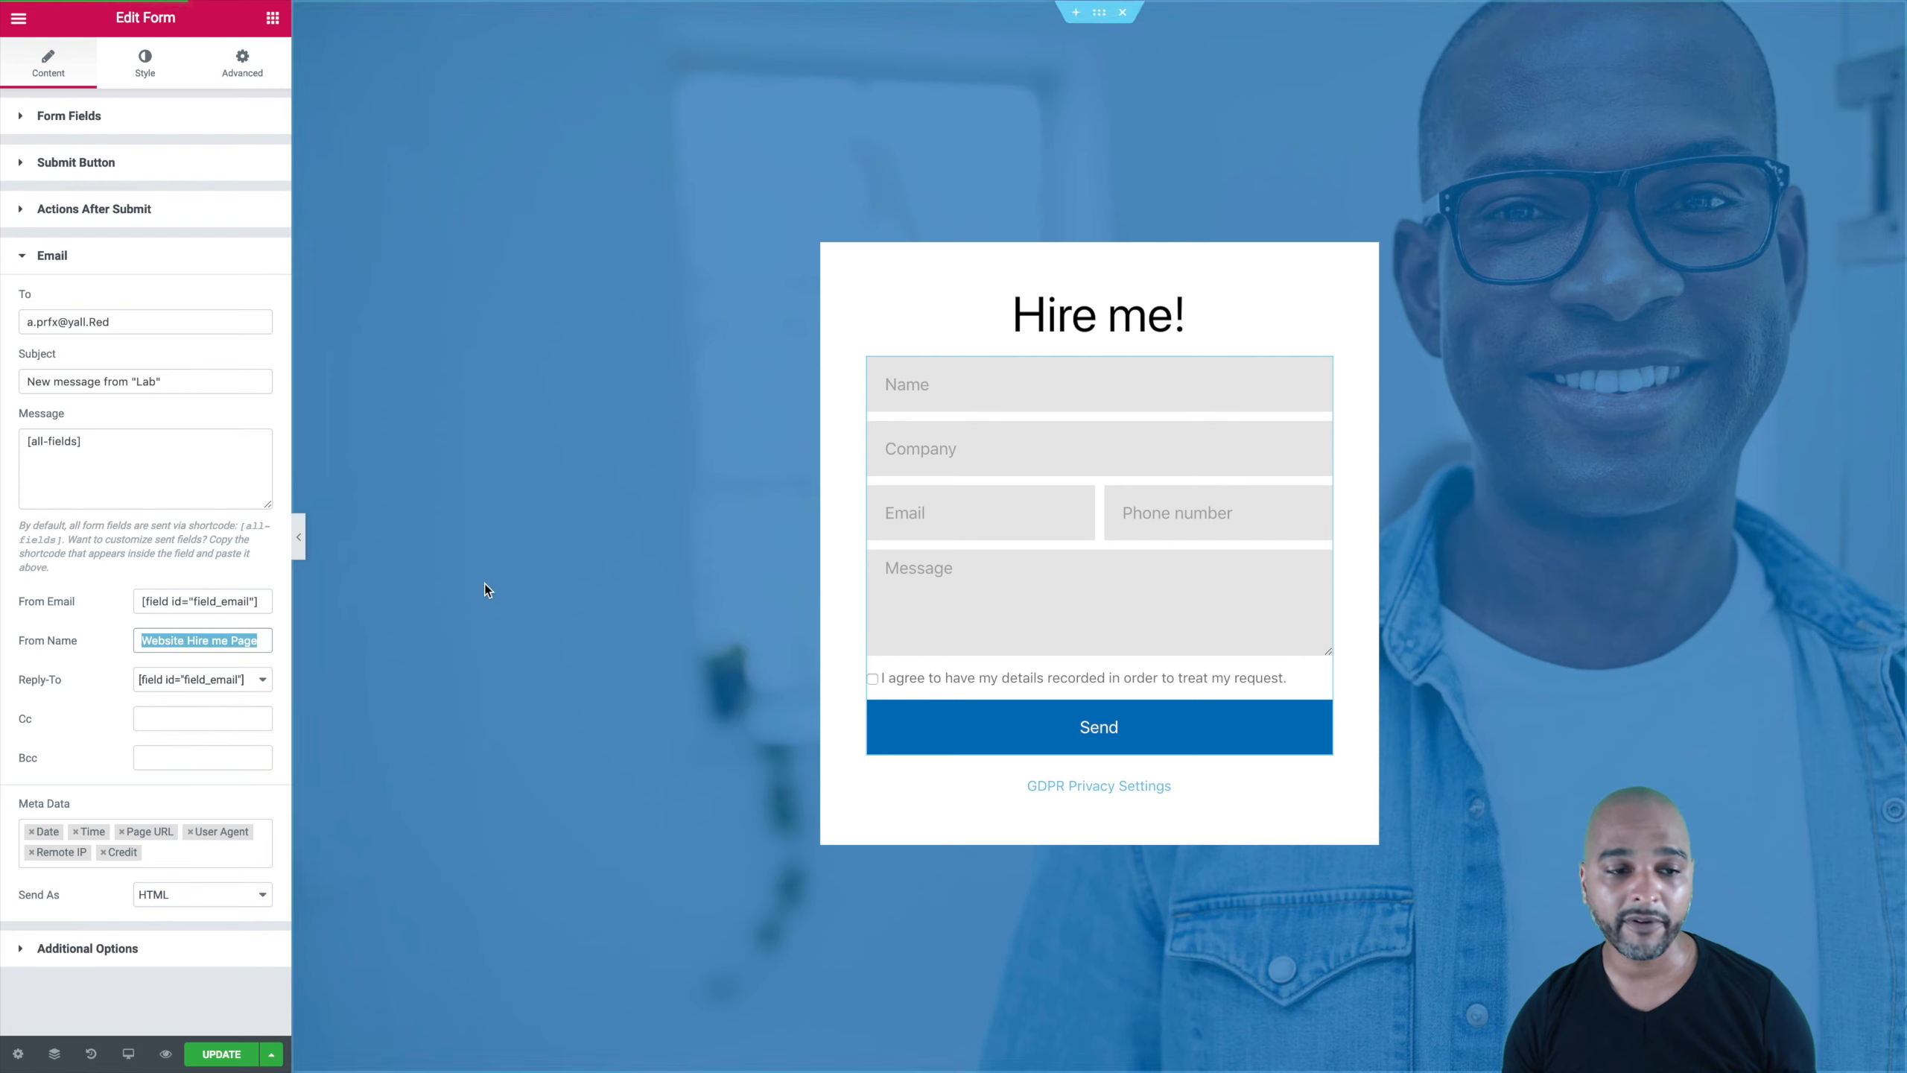
click(113, 646)
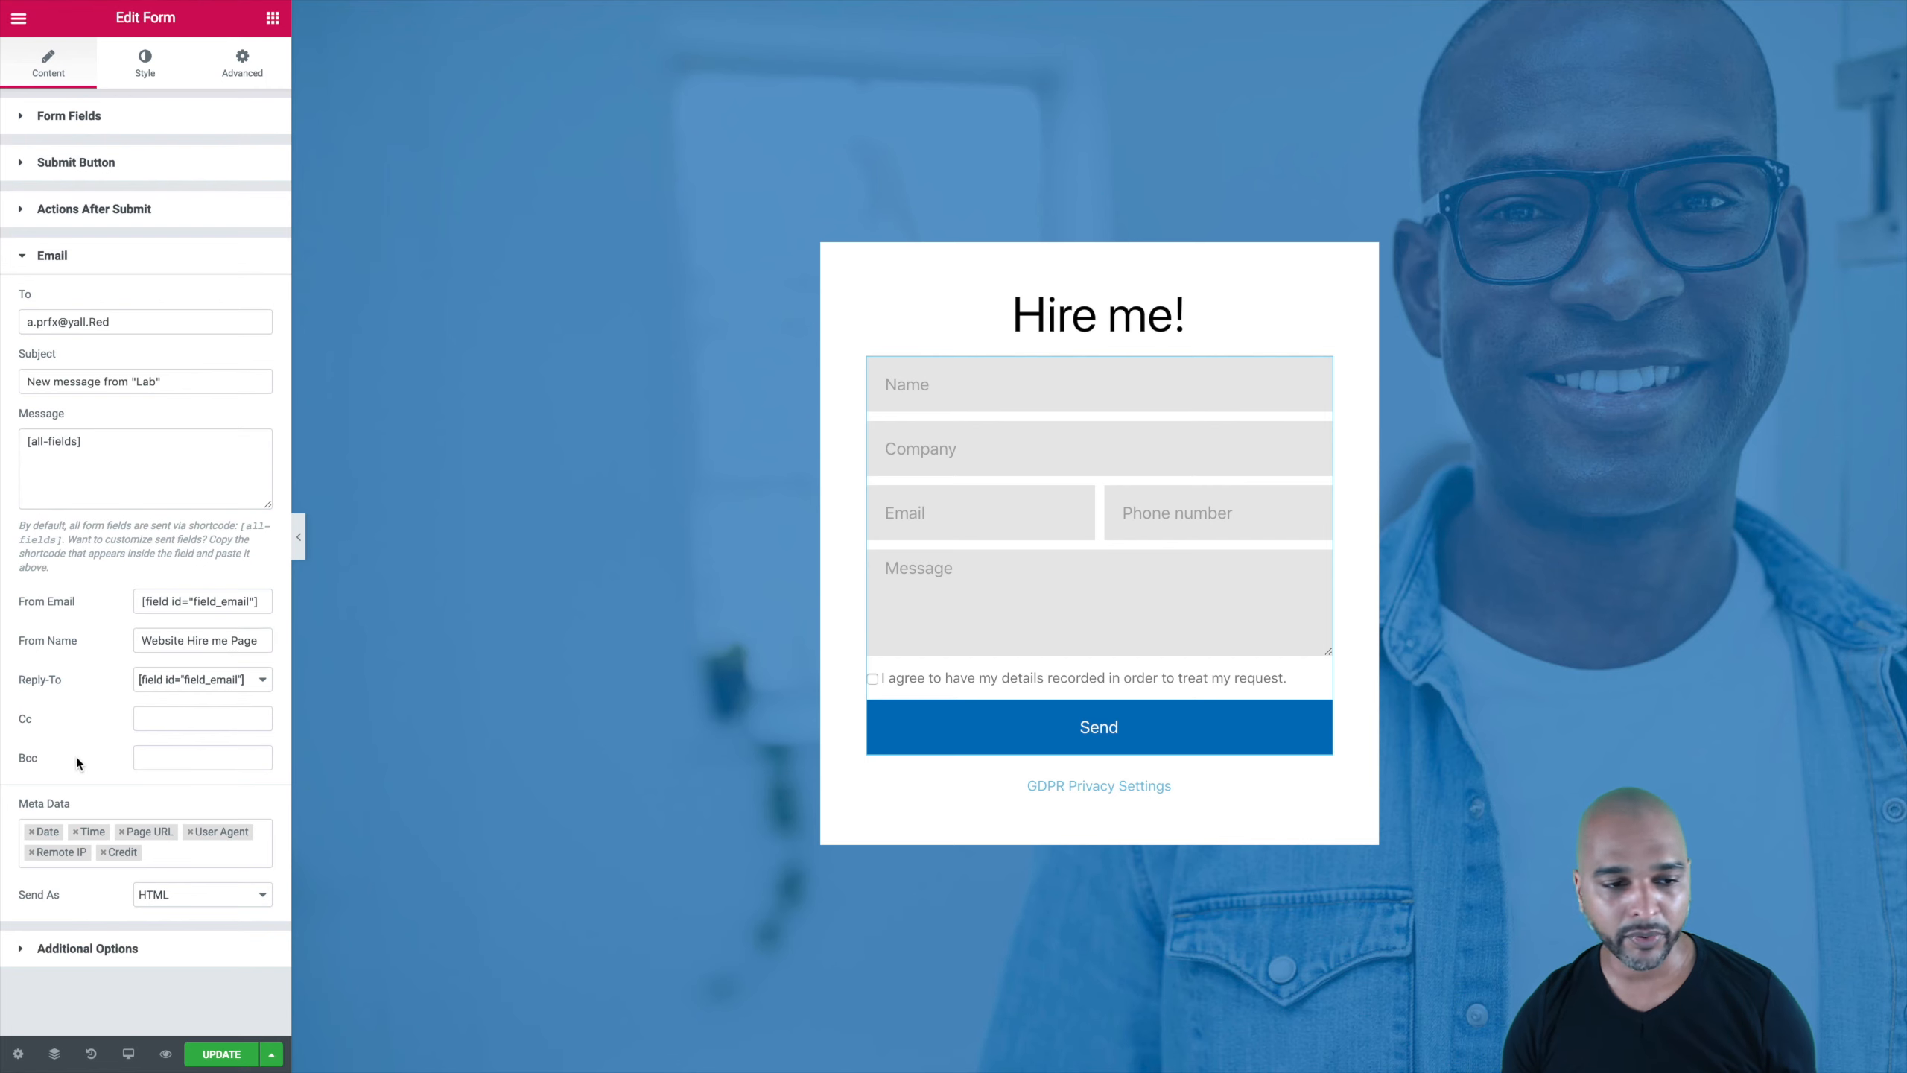
click(143, 754)
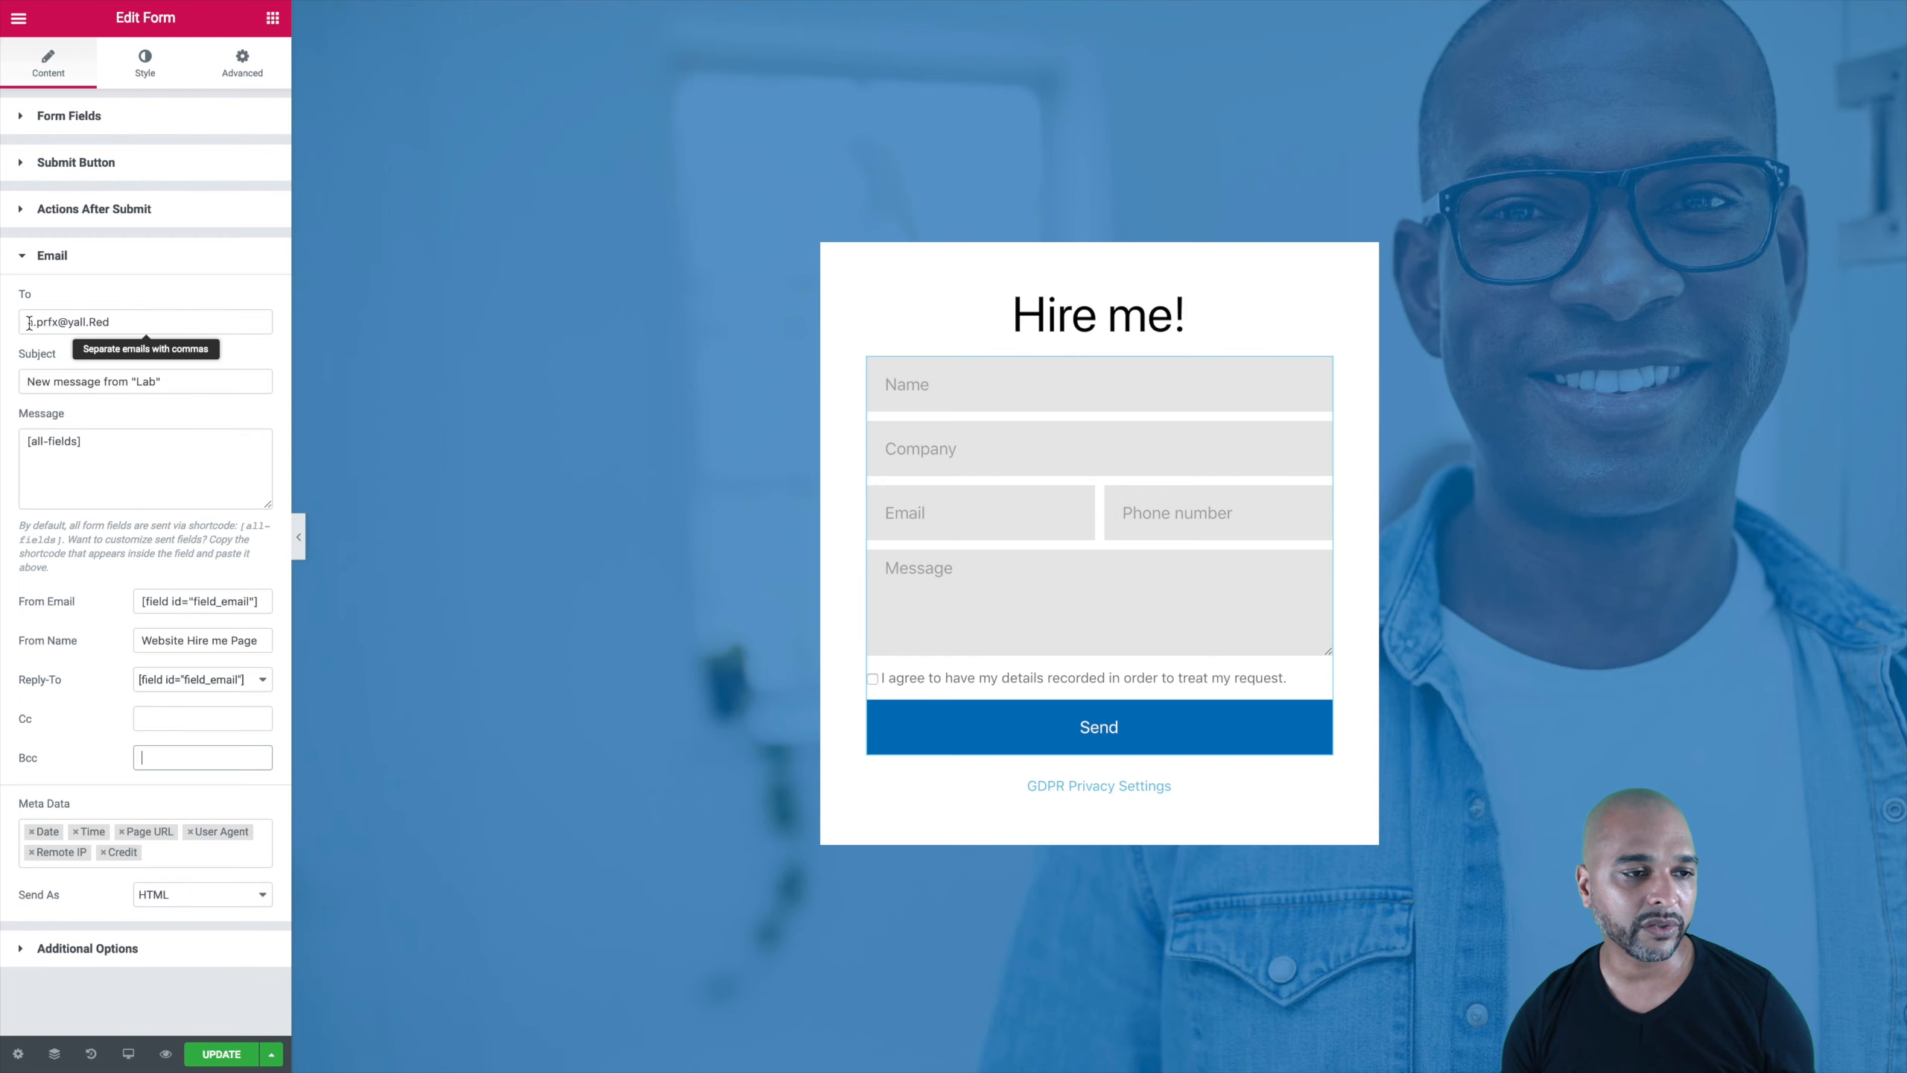
Step: Replace the To address with the version whose domain is all lowercase
drag(26, 322, 124, 321)
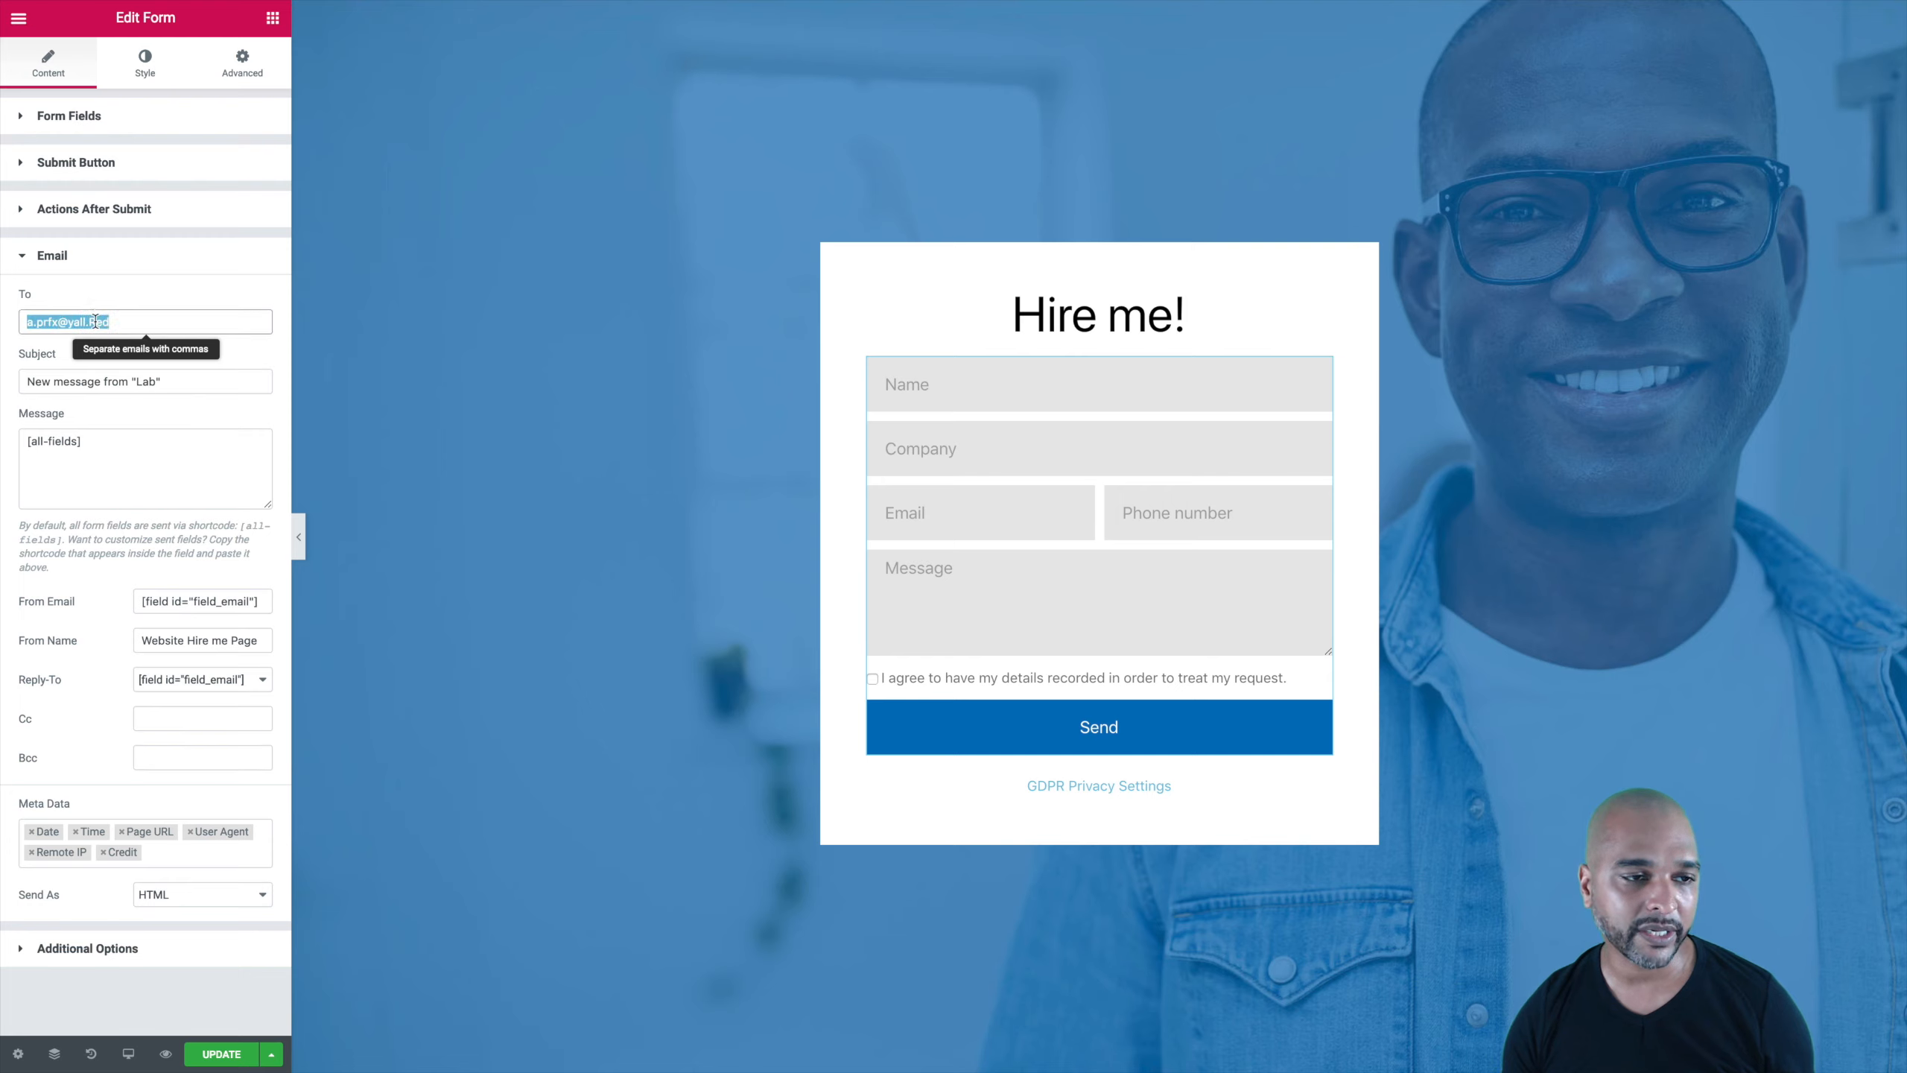
key(ctrl+v)
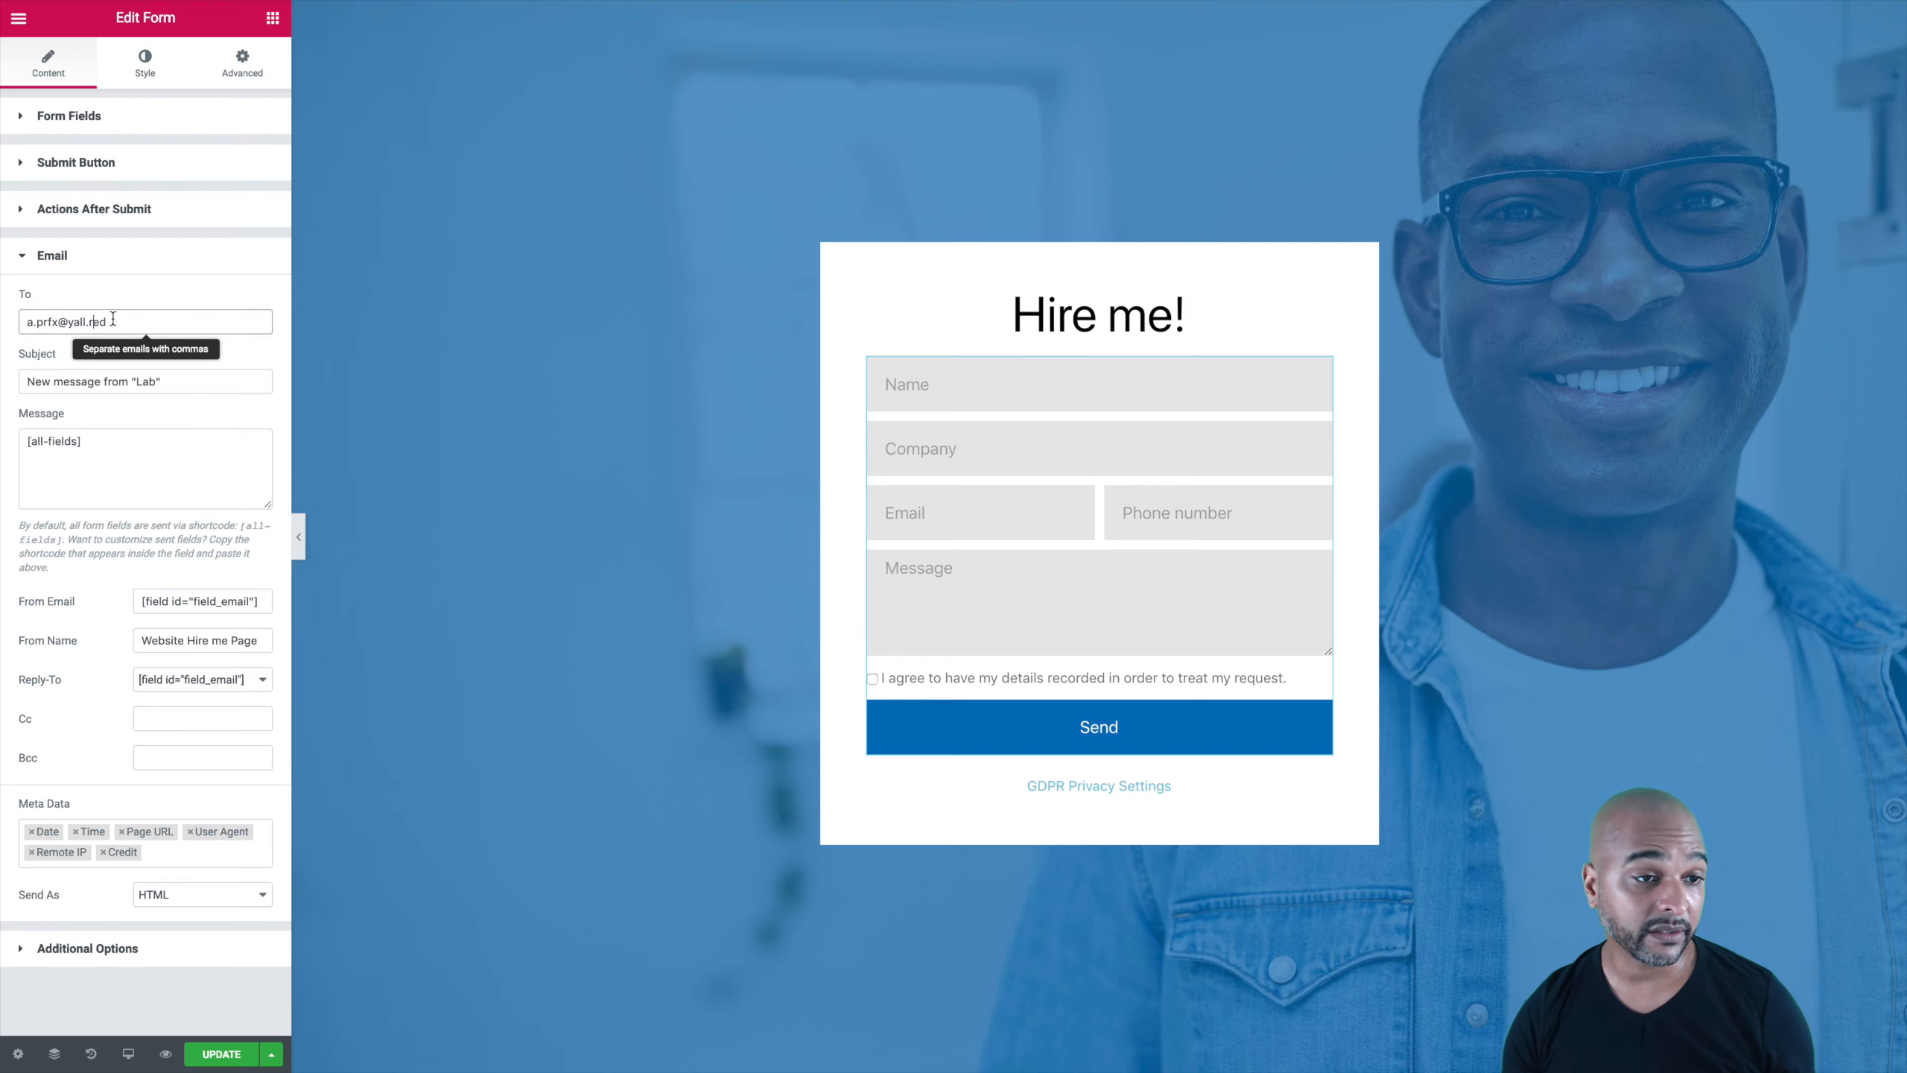
drag(112, 321, 9, 334)
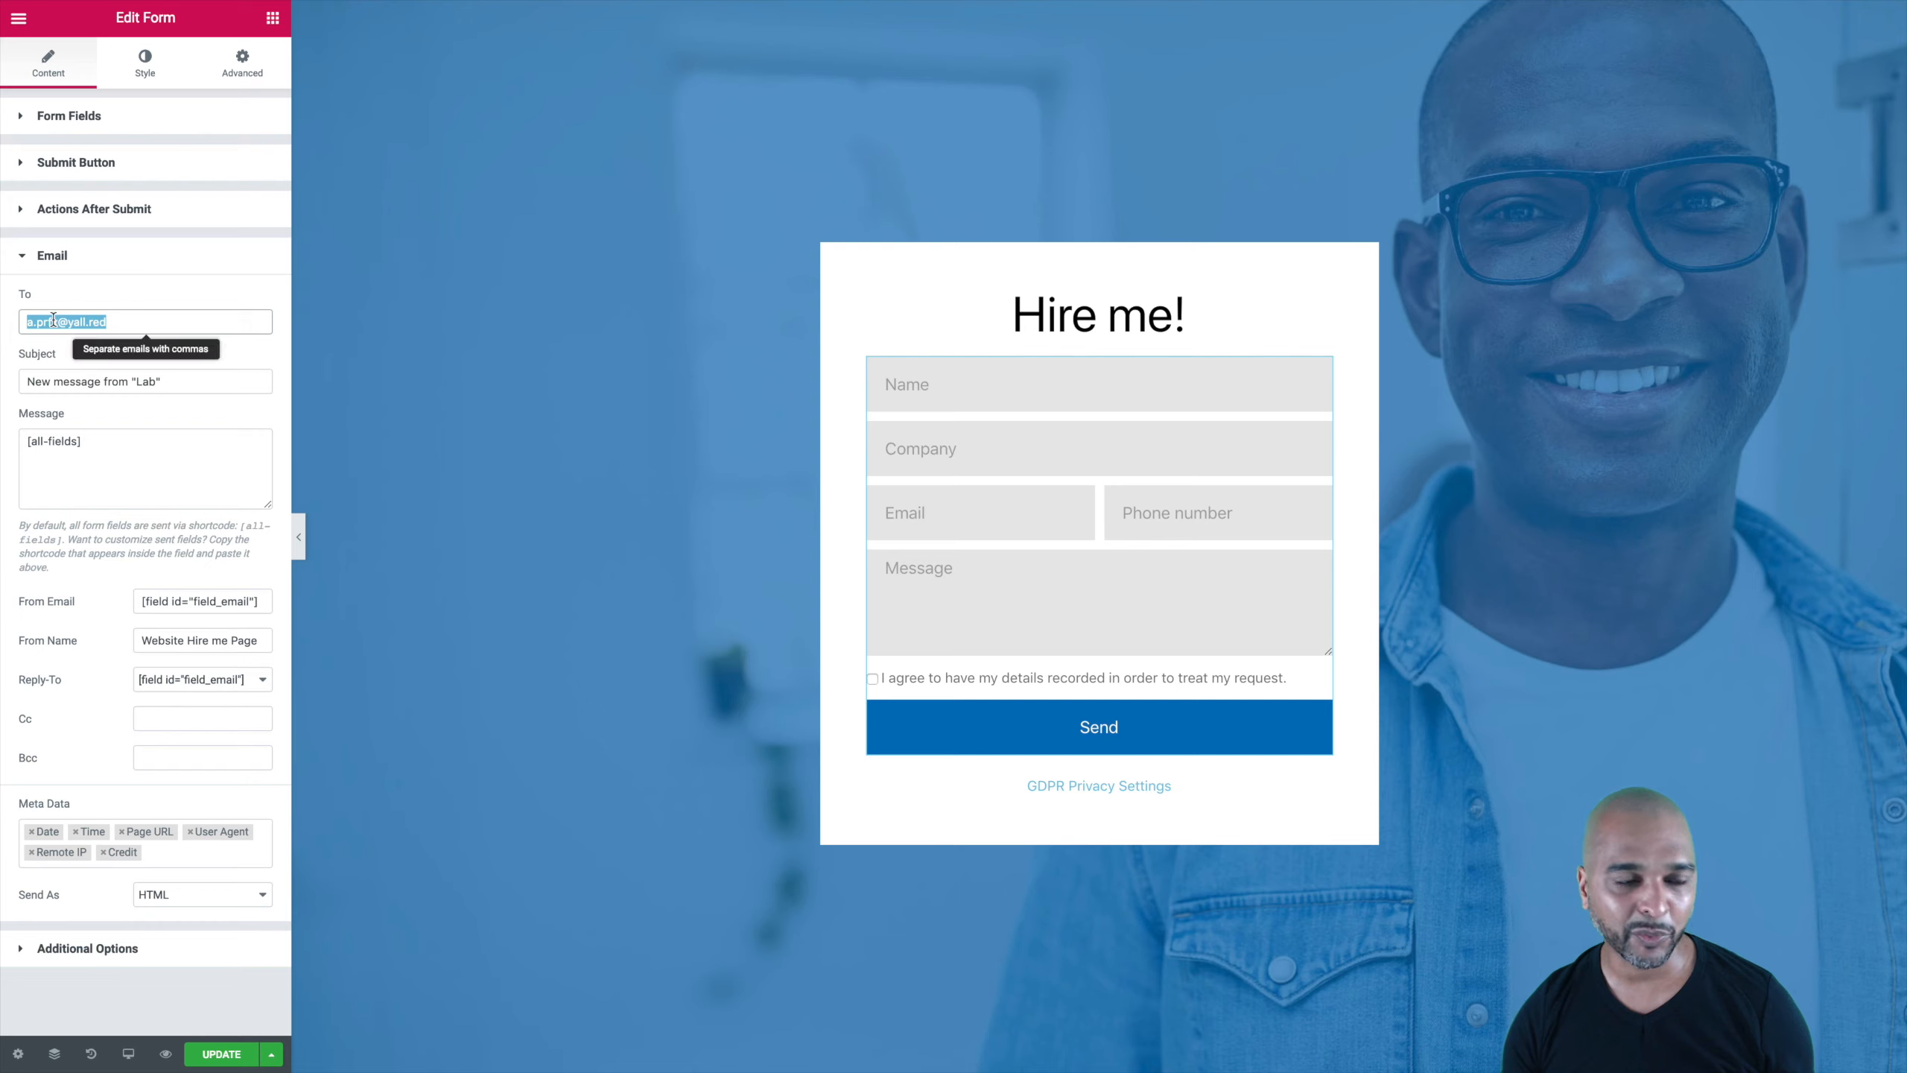
click(143, 757)
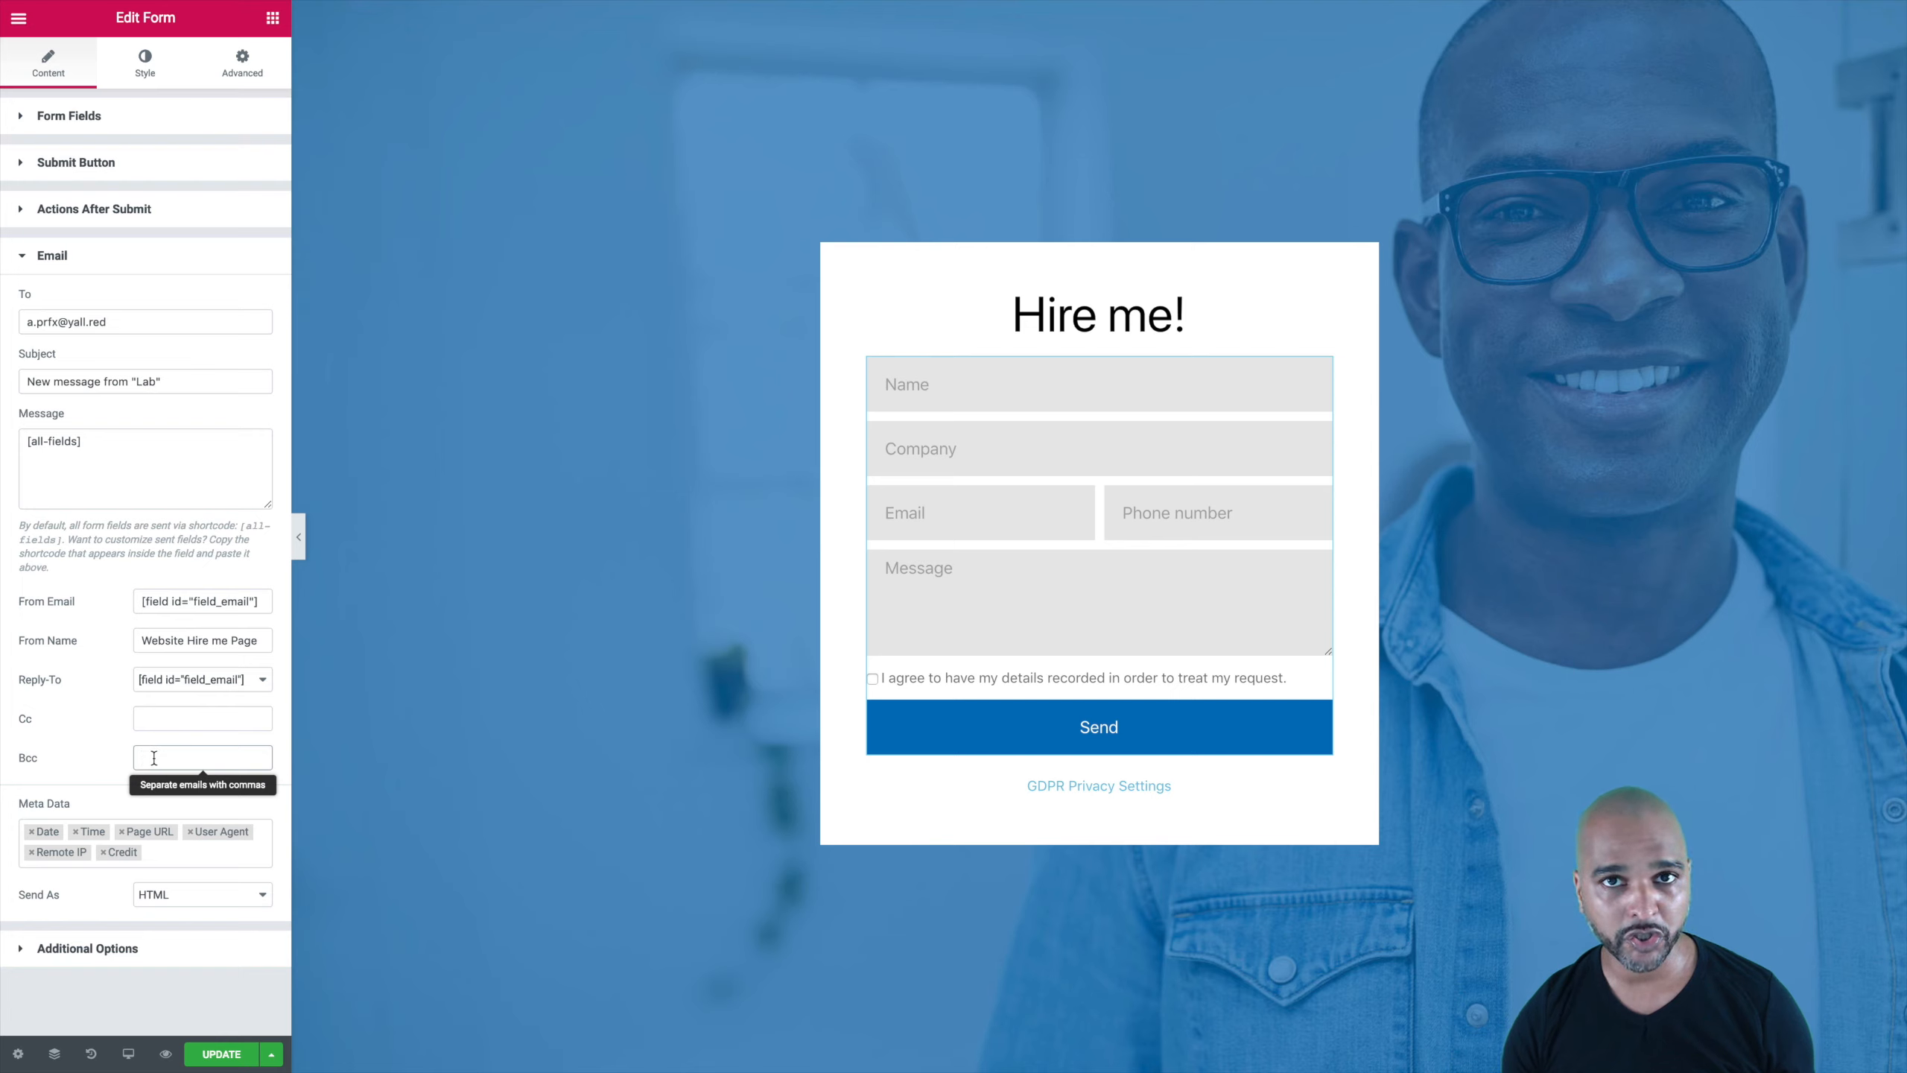
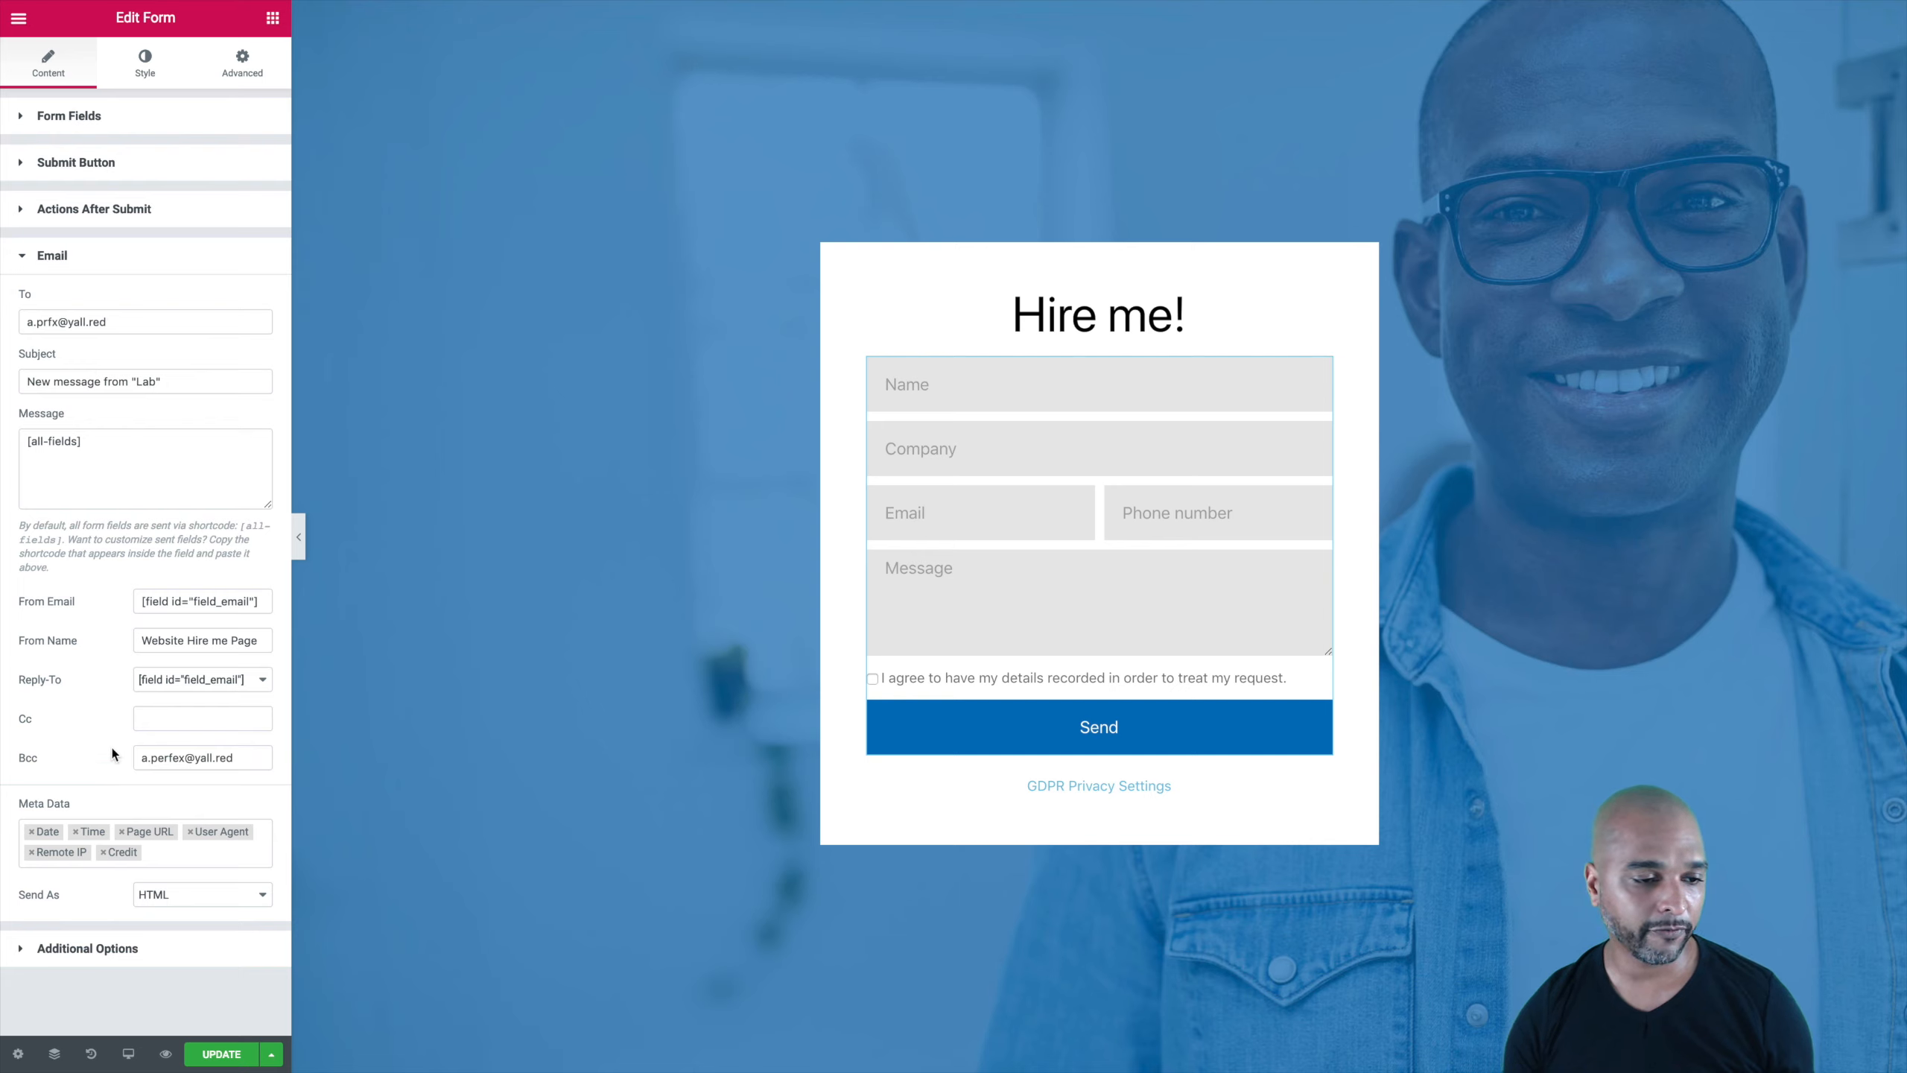
Step: Enter the CRM's email address as Bcc, update the page, and review the [all-fields] message
click(226, 1056)
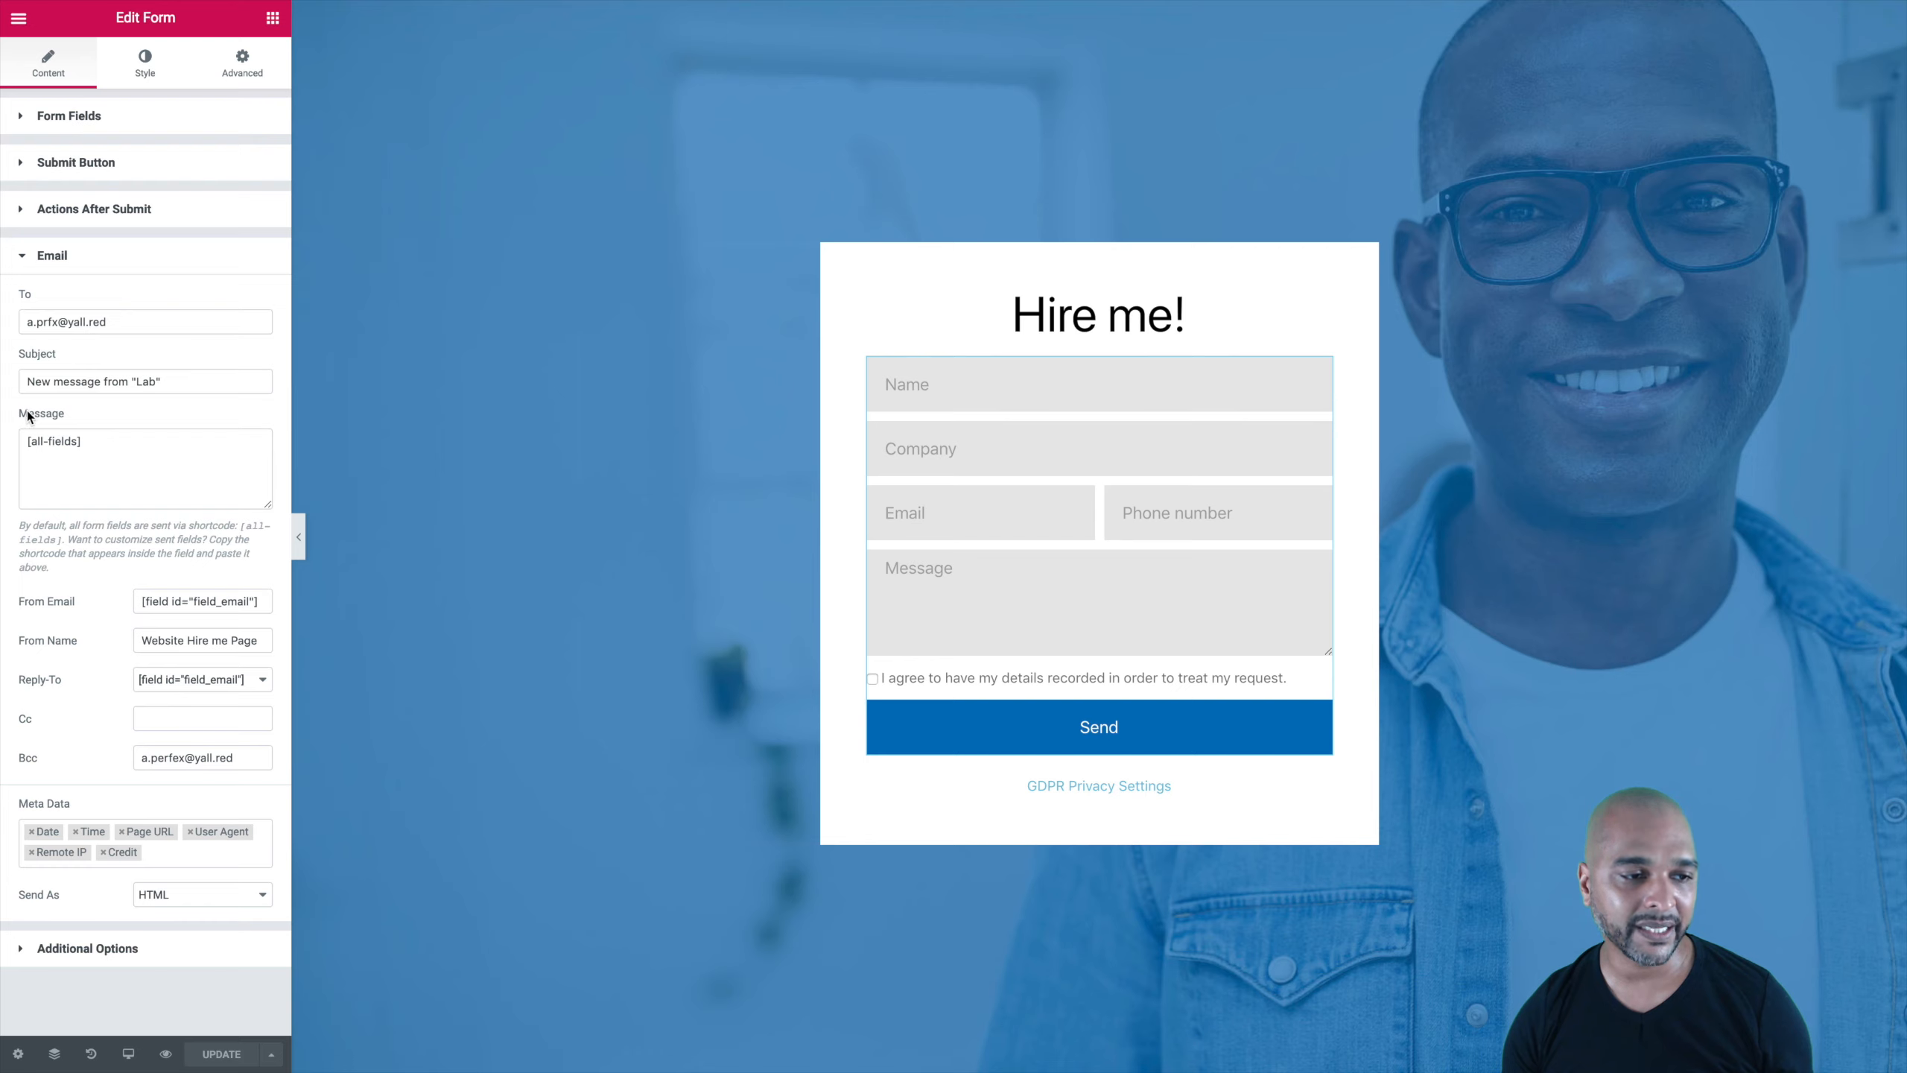
drag(103, 443, 9, 446)
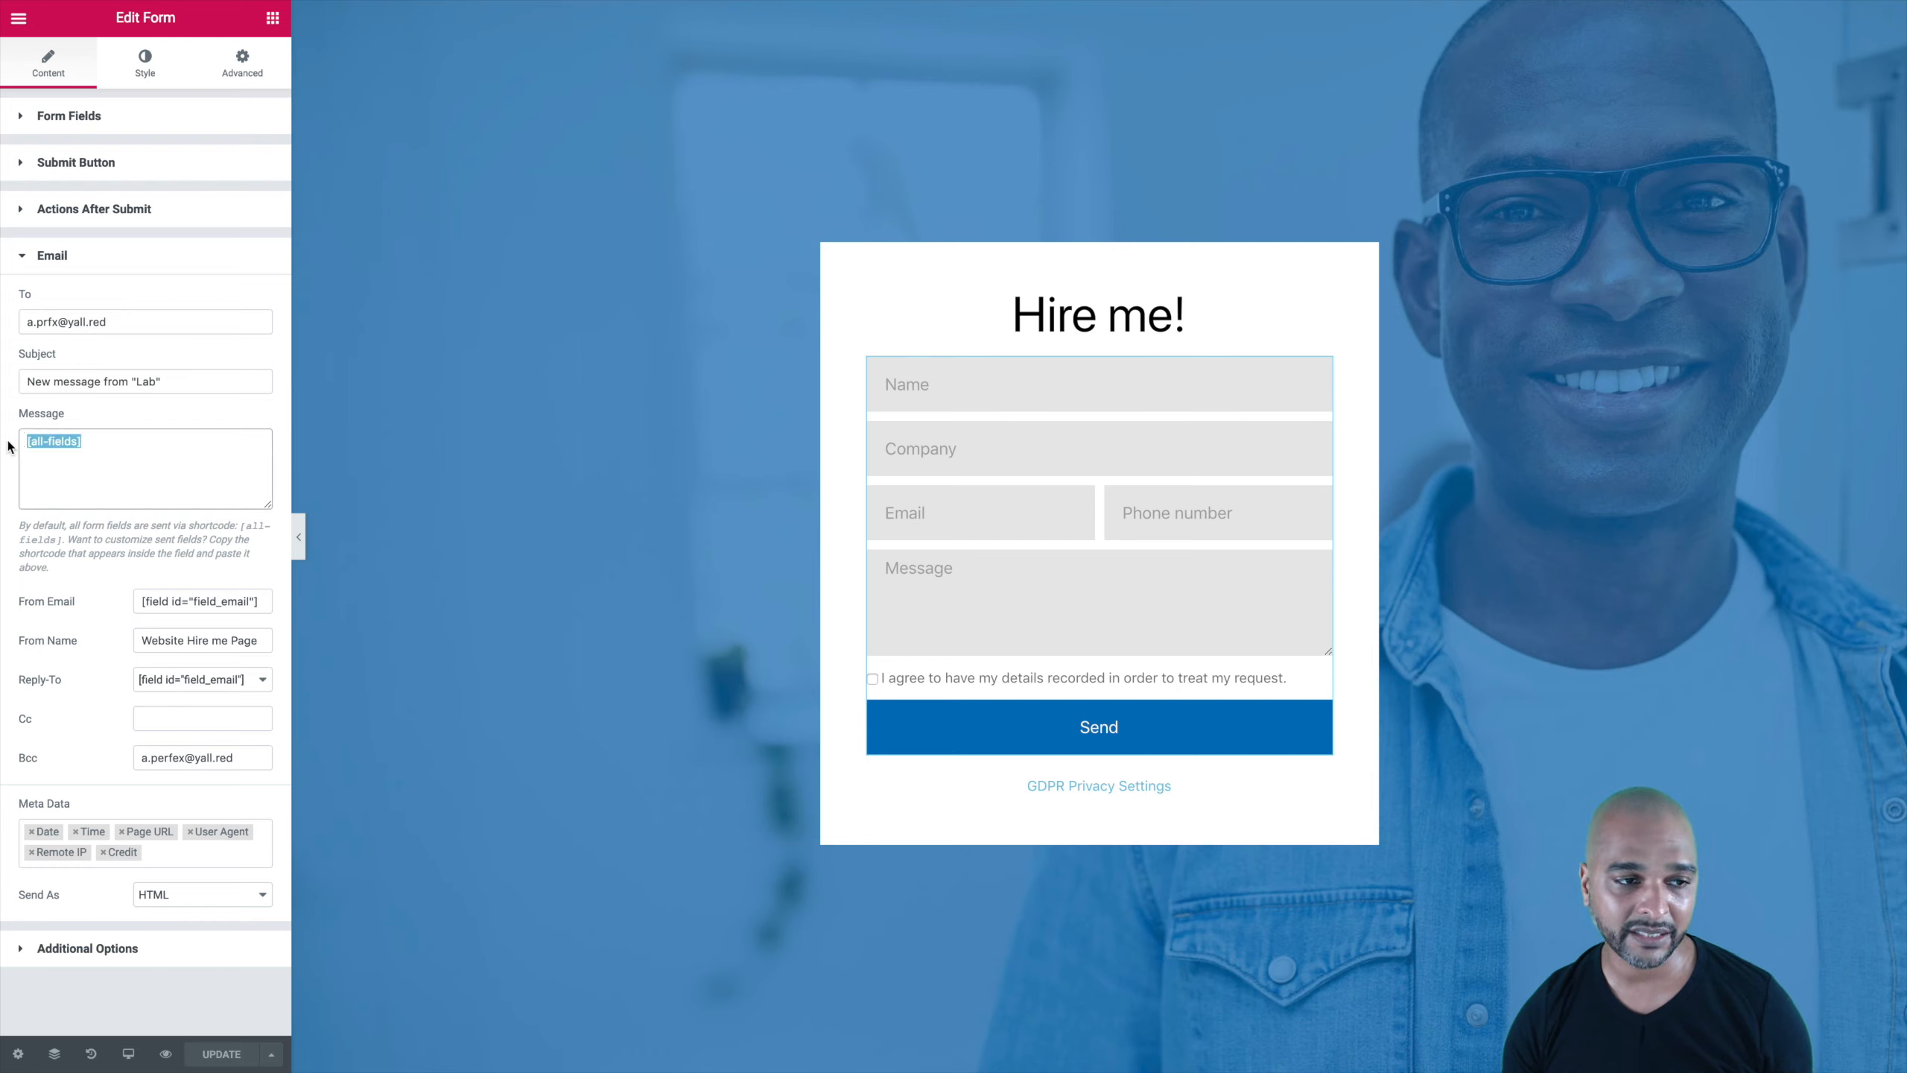
click(53, 542)
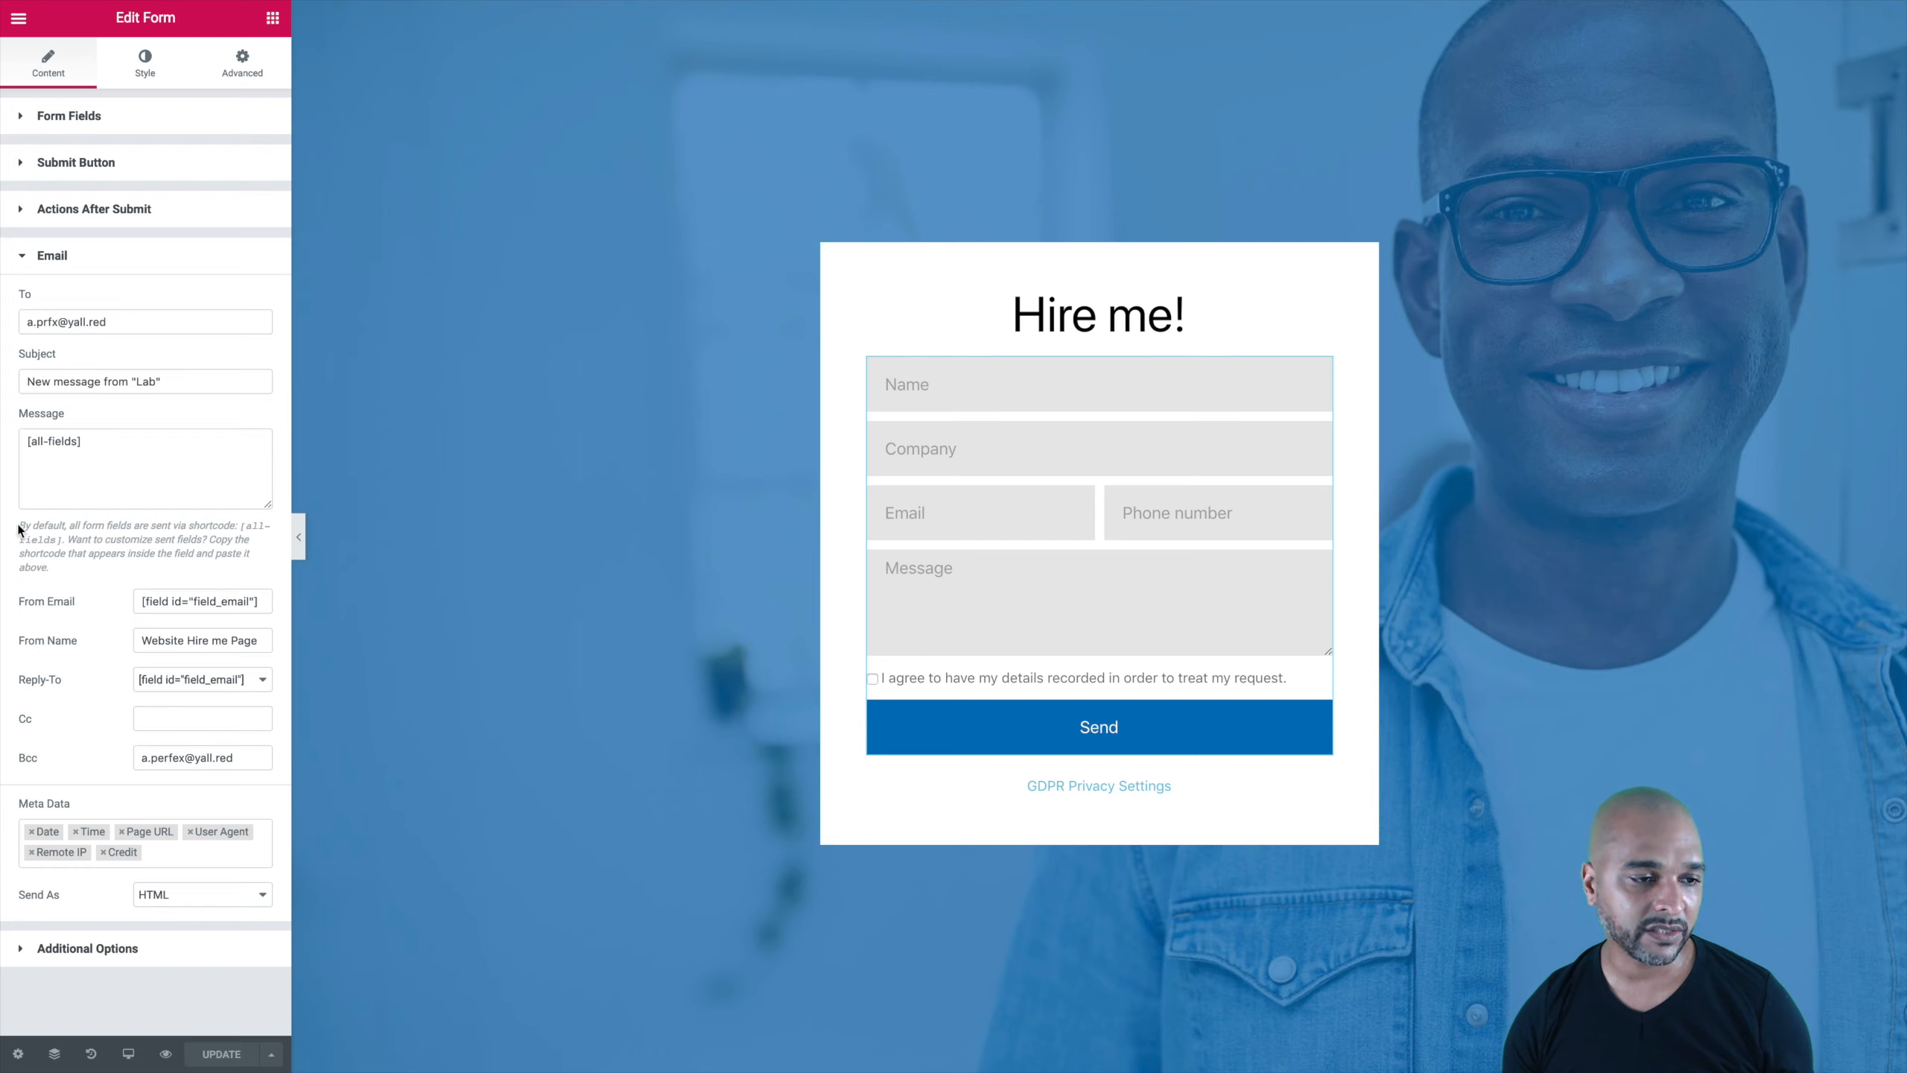
drag(20, 528, 232, 524)
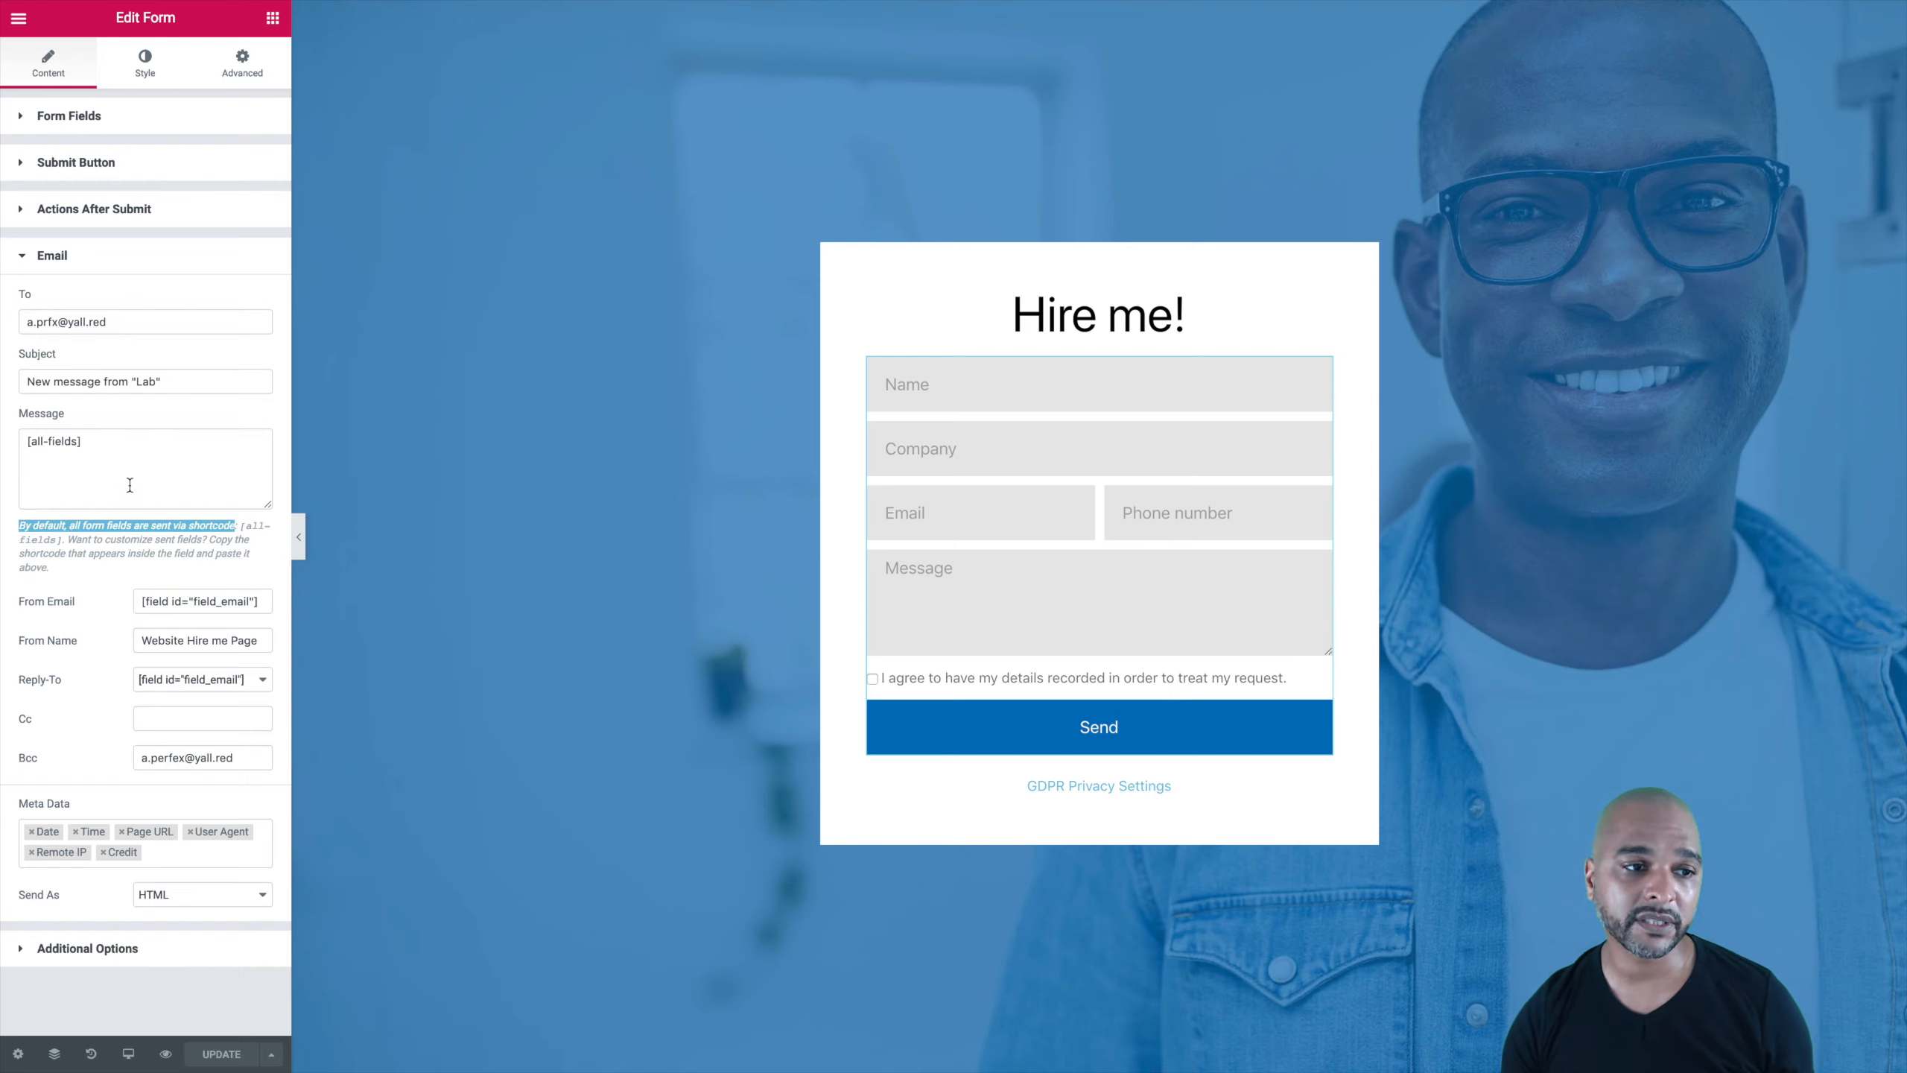
click(106, 471)
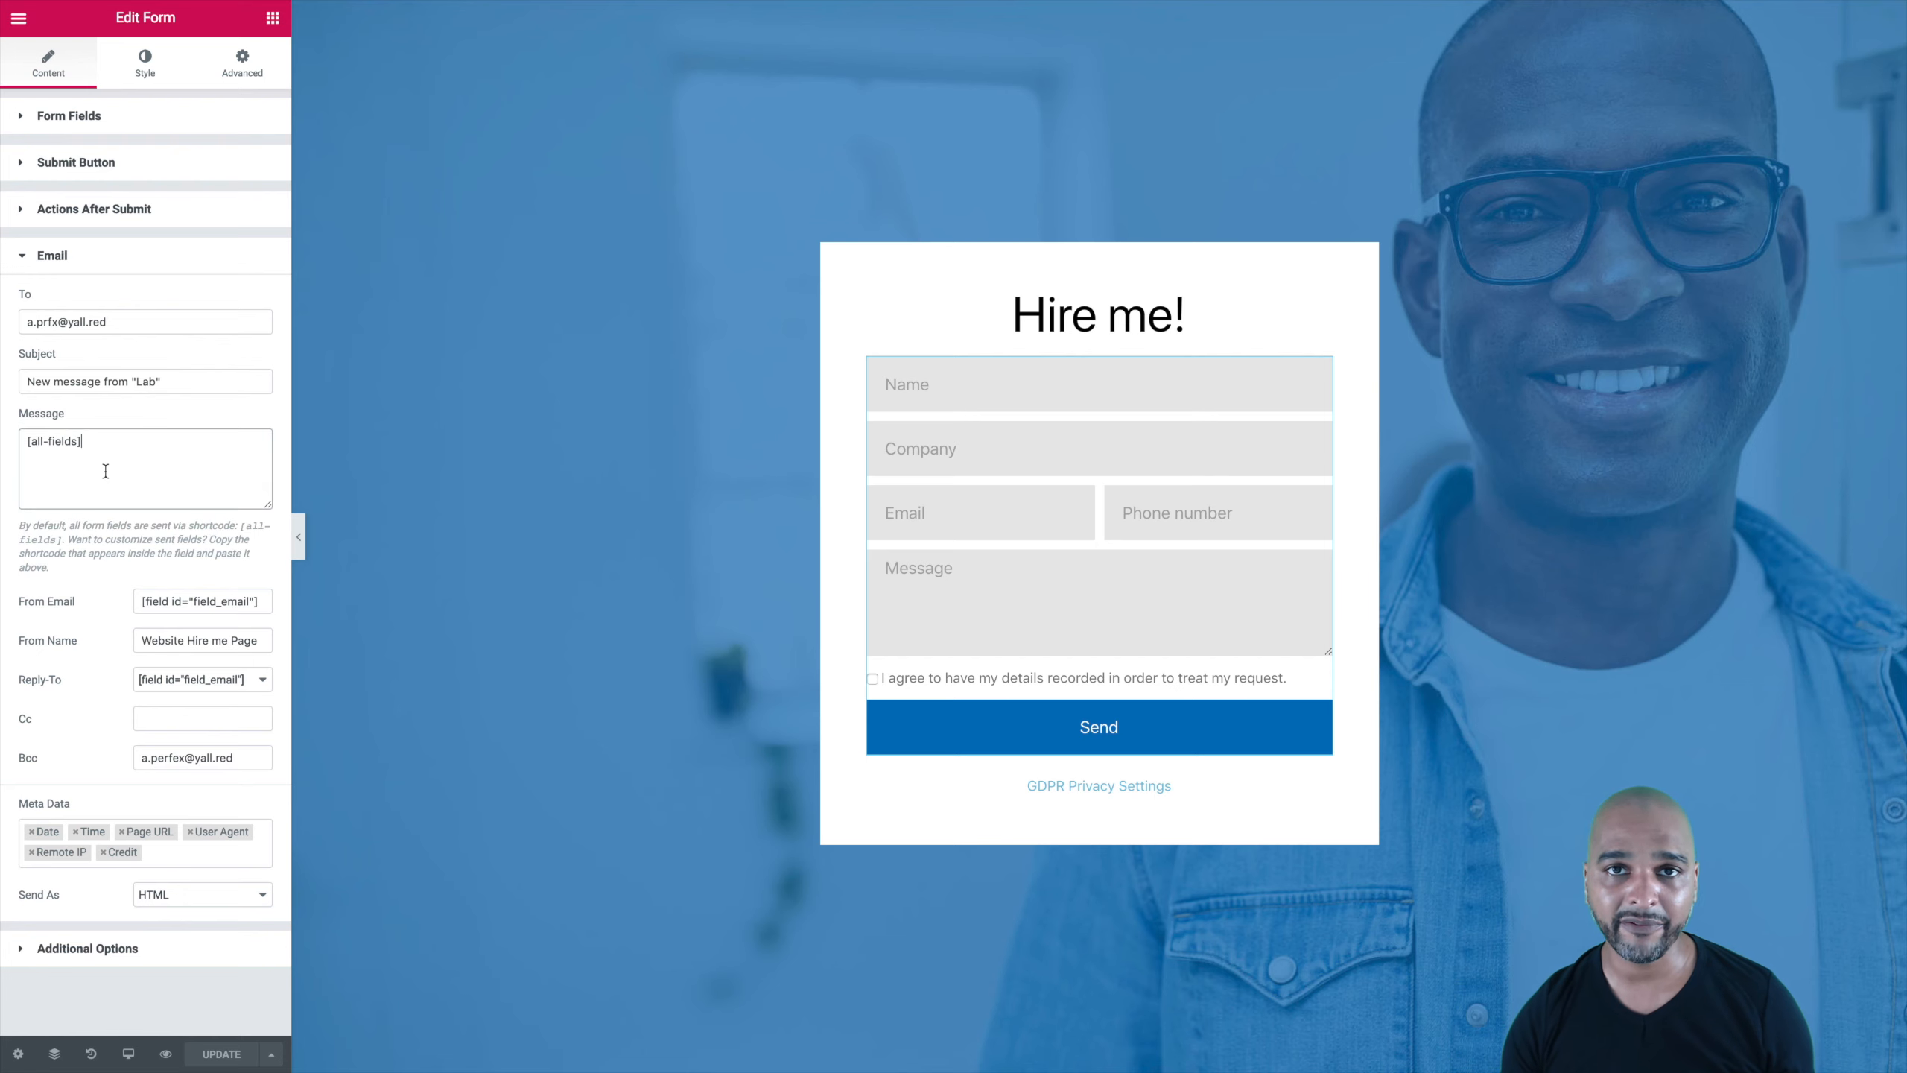
key(ctrl+Left)
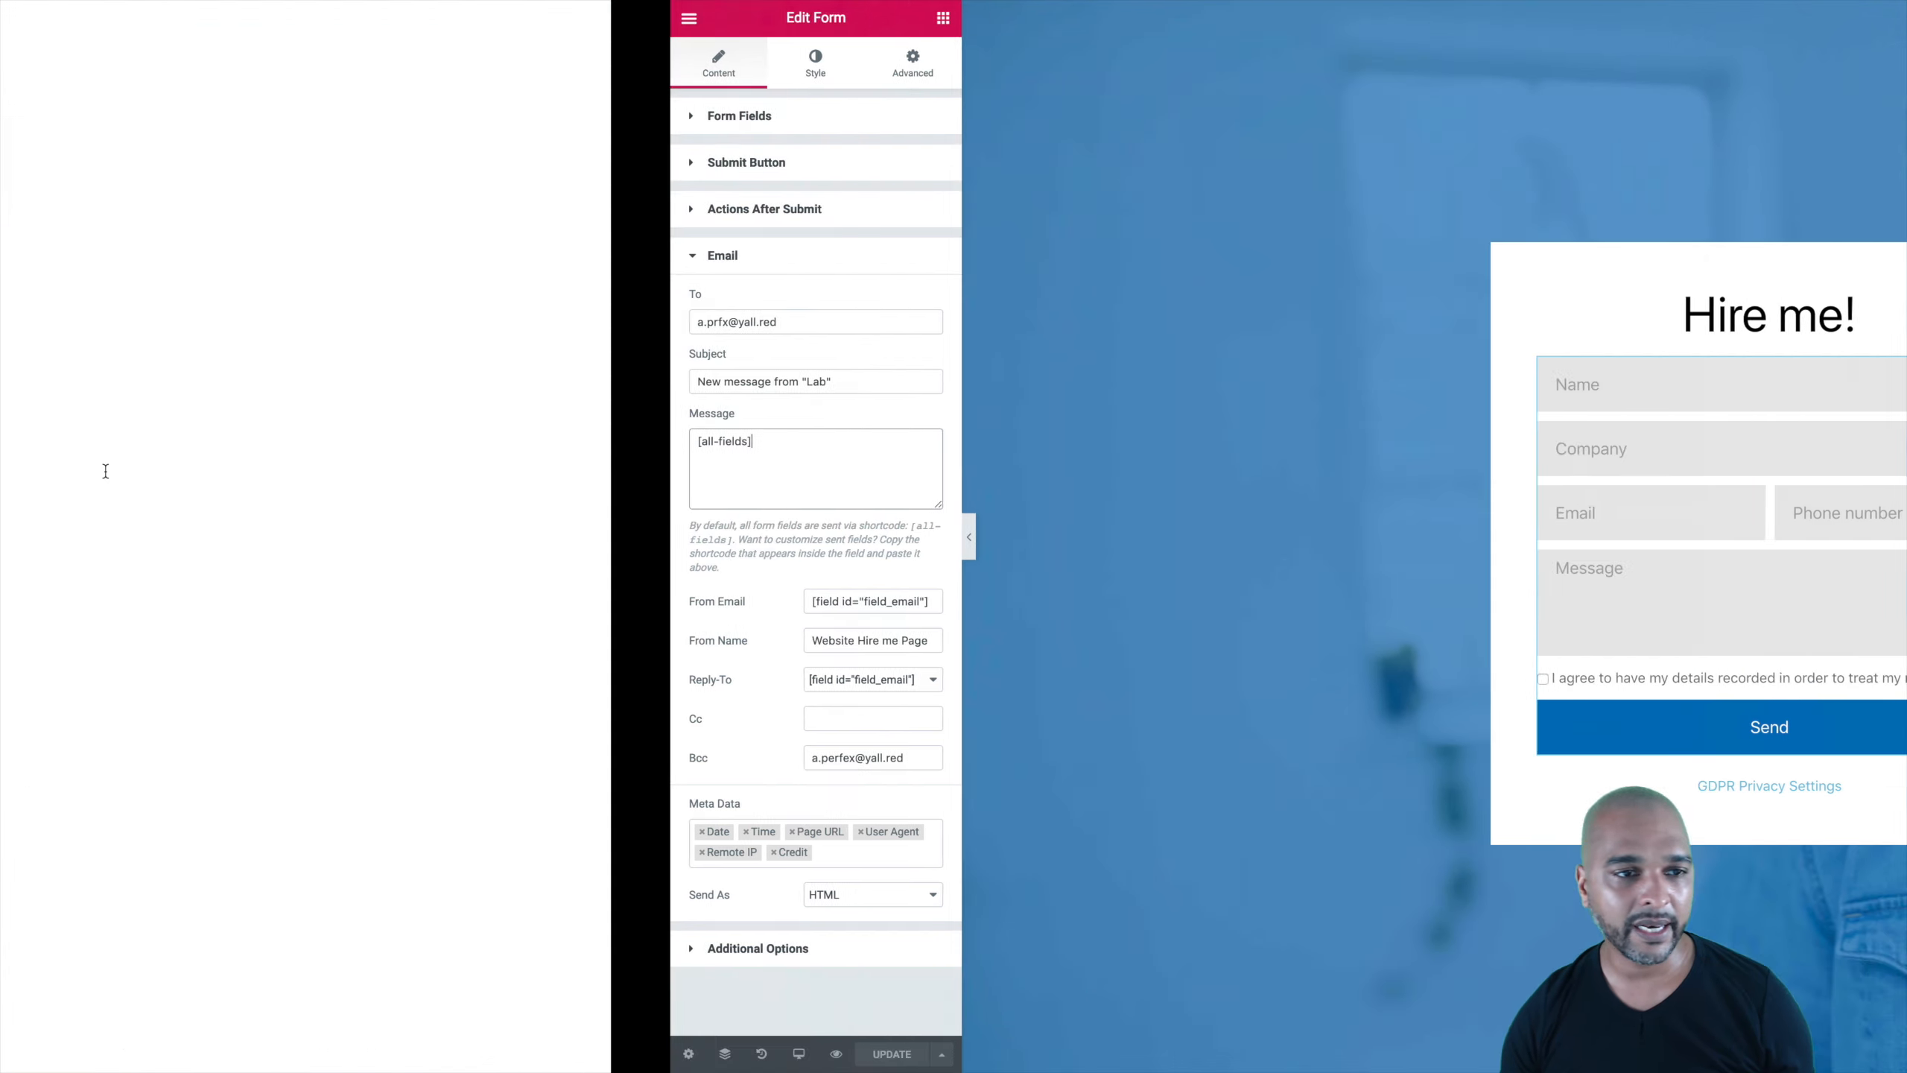
Step: Open the Website form lead's details on the CRM leads board, then close them
key(ctrl+Left)
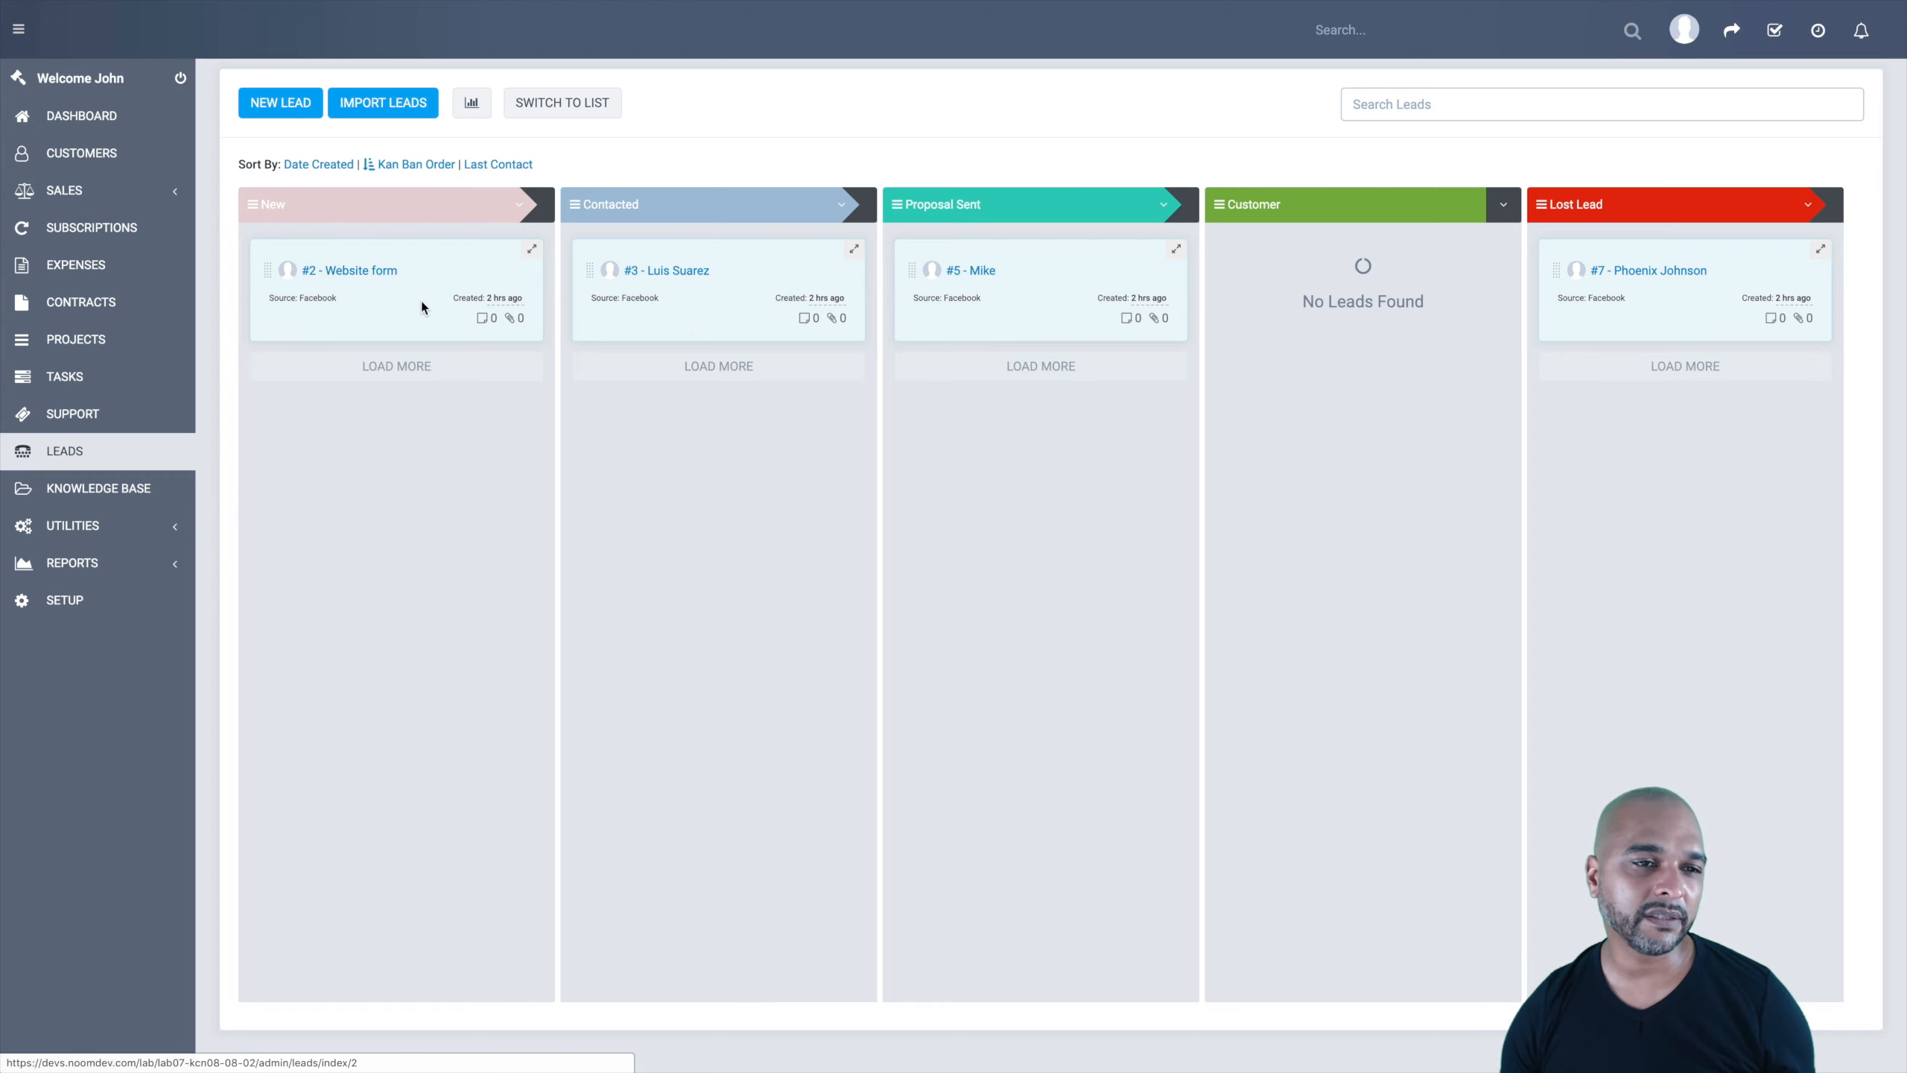
click(362, 272)
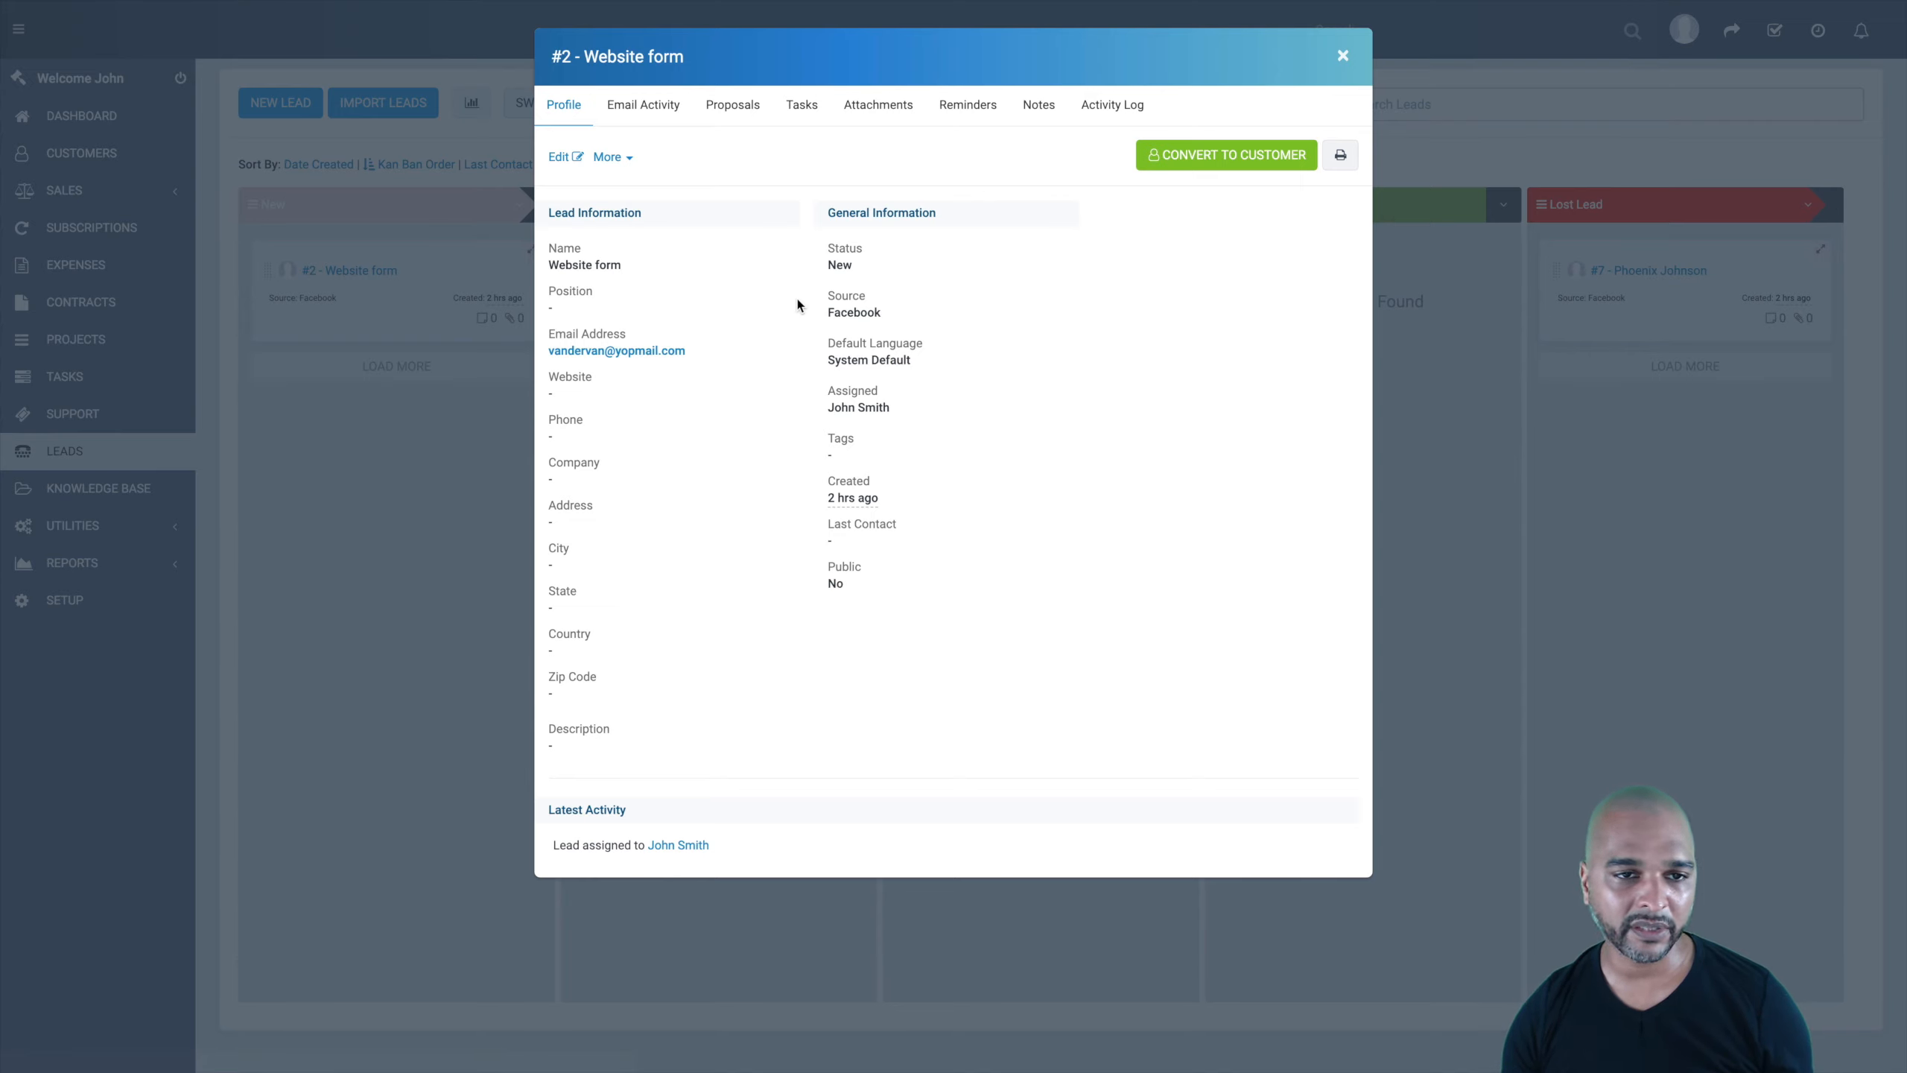
click(1341, 57)
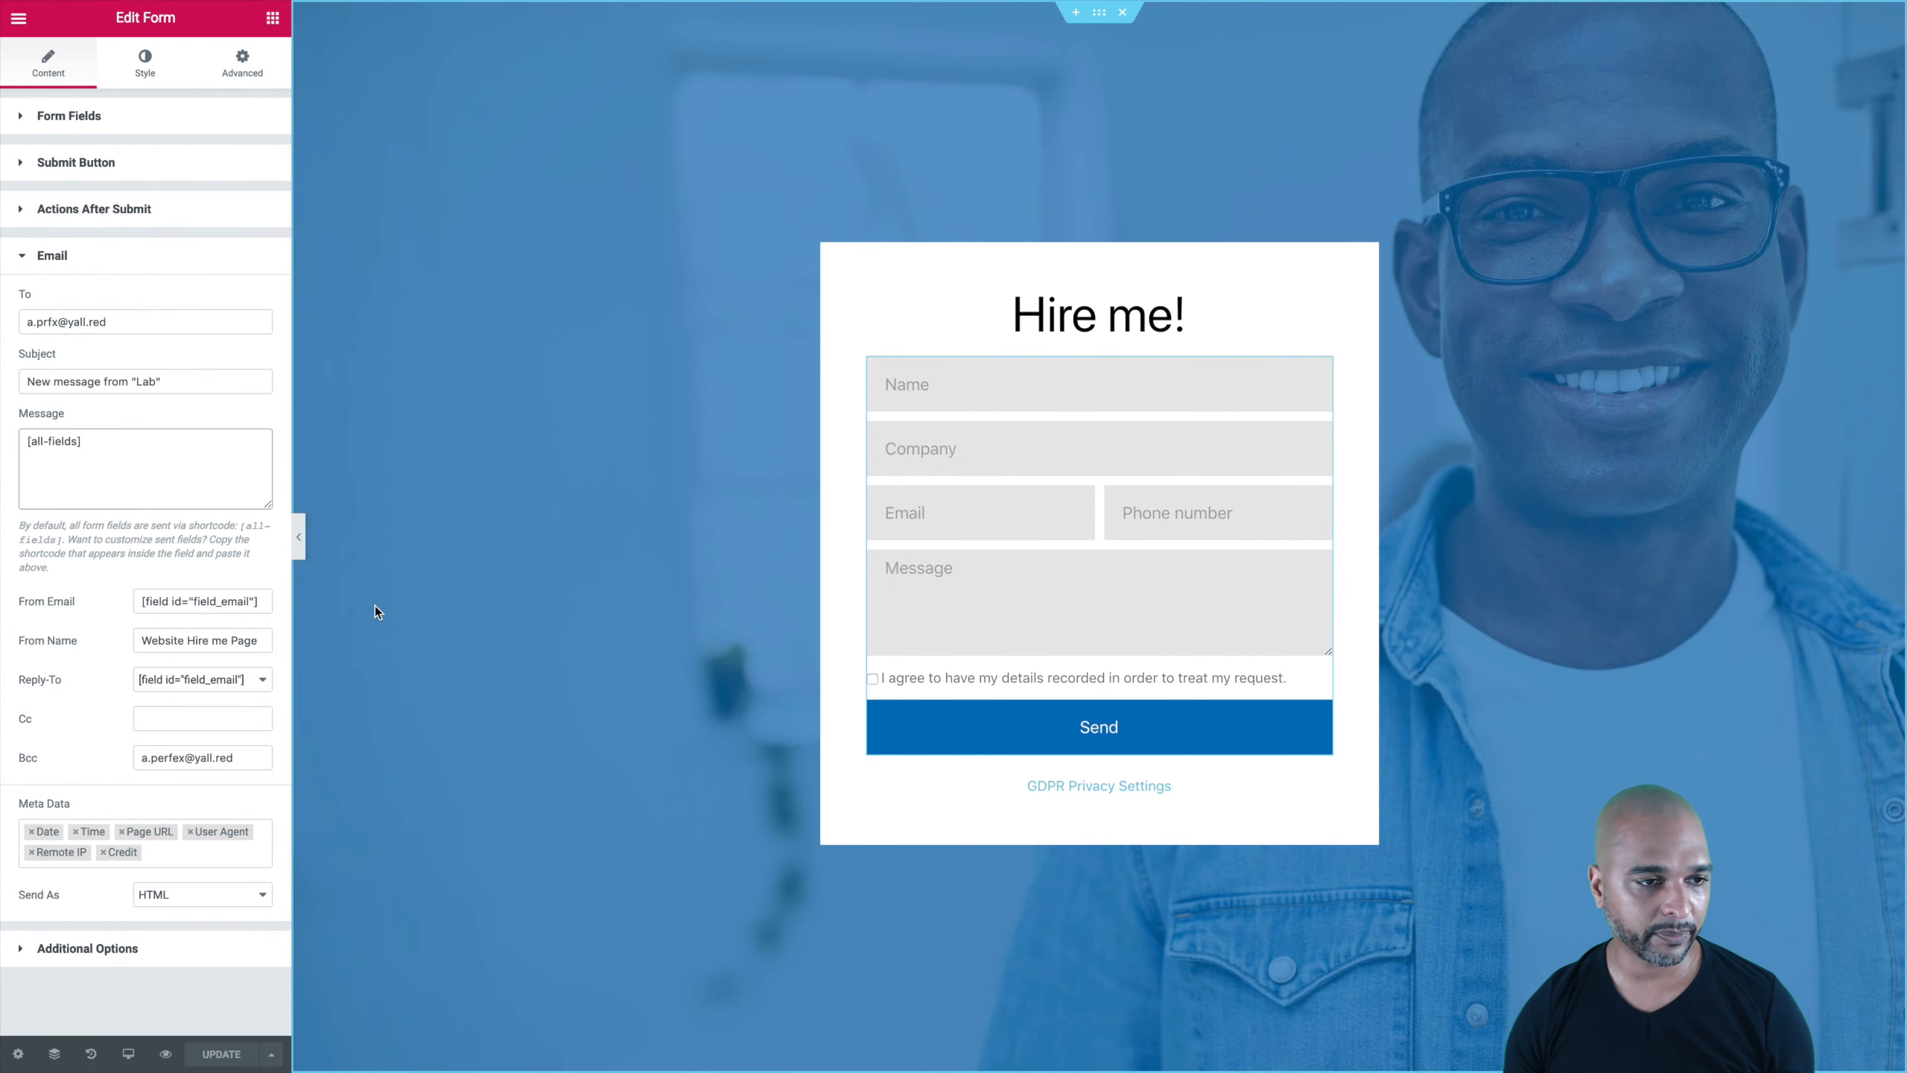
Step: Delete the [all-fields] shortcode from Message and enlarge the textarea and settings panel
click(185, 456)
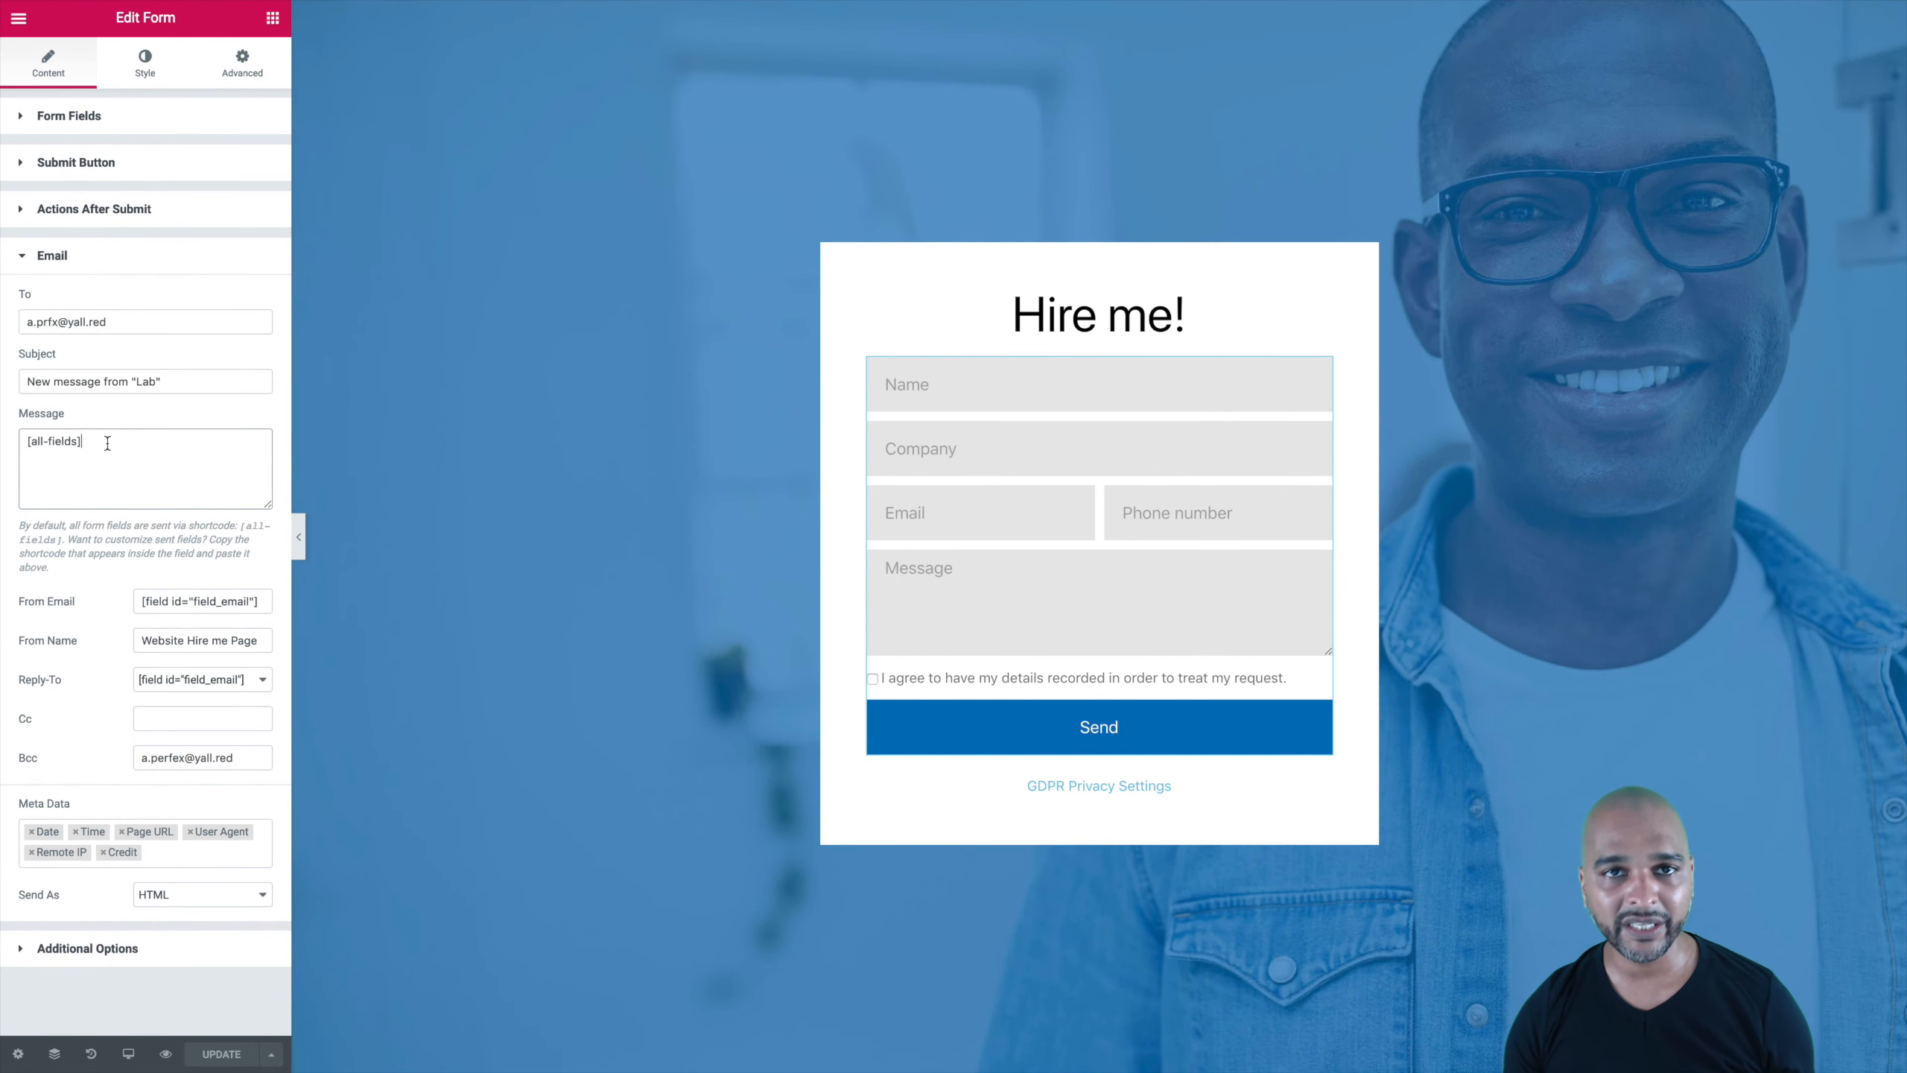
key(ctrl+a)
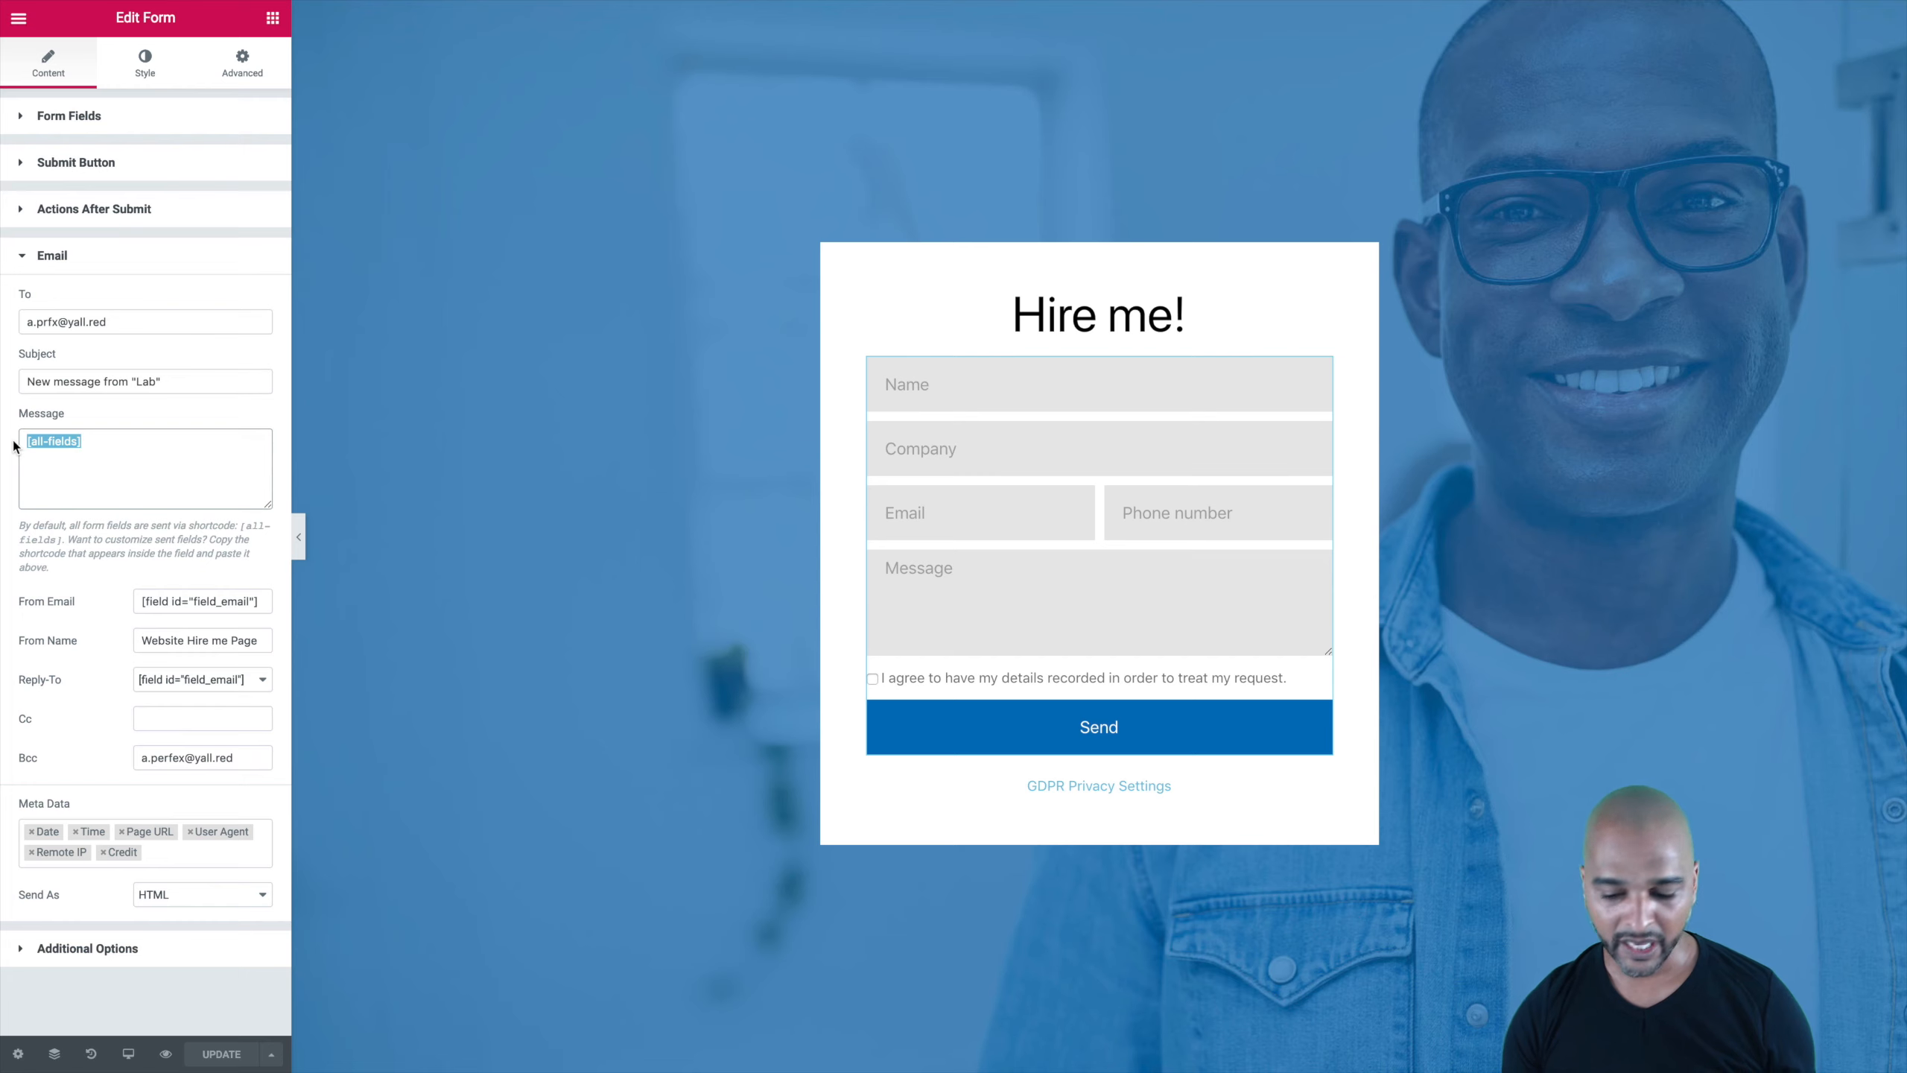
key(BackSpace)
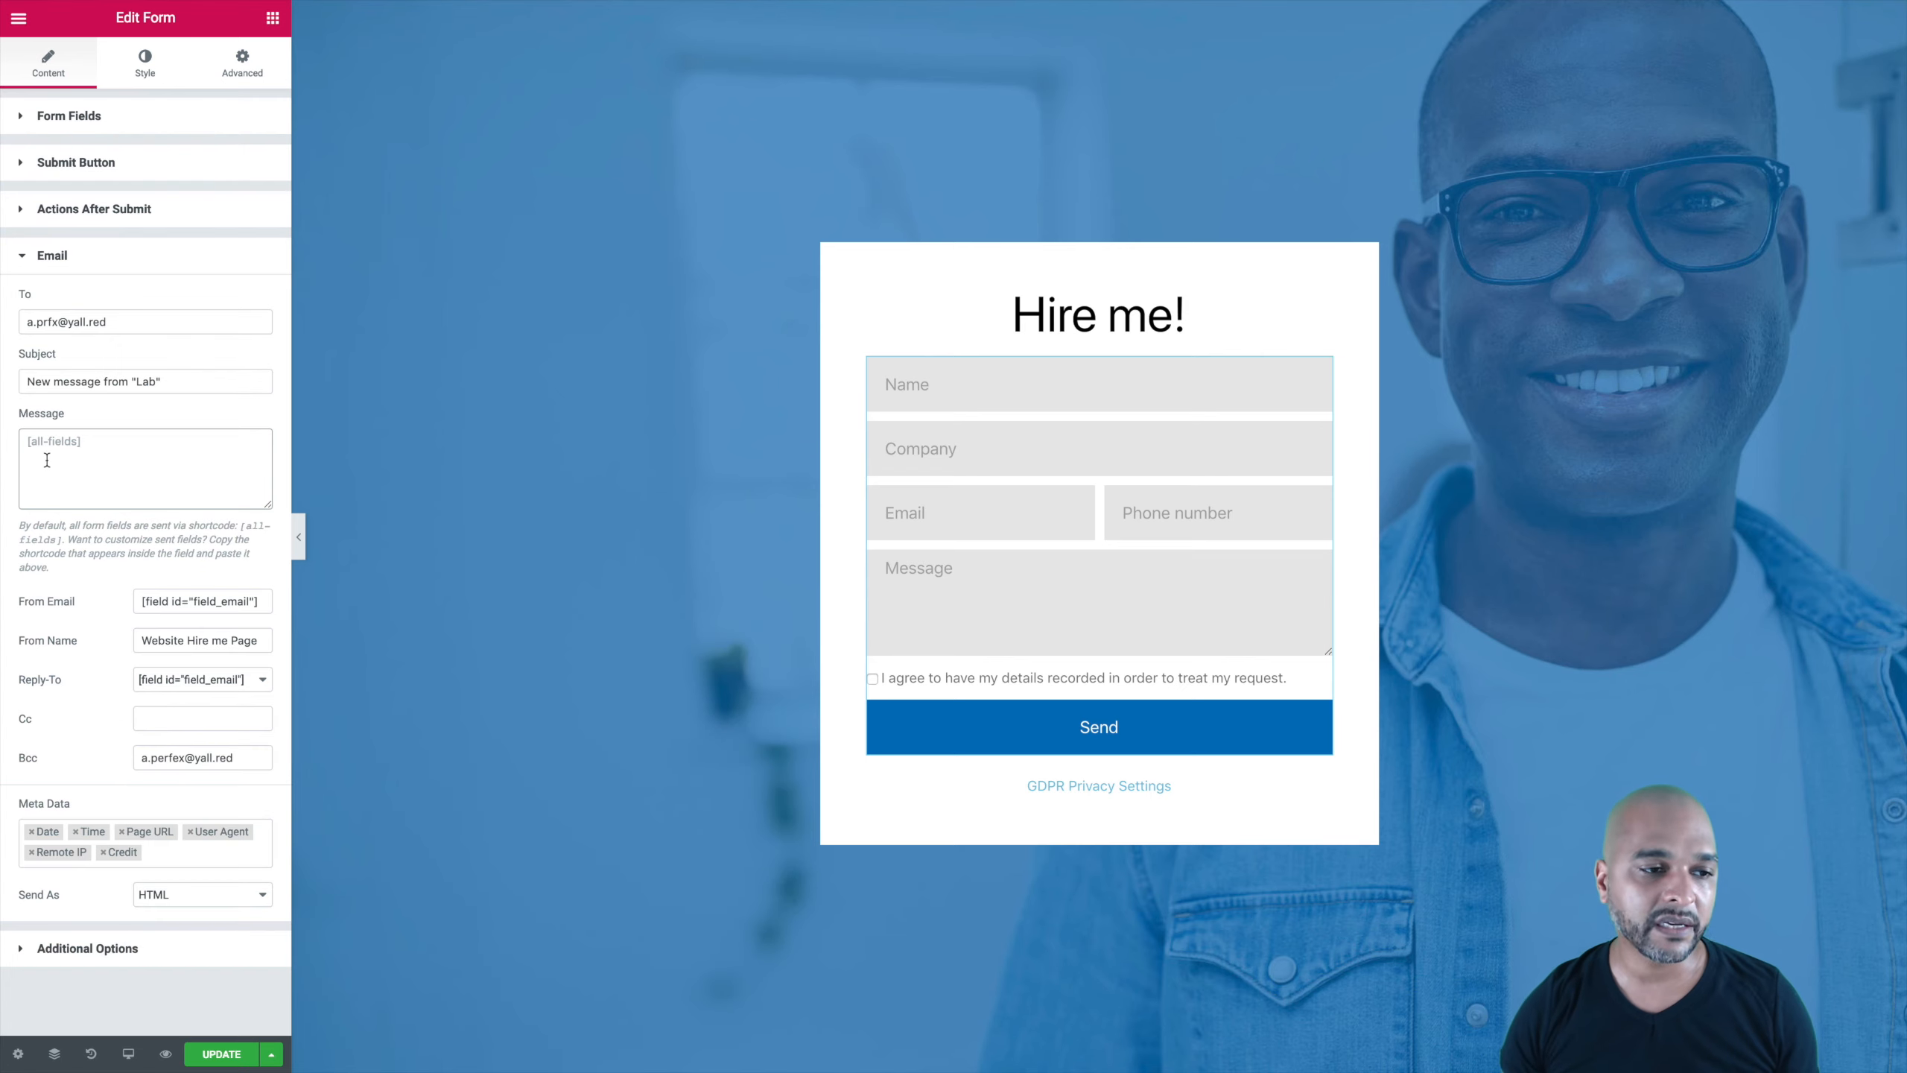
click(46, 460)
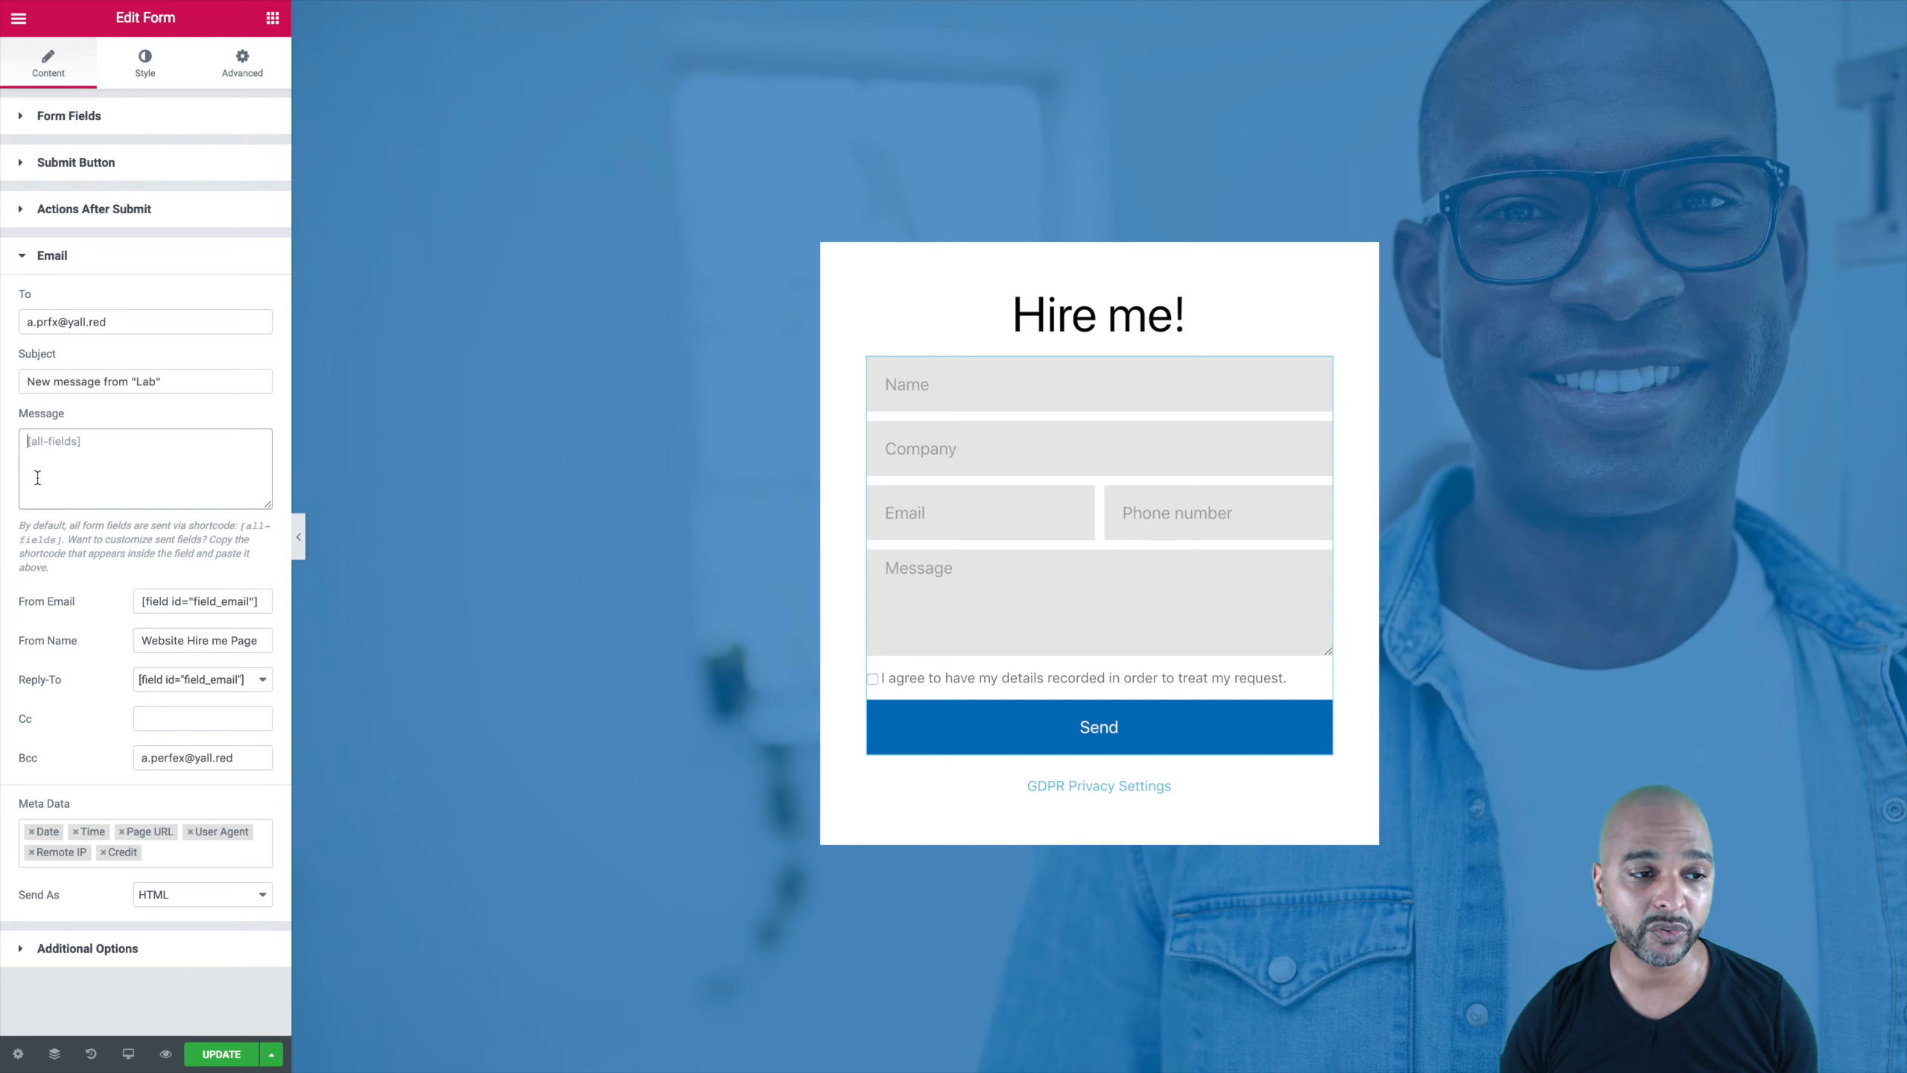
drag(269, 505, 264, 795)
drag(291, 680, 499, 701)
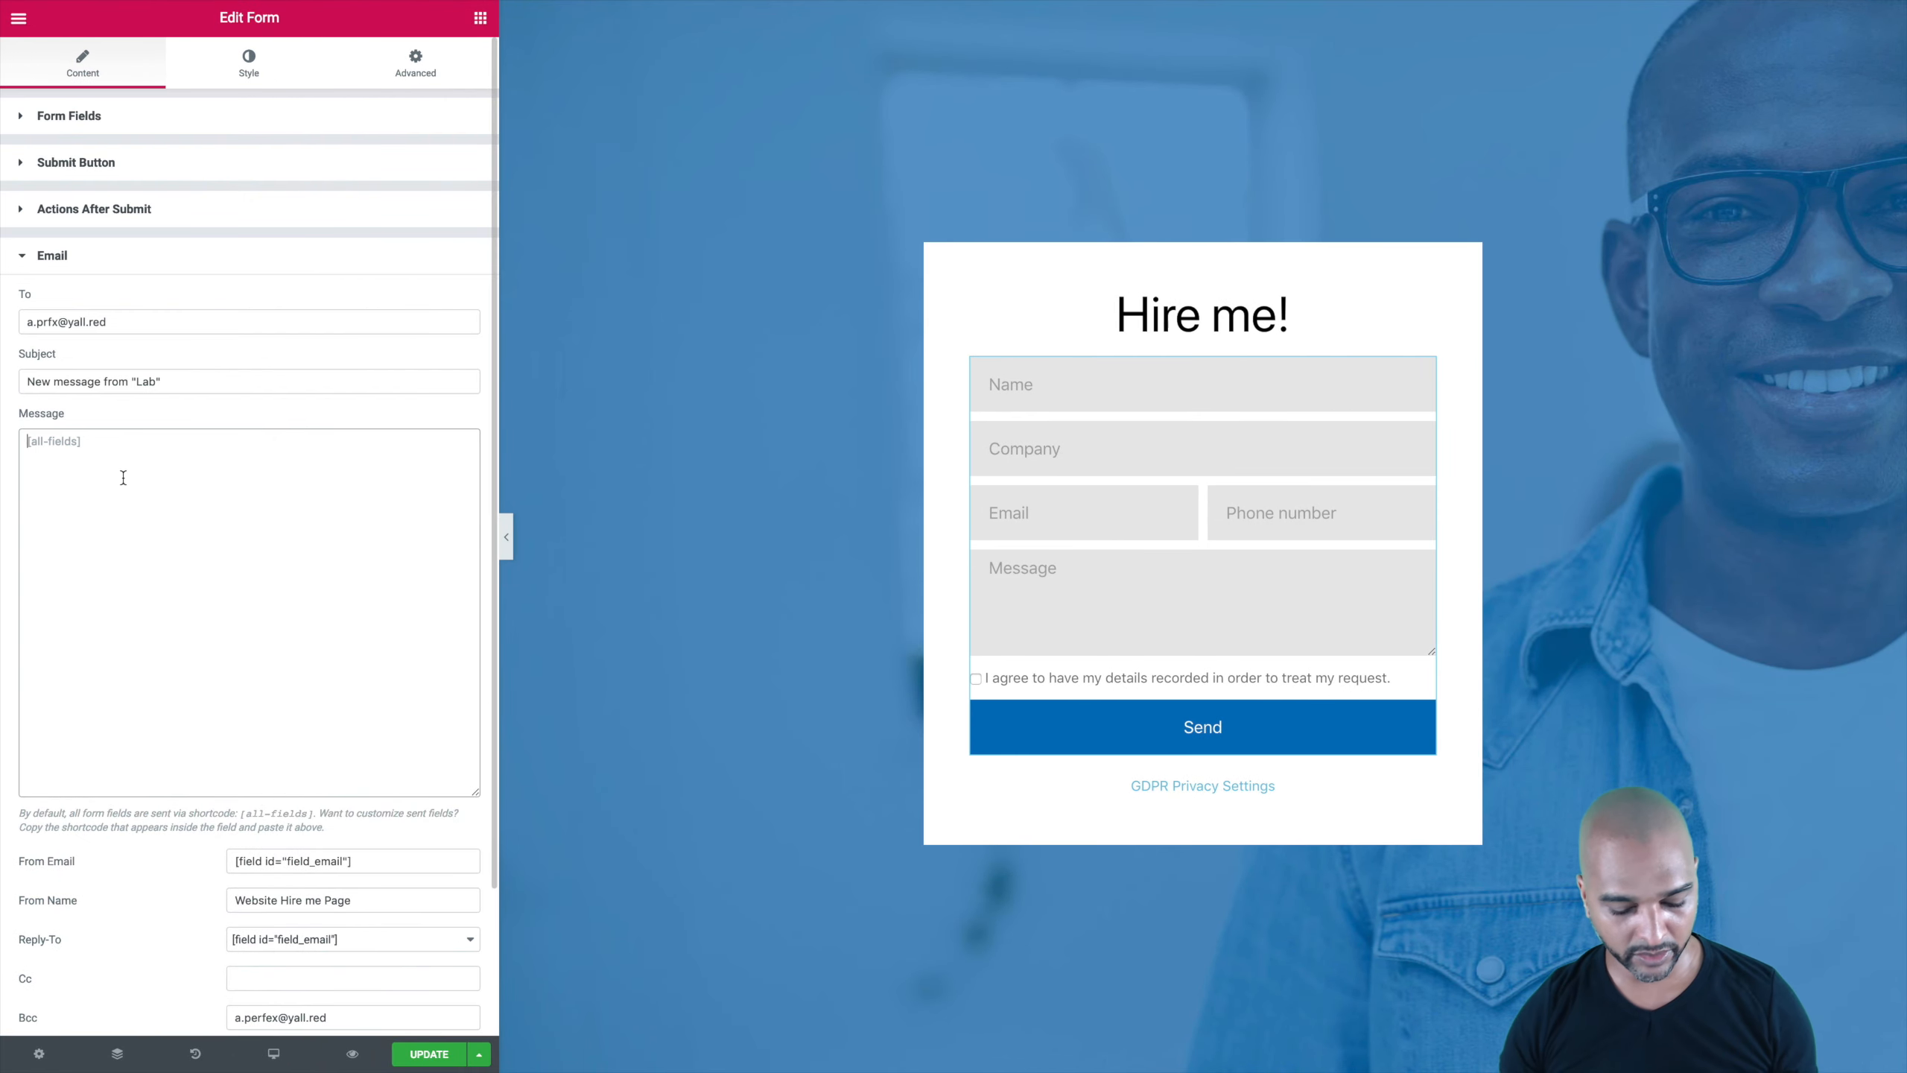
Step: Paste the per-field HTML template into Message and change 'Name :' to 'Name:'
text(Name : <div id="field_name">[field id="field_name"]</div>  Company : <div id="field_company">[field id="field_company"]</div>  Email : <div id="field_email">[field id="field_email"]</div>  Phone : <div id="field_phonenumber">[field id="field_phonenumber"]</div>  Your message : <div id="field_description">[field id="field_description"]</div>     -- This email was sent from website.com to crm.website.com)
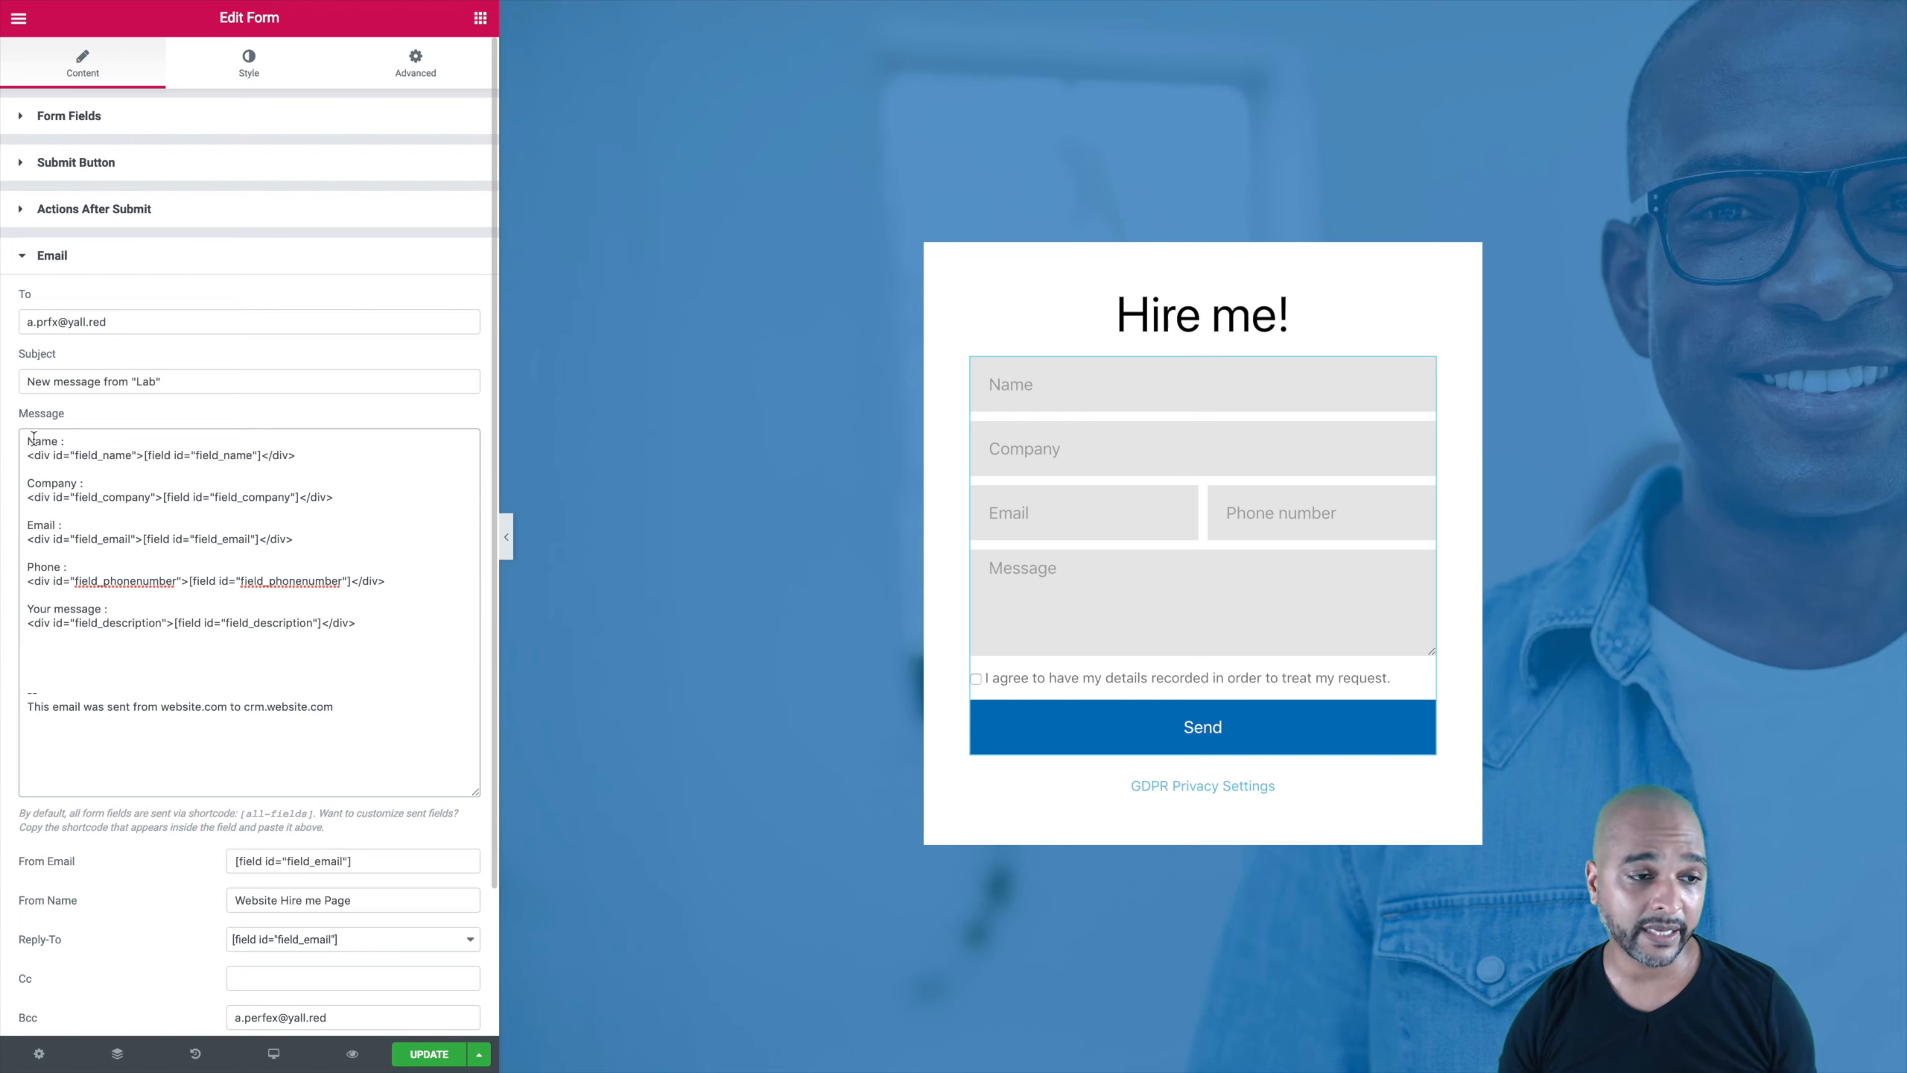
click(63, 442)
key(BackSpace)
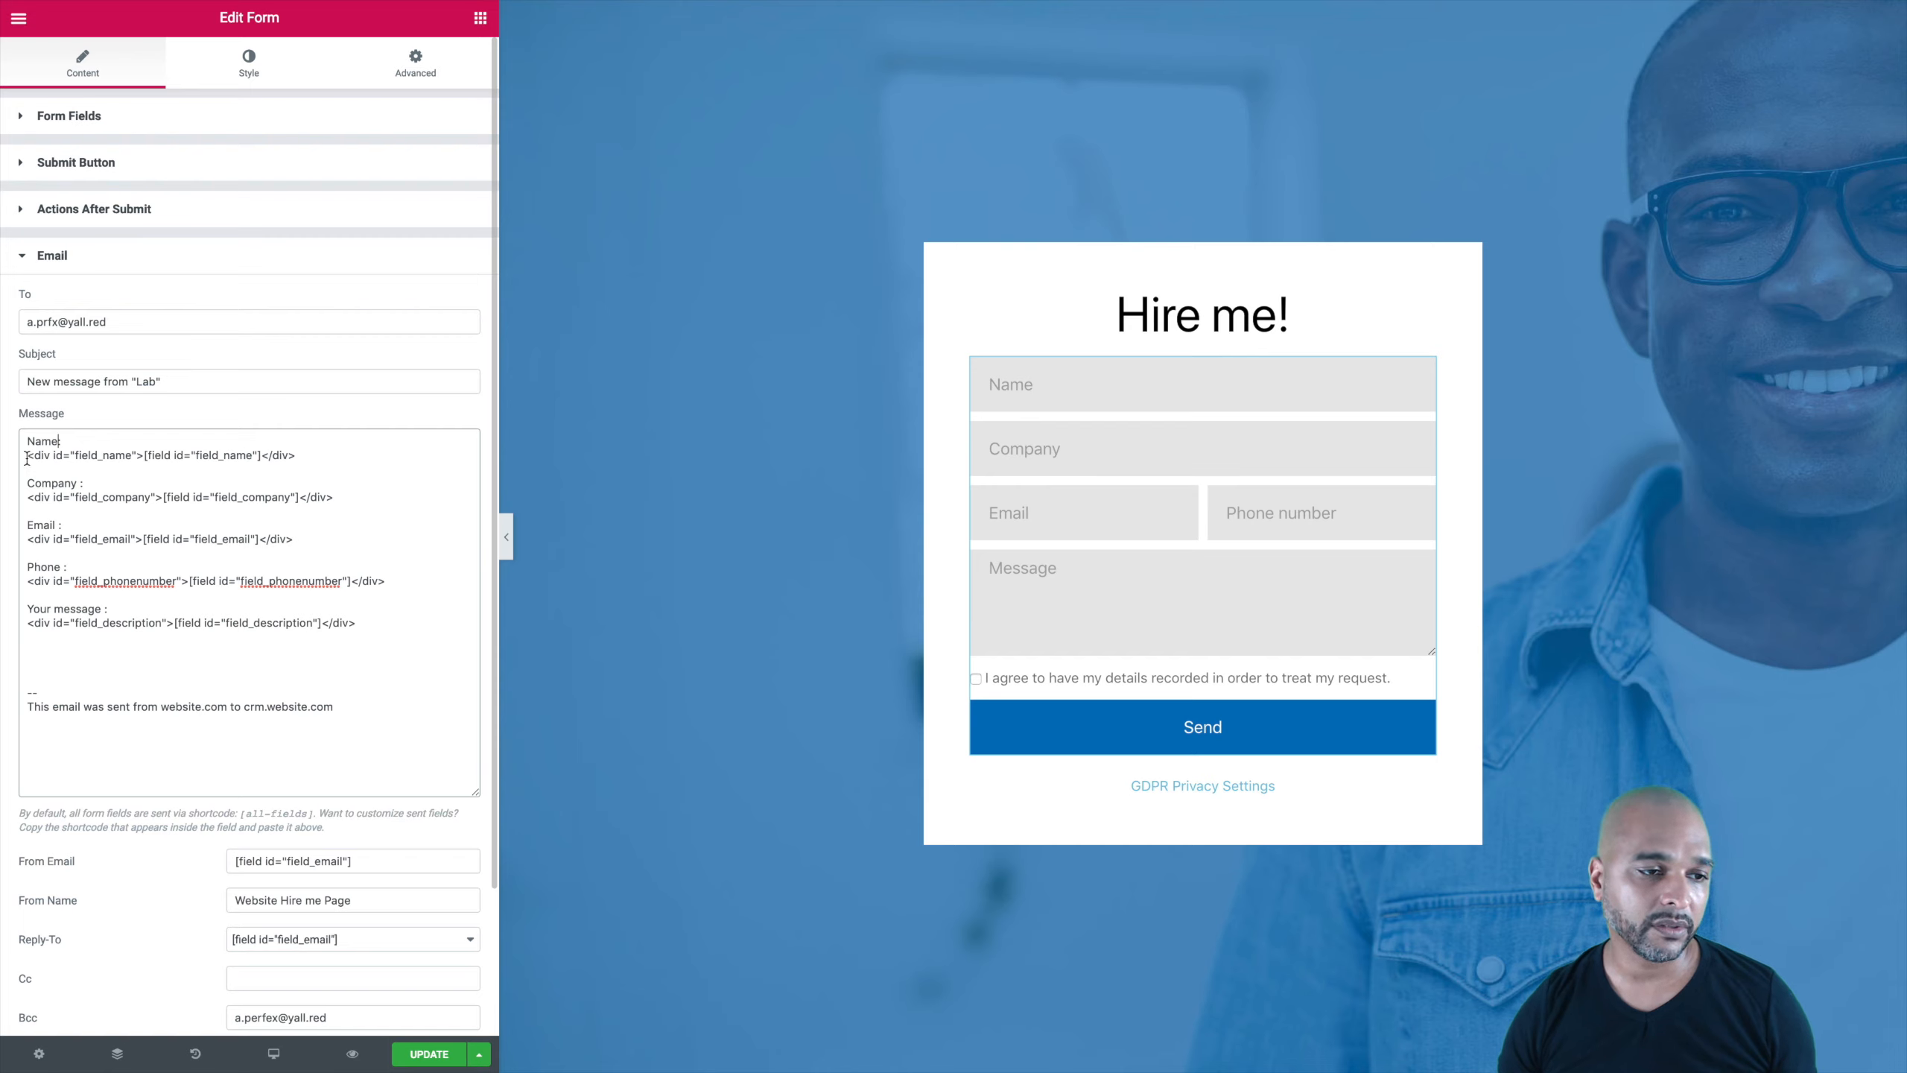
double_click(100, 455)
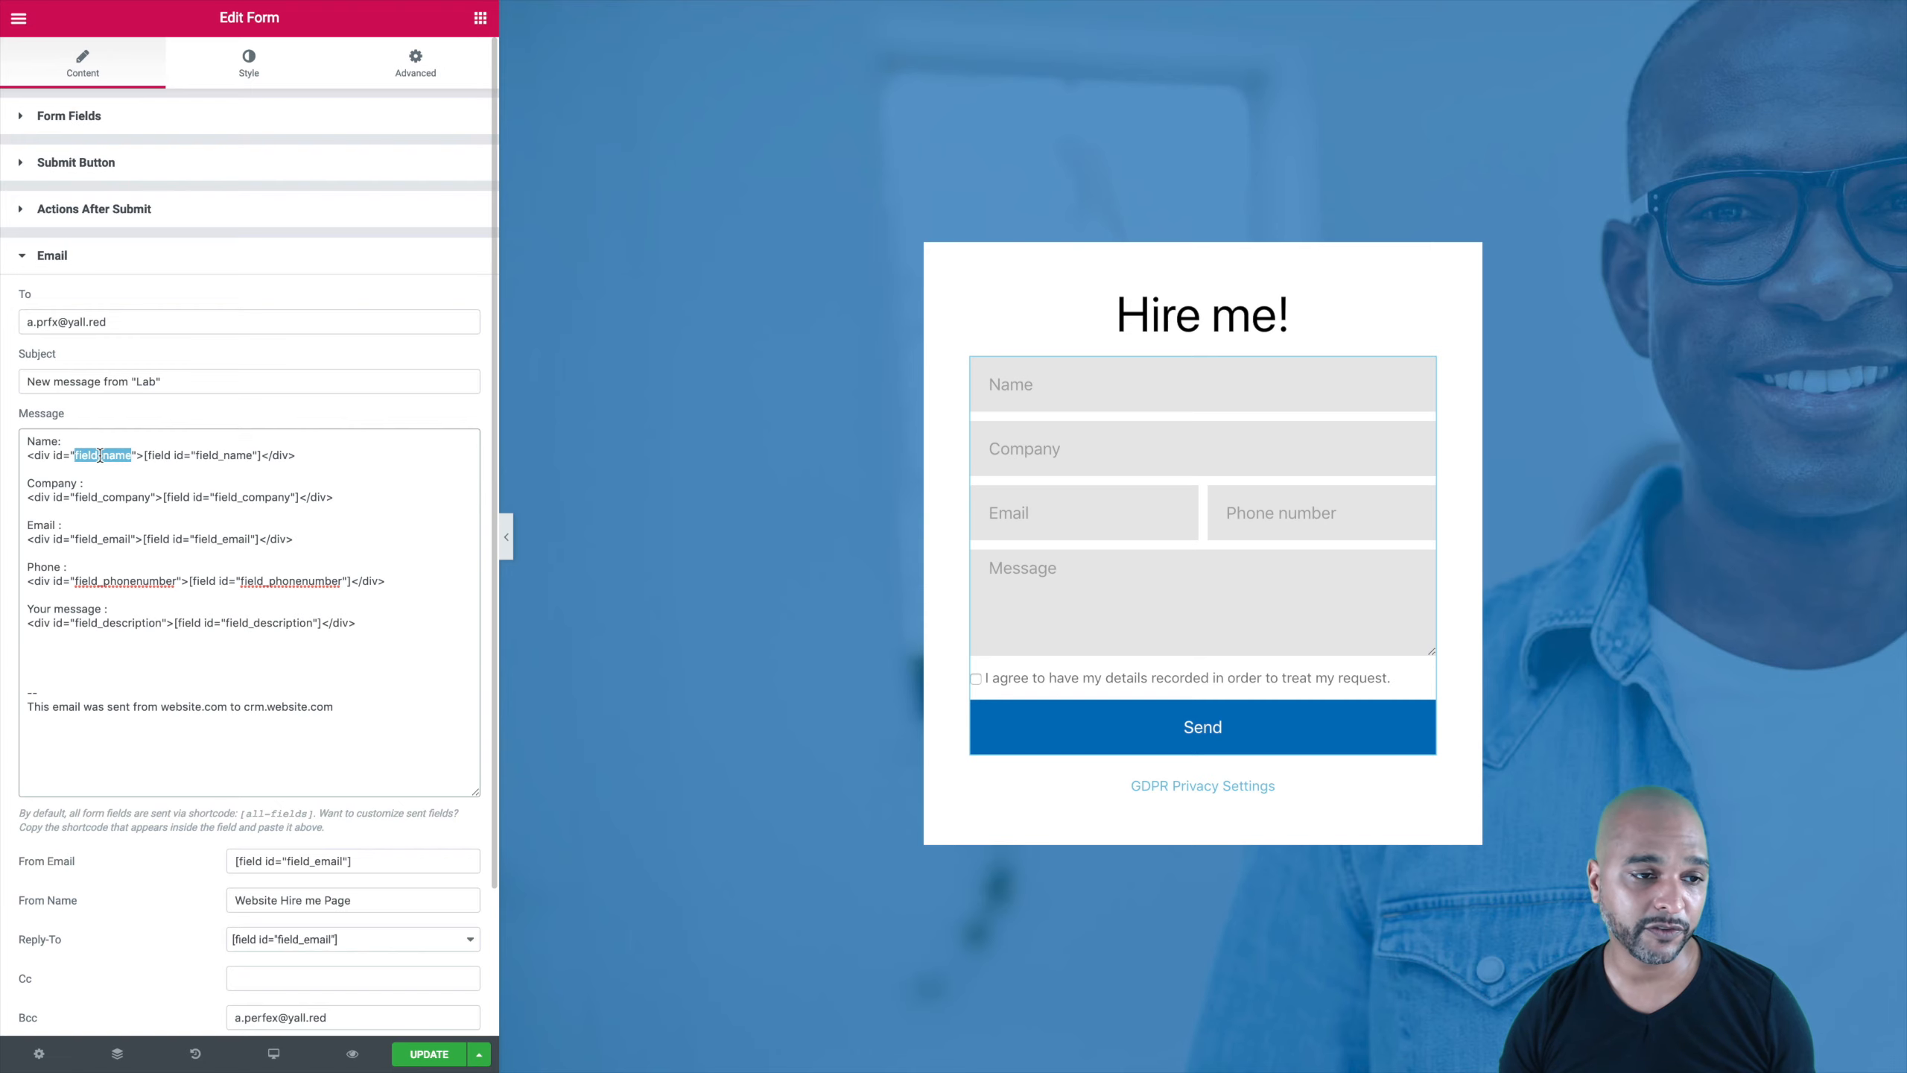
click(141, 455)
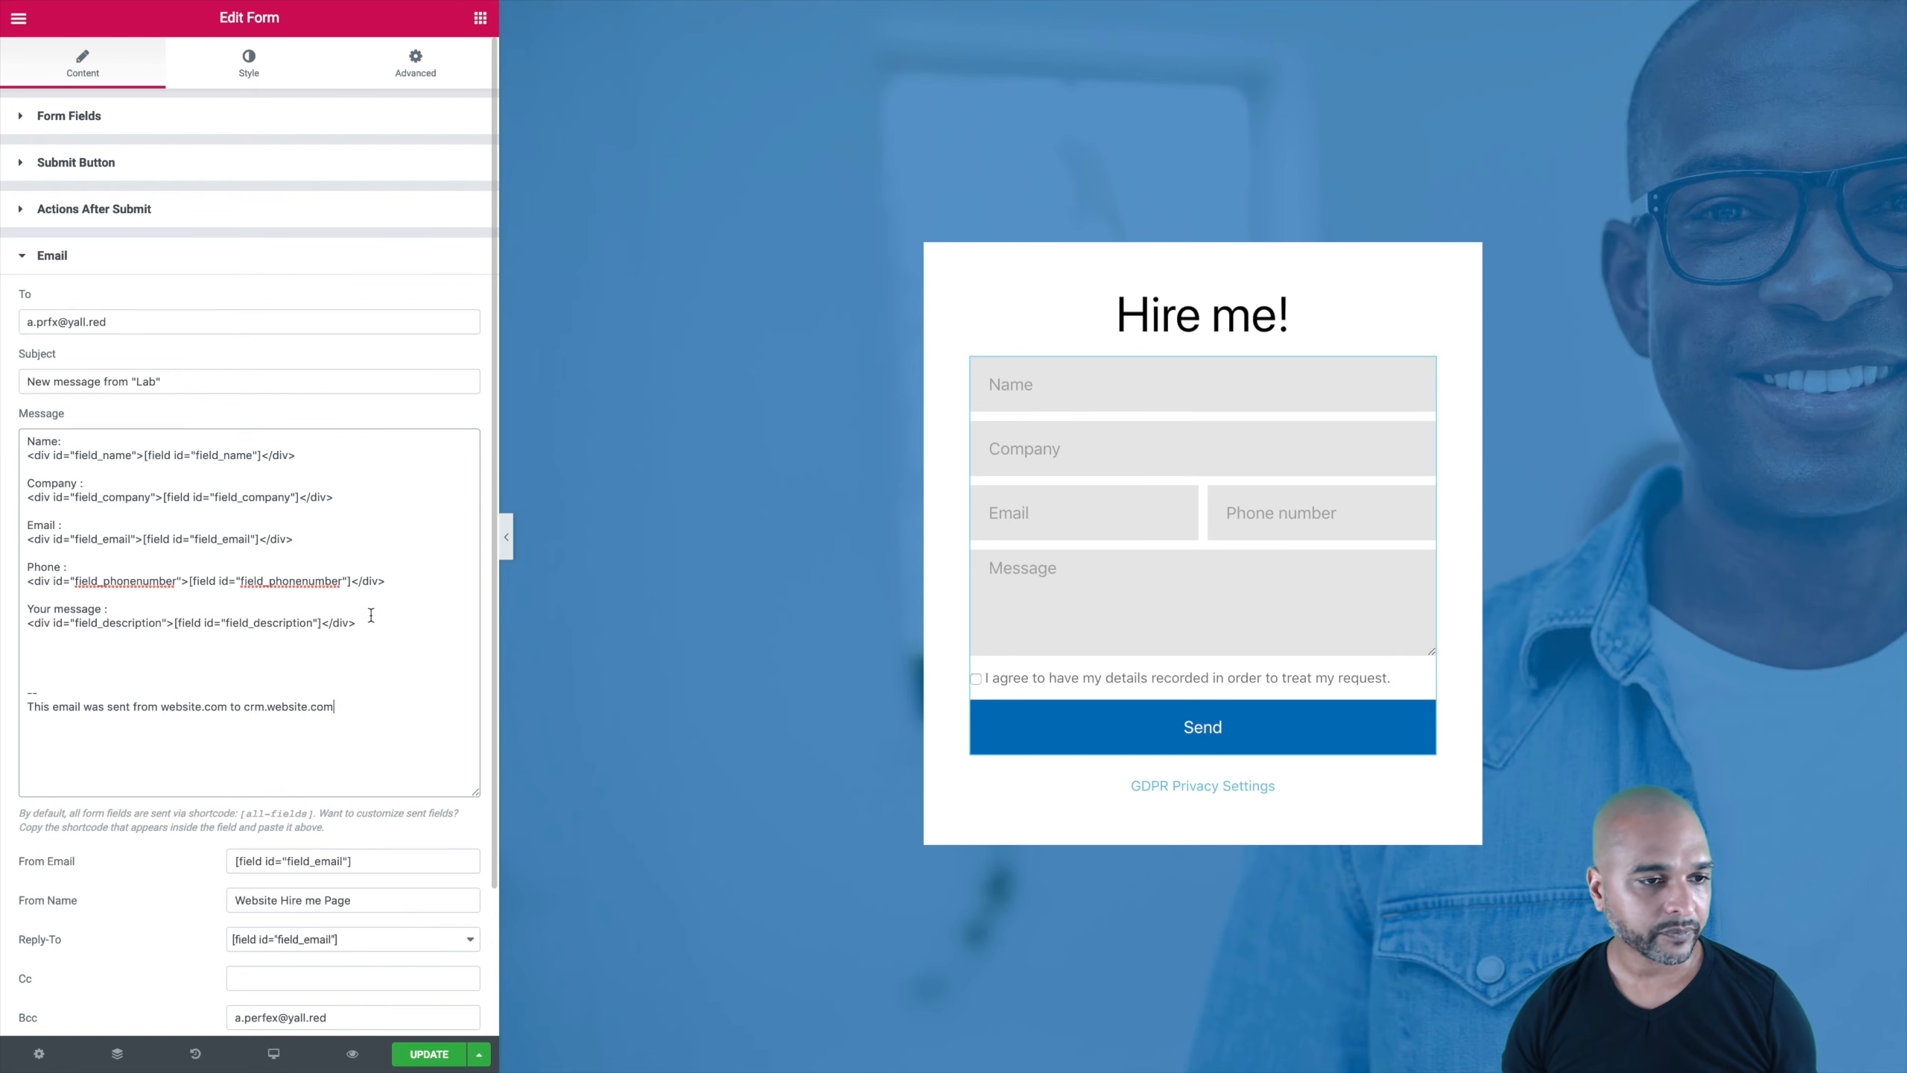
Step: Save the form changes with UPDATE and switch to the CRM workspace
scroll(371, 614, down, 2)
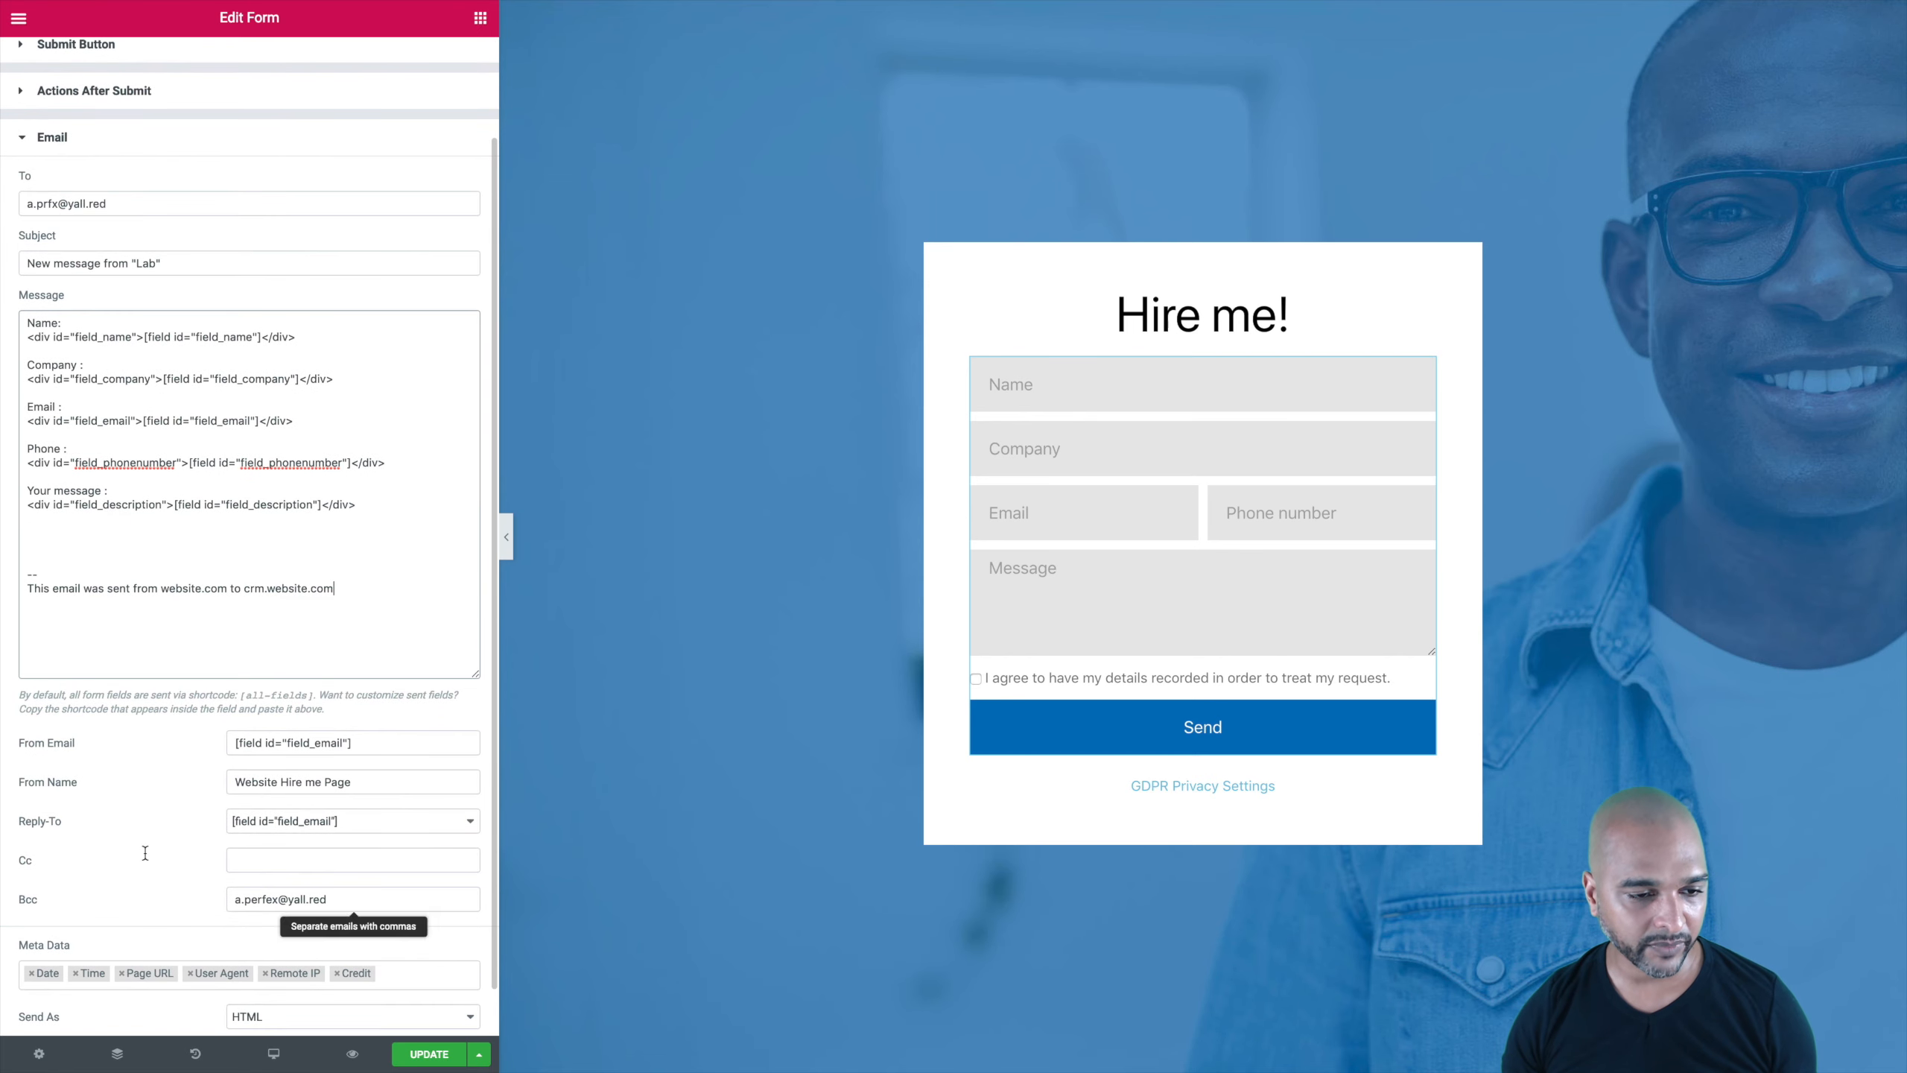
scroll(87, 830, down, 1)
click(428, 1054)
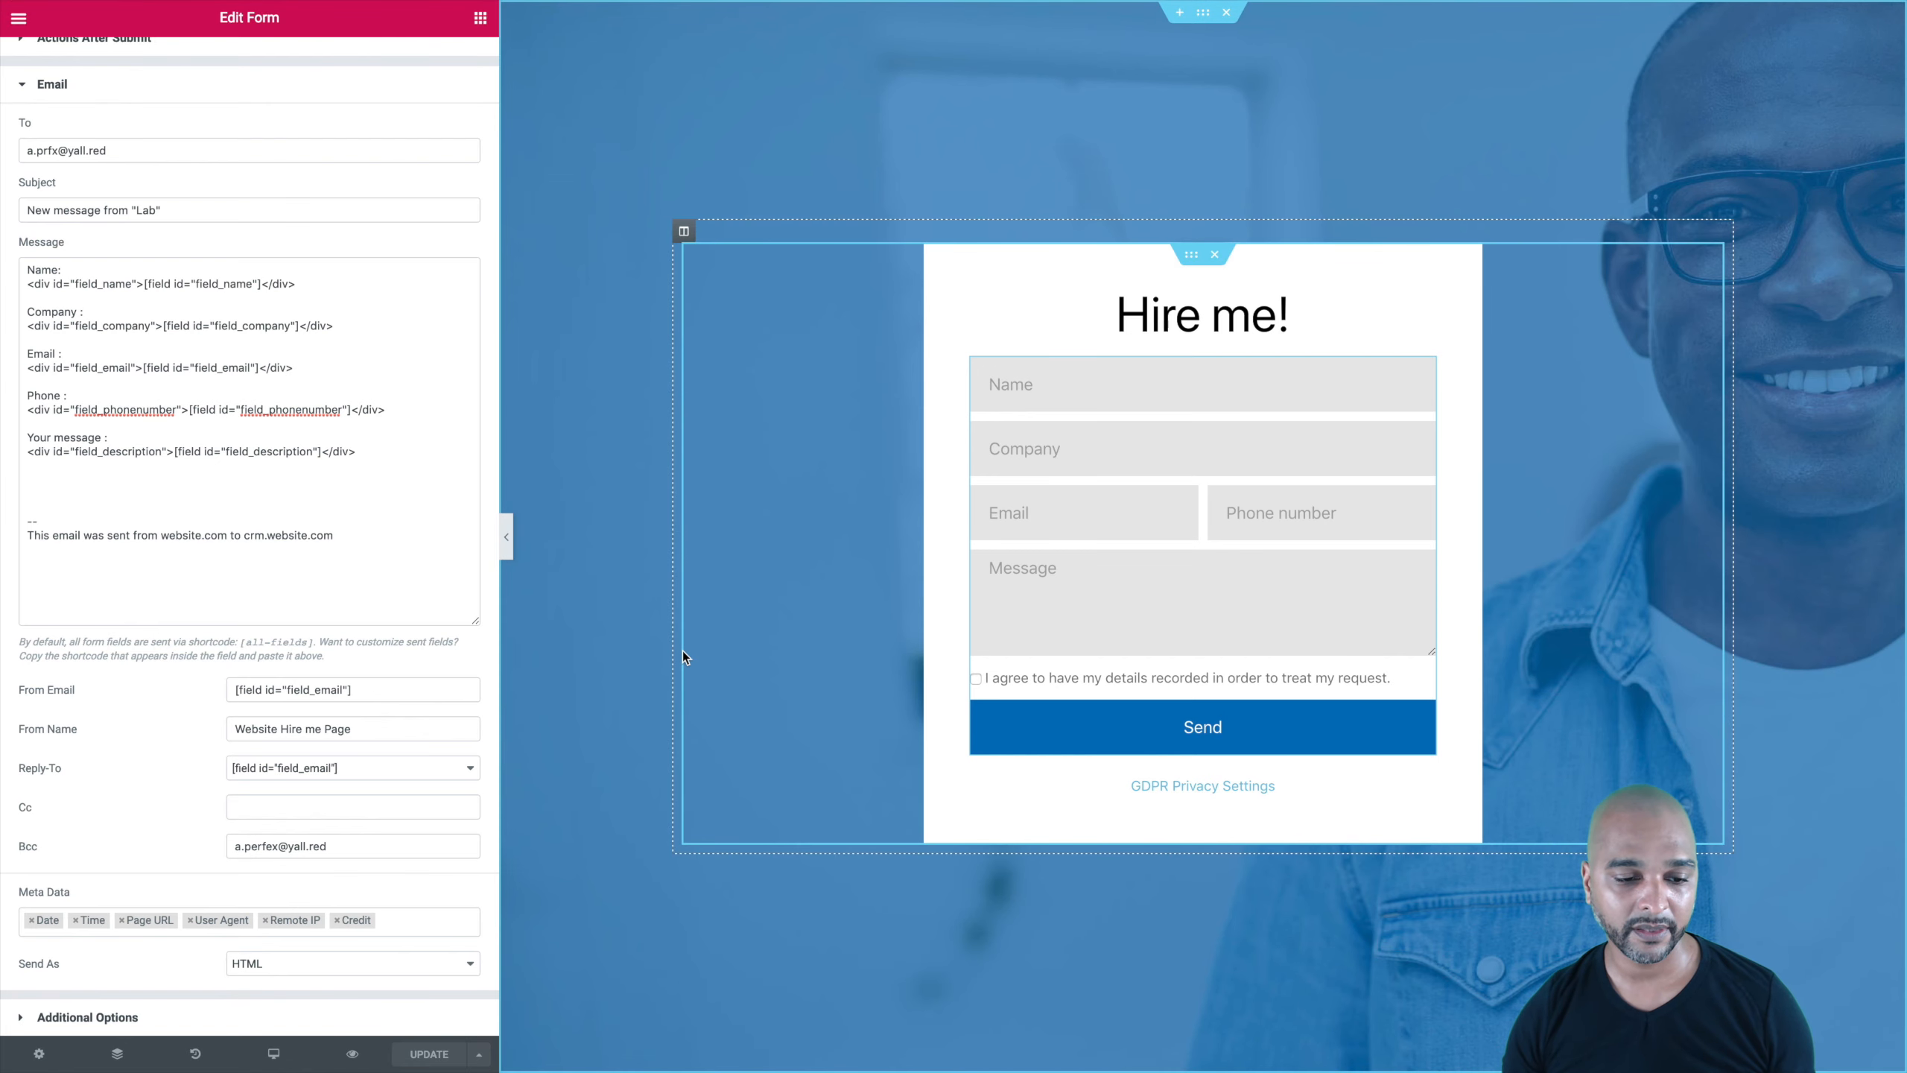
key(ctrl+Left)
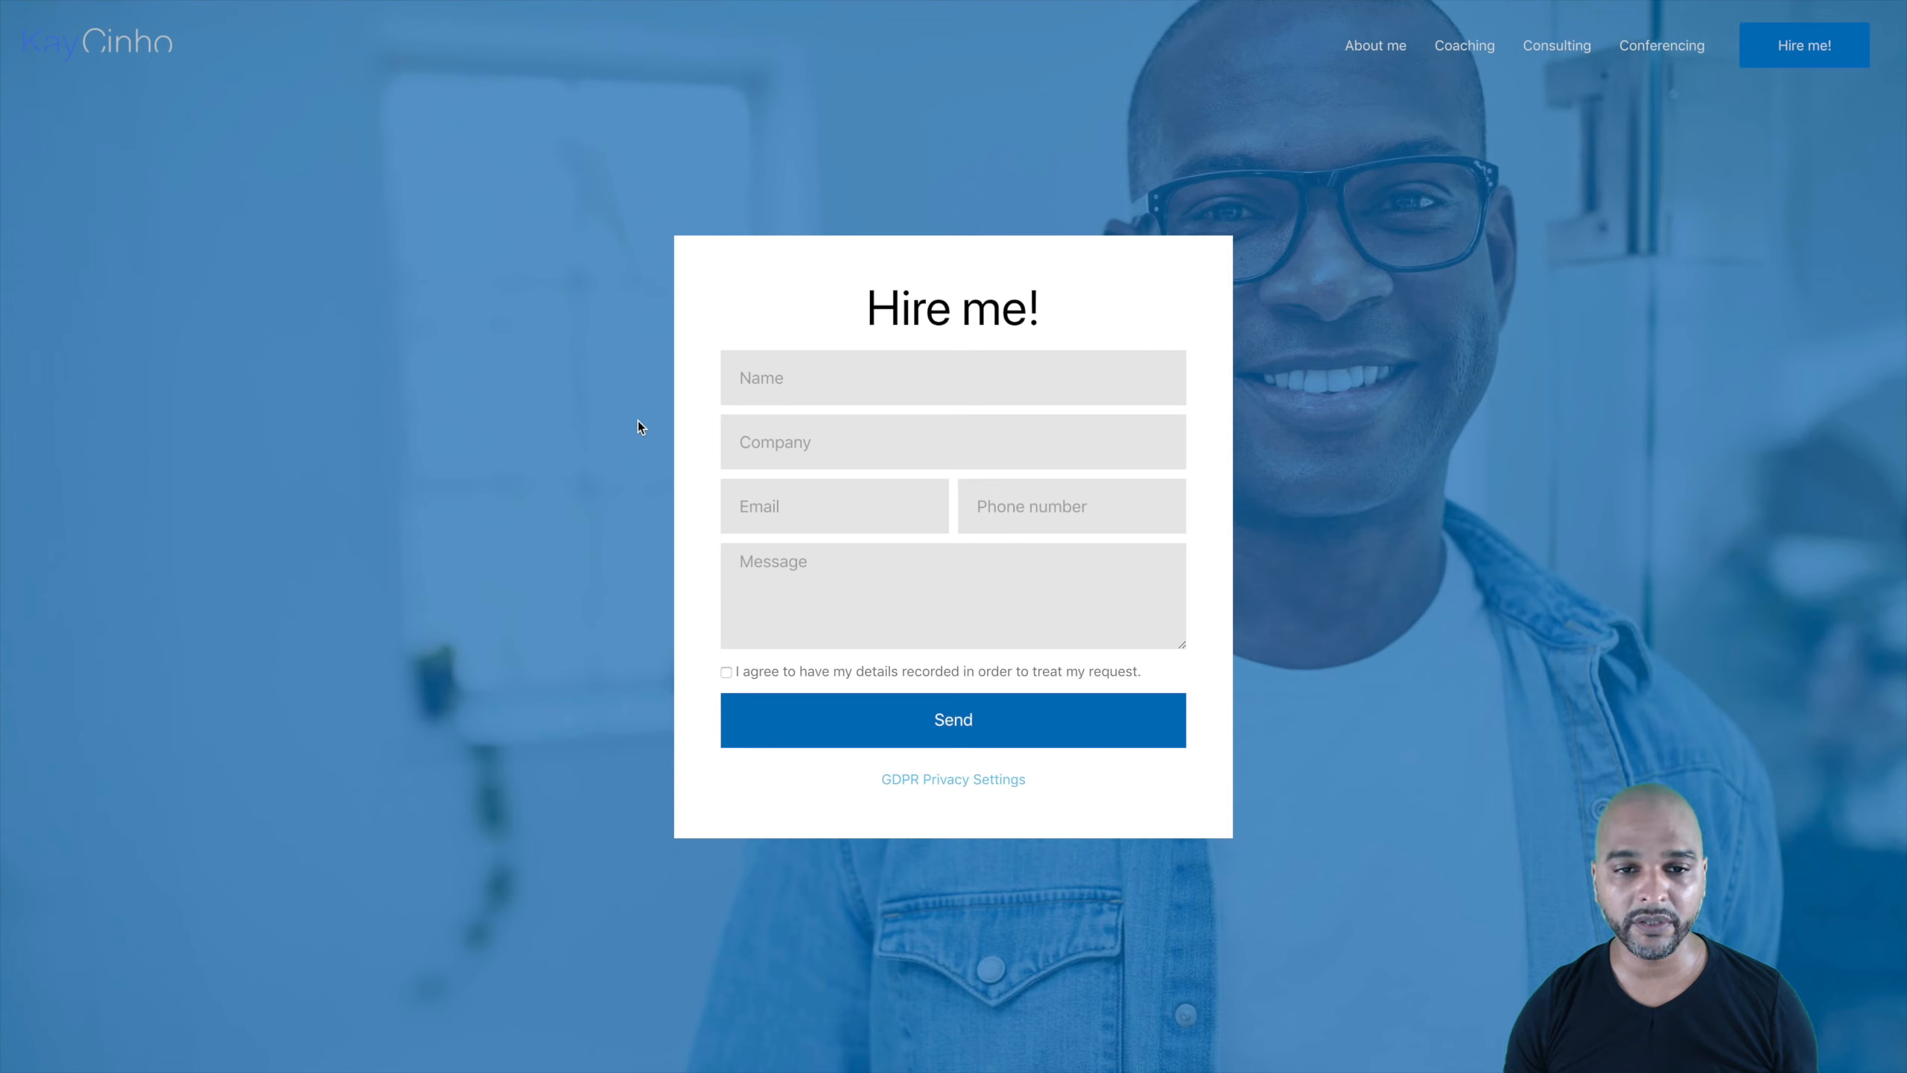
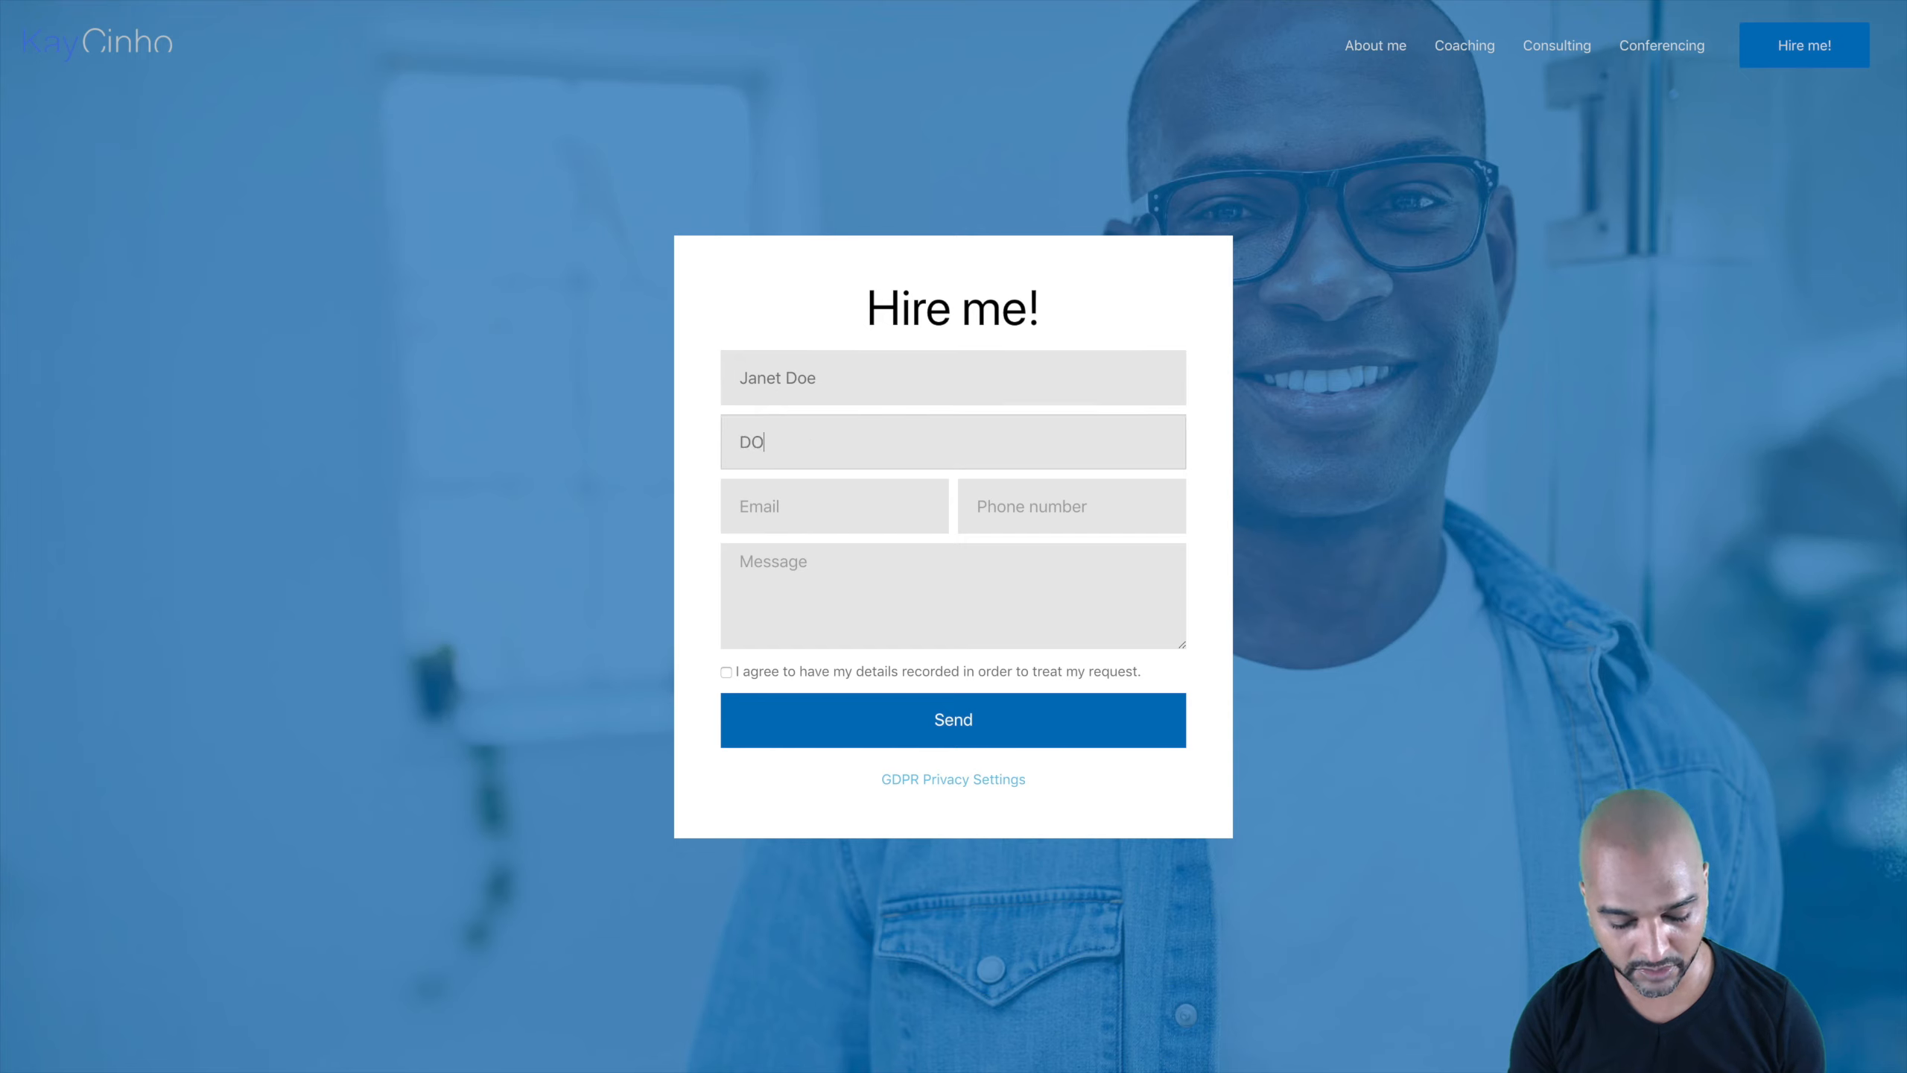
Step: Fill in the test contact's name, company name, e-mail address and phone number
key(BackSpace)
key(BackSpace)
key(BackSpace)
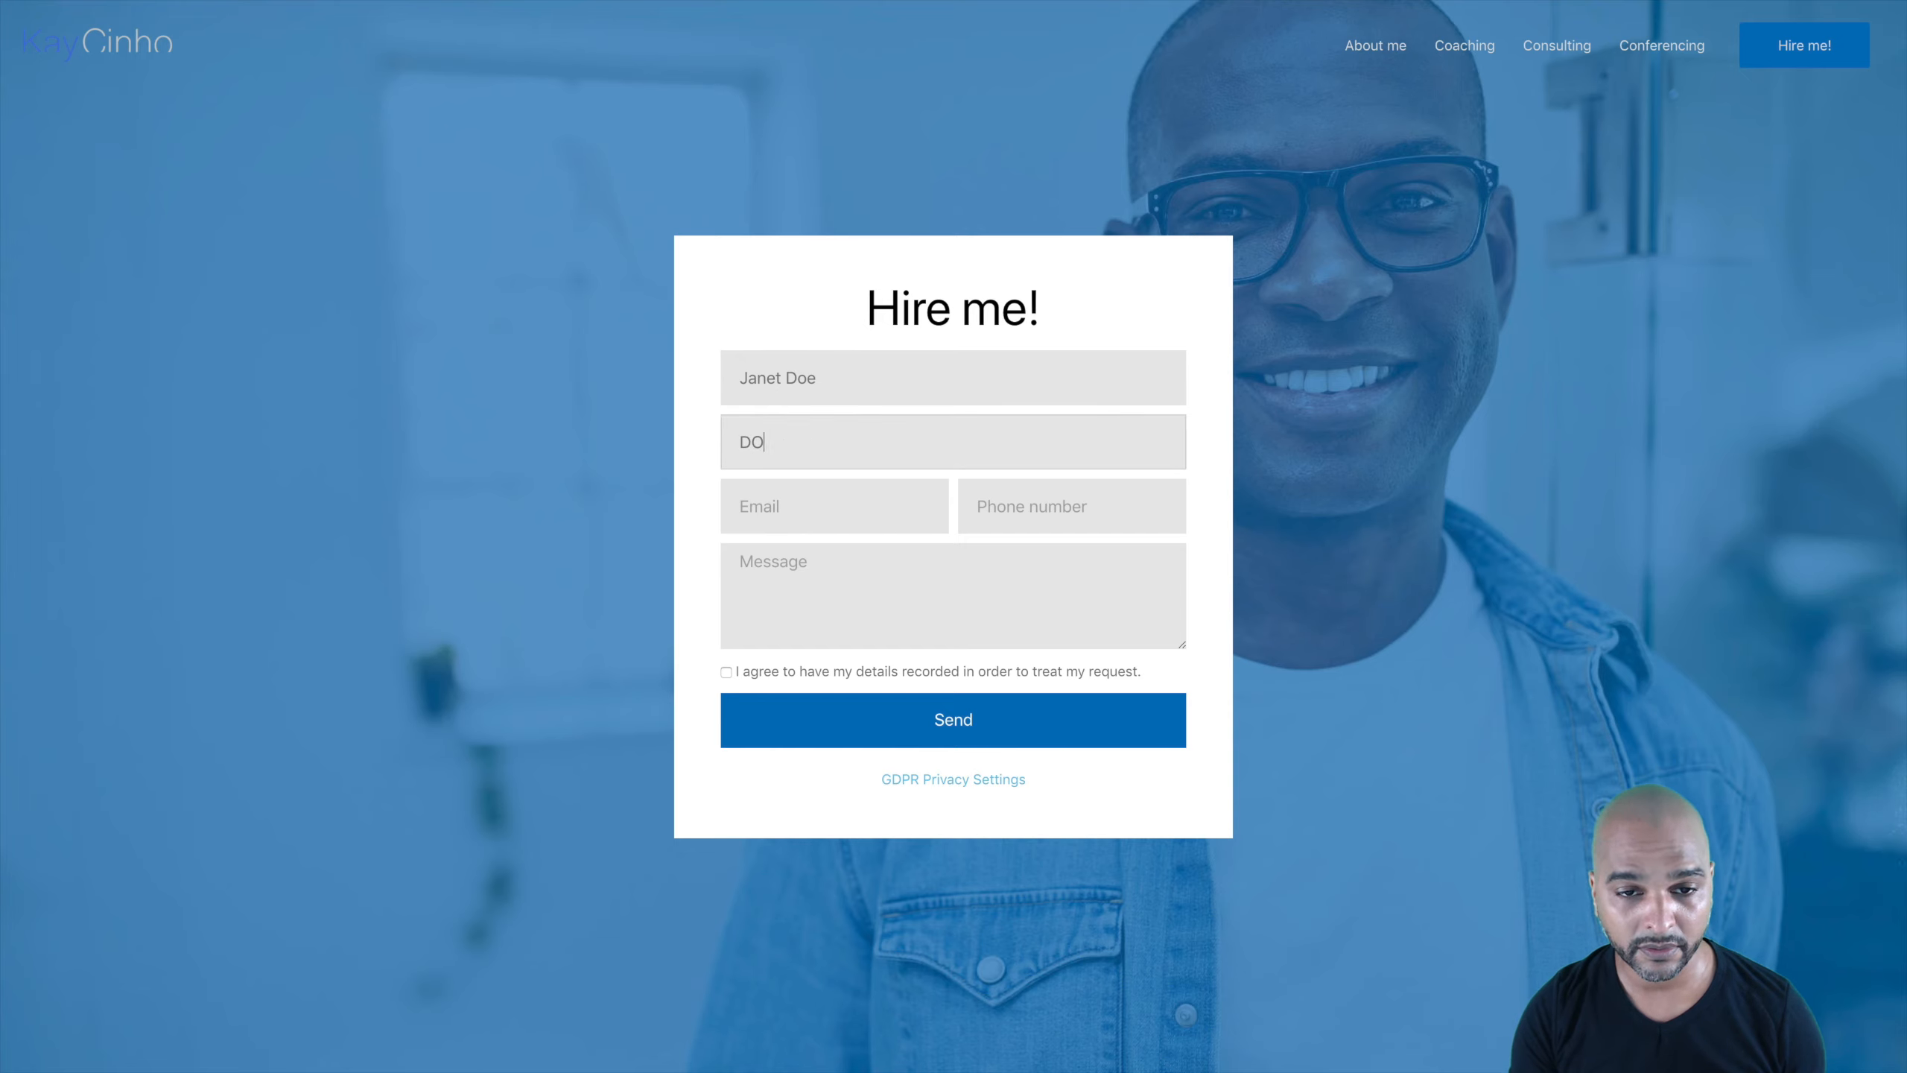
key(Tab)
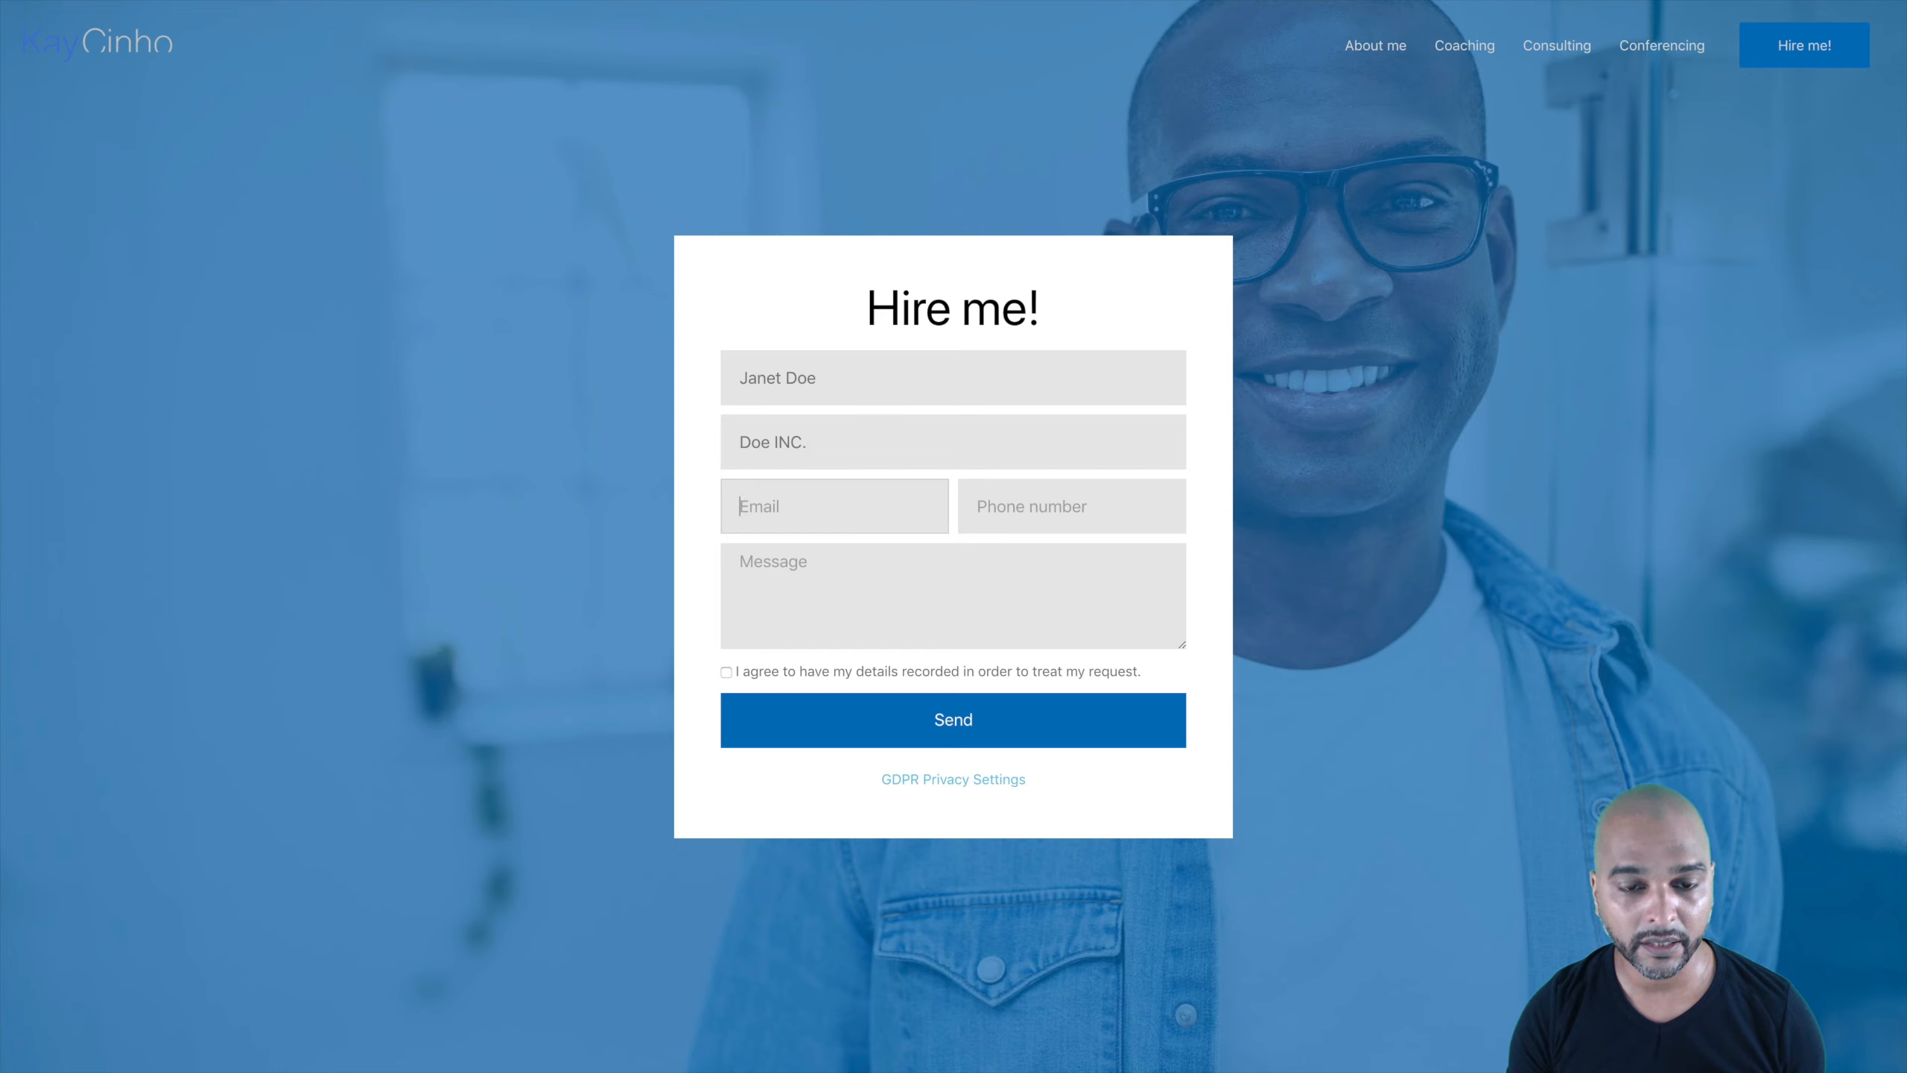
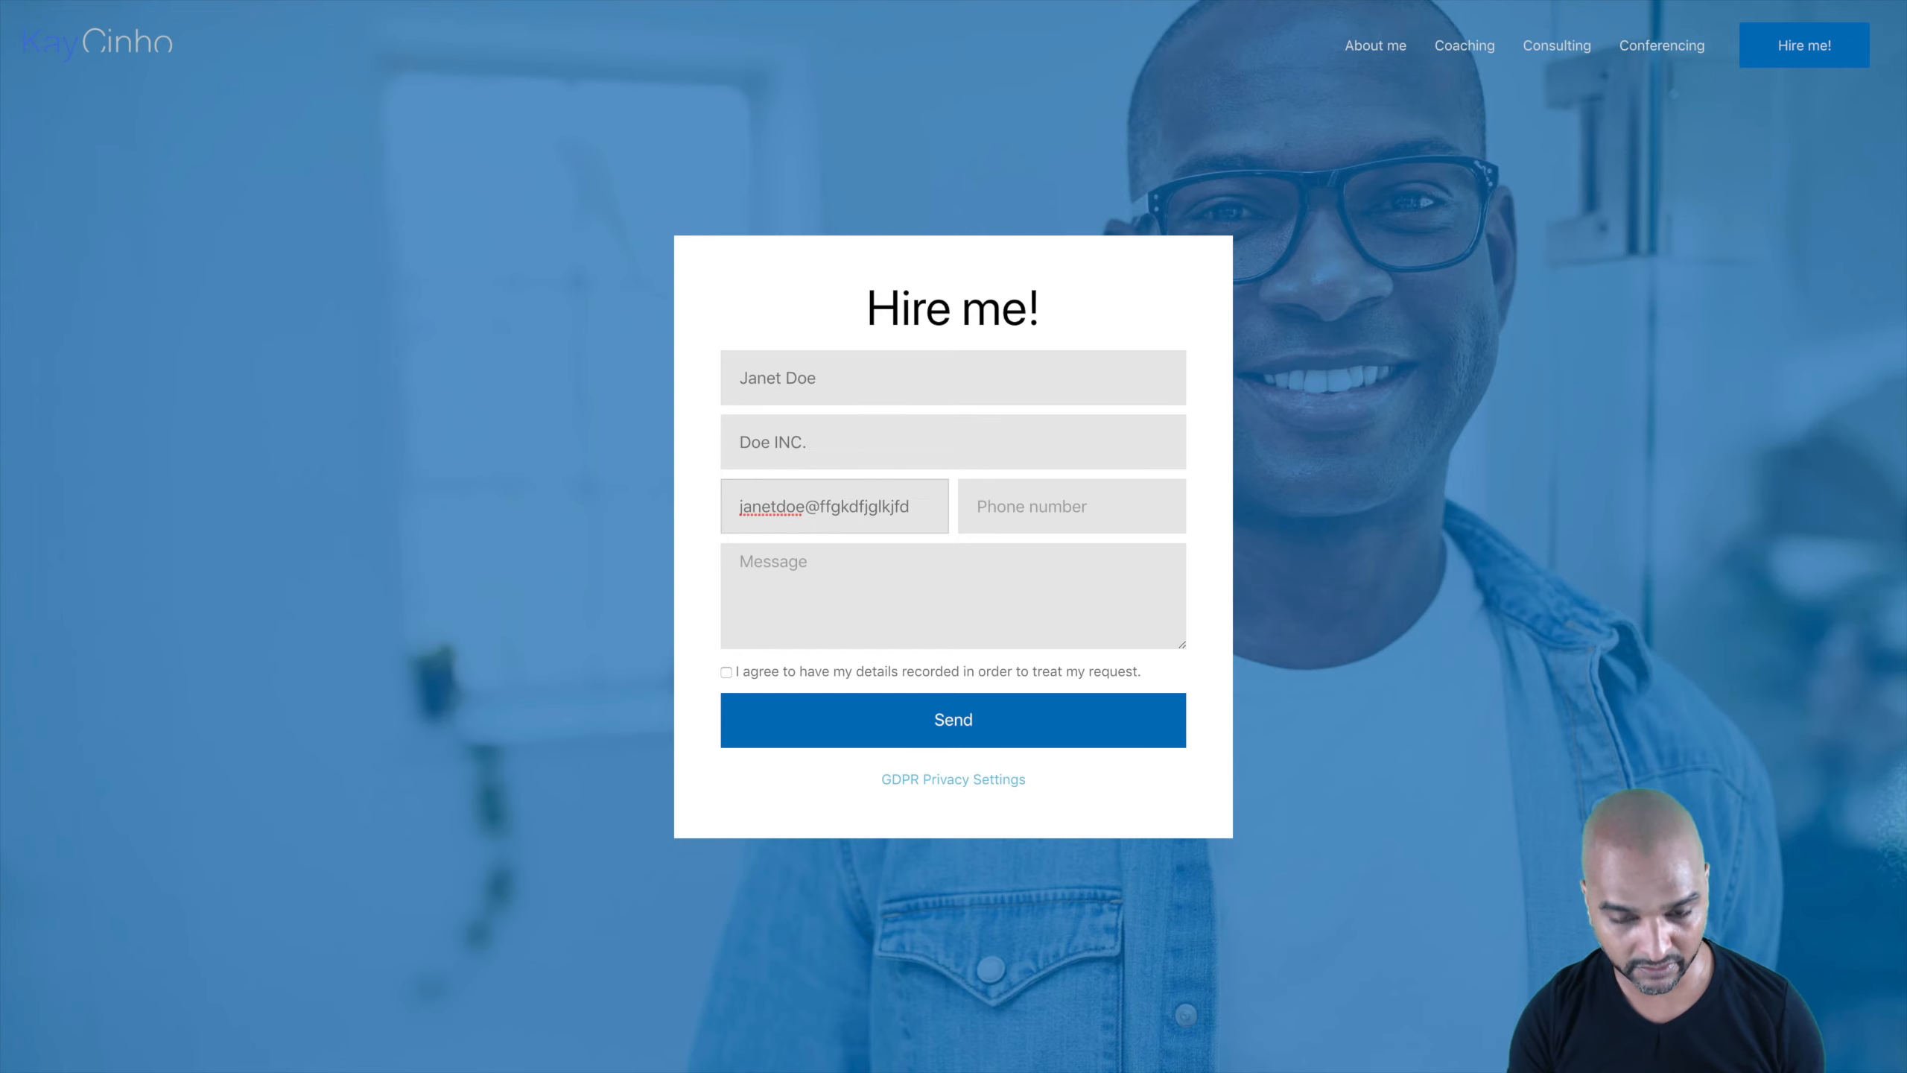
key(alt+shift+Left)
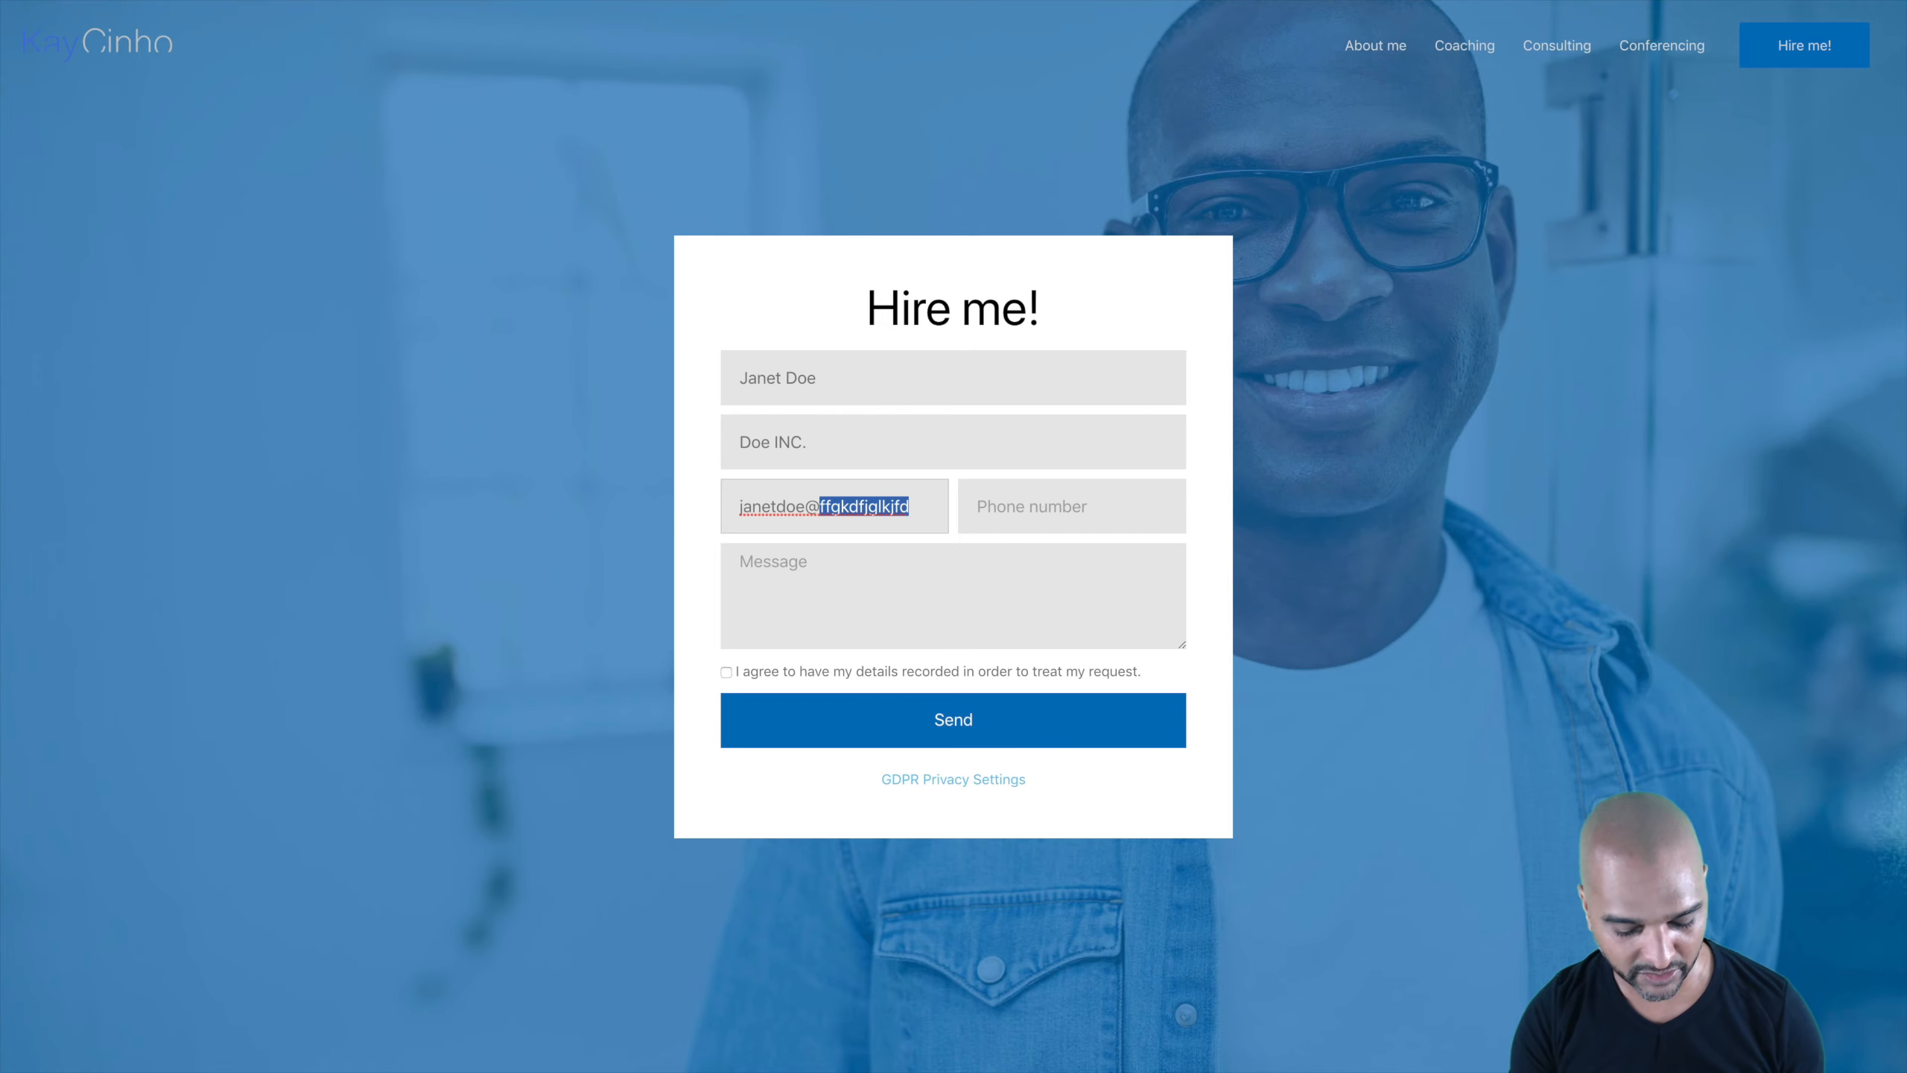
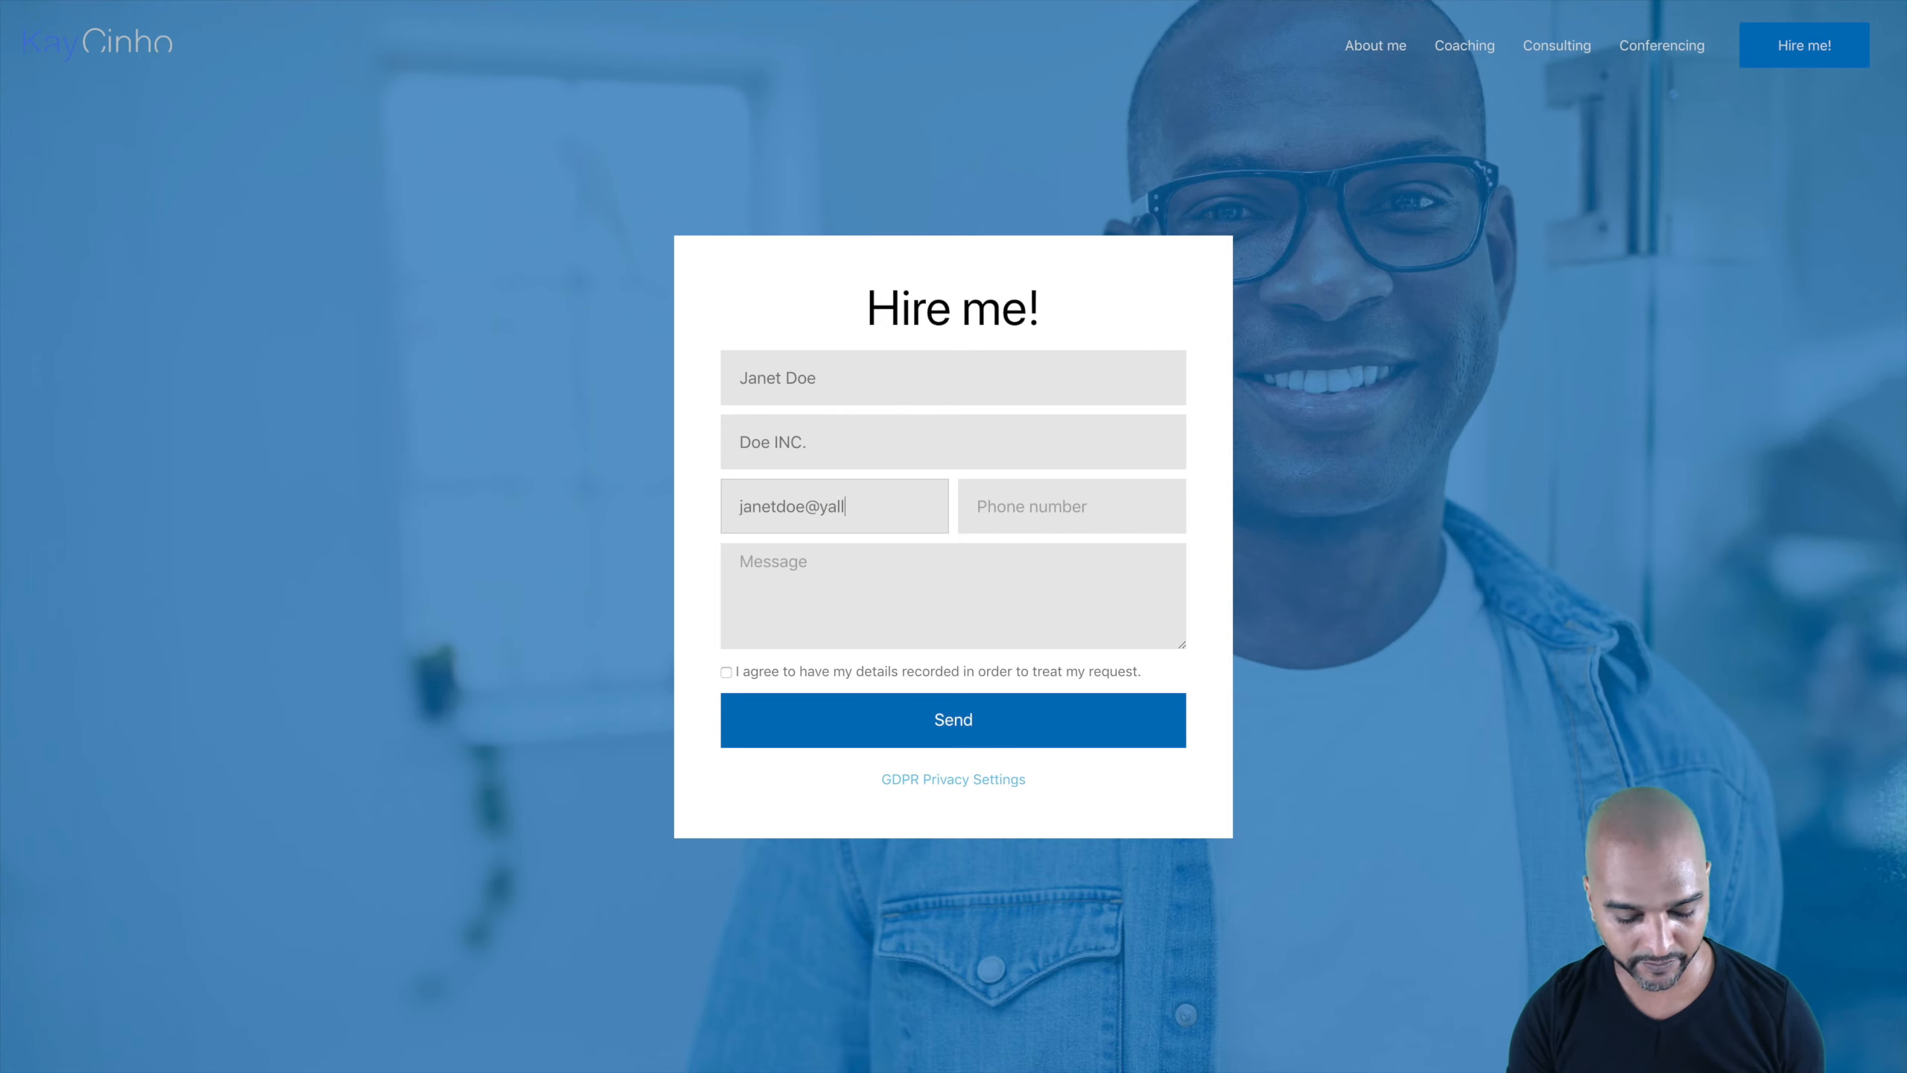
key(BackSpace)
key(BackSpace)
key(BackSpace)
key(Tab)
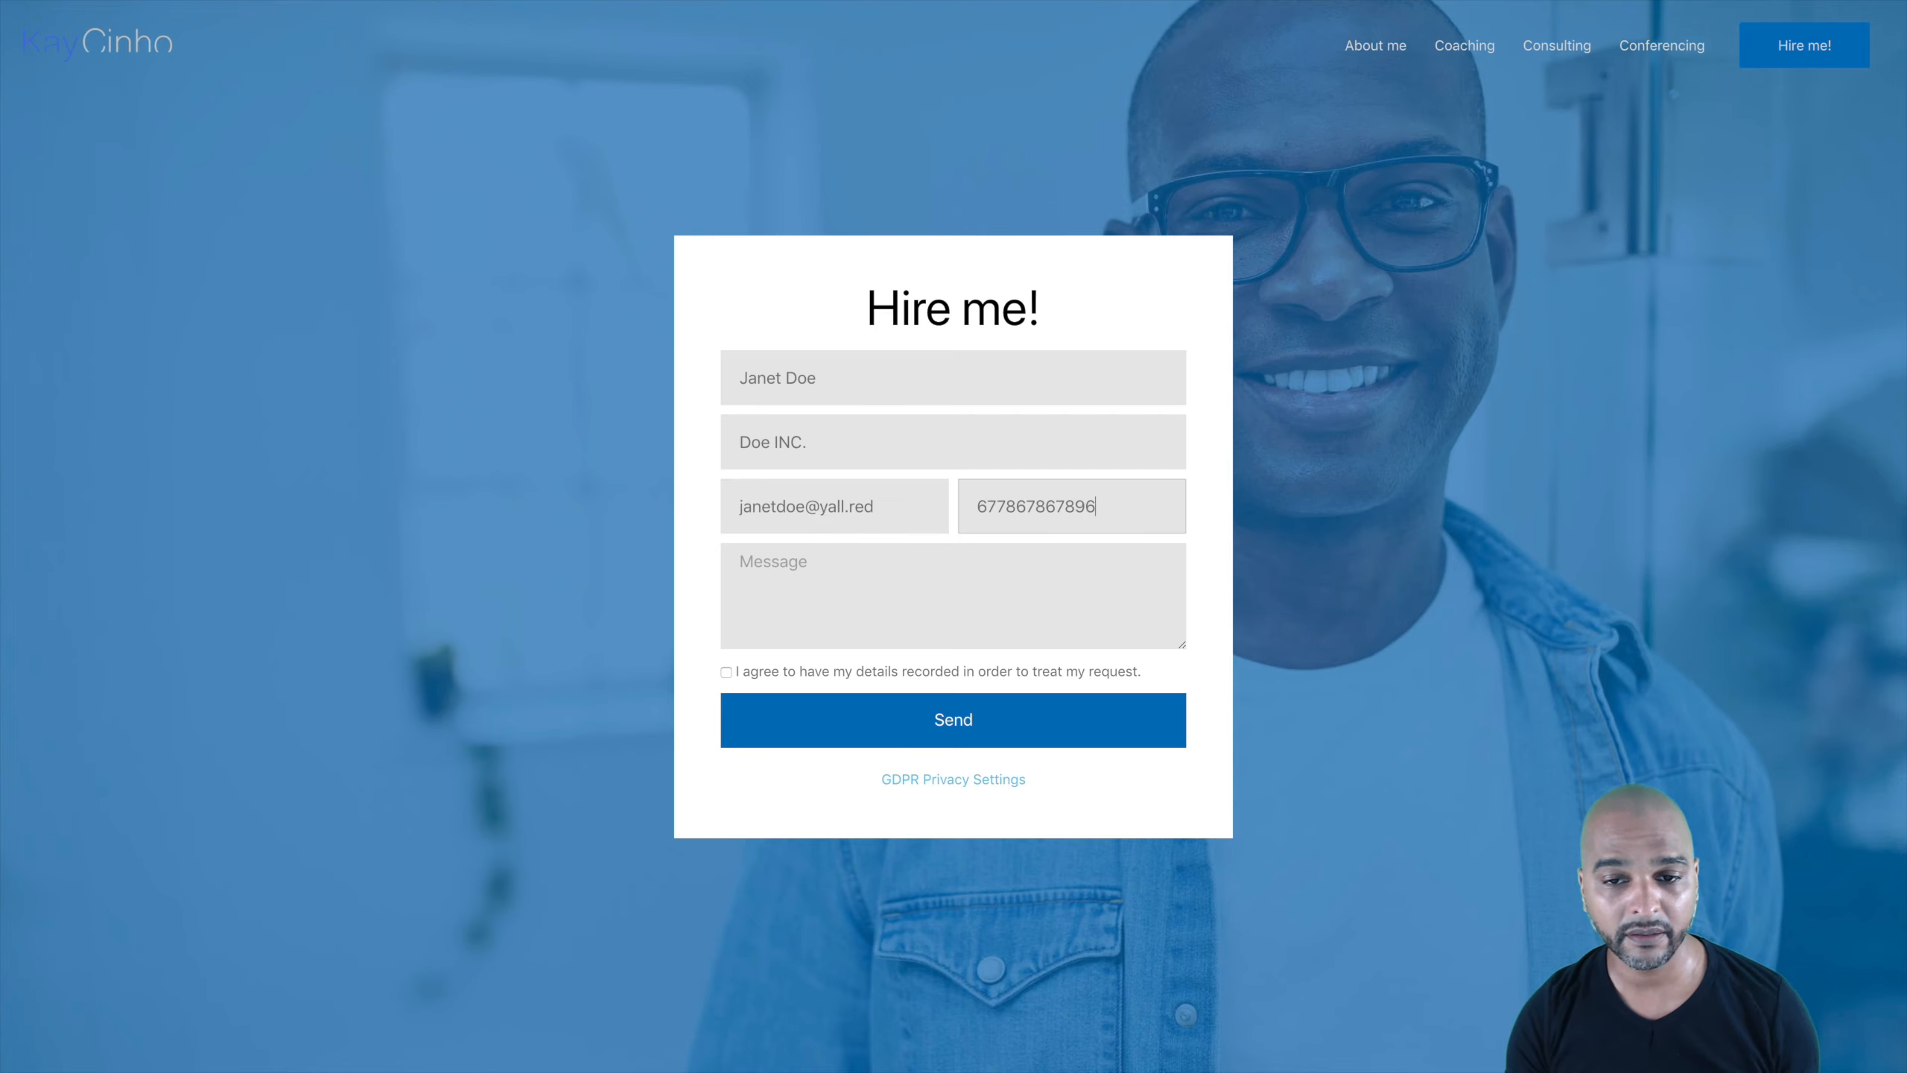
key(BackSpace)
Step: Write 'Hay I would like to know more about your services.', tick consent and send
key(BackSpace)
key(Tab)
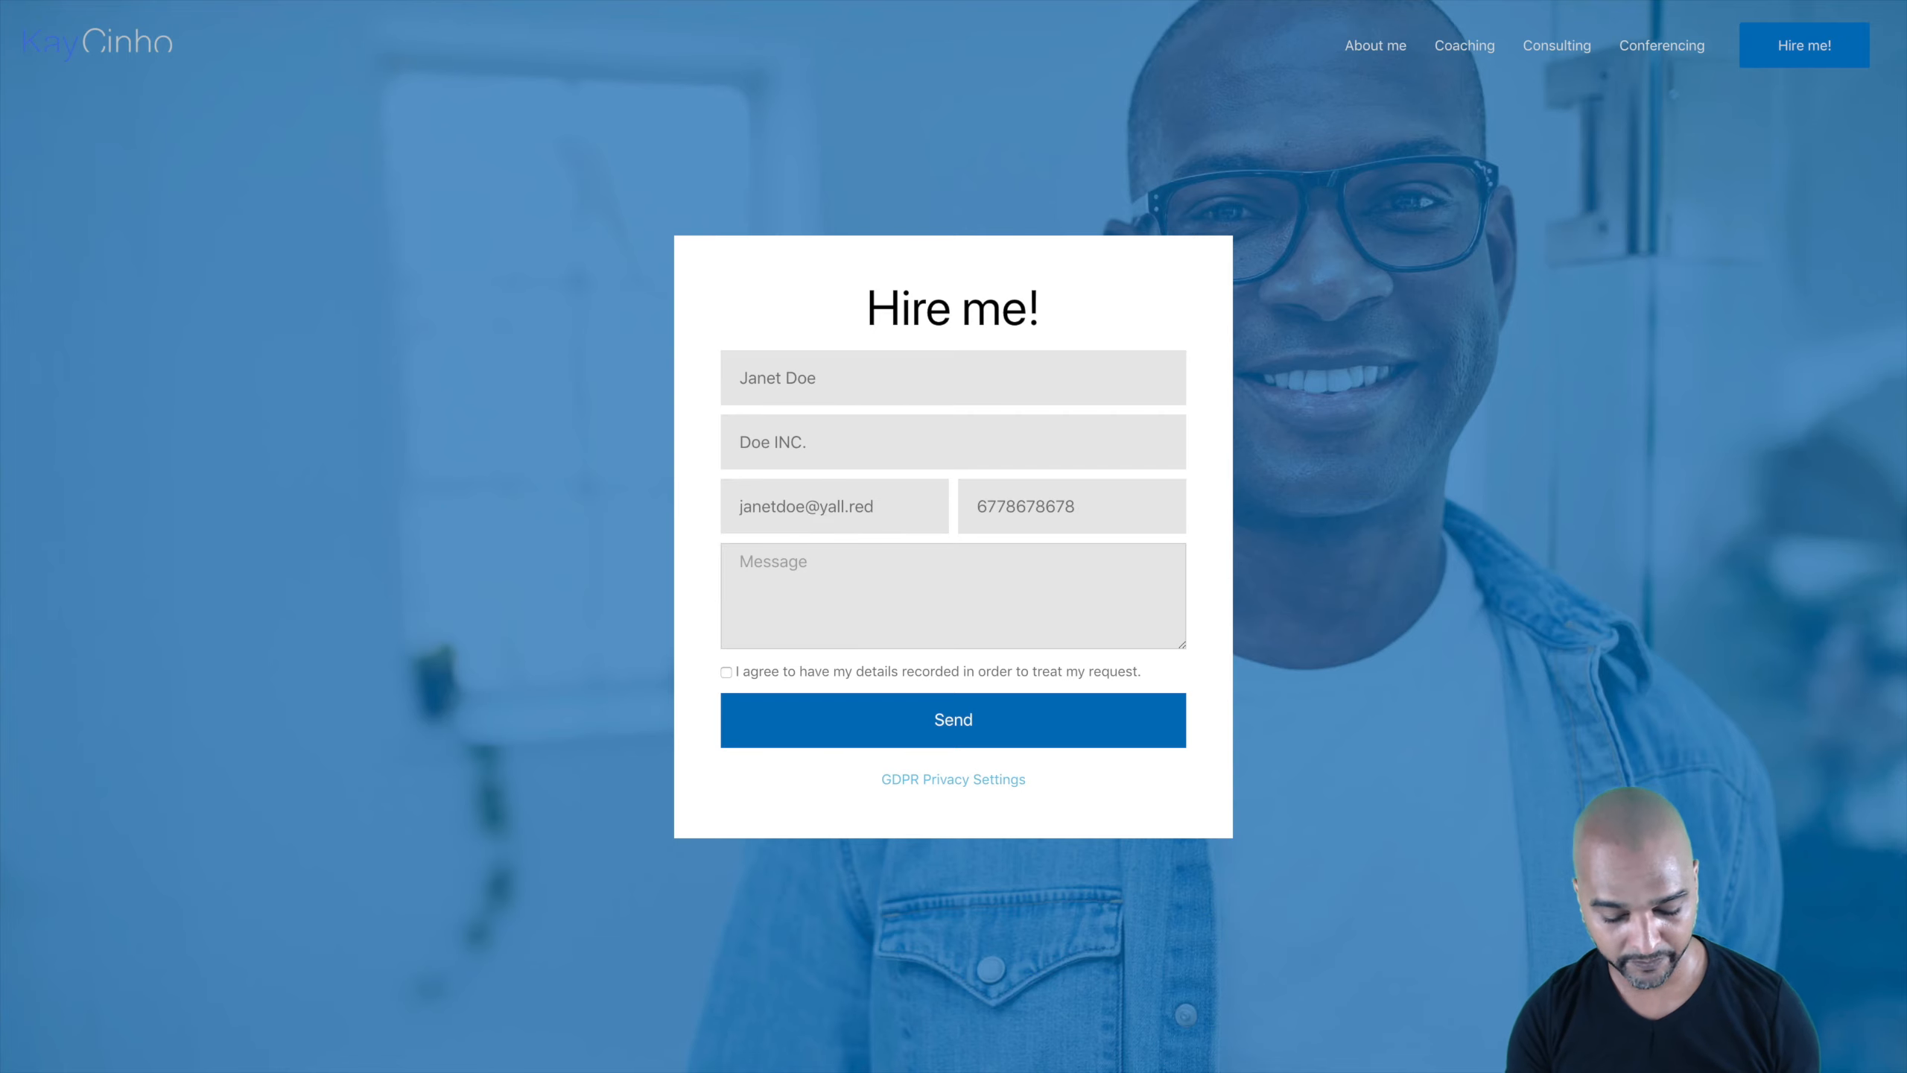
text(Hay I would like to know more avbou)
key(BackSpace)
key(BackSpace)
key(BackSpace)
key(BackSpace)
text(bout )
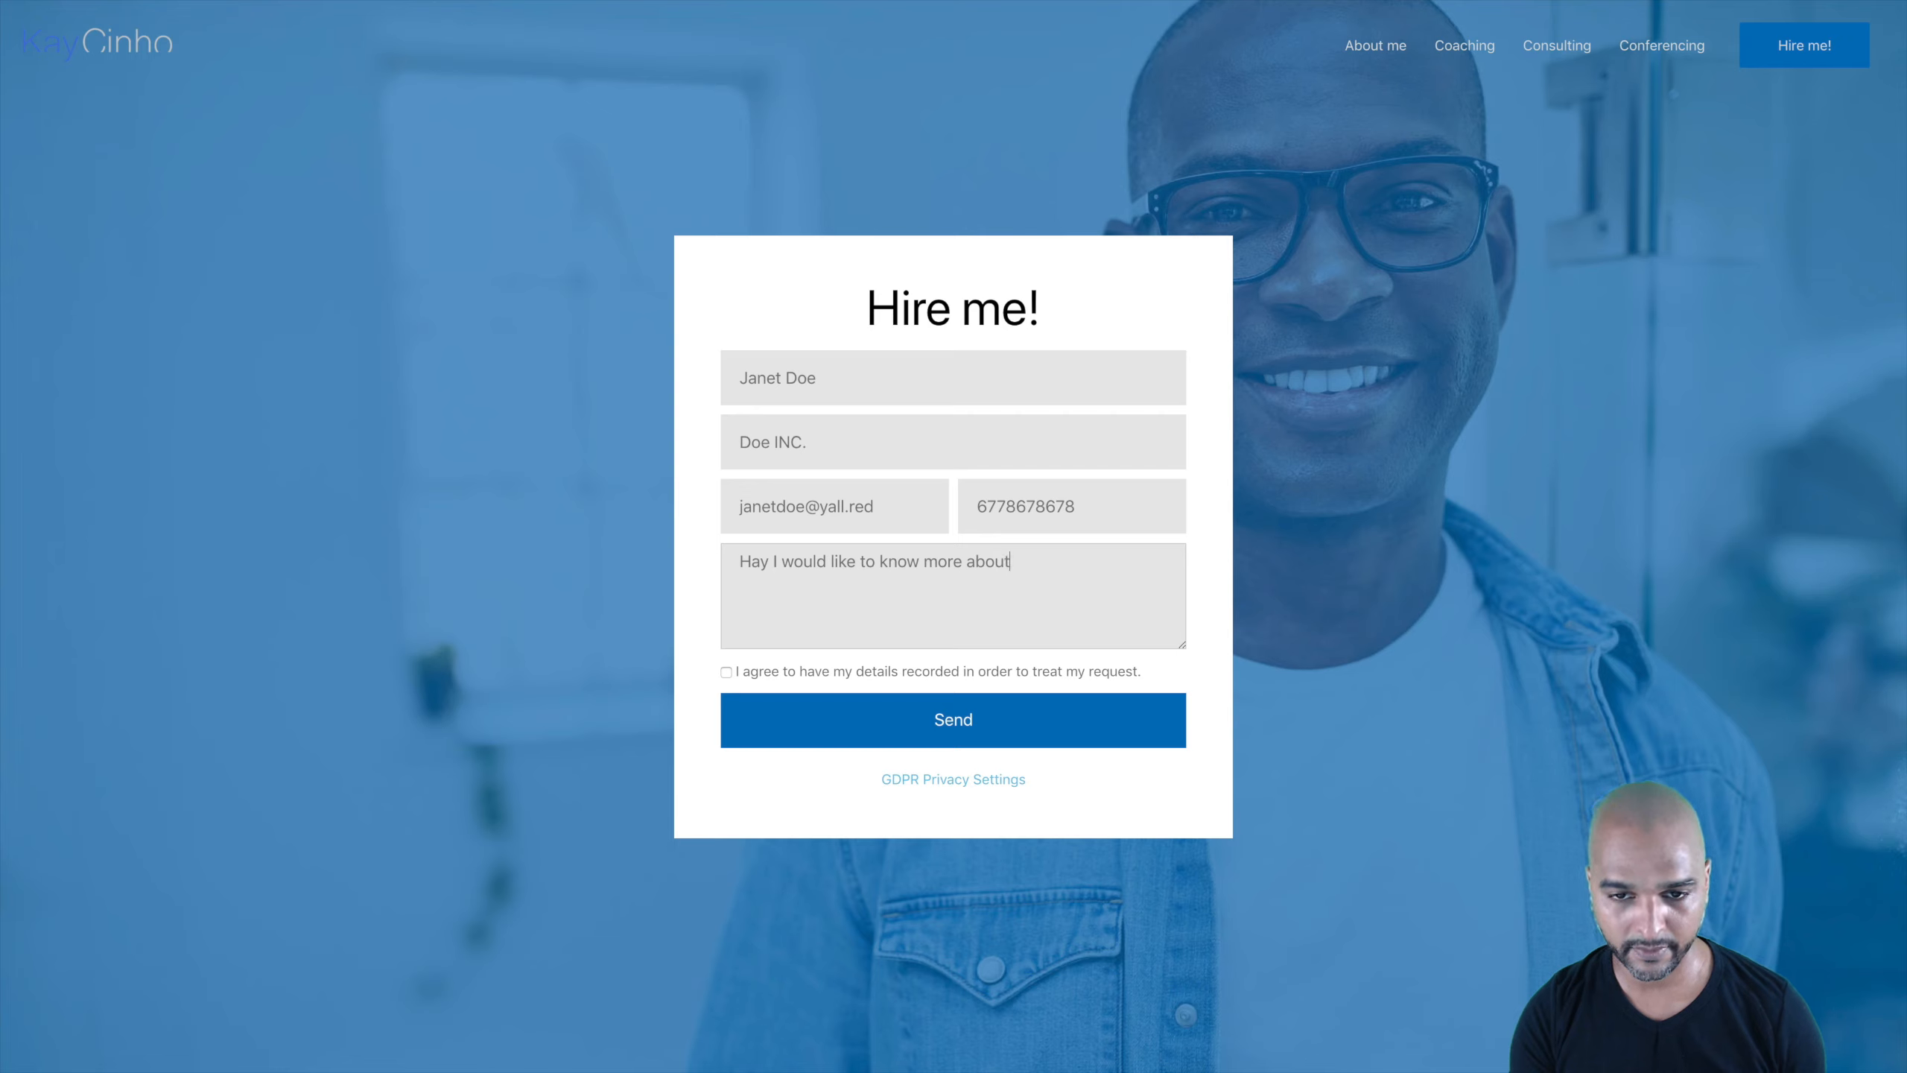
text(your services.)
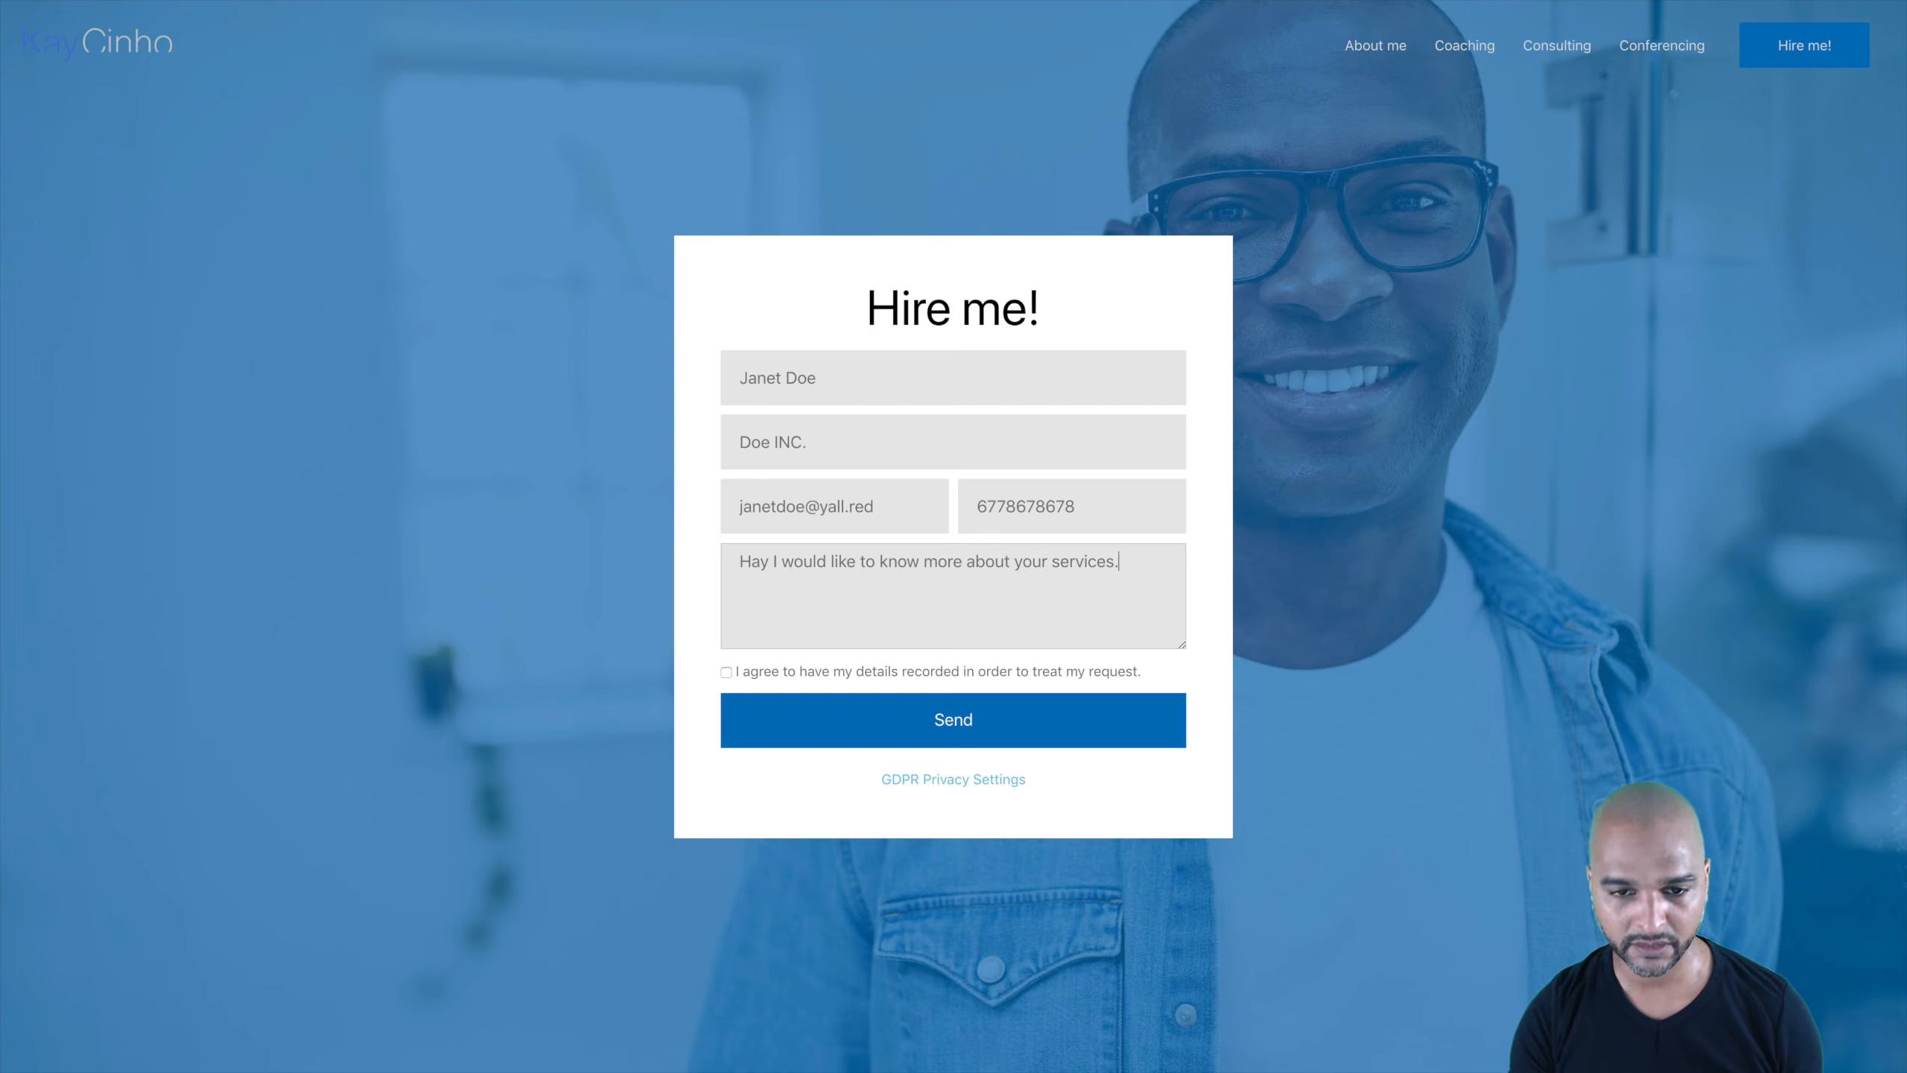
click(991, 718)
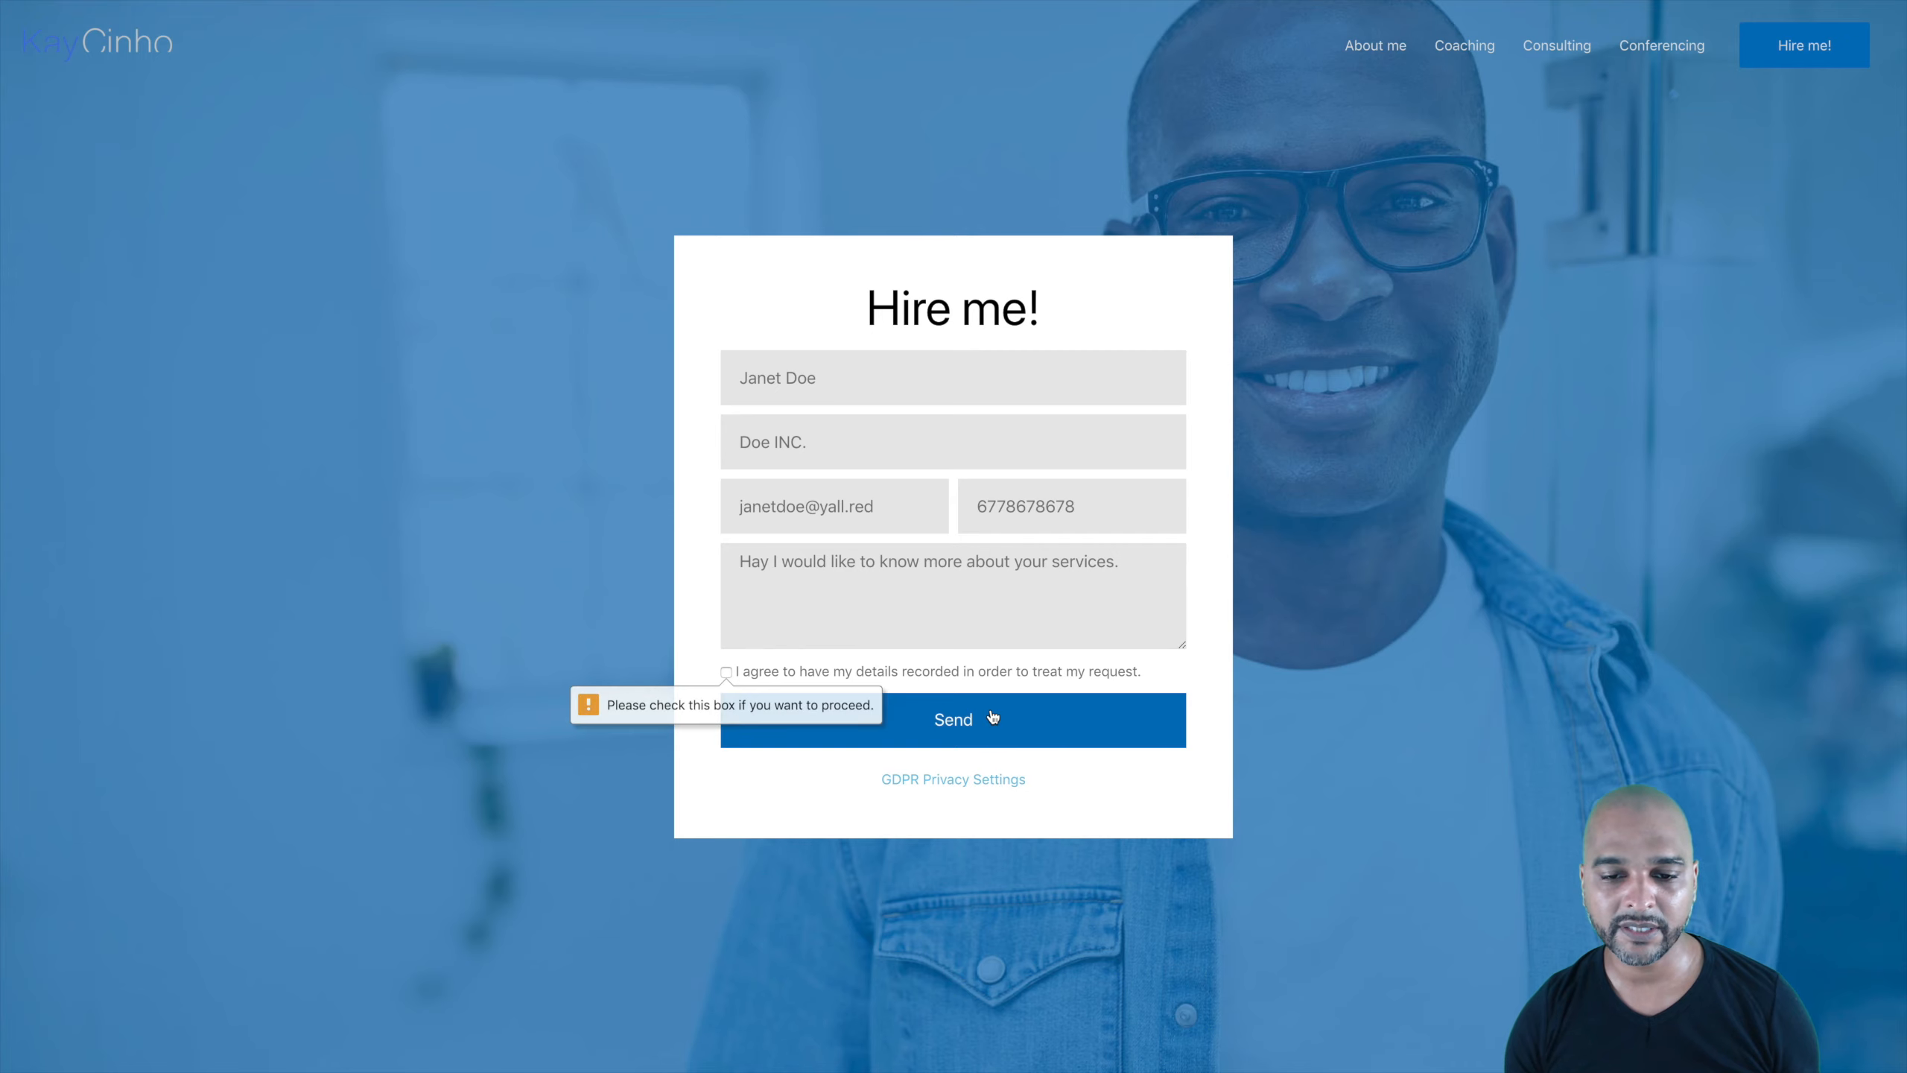
click(726, 673)
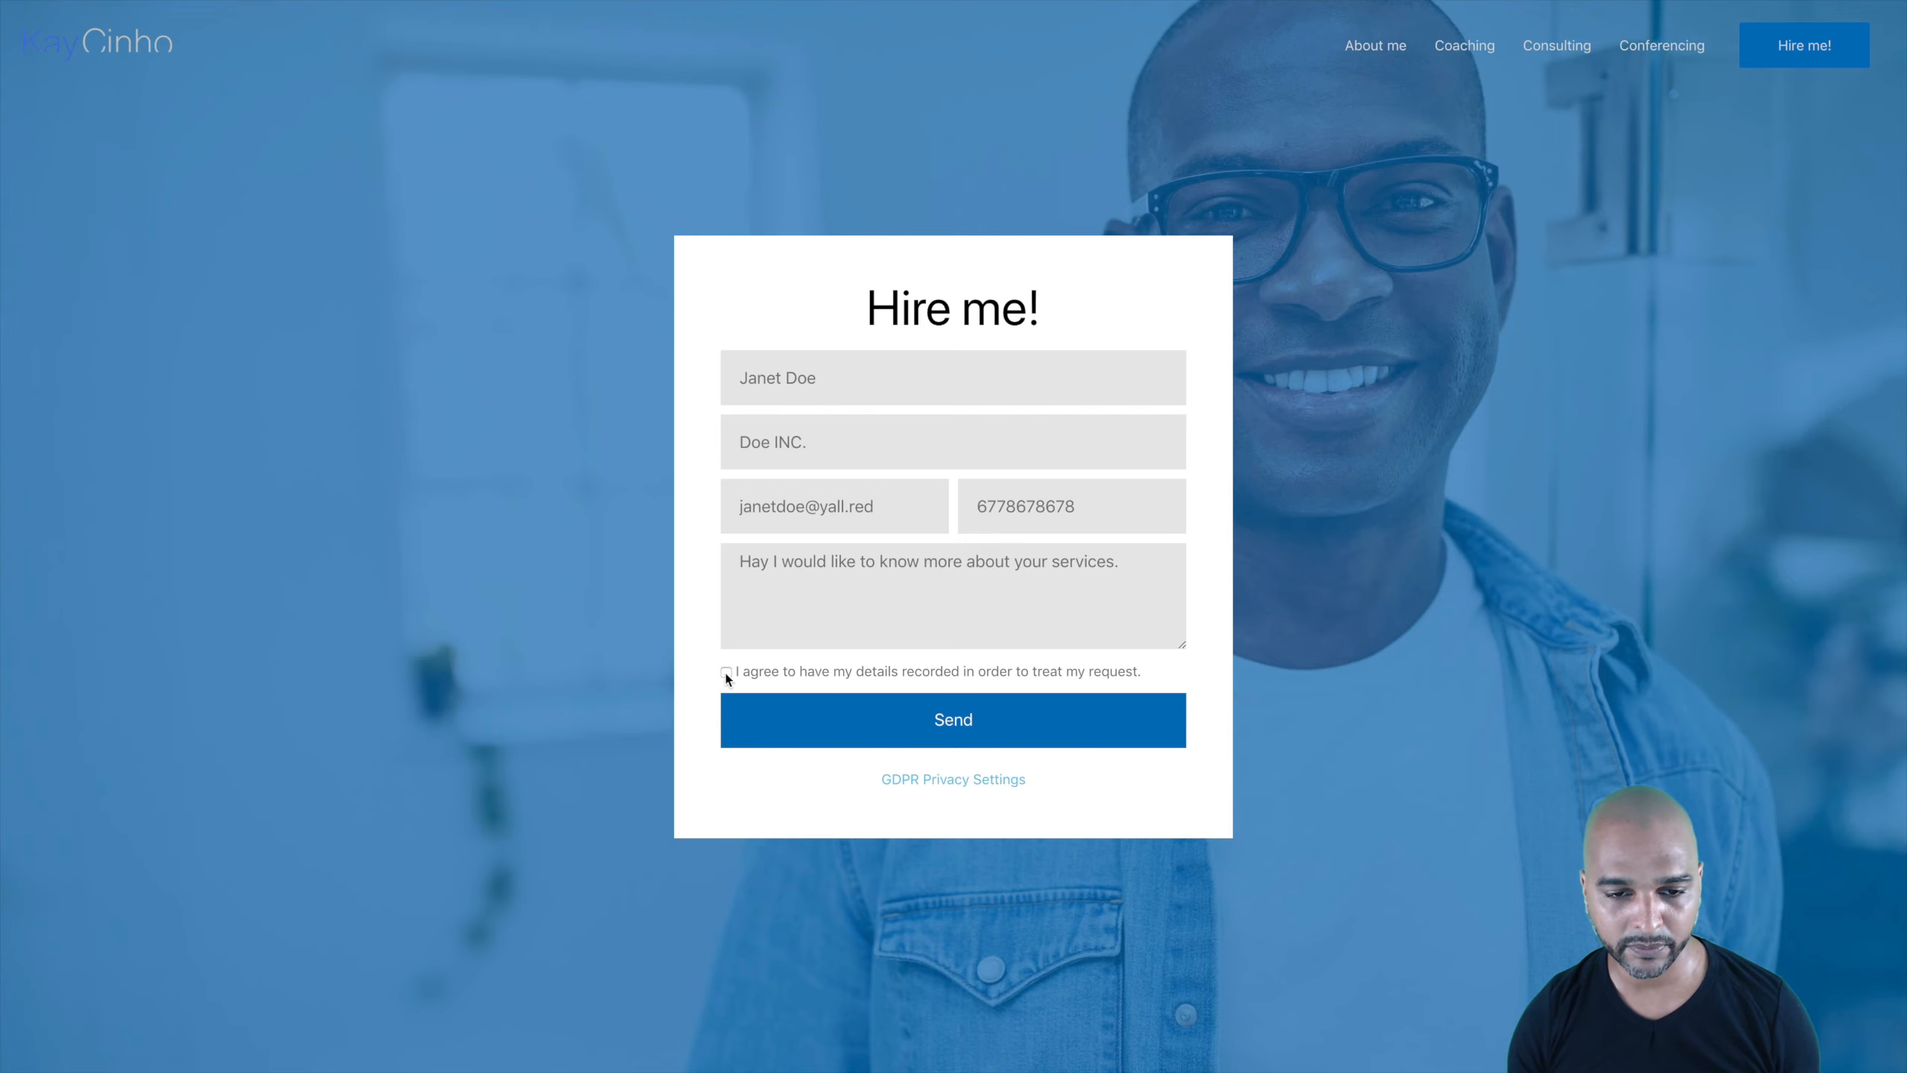
click(960, 723)
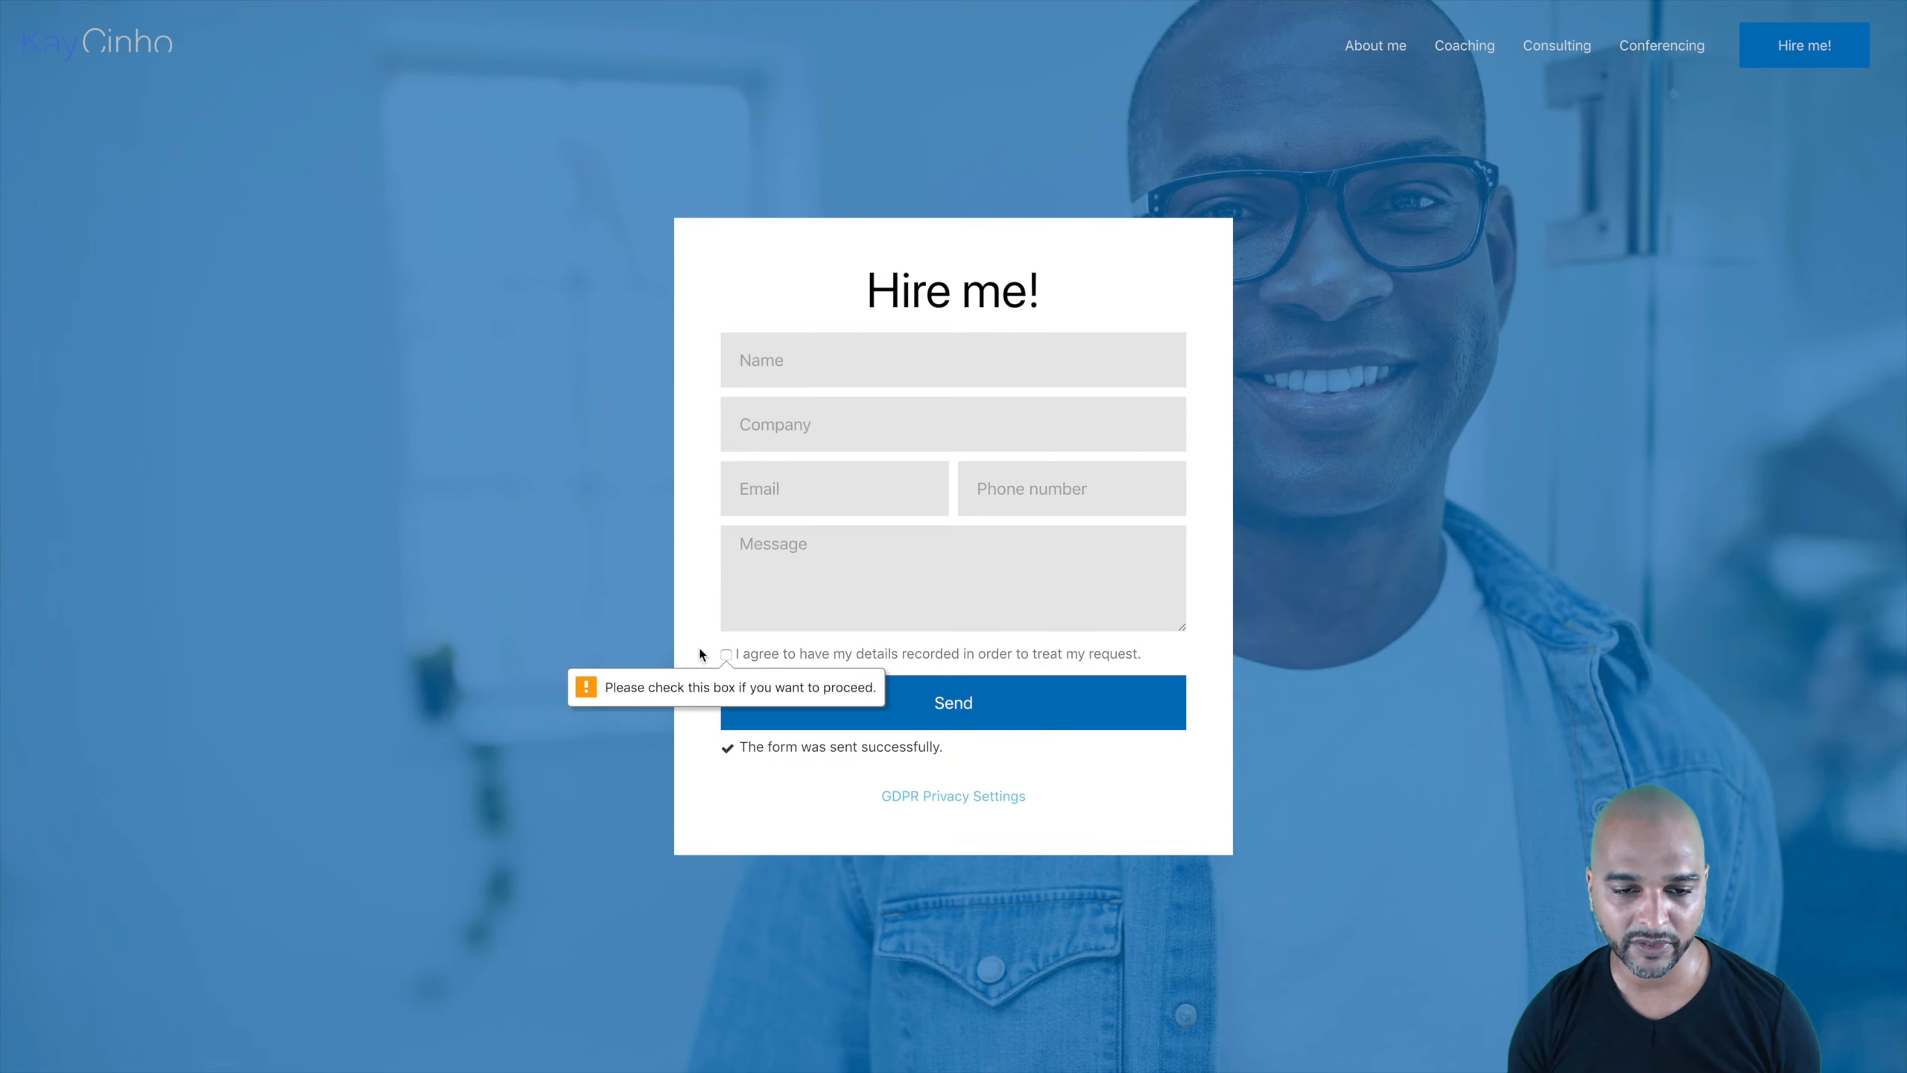
Step: Show the Cron Job page under Setup > Settings, then close the Setup panel
click(726, 653)
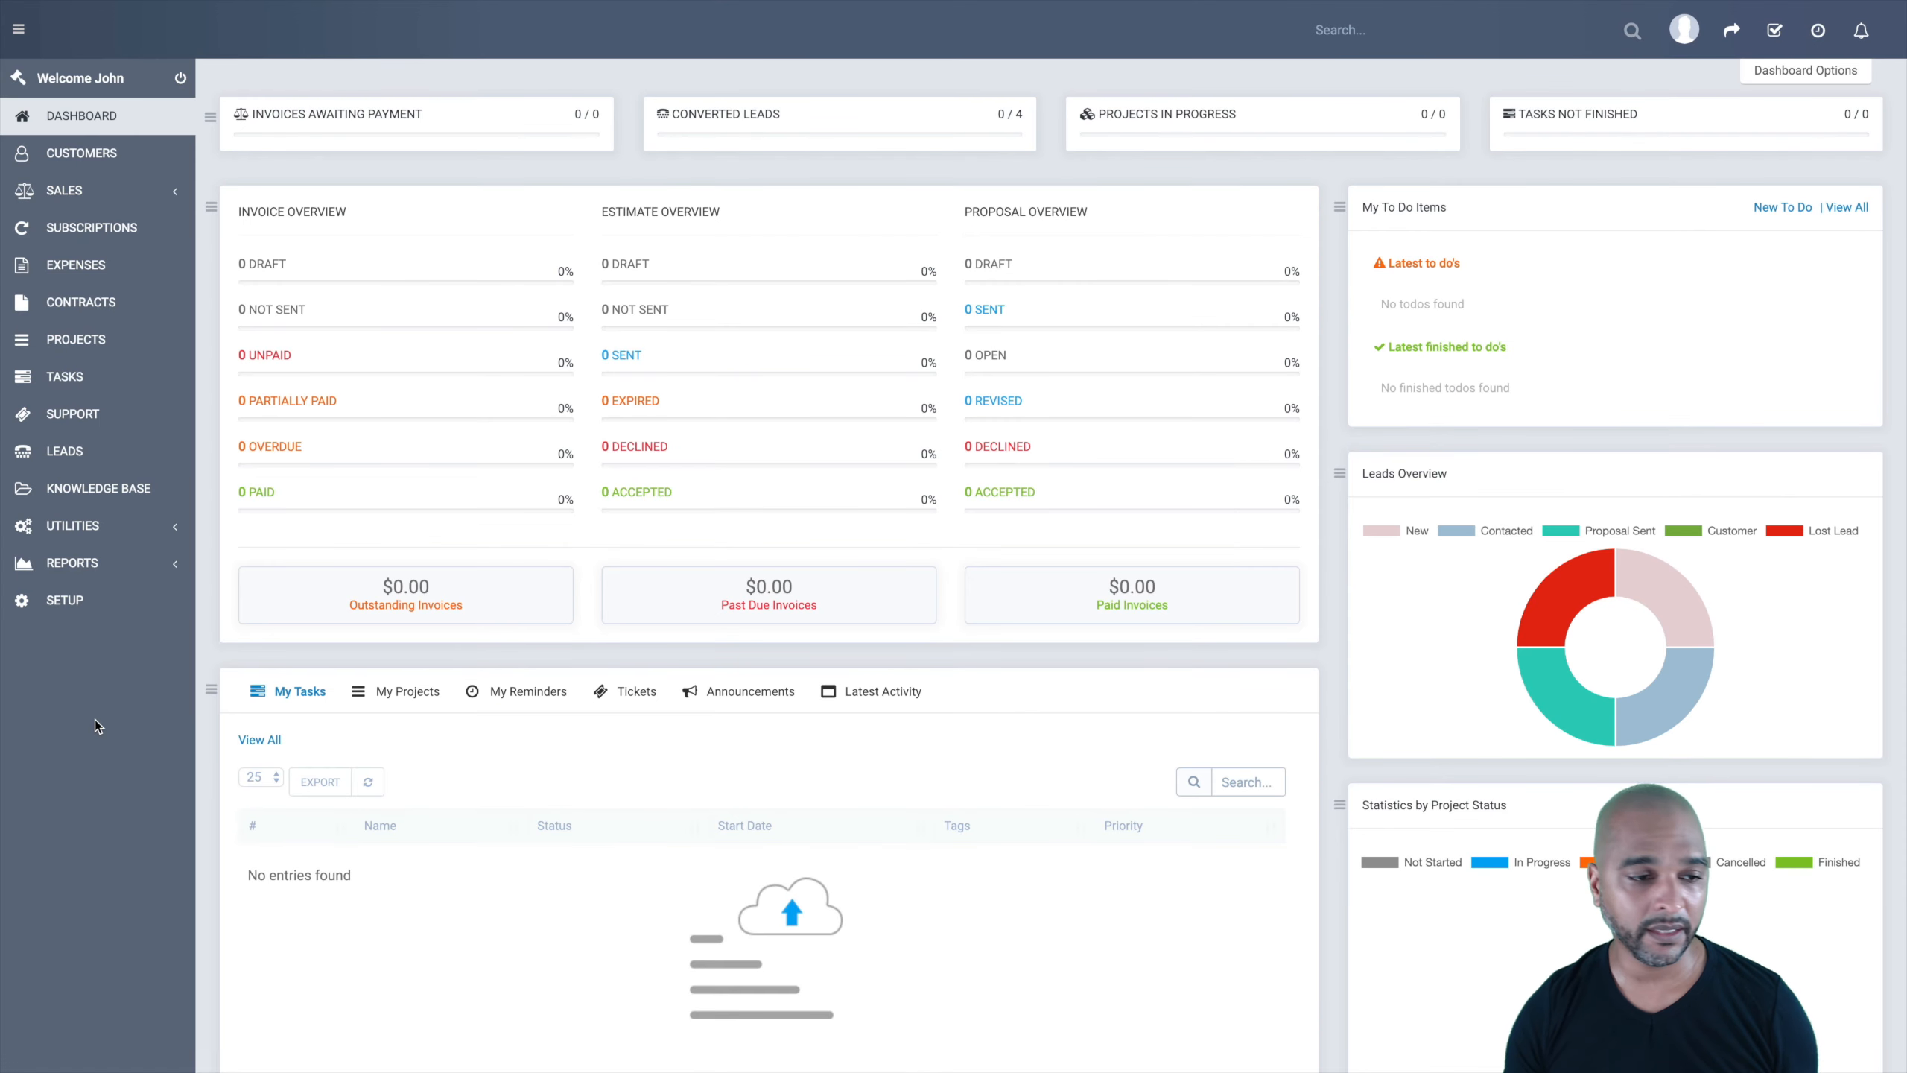
click(38, 599)
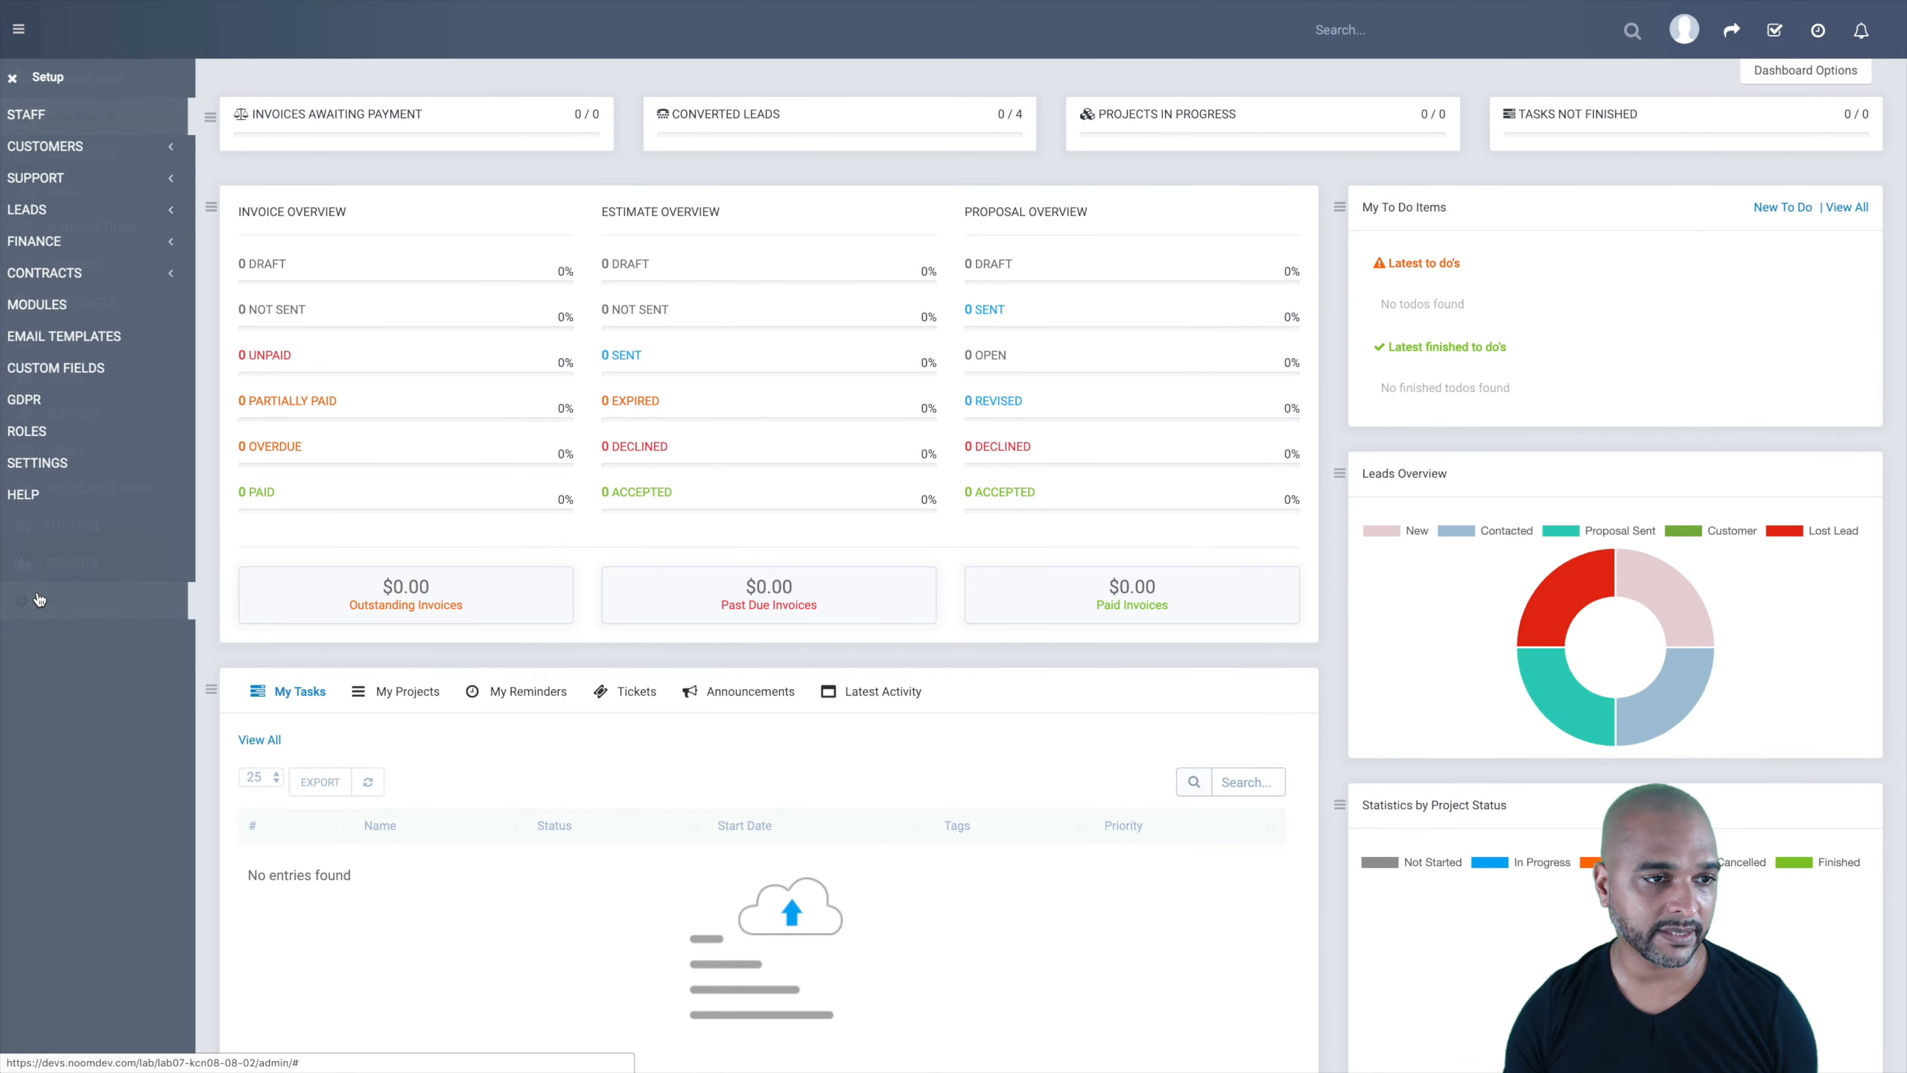
click(30, 459)
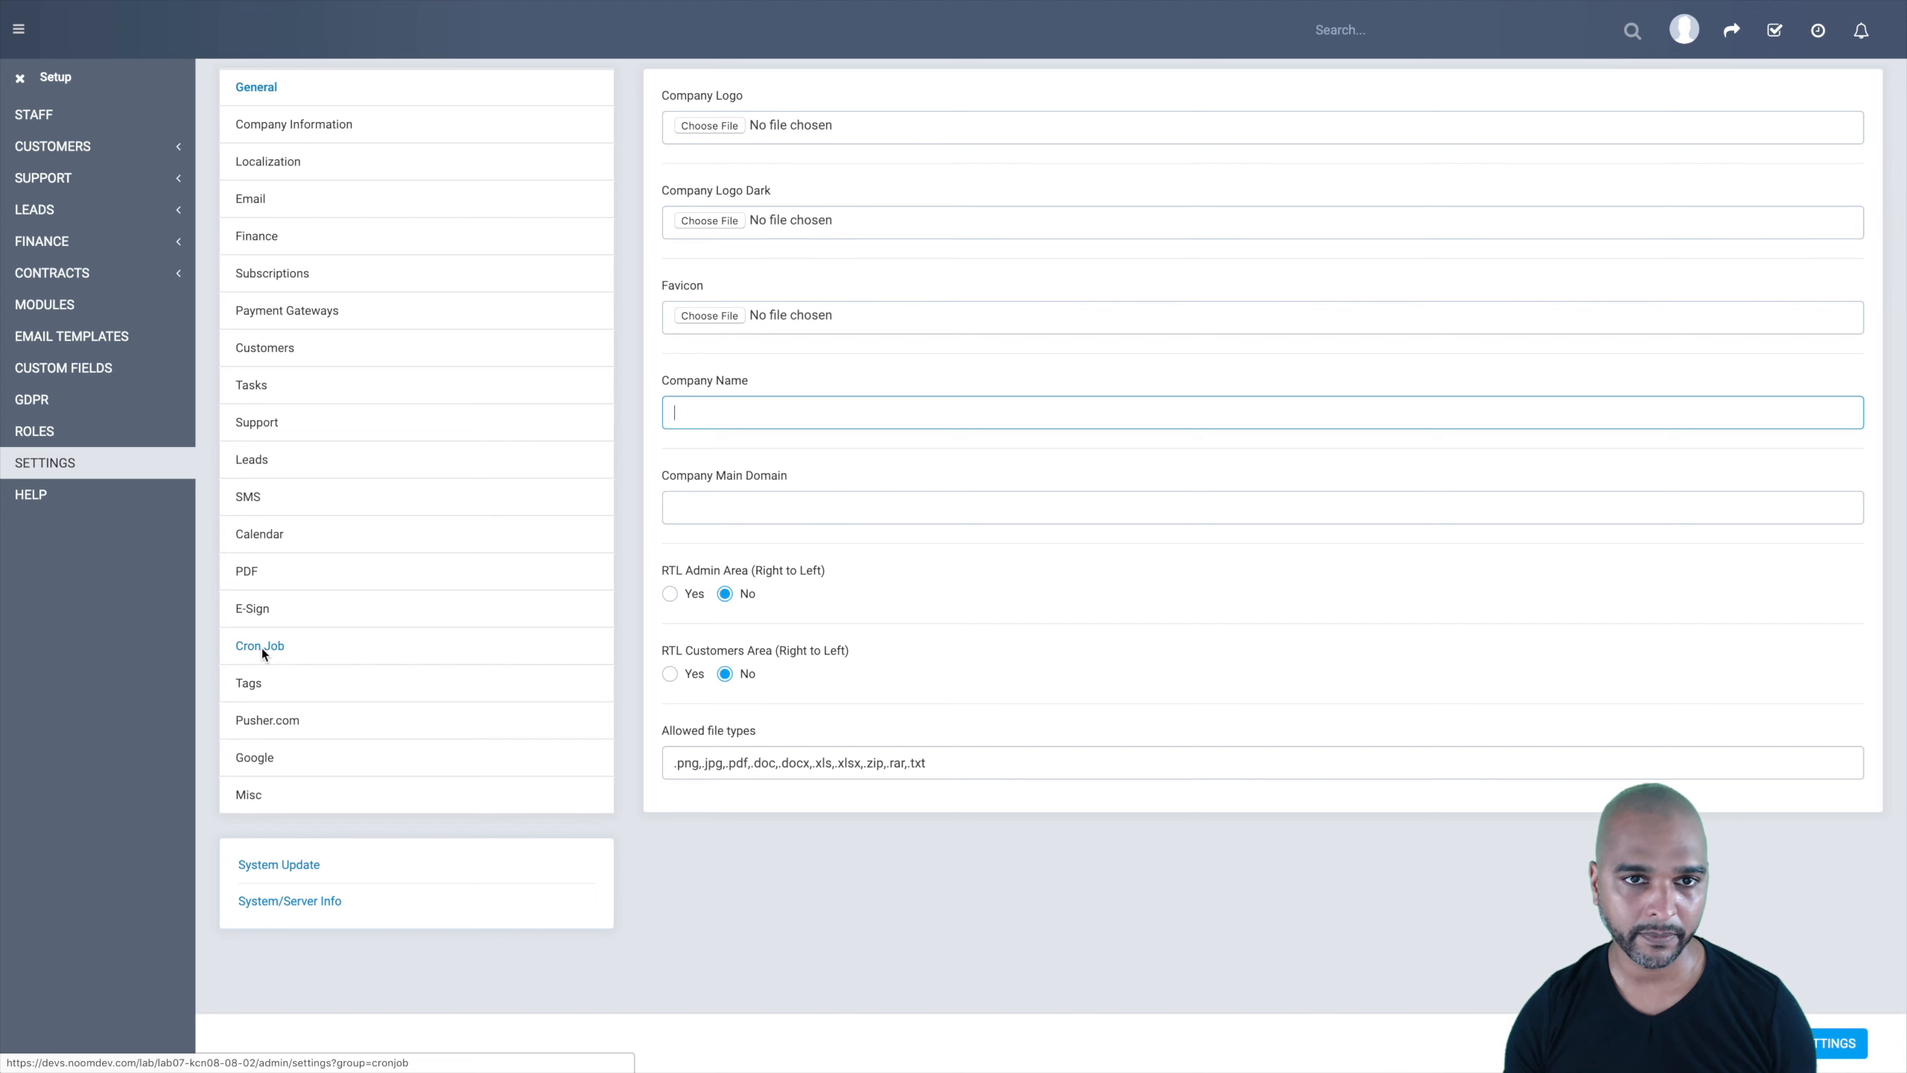
click(263, 647)
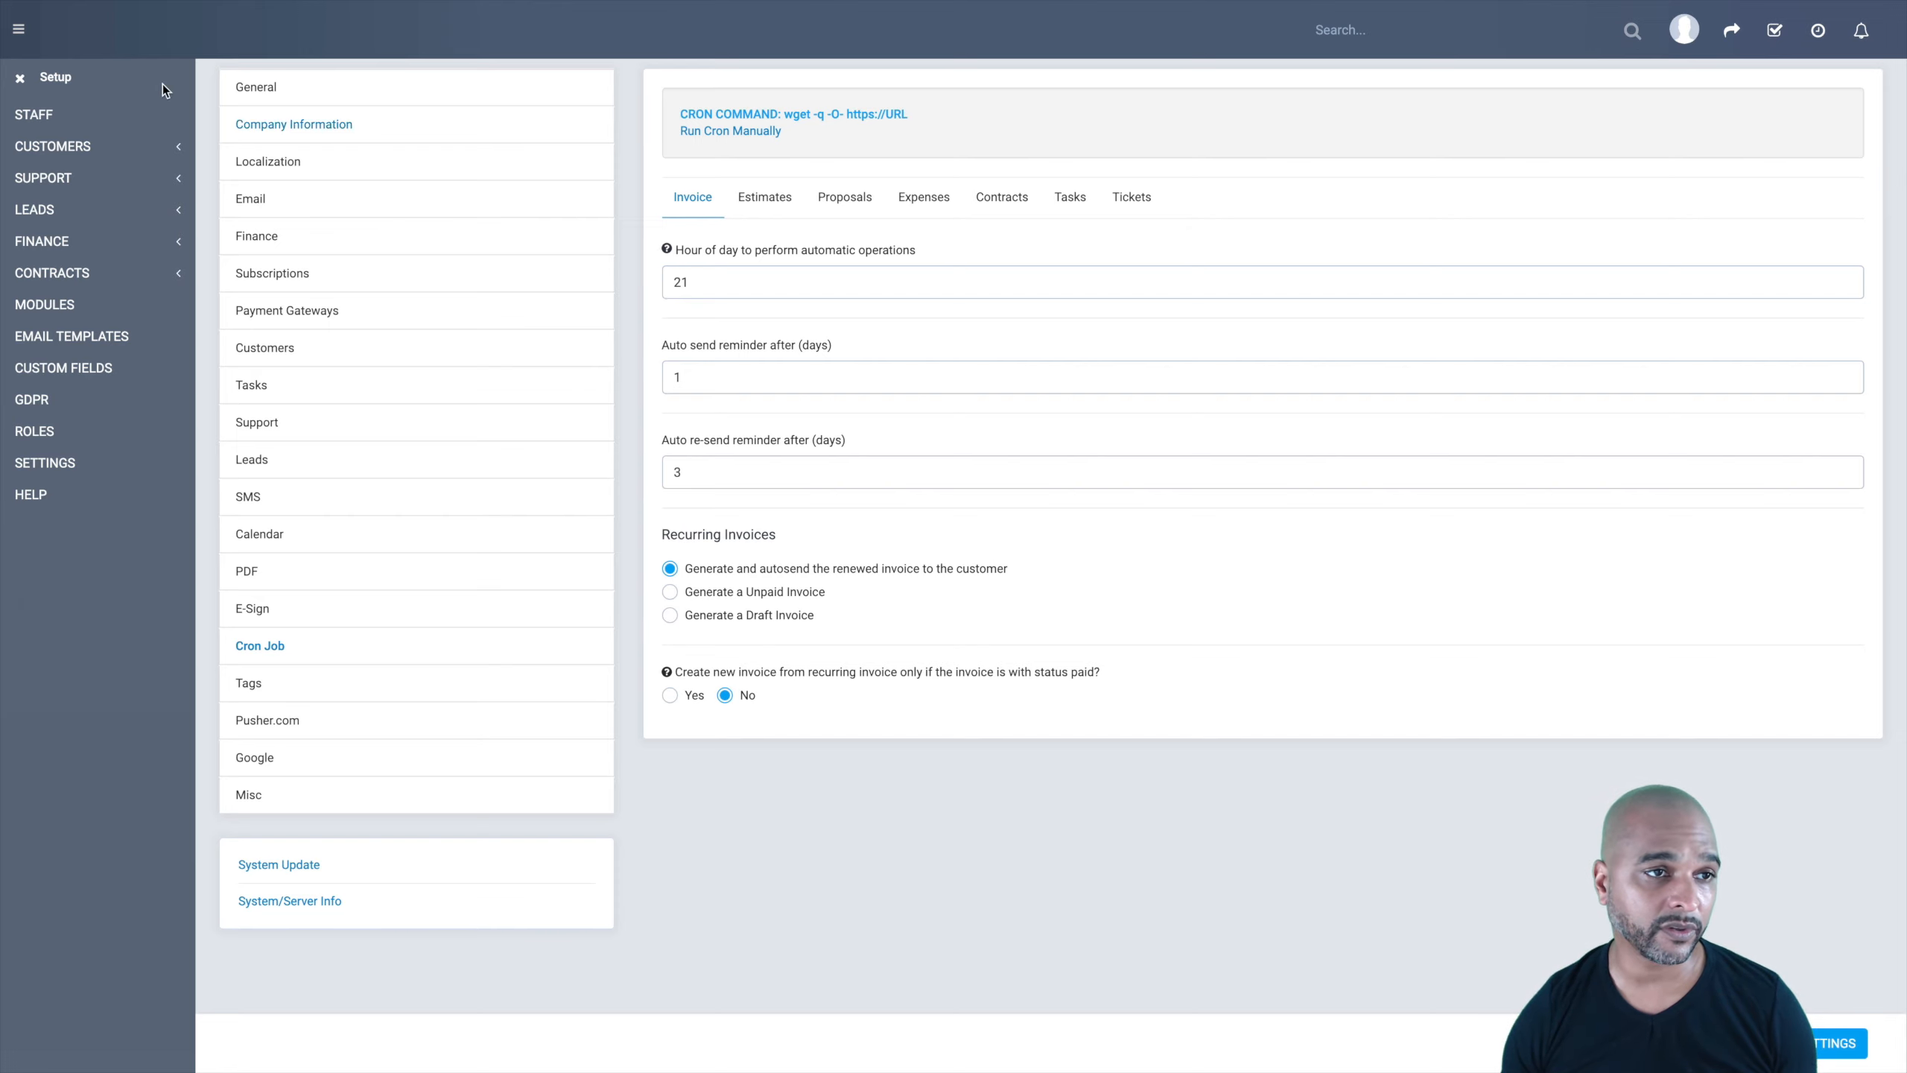
click(20, 78)
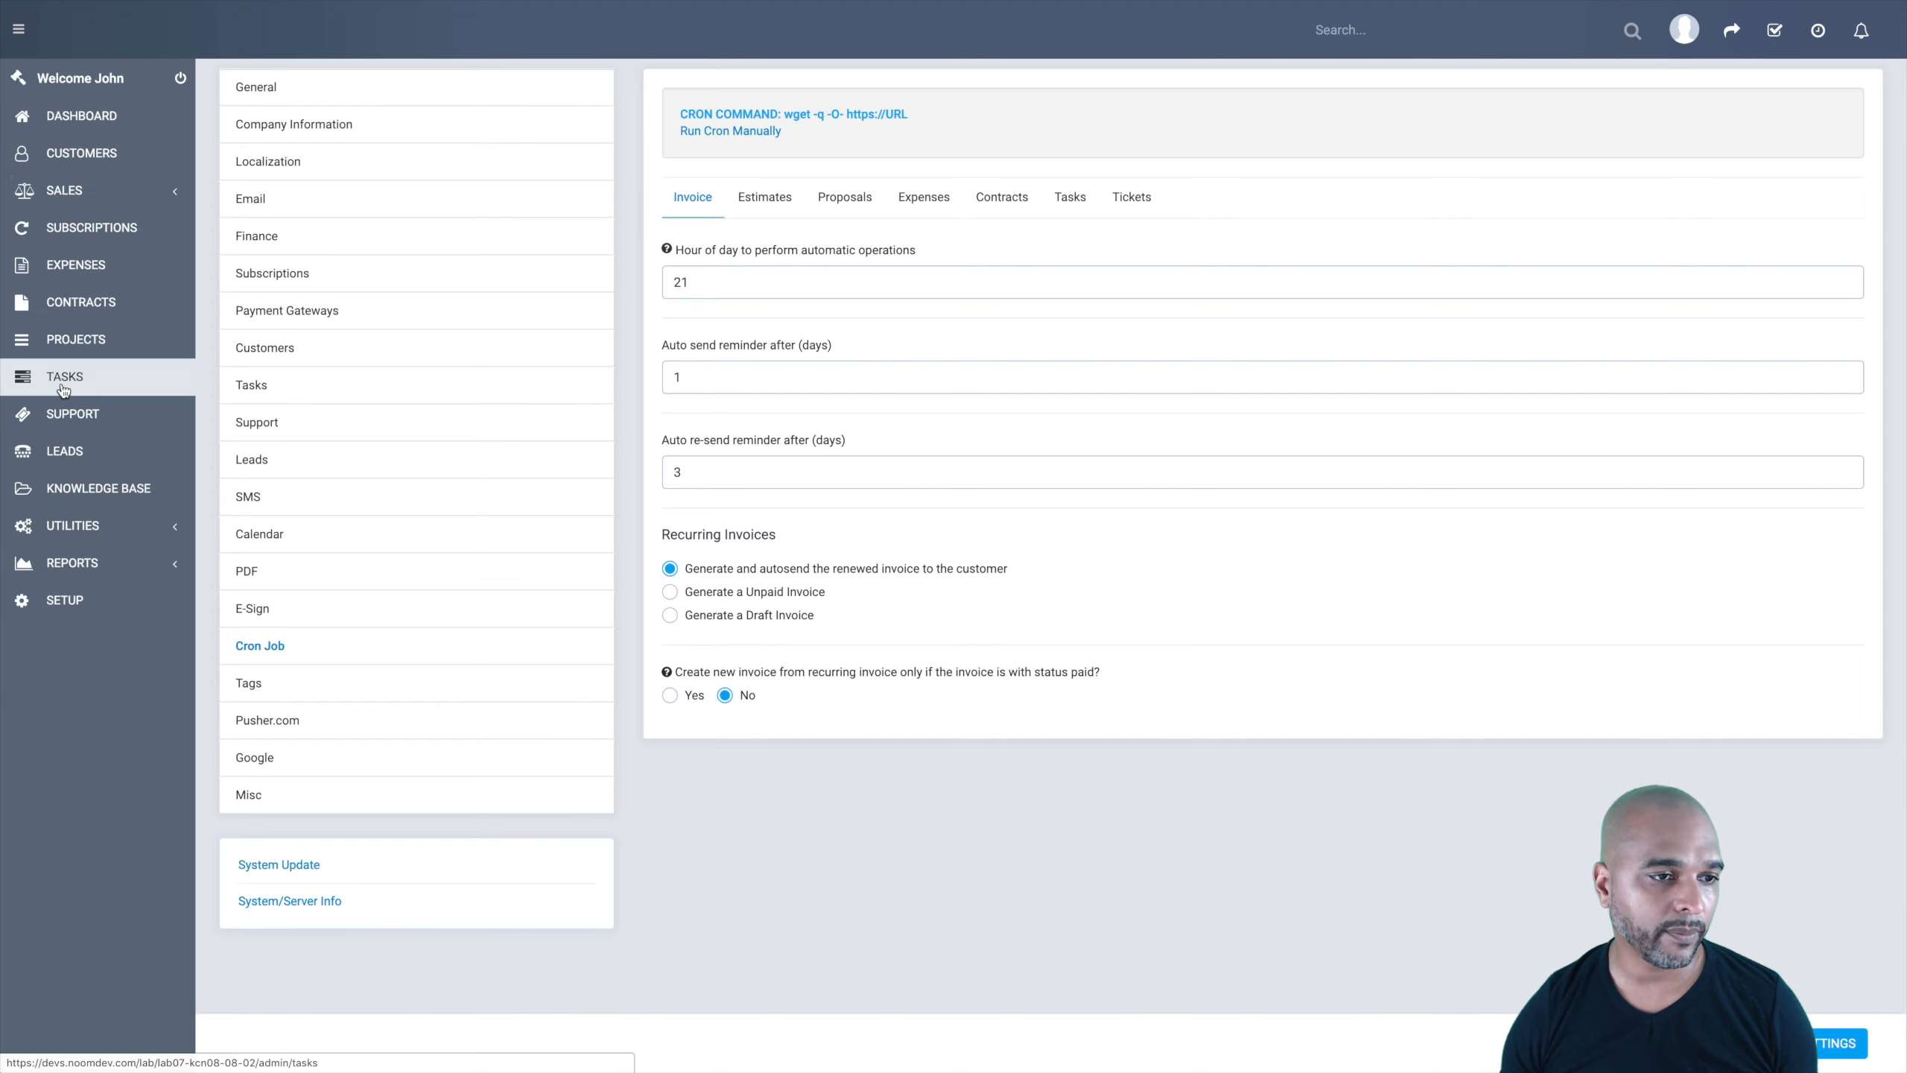
Step: Reload the leads board and open imported lead #8's profile from the New column
click(79, 449)
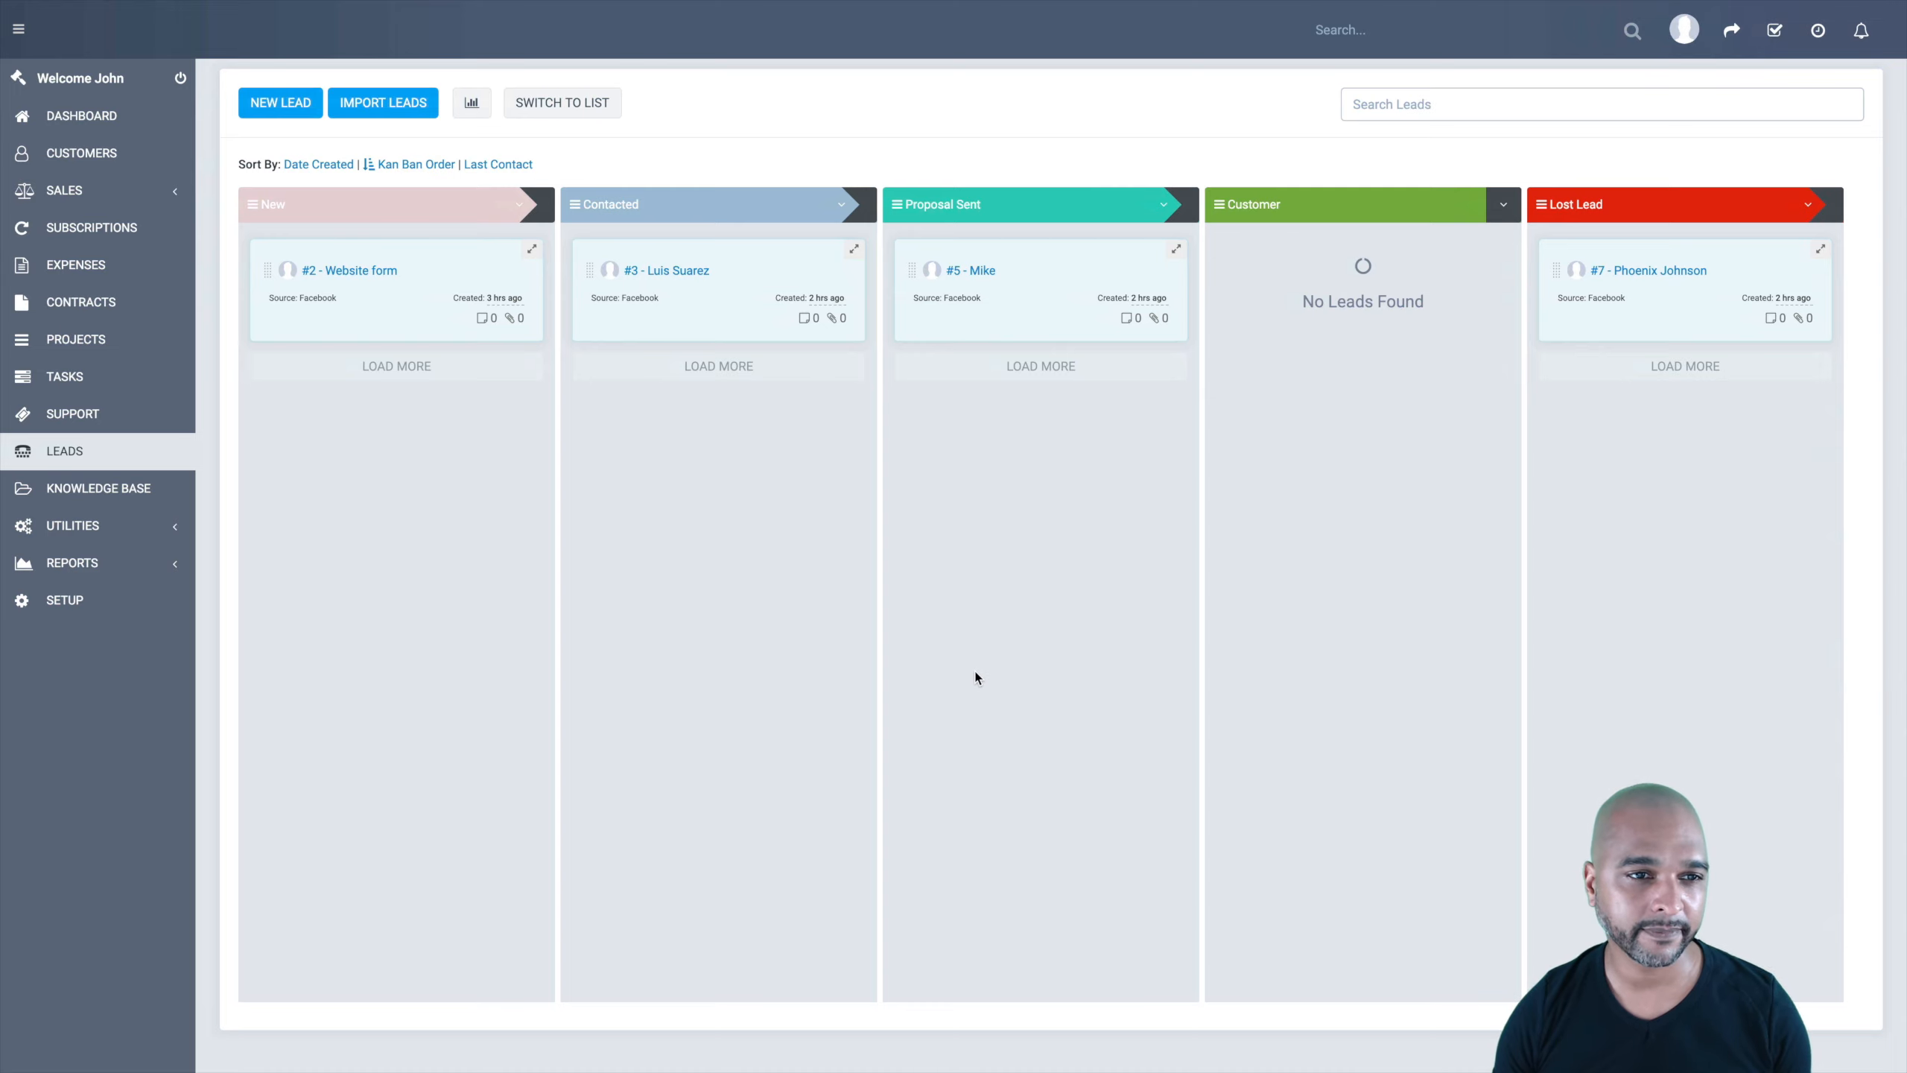
key(F5)
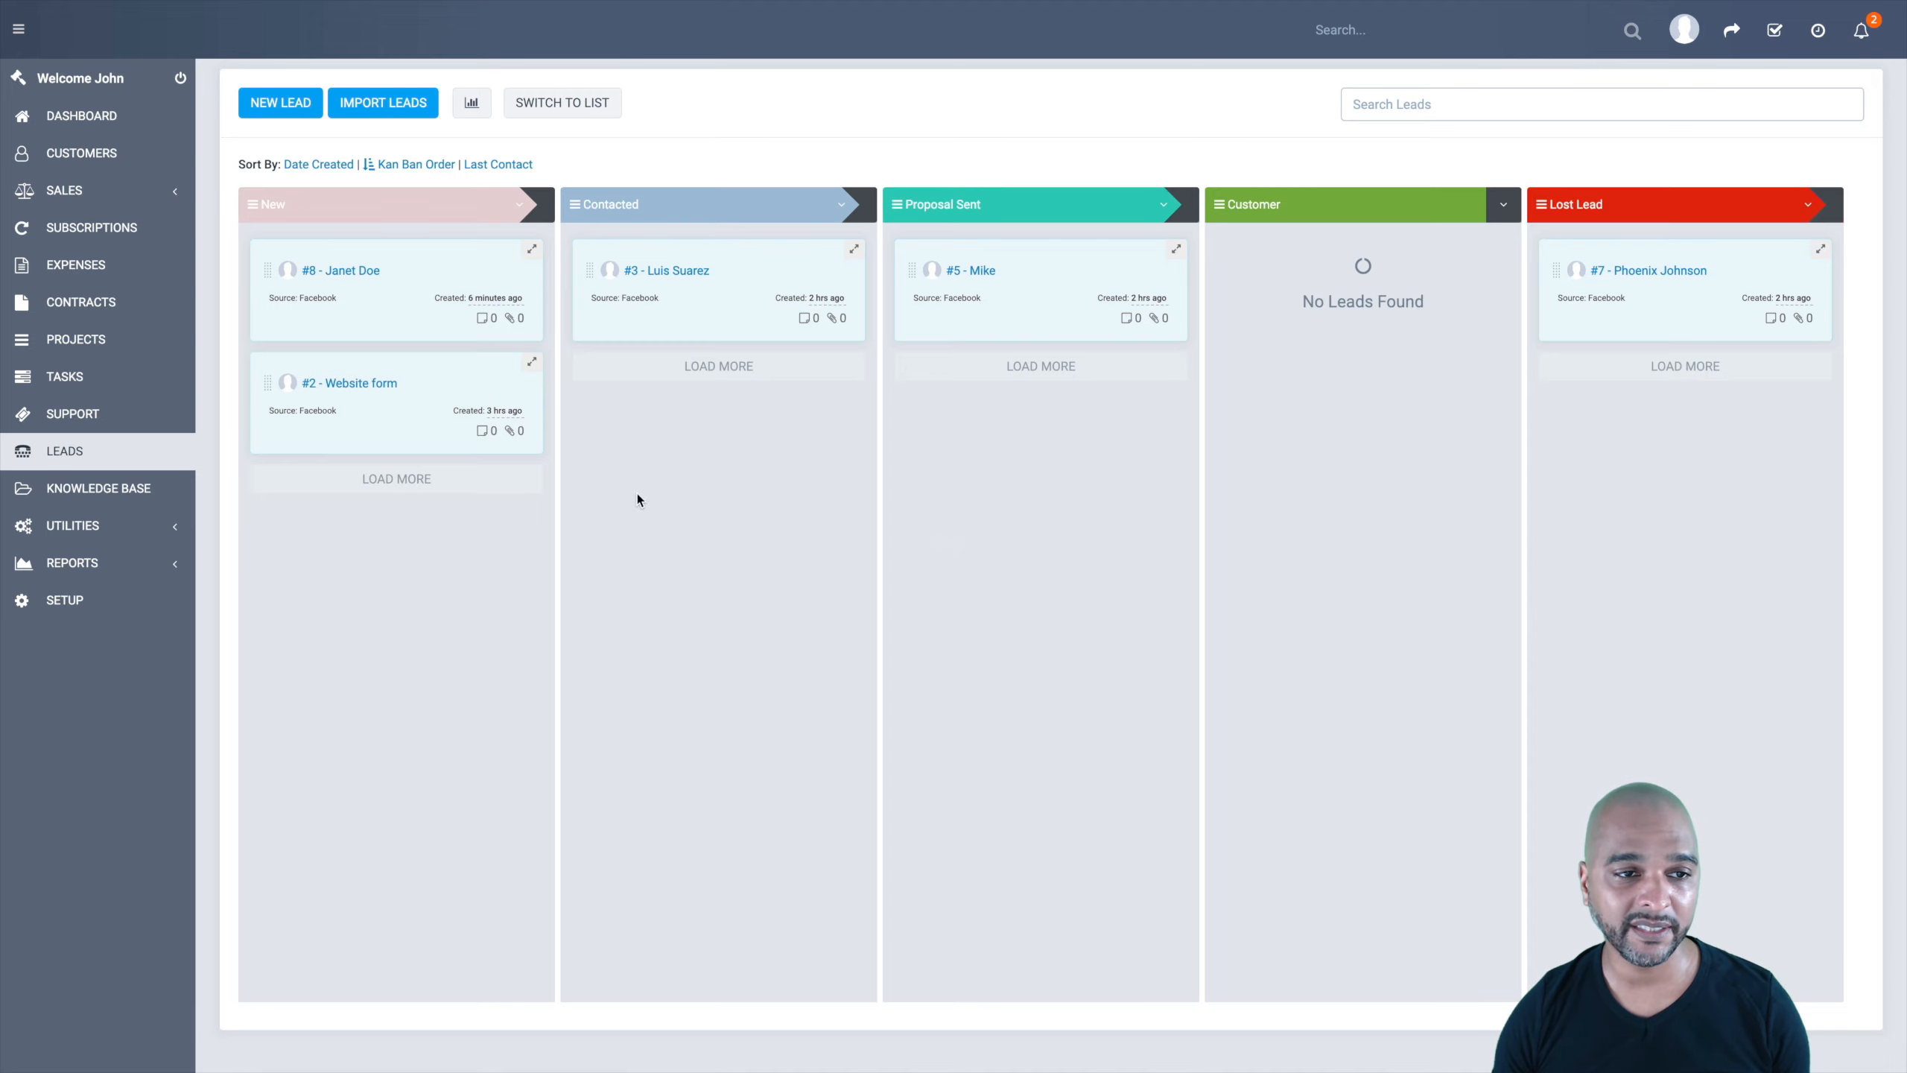
click(351, 270)
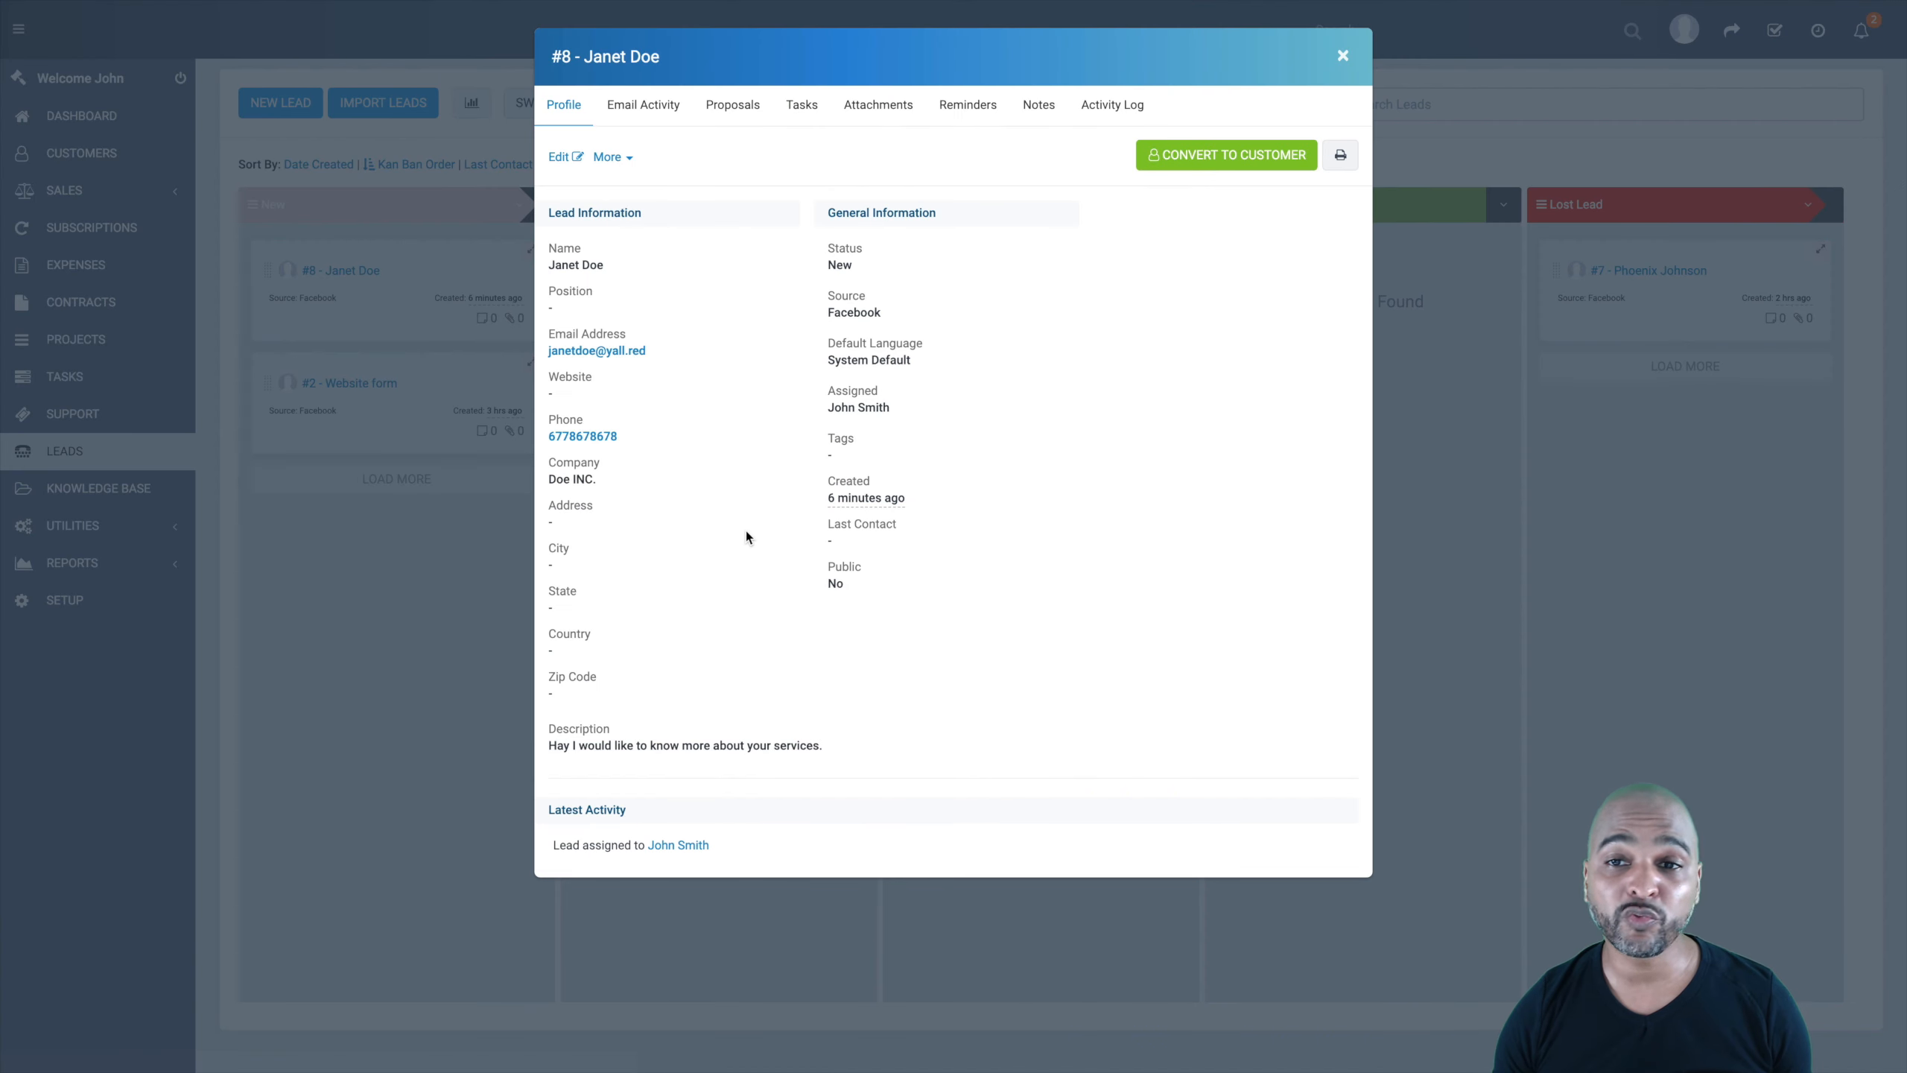
Step: Check lead #8's Tasks, Attachments, Reminders, Notes and Activity Log, then close its profile
click(1342, 57)
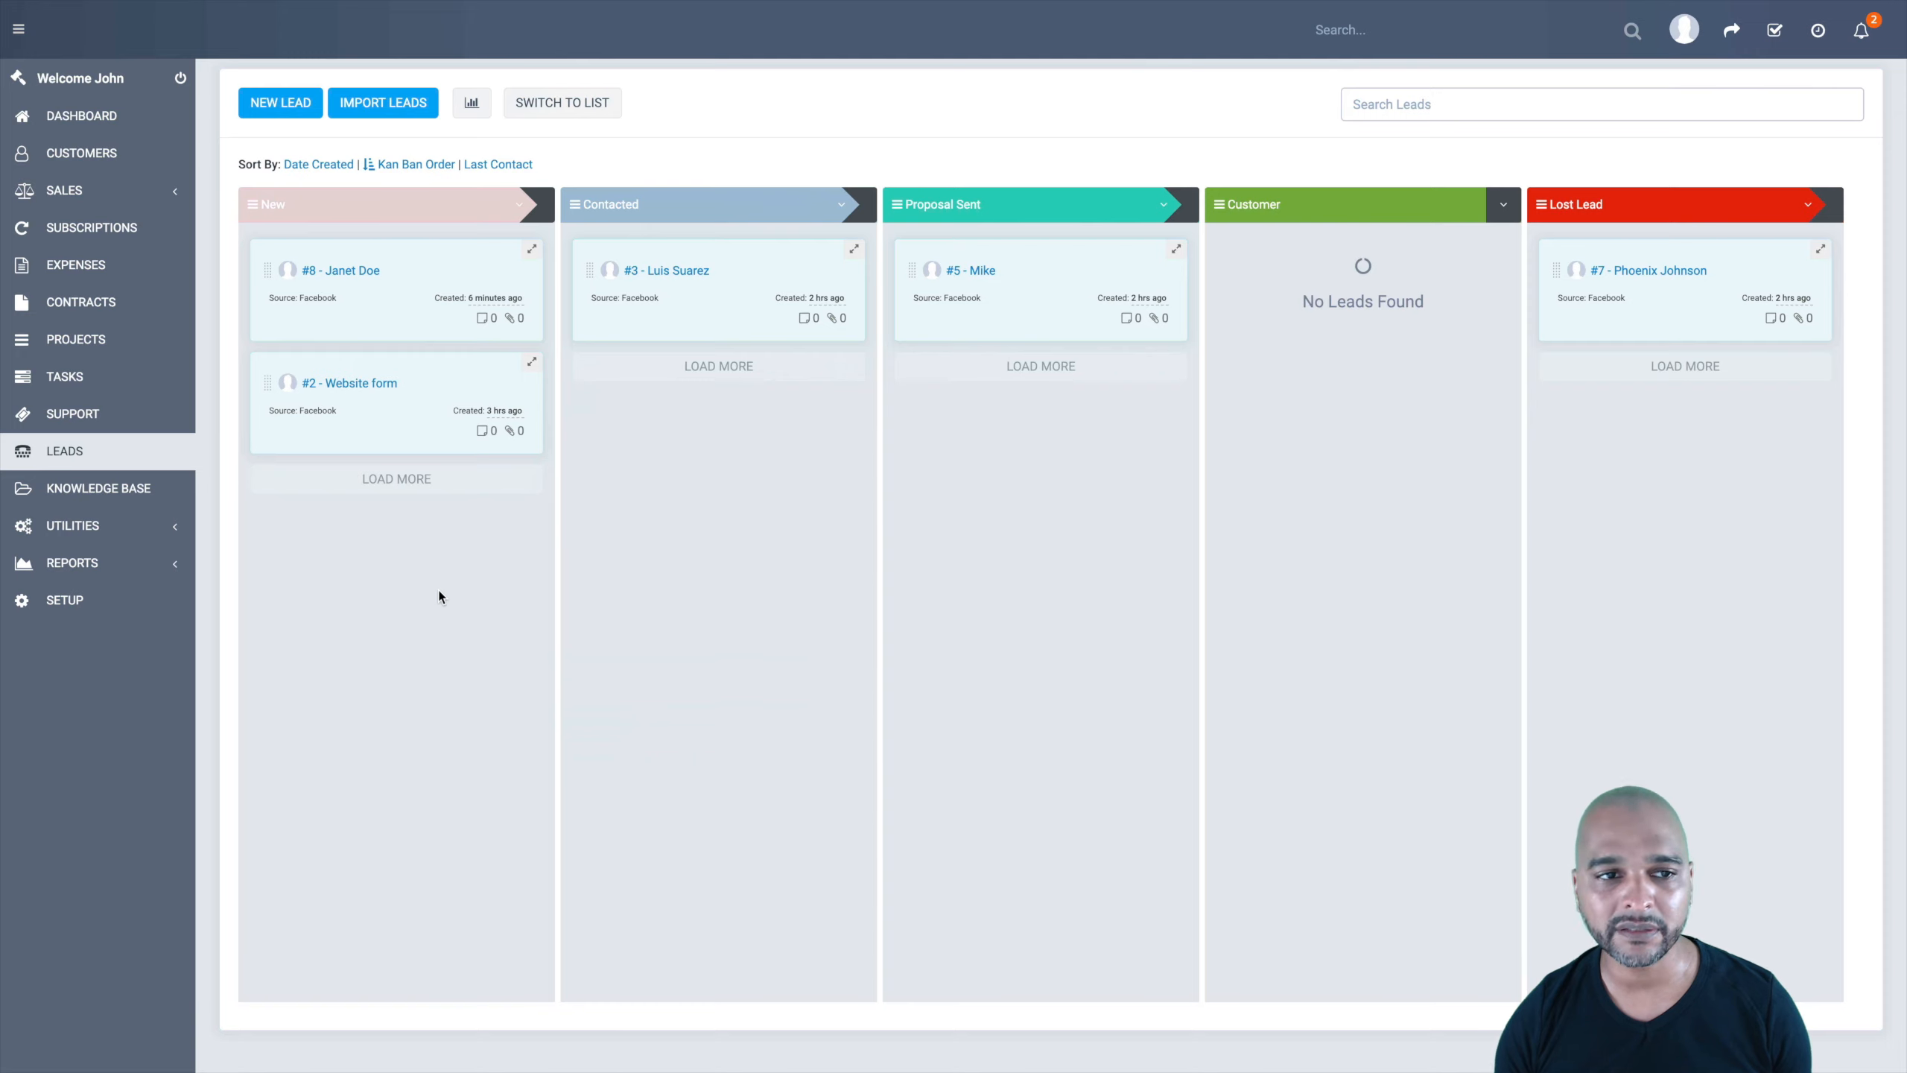
click(352, 277)
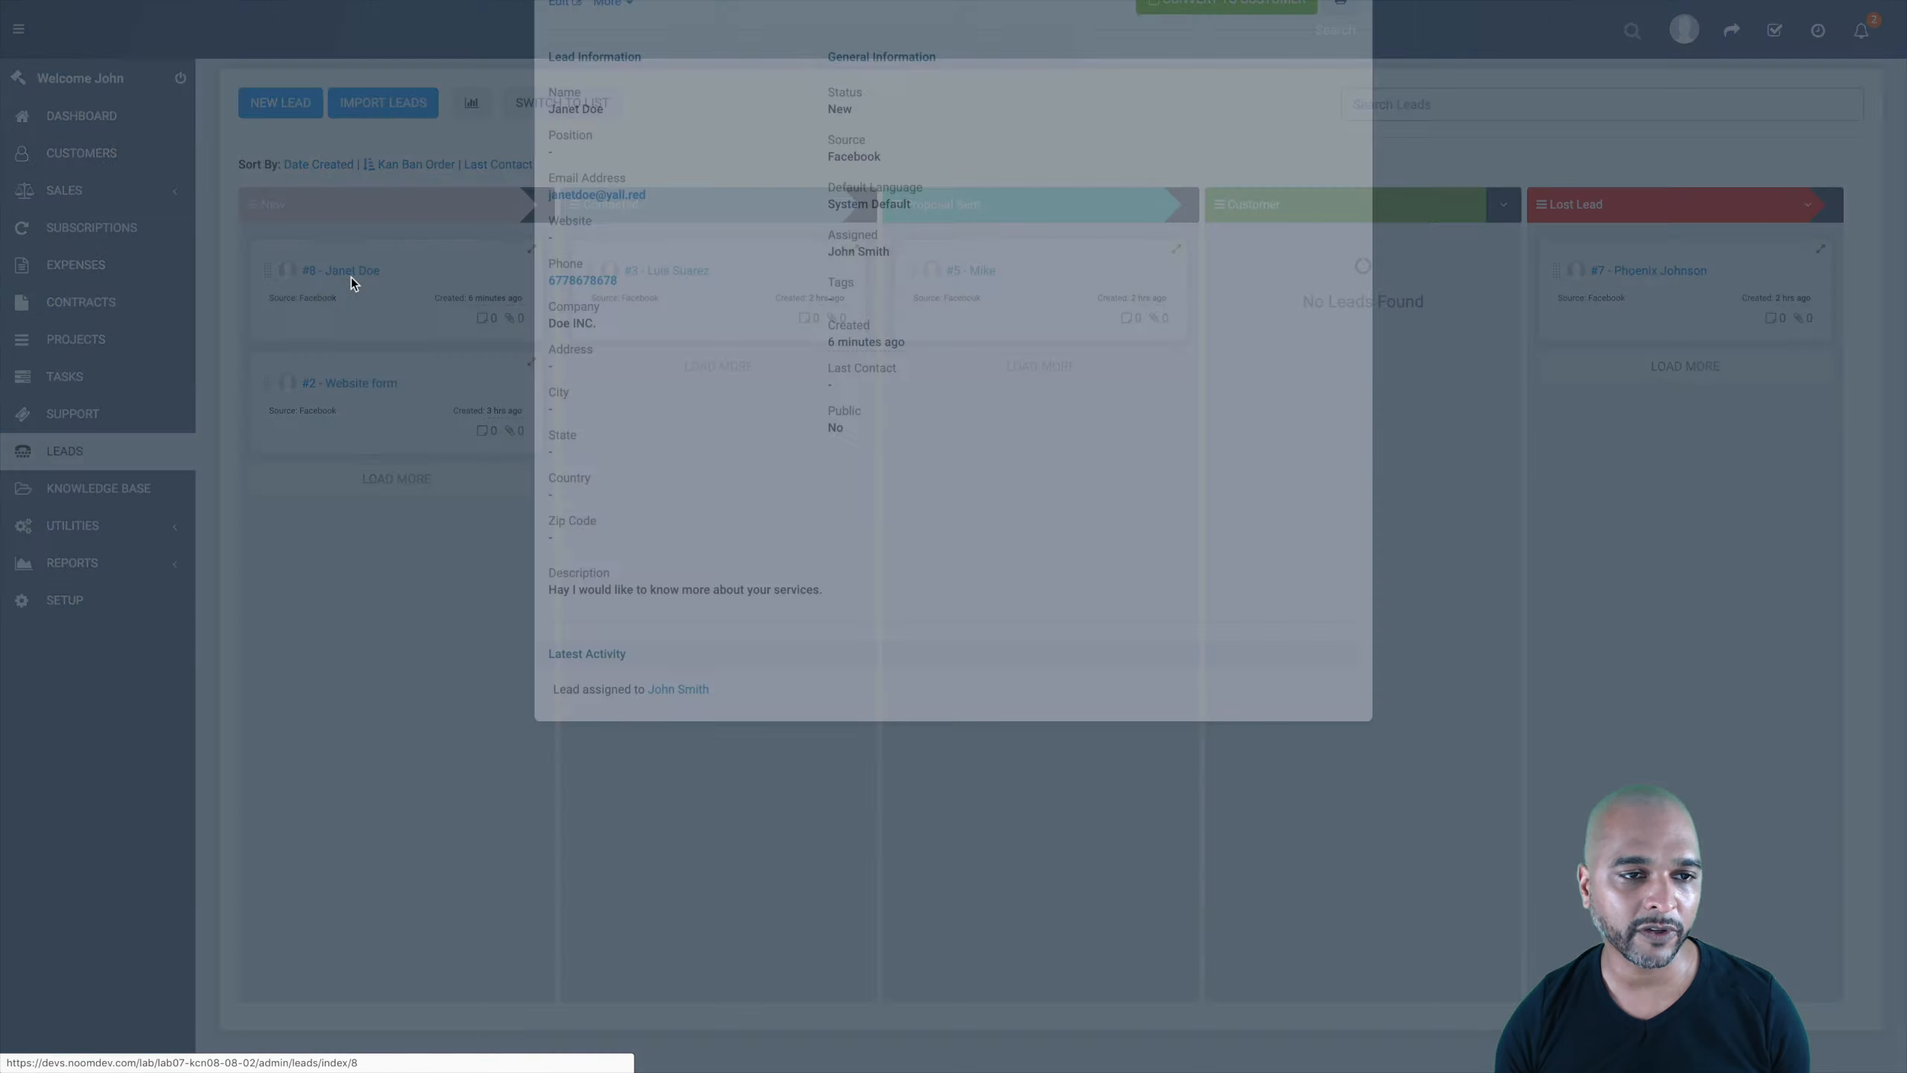
click(802, 106)
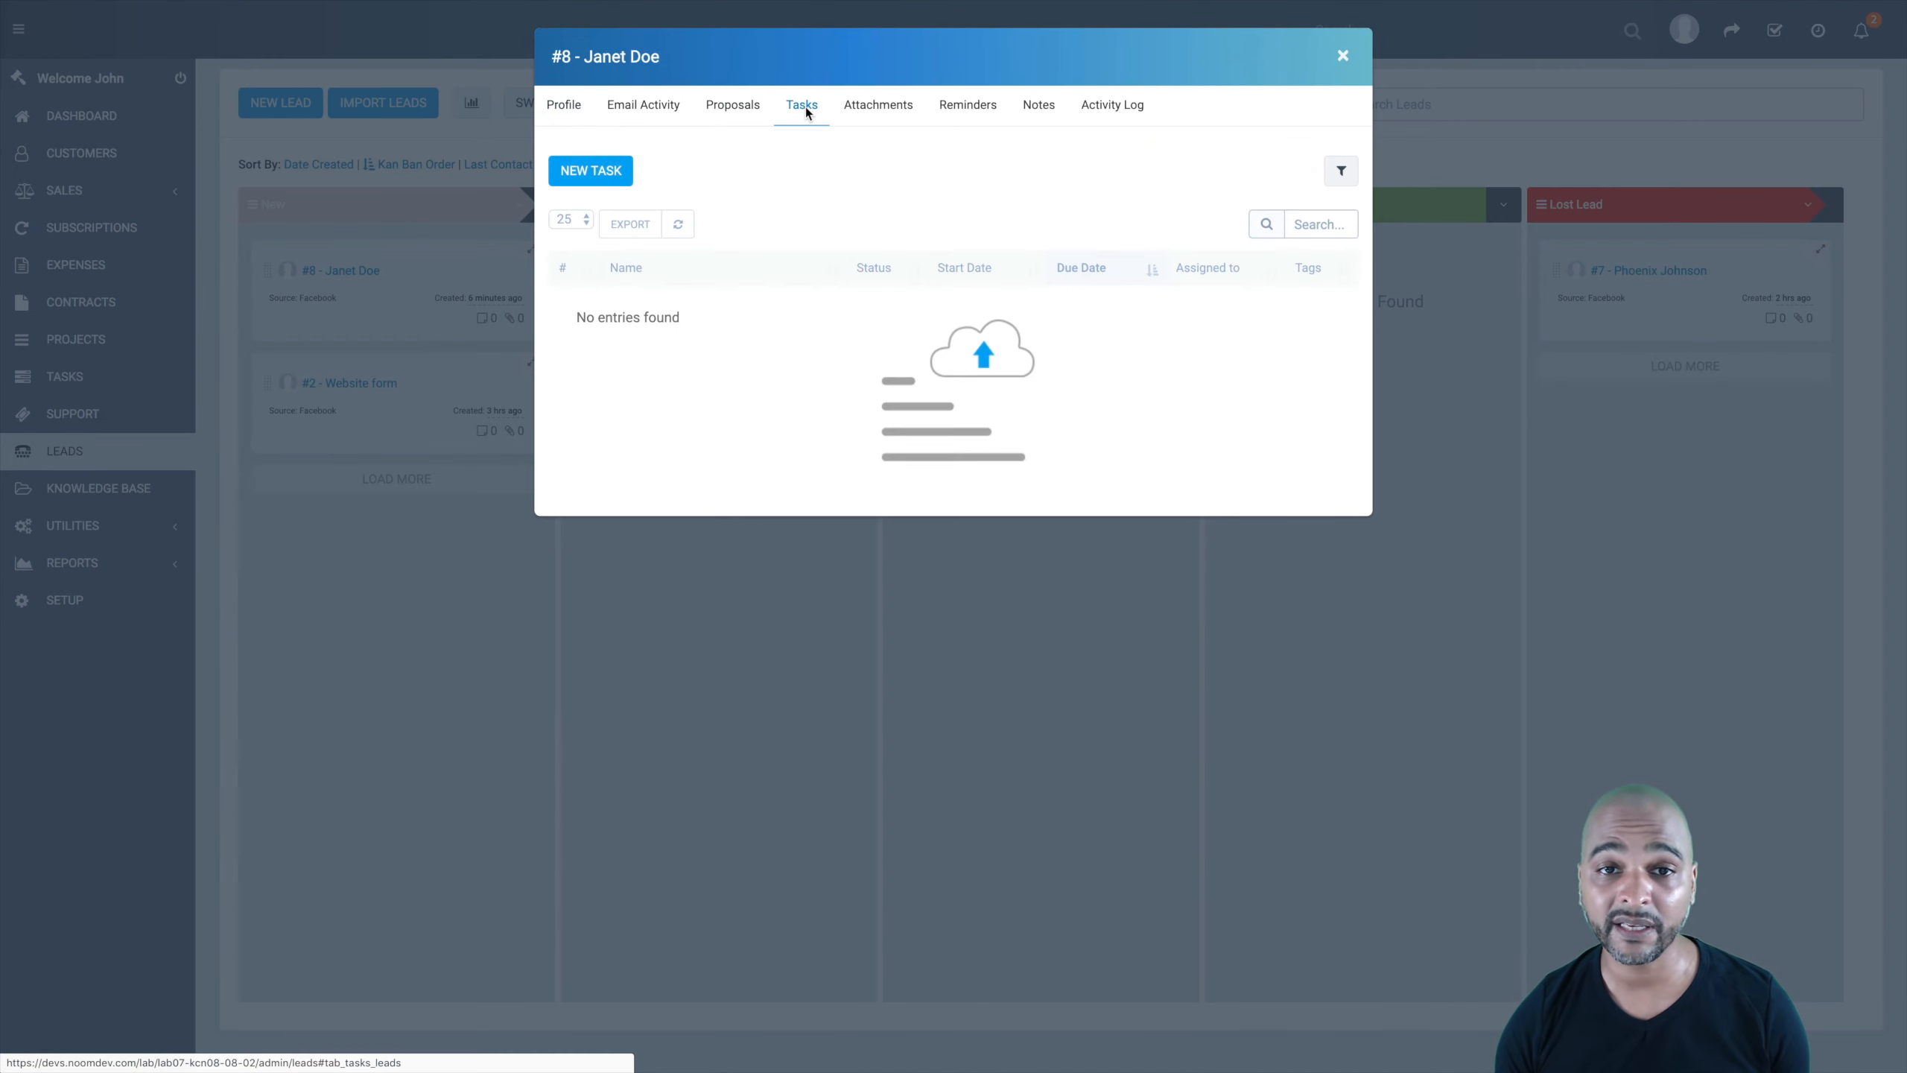
click(879, 106)
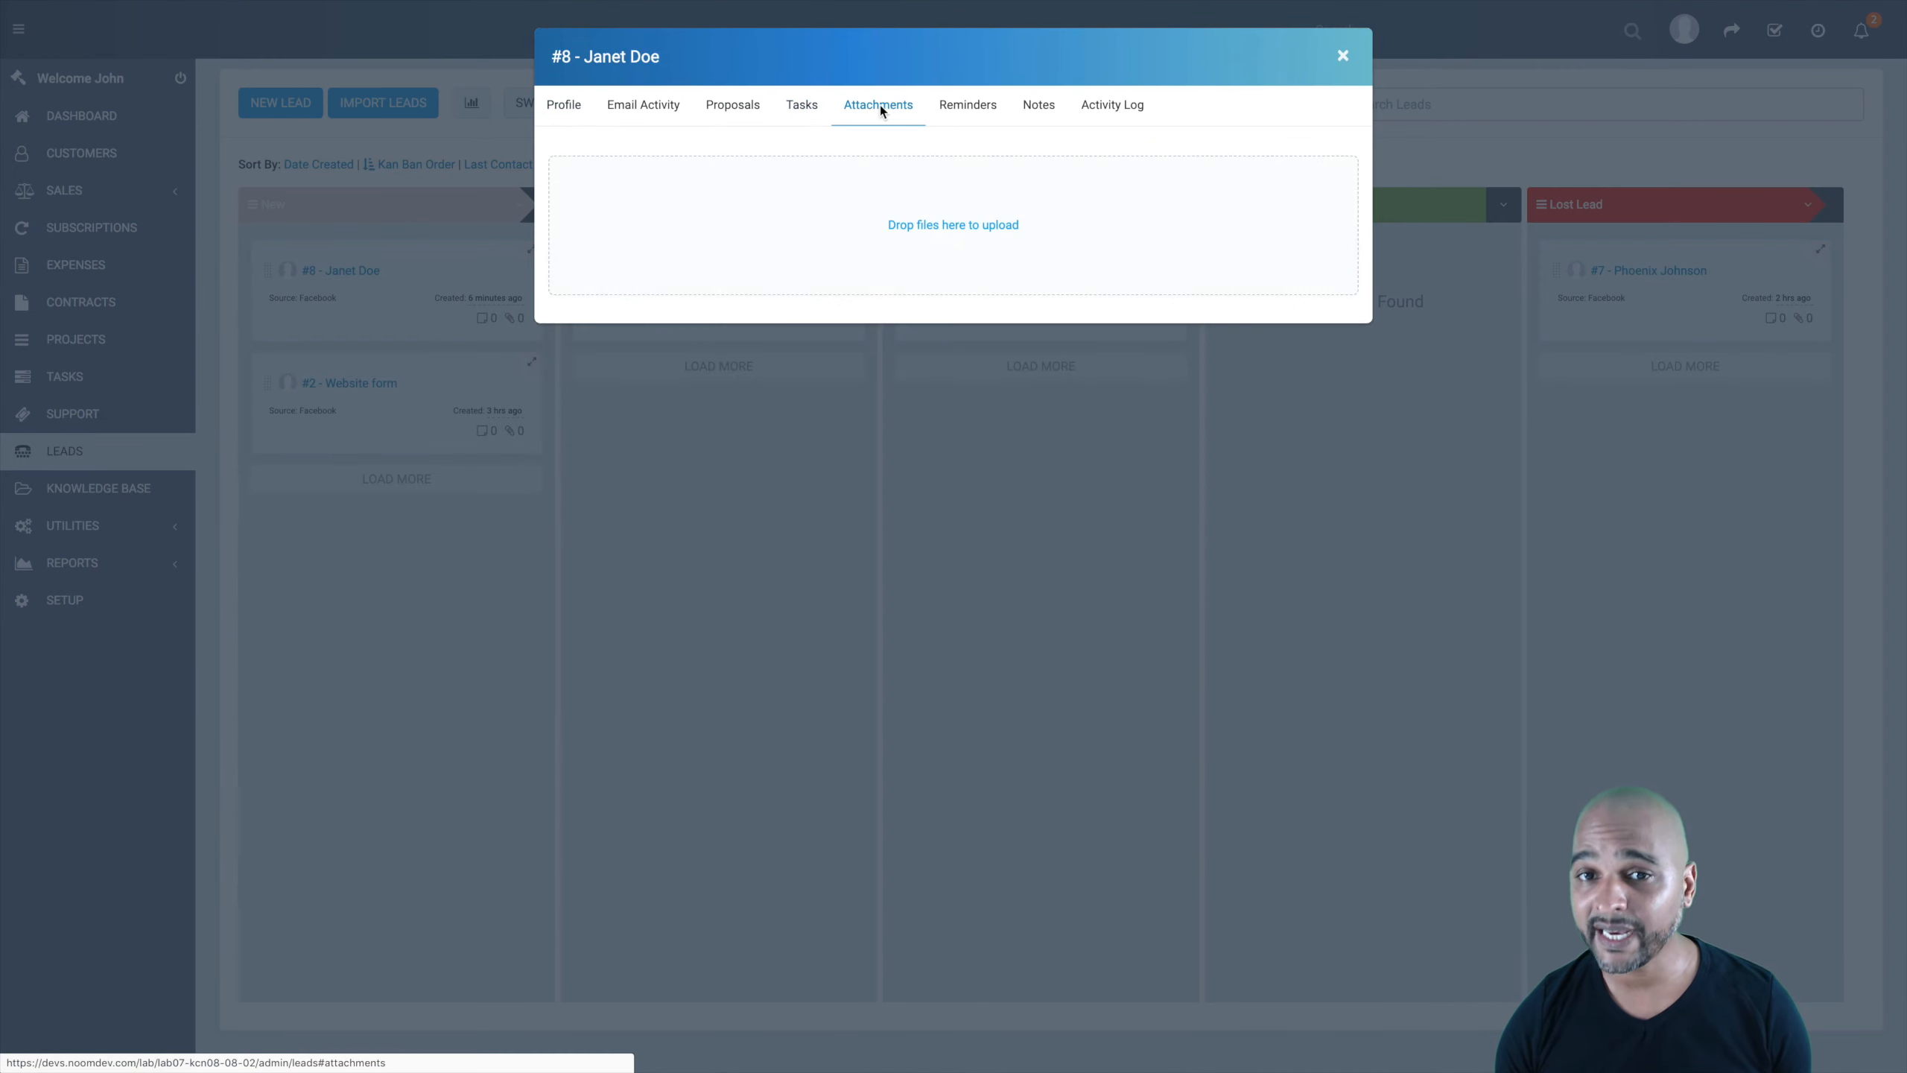
click(961, 108)
click(1041, 110)
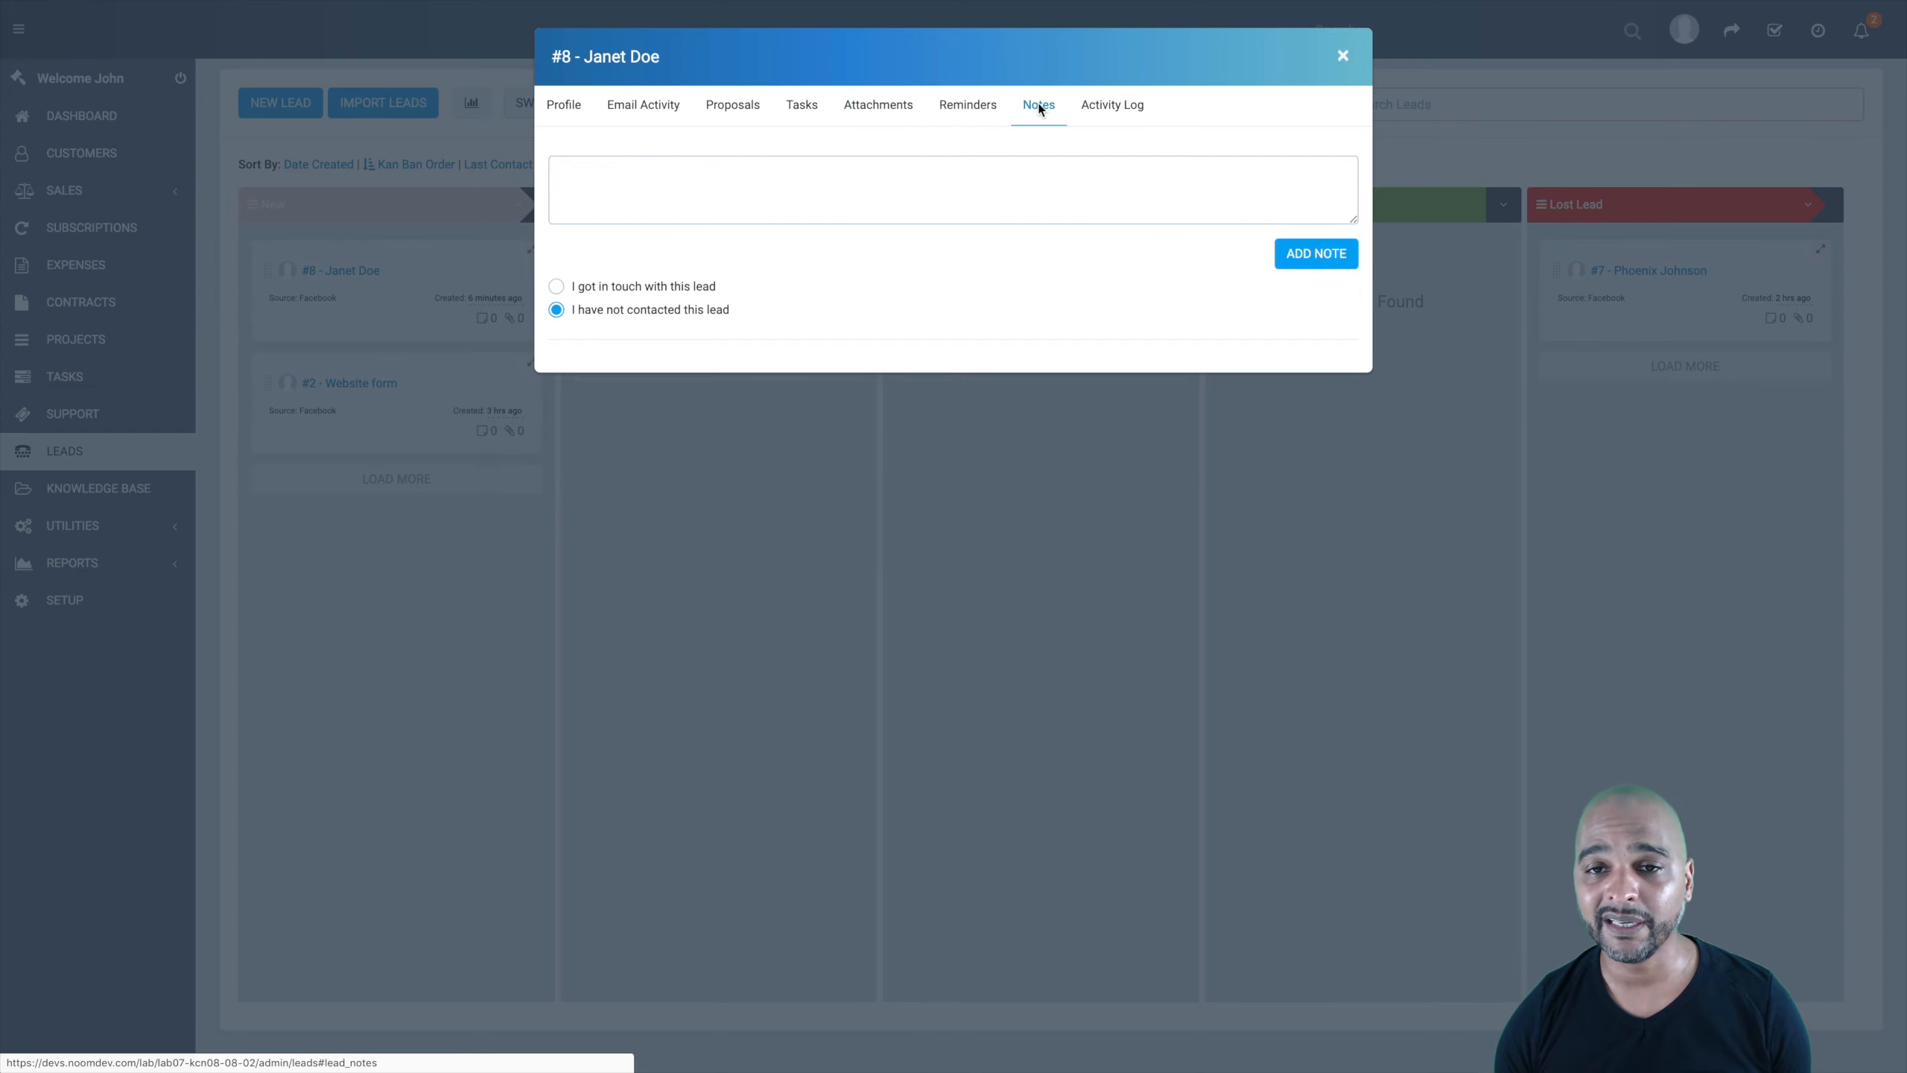
click(1107, 108)
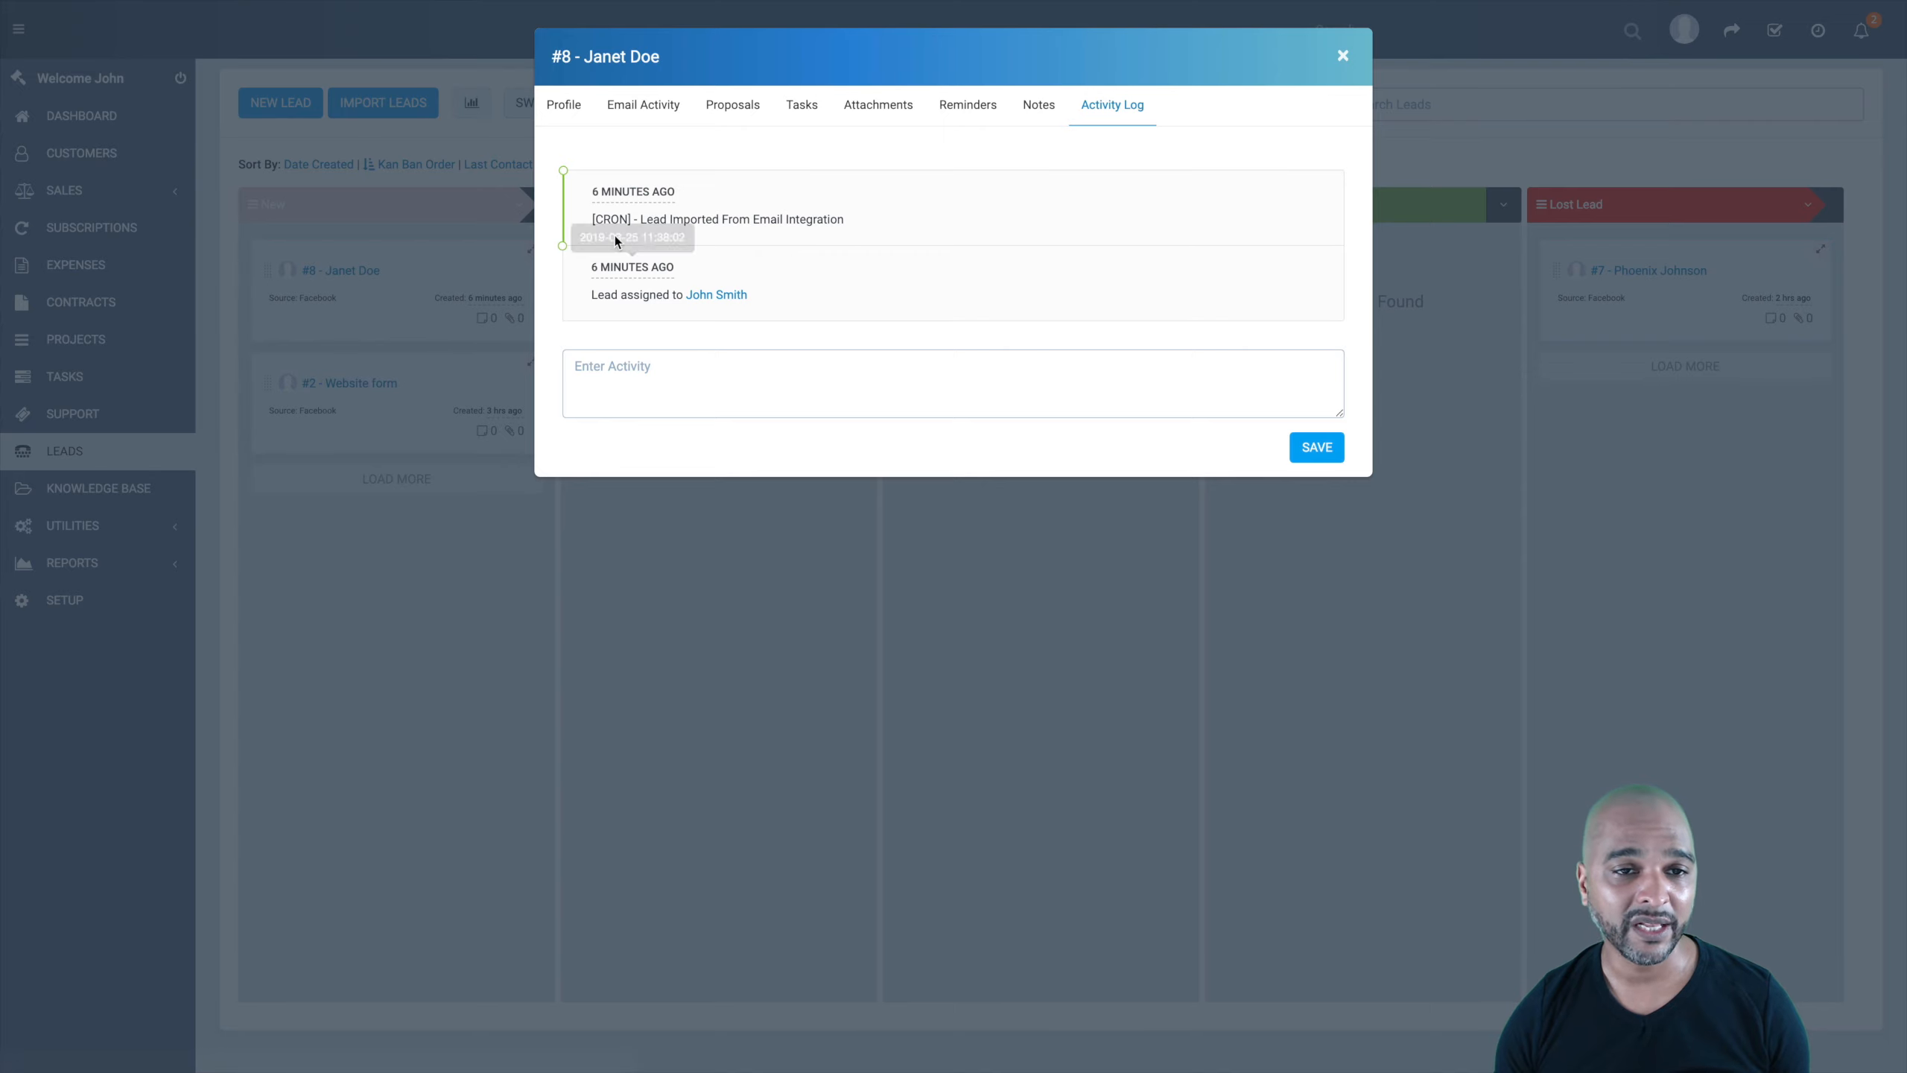
mouse_move(597, 194)
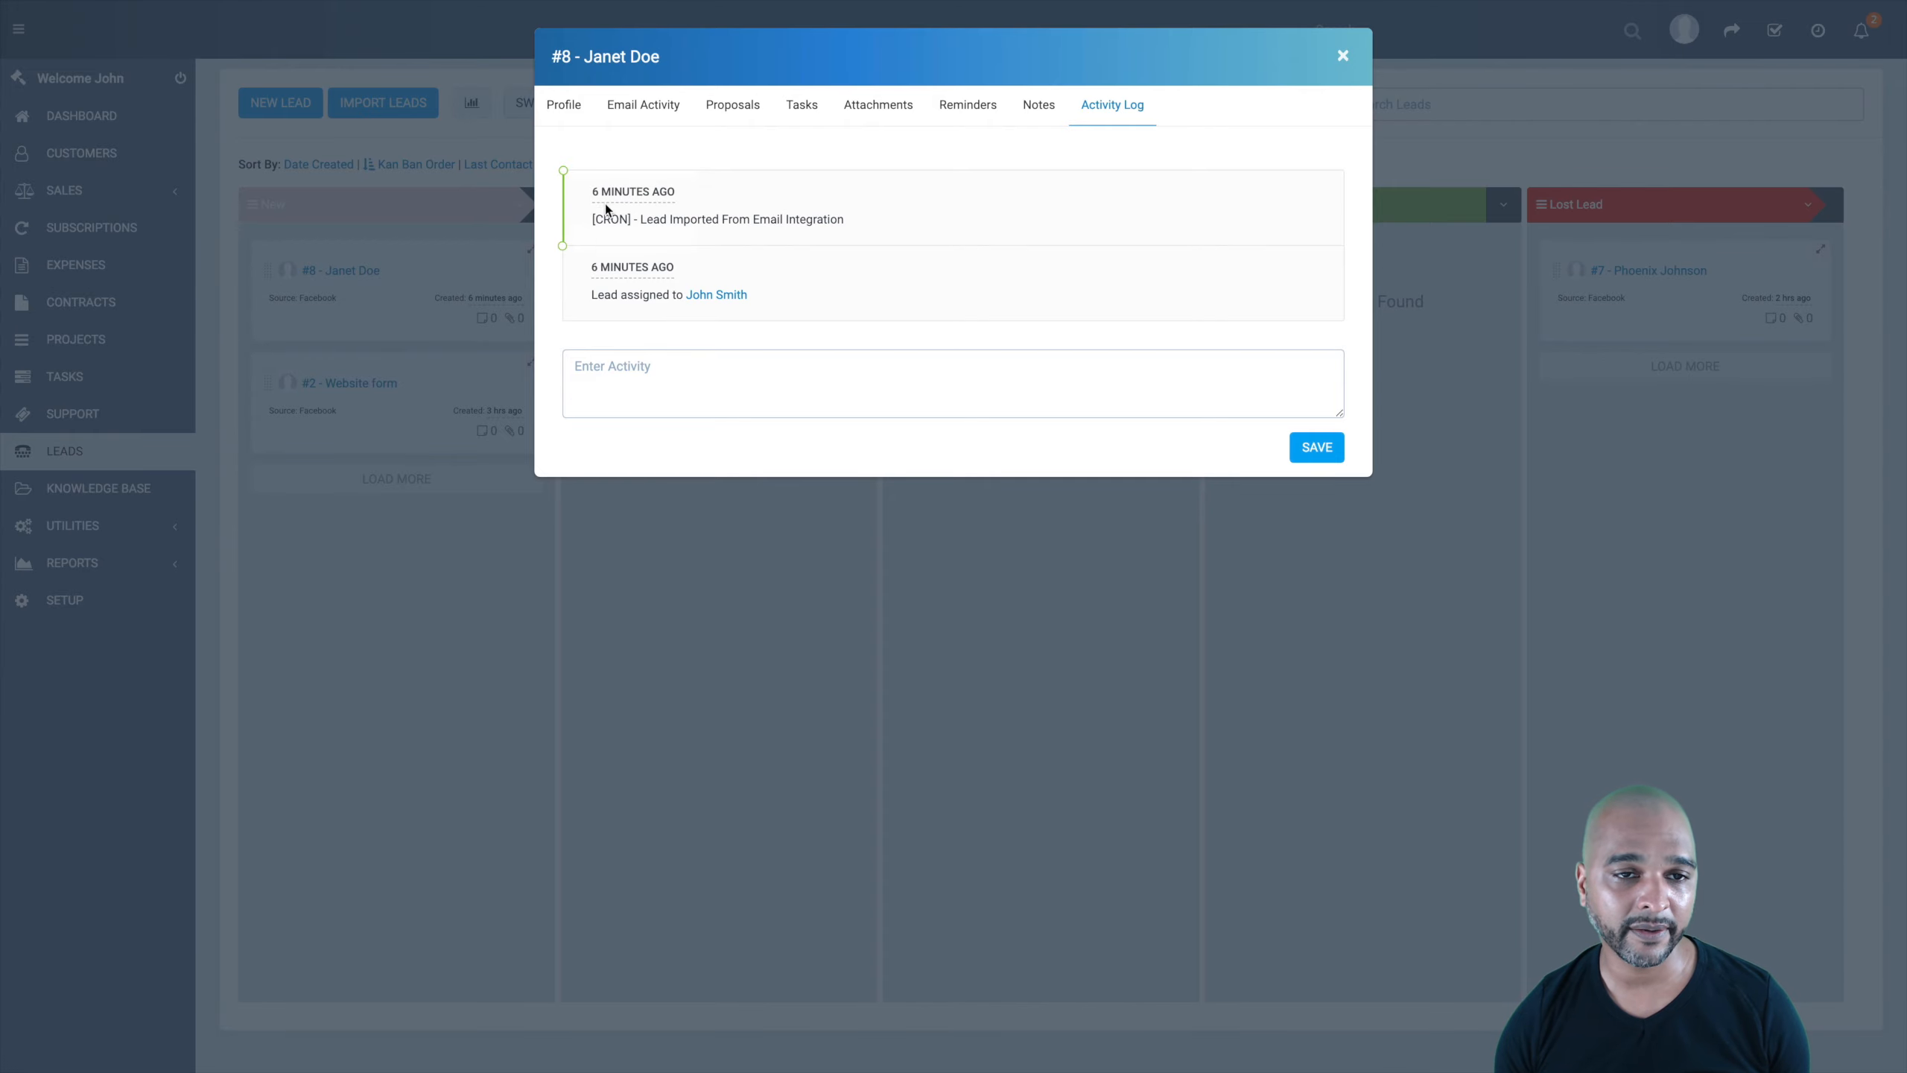
key(Escape)
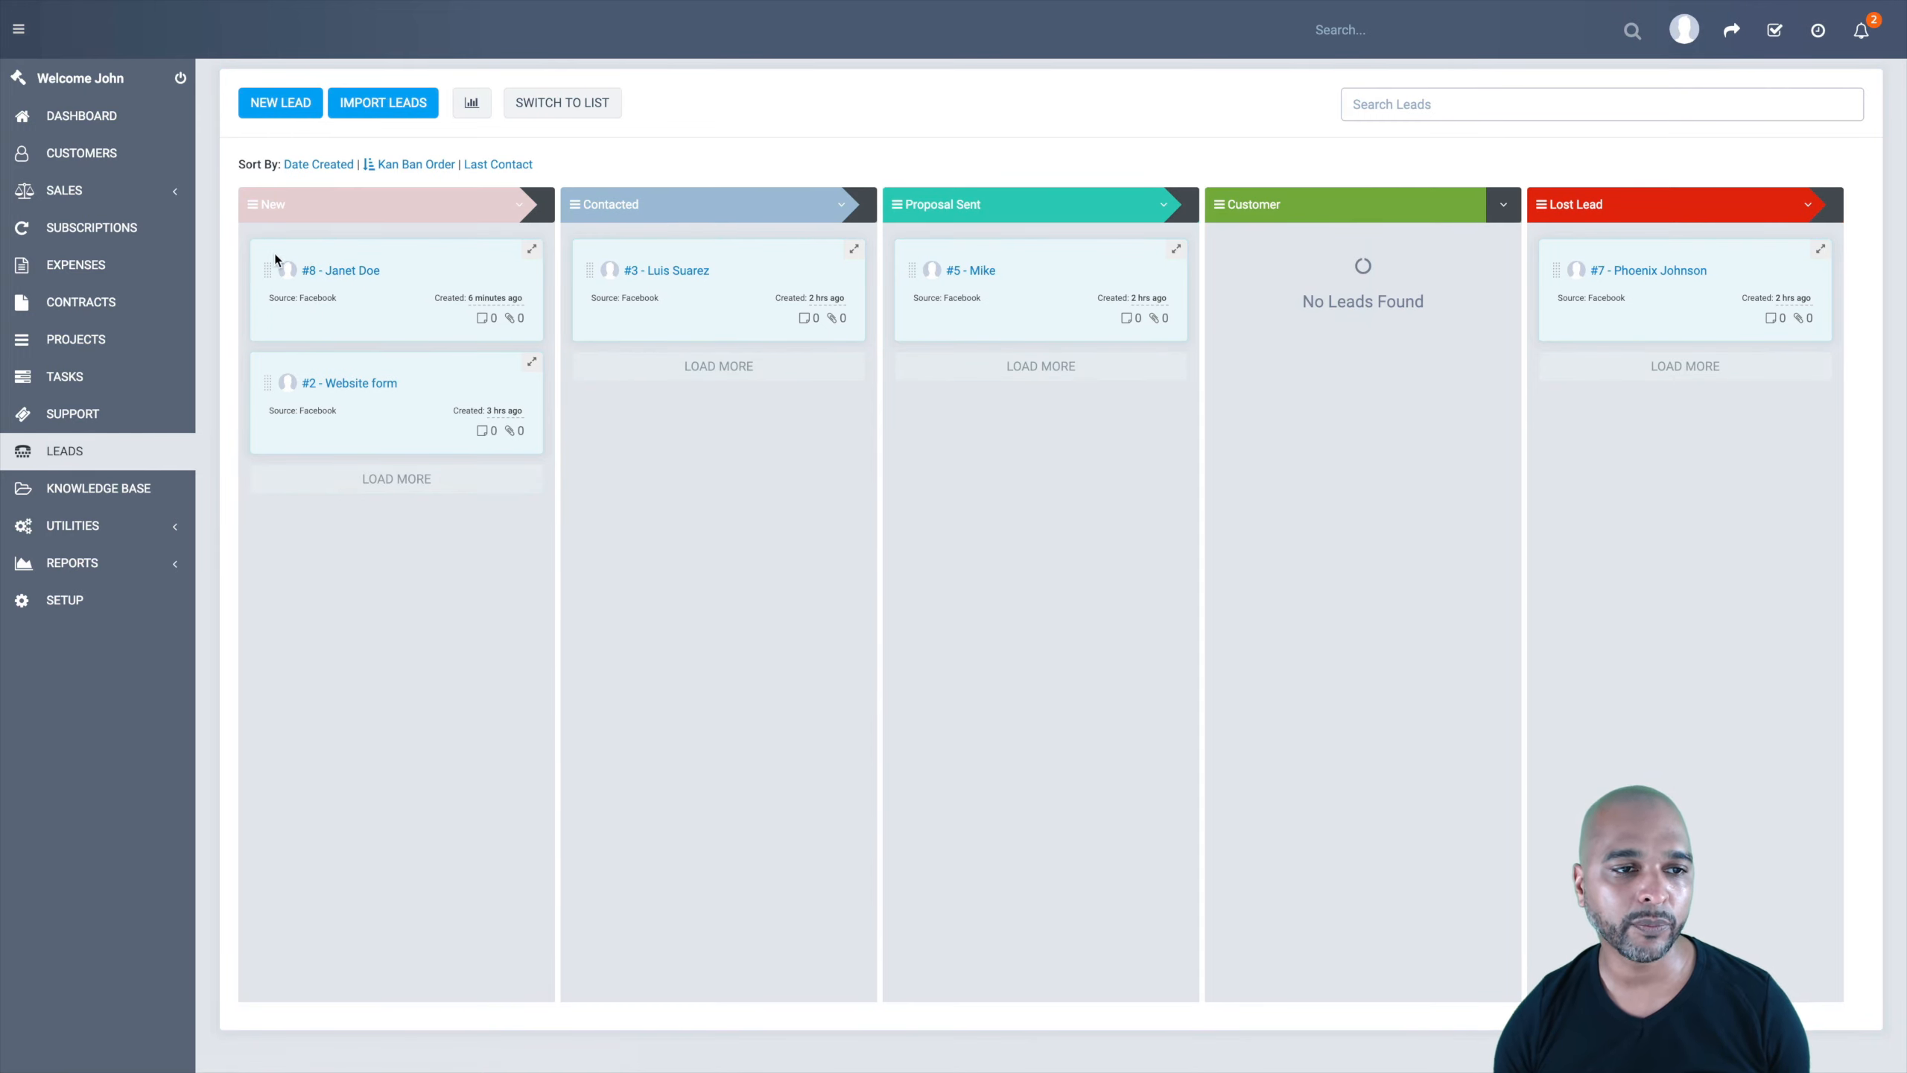
Step: Drag lead #8 into the Contacted column and confirm its status now reads Contacted
drag(265, 268, 638, 304)
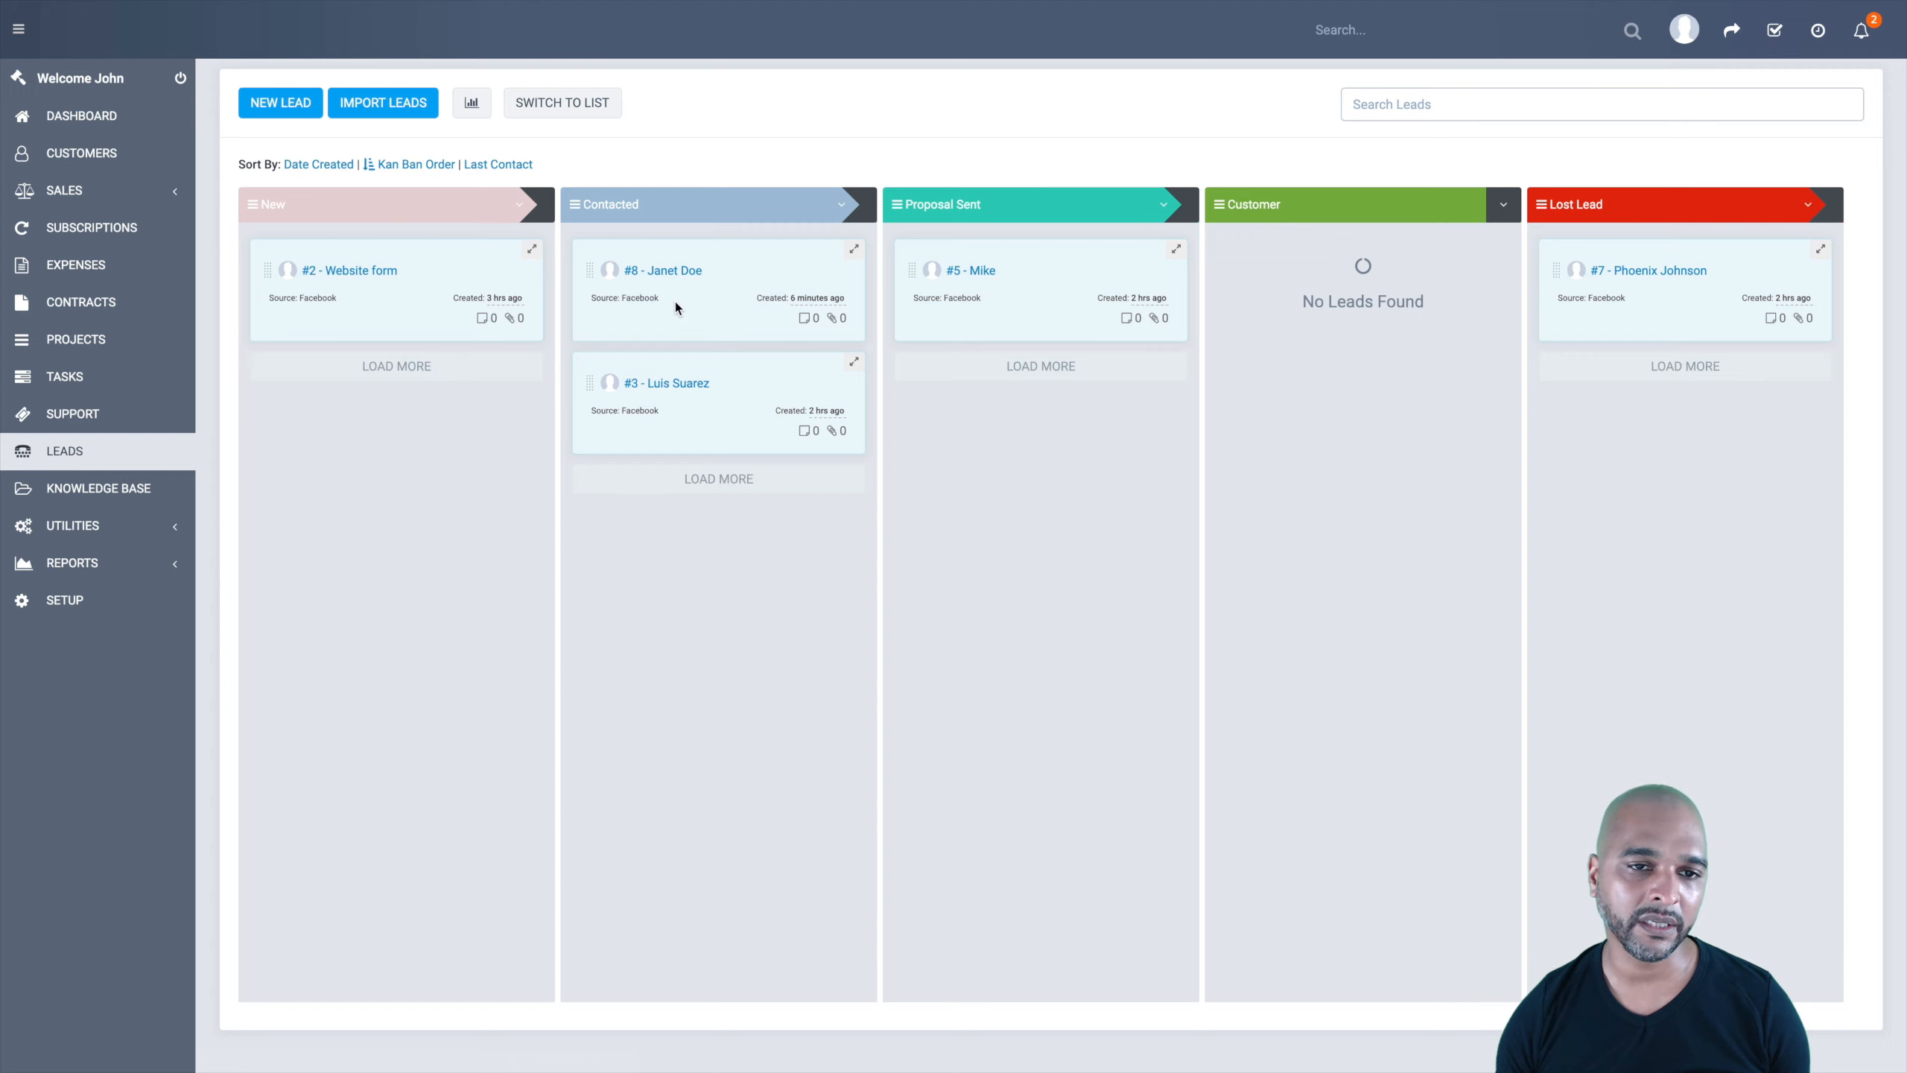
drag(682, 272, 675, 277)
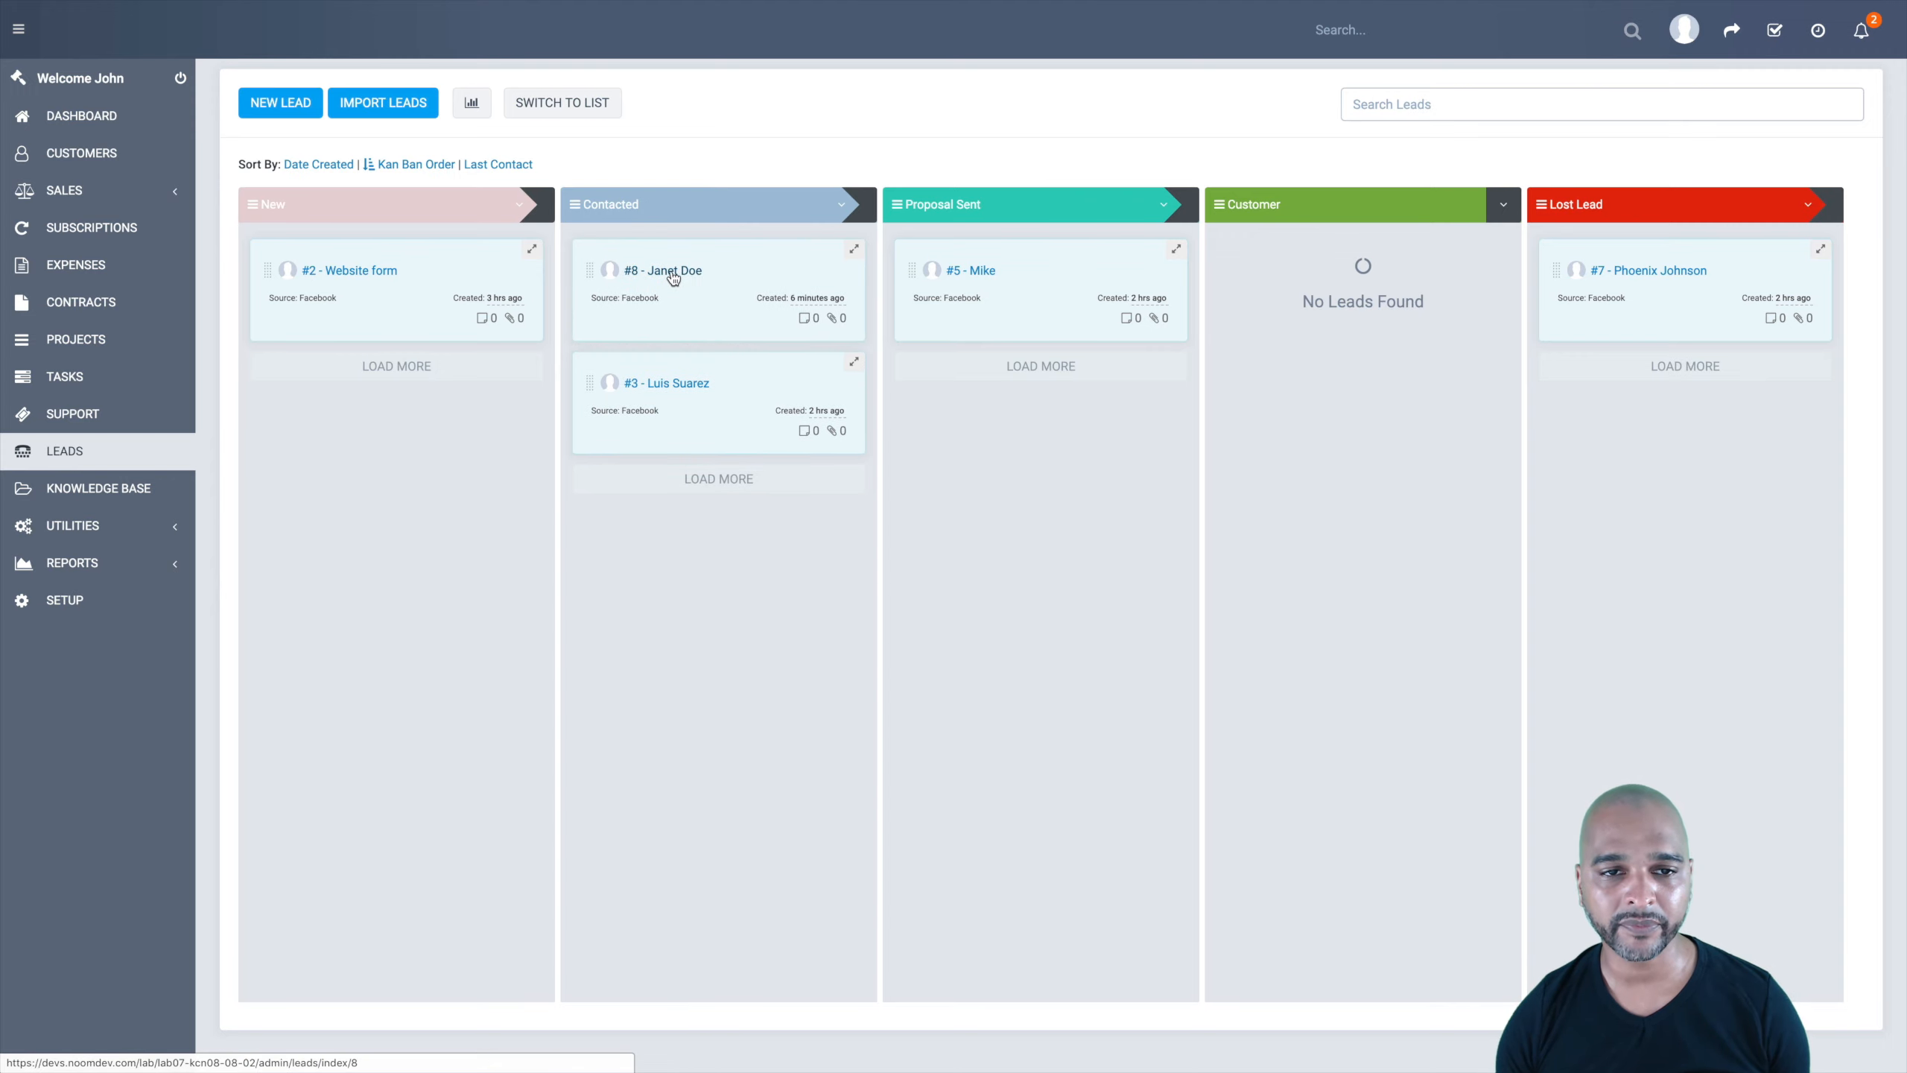
click(671, 271)
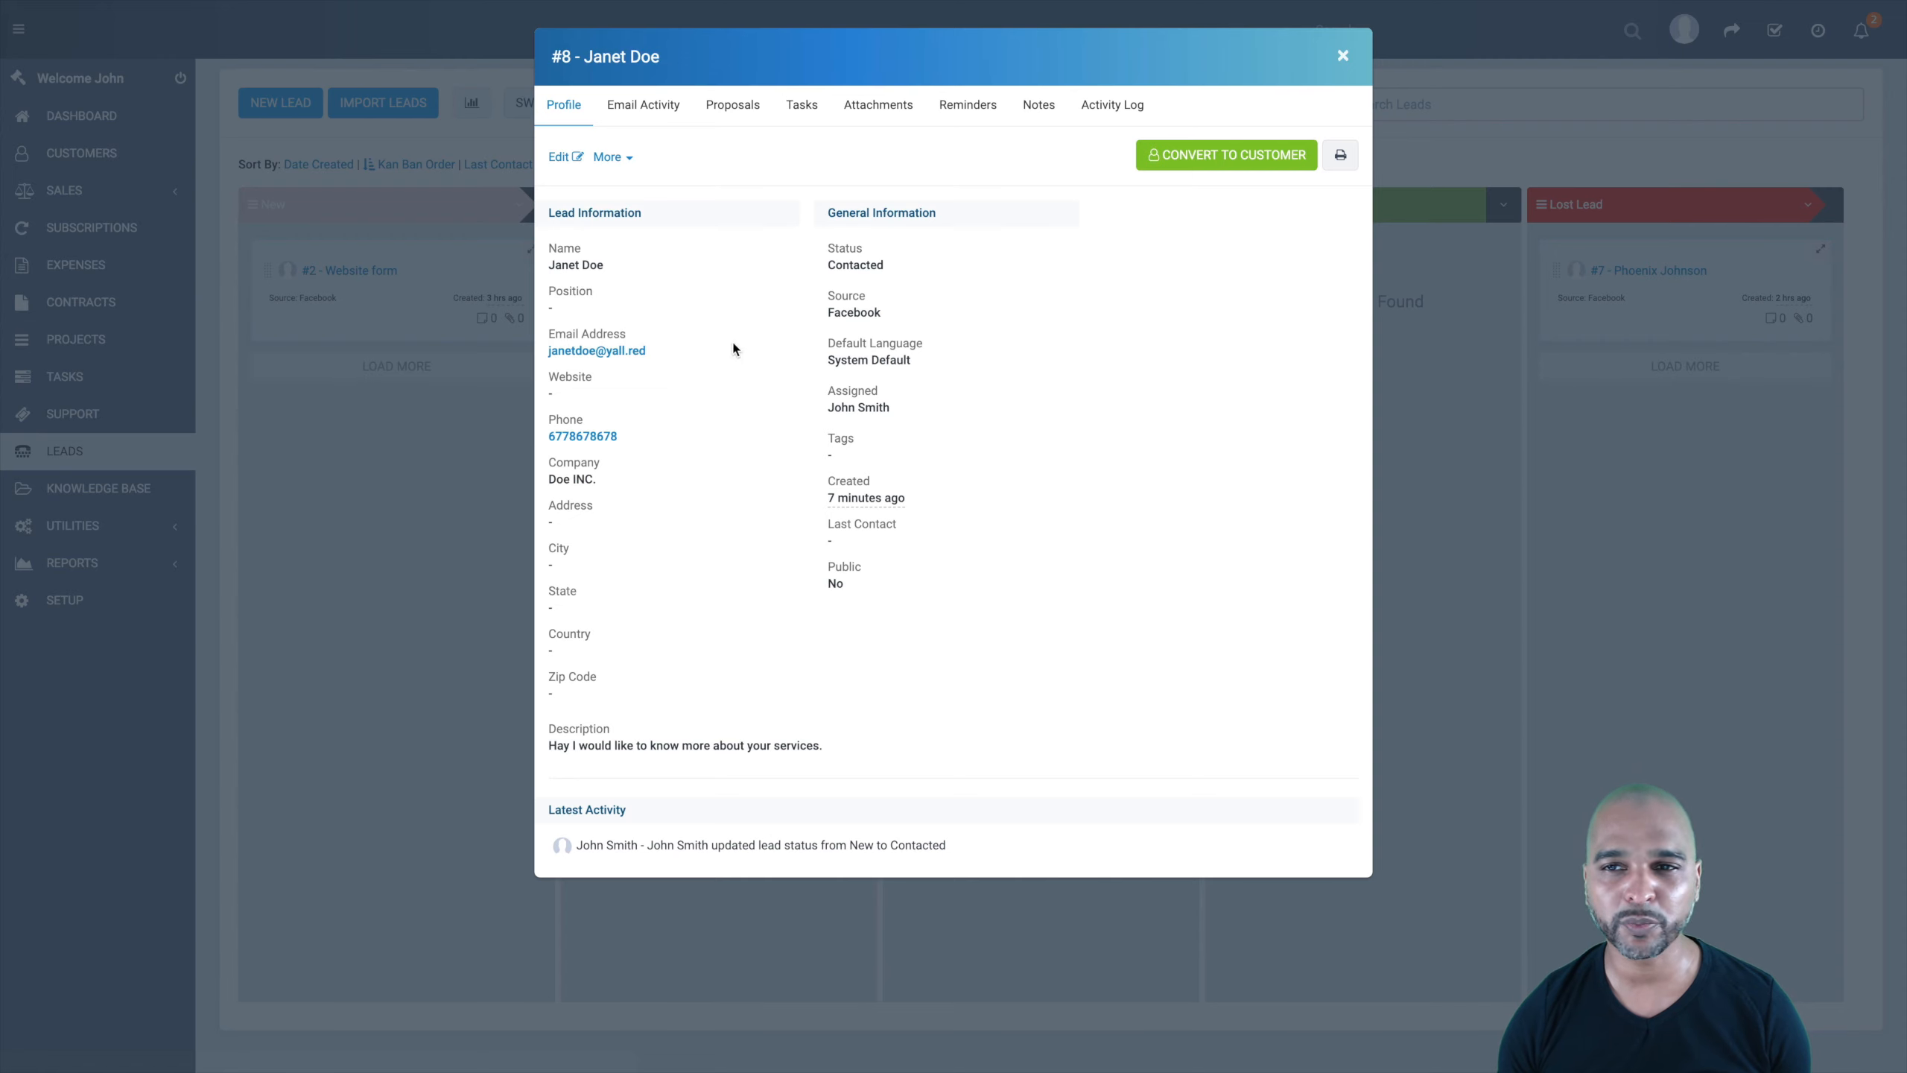
click(1341, 58)
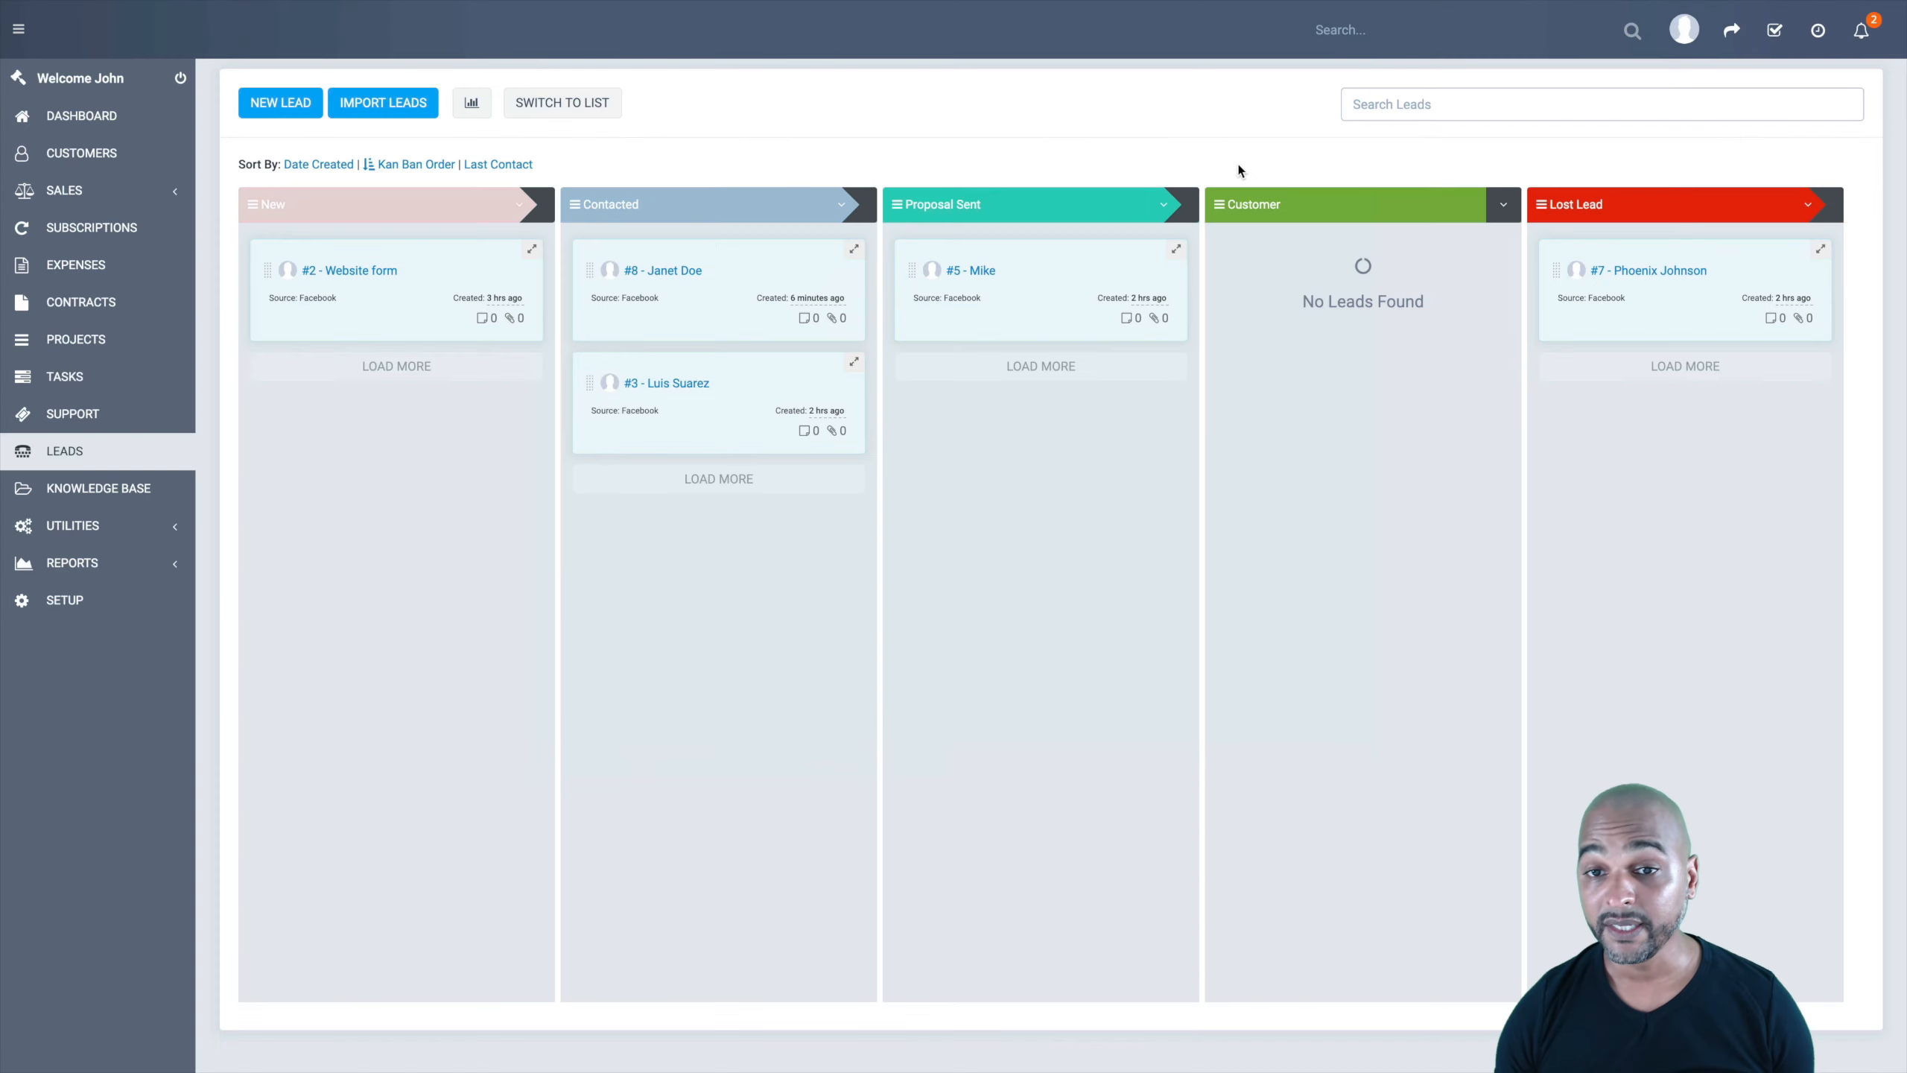